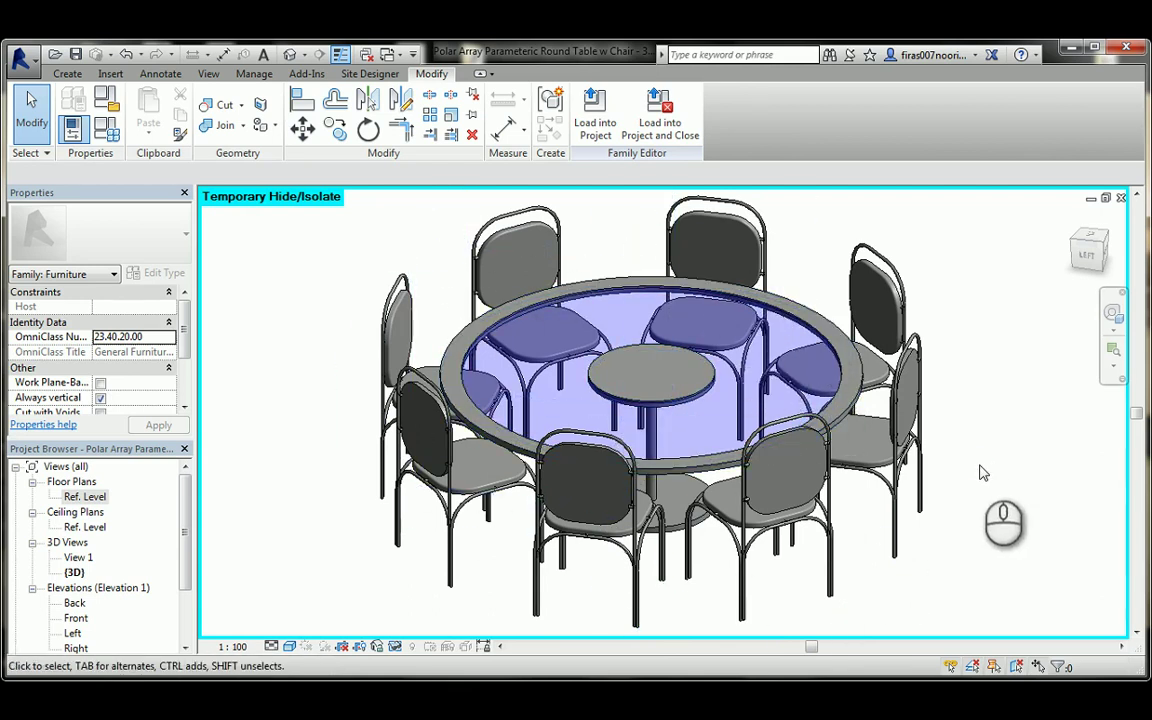
- Close all open views of the finished parametric round table with chairs family
middle_drag(985, 472, 977, 466)
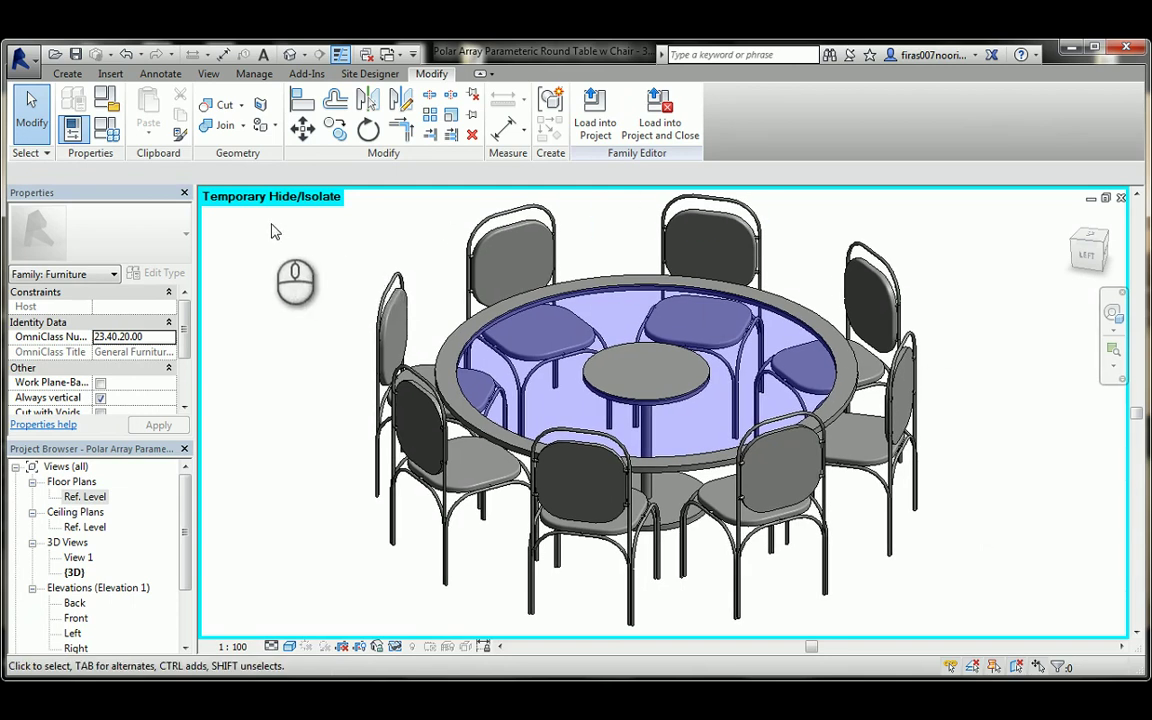
middle_drag(275, 231, 271, 231)
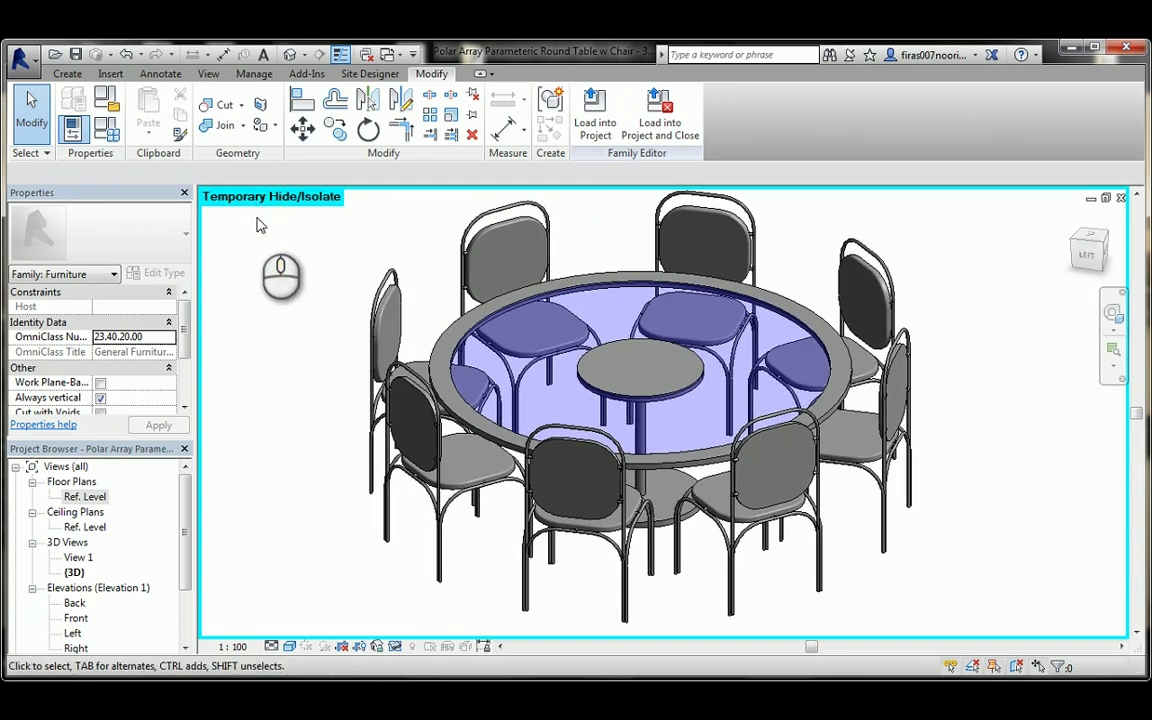
click(1122, 198)
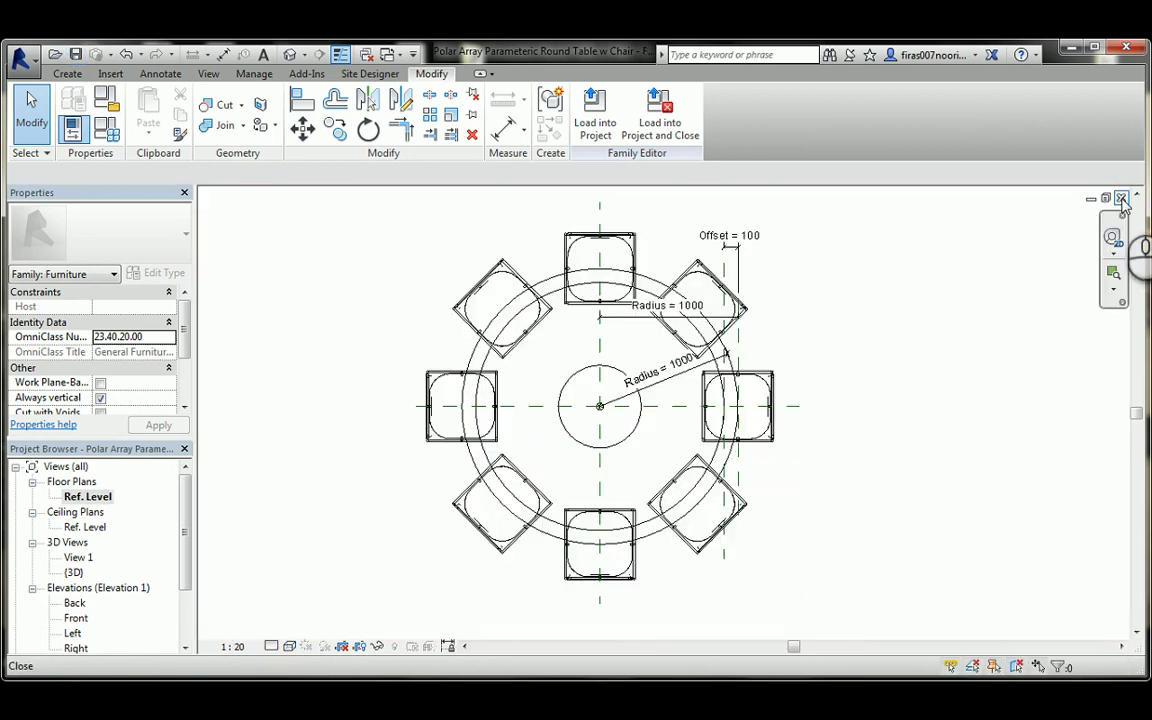
click(1122, 198)
click(1122, 198)
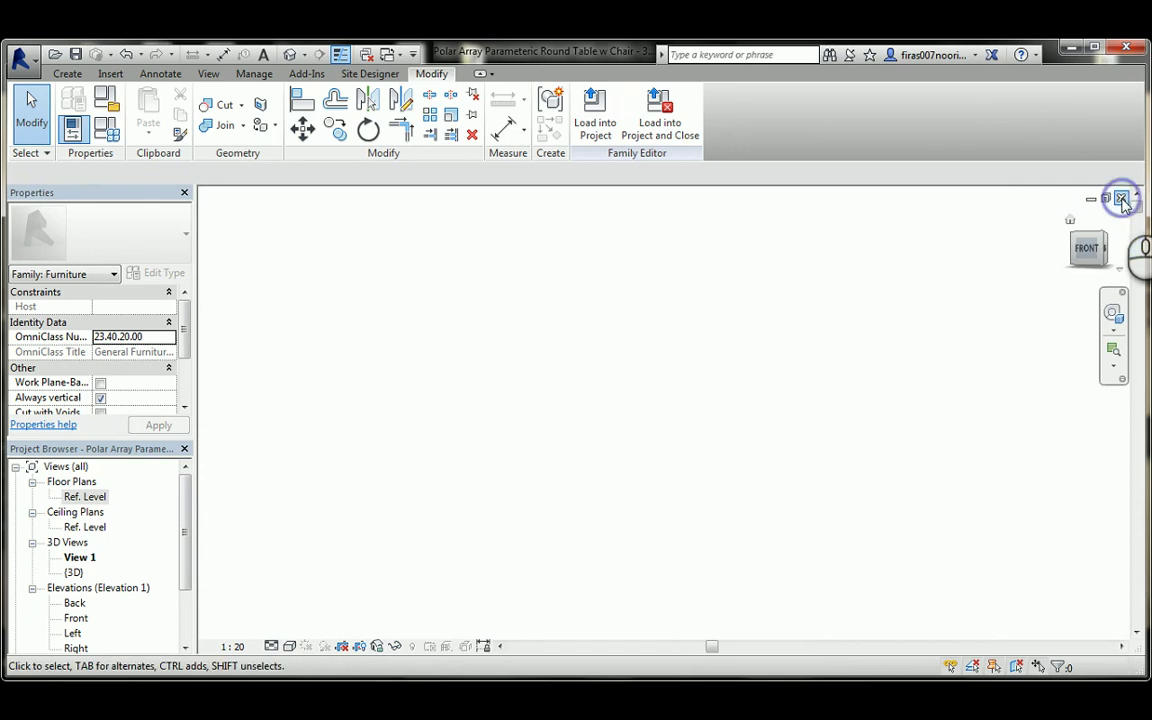
click(1122, 198)
click(1122, 198)
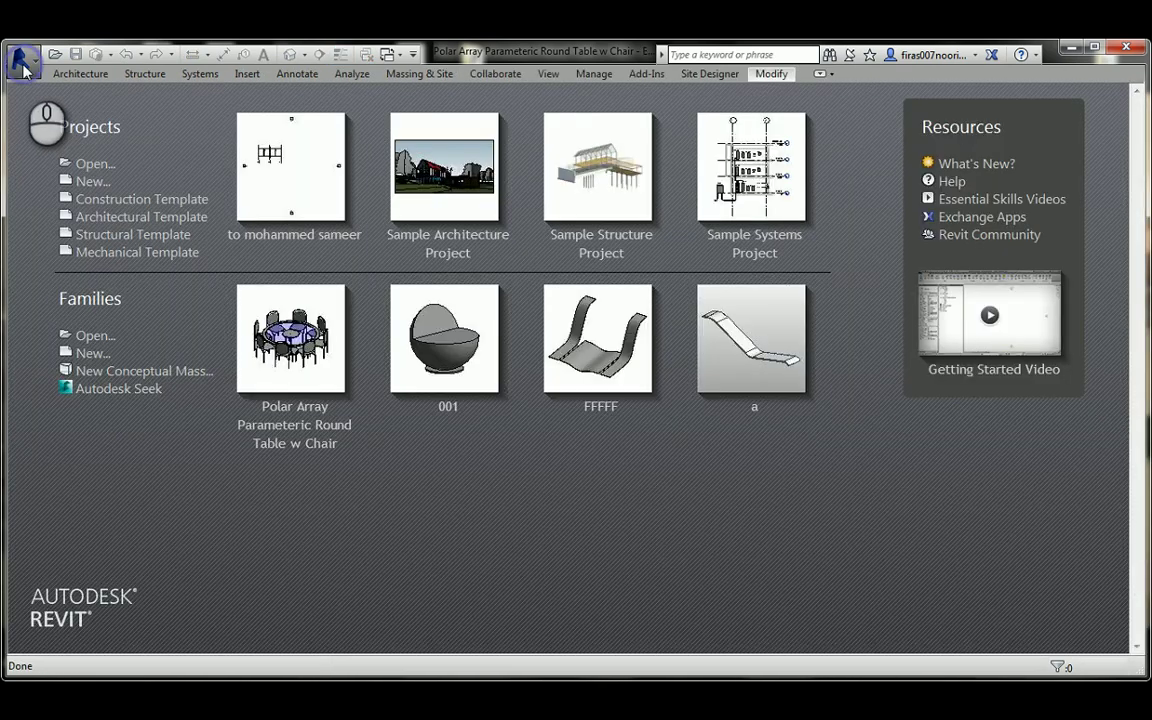
- Create a new family from the Metric Furniture template
click(22, 62)
mouse_move(44, 112)
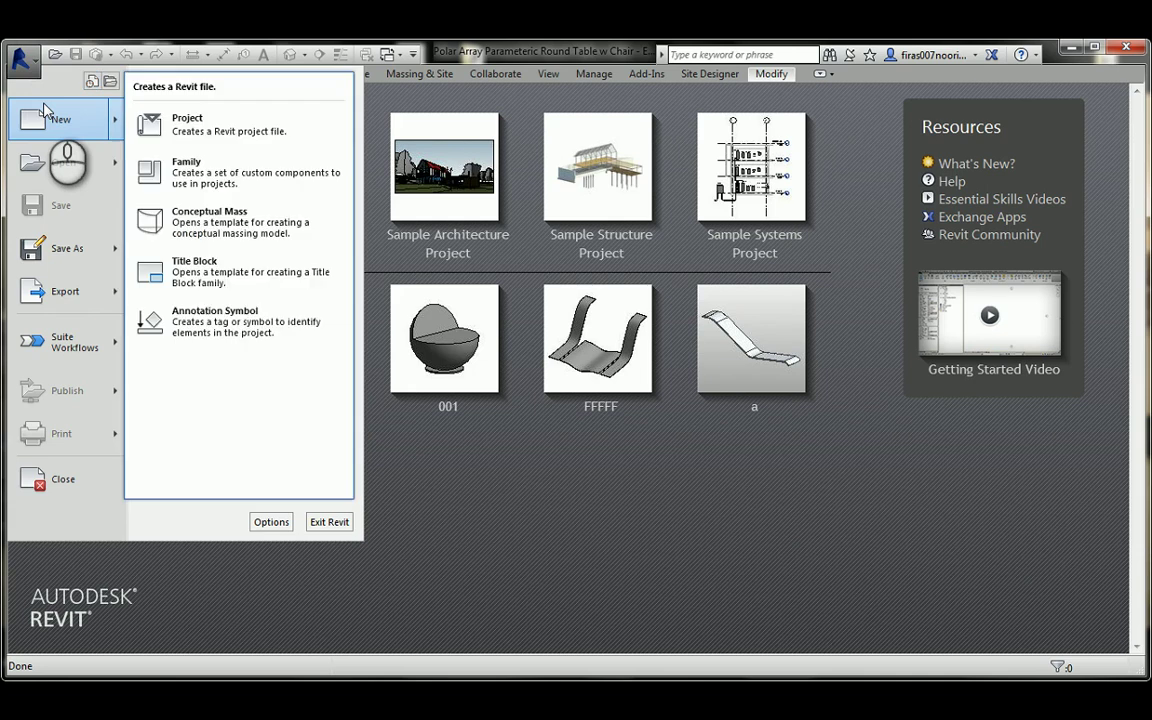
click(216, 174)
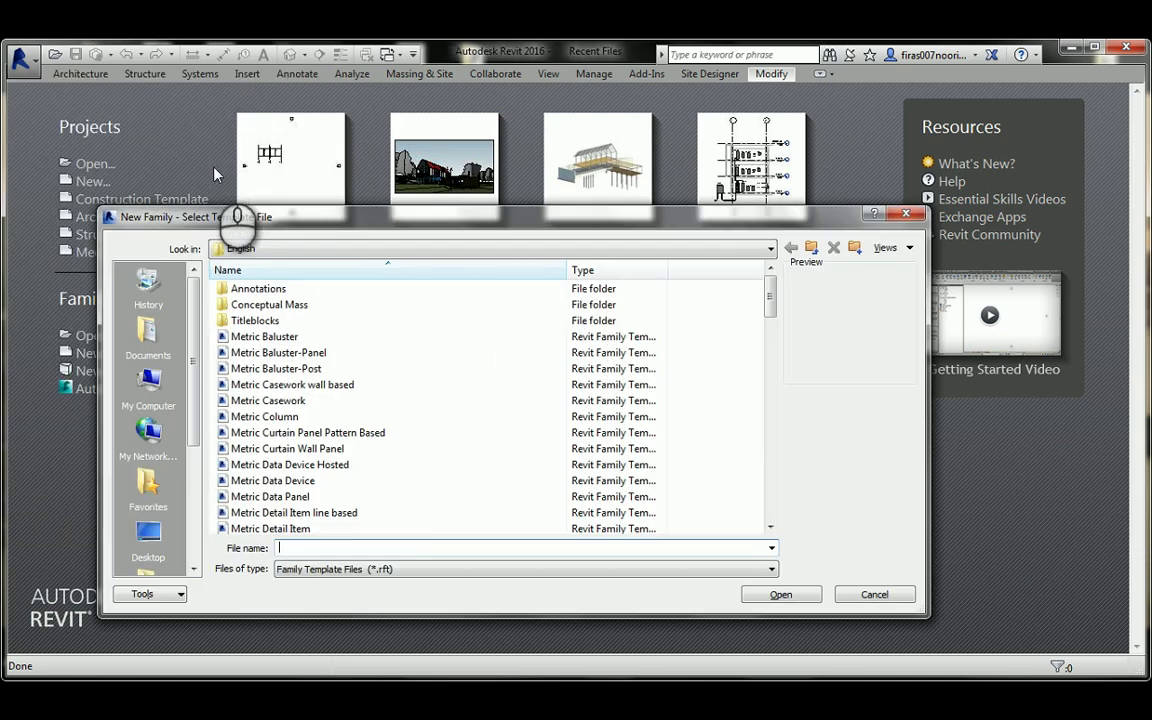
click(310, 434)
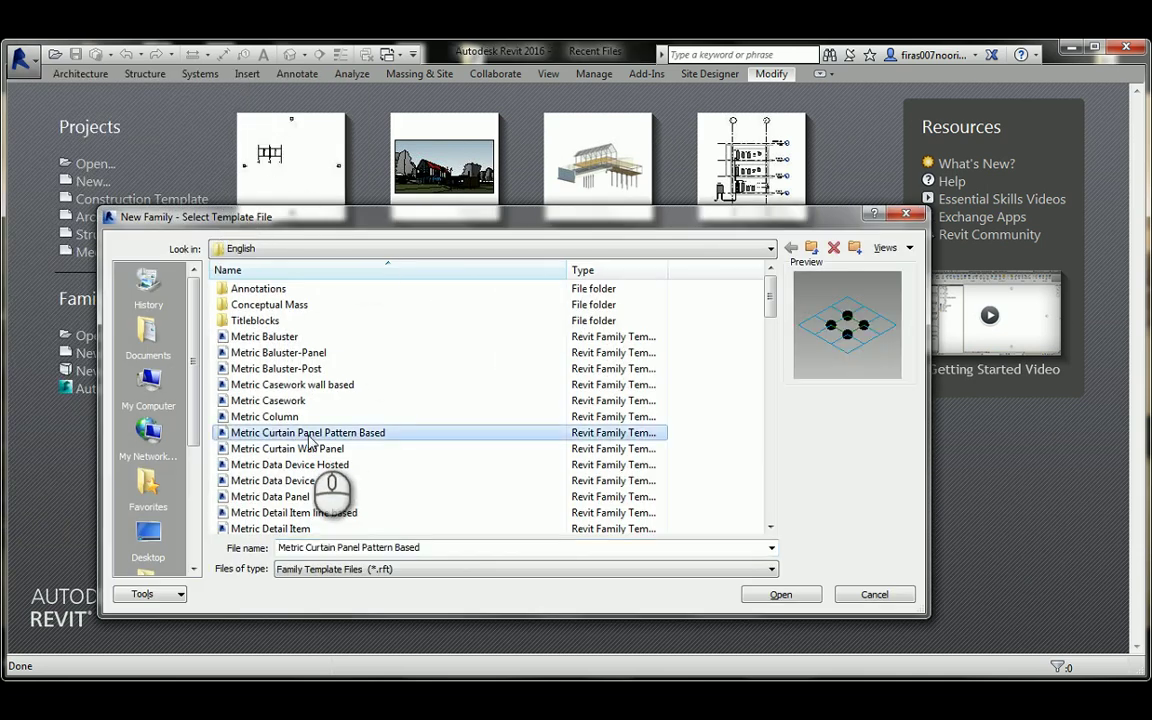
scroll(310, 441, down, 2)
scroll(310, 441, down, 1)
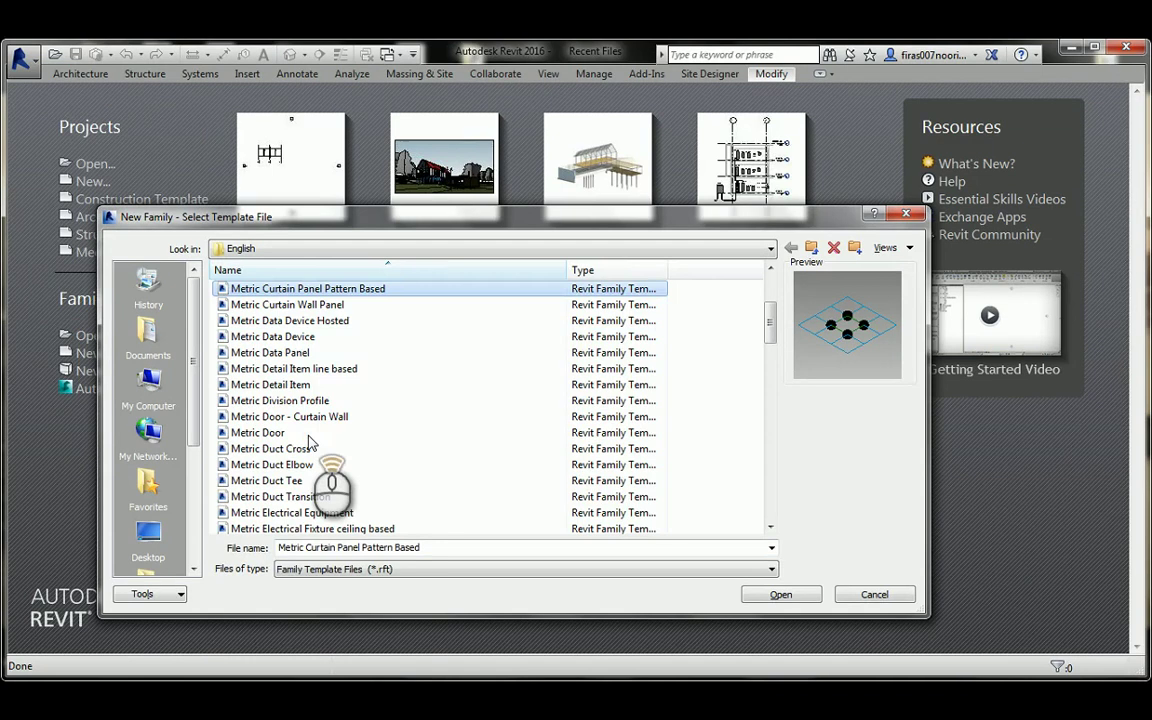
scroll(310, 441, up, 3)
scroll(310, 441, down, 3)
scroll(310, 441, down, 1)
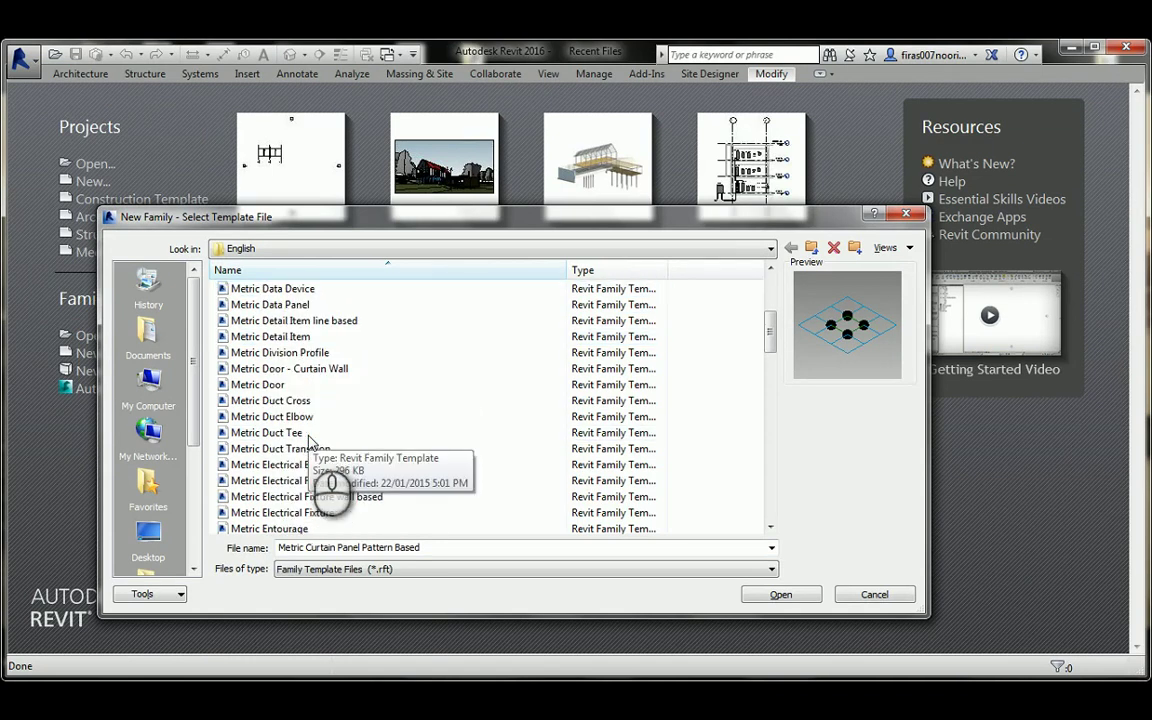
click(272, 464)
scroll(272, 470, down, 2)
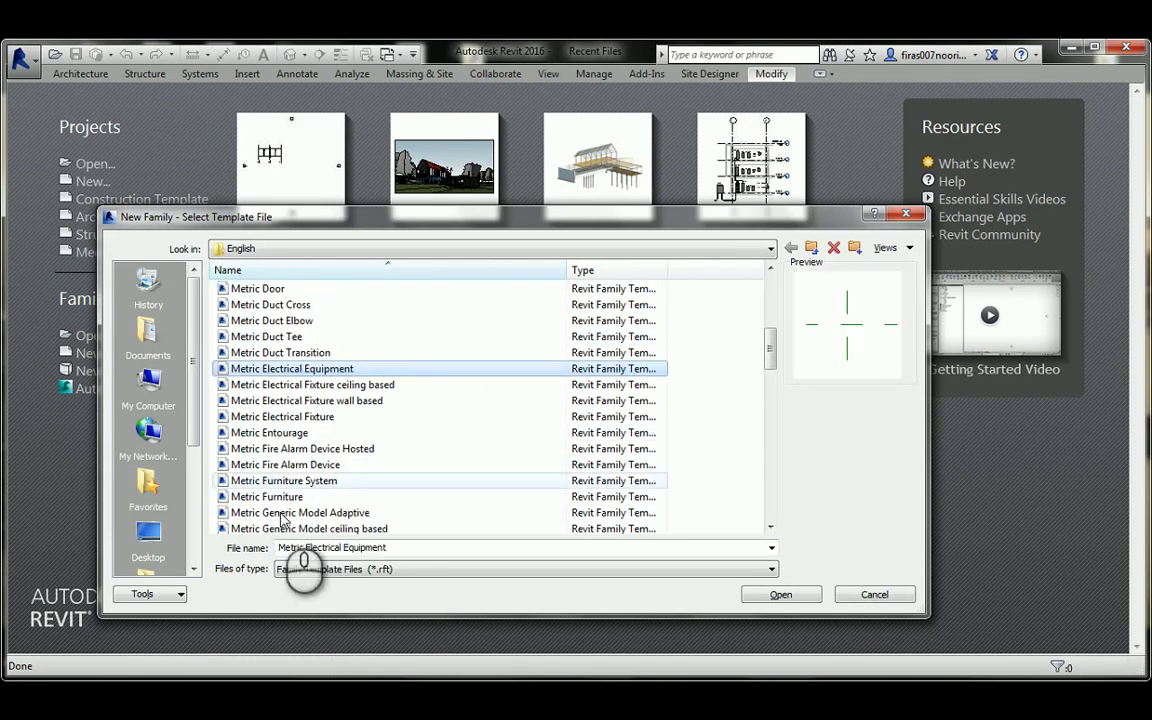
double_click(292, 496)
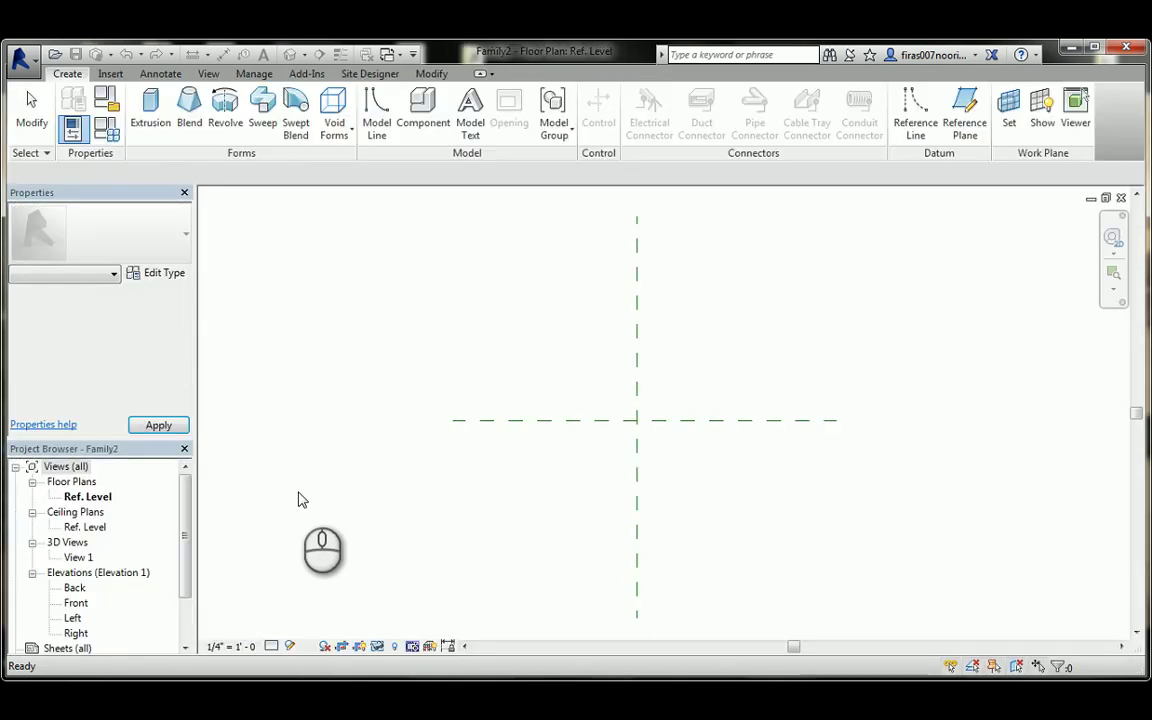
- Draw a vertical reference plane about 744 mm to the right of the centre plane in the Ref. Level plan
click(148, 103)
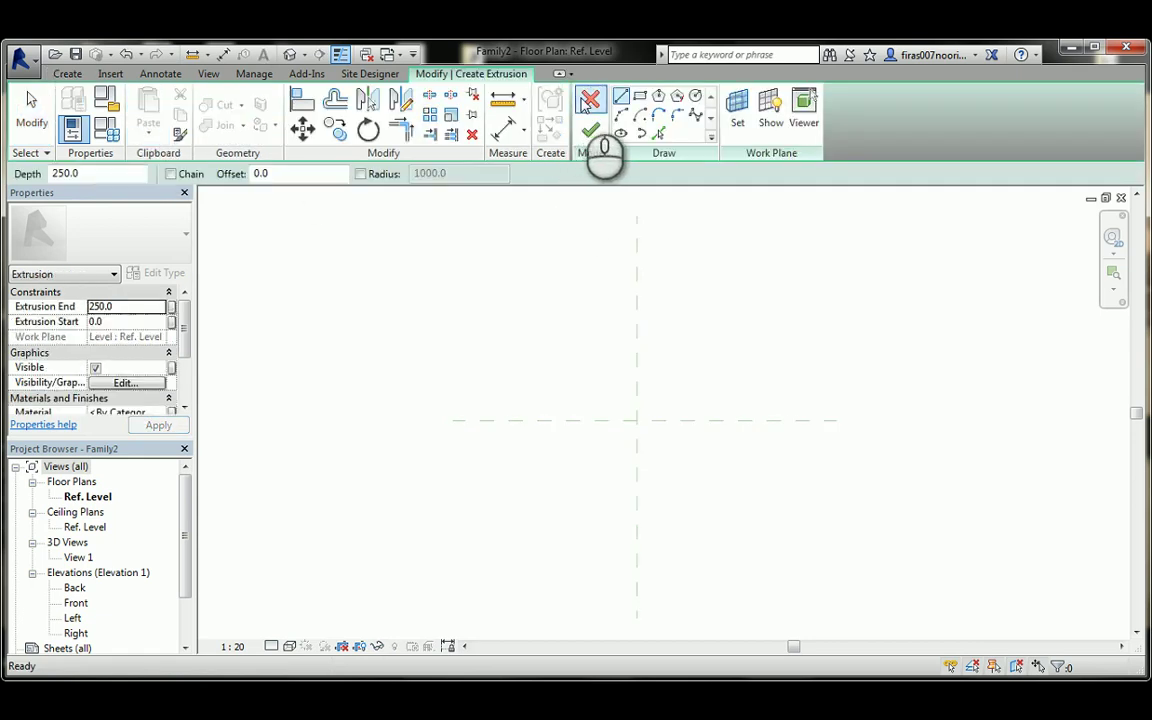
click(584, 98)
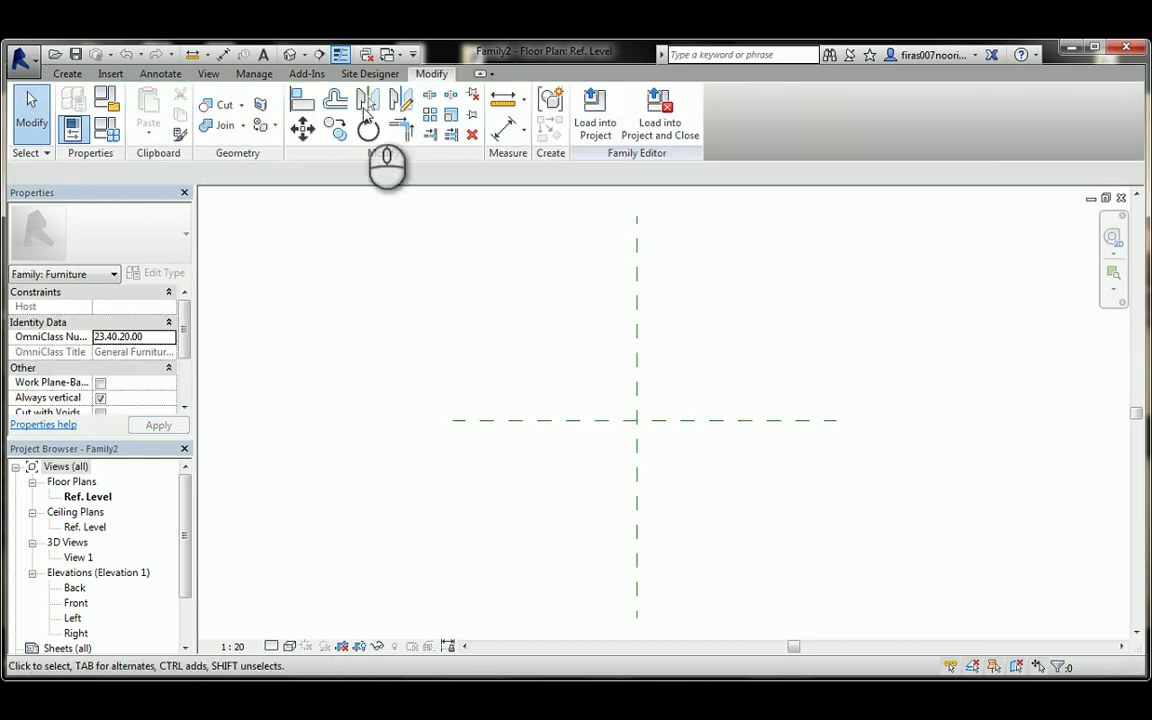
click(67, 73)
click(868, 110)
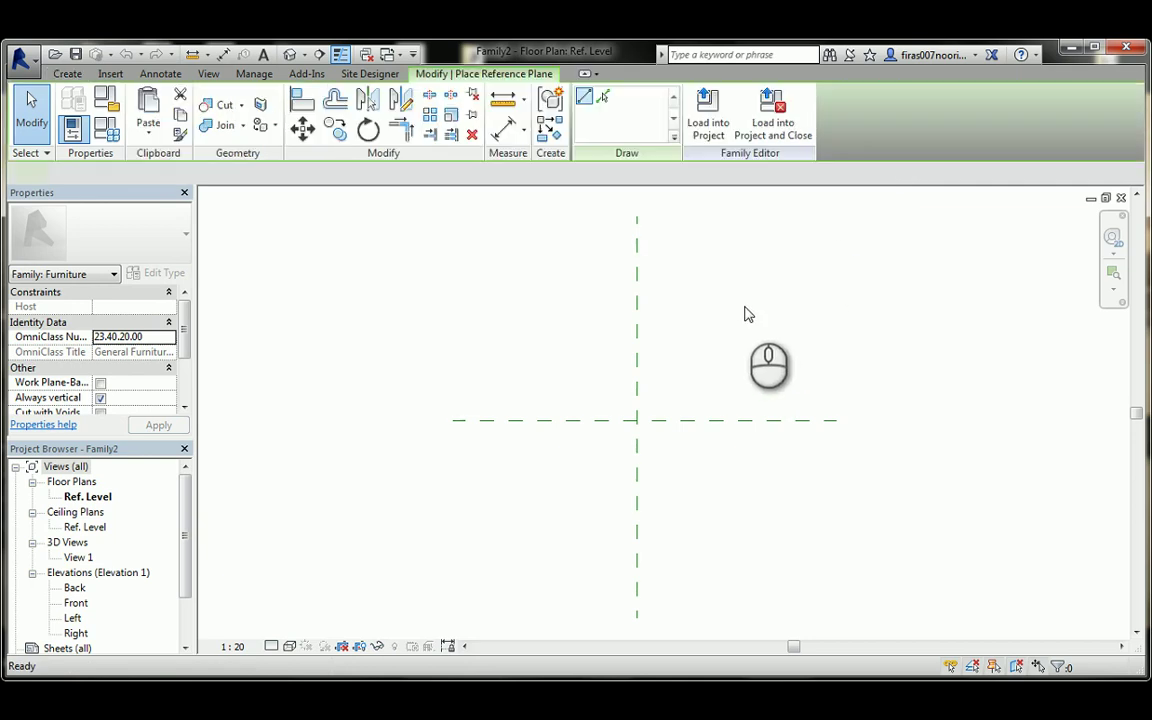
click(738, 250)
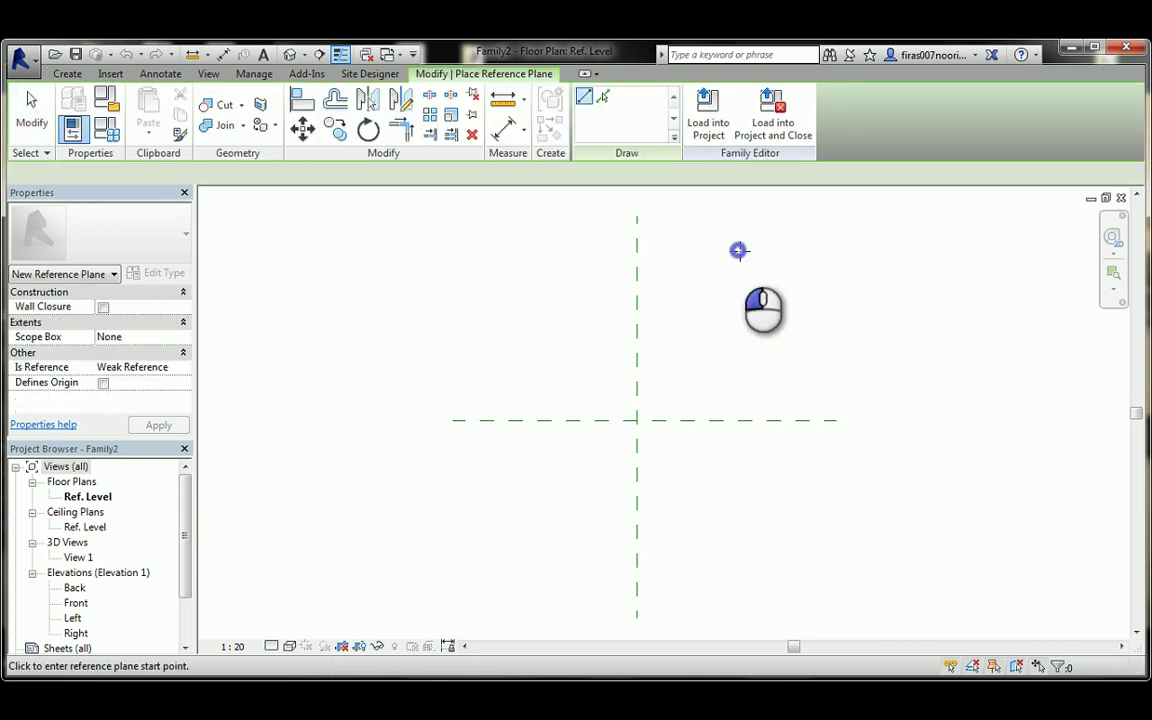
click(739, 540)
key(Escape)
key(Escape)
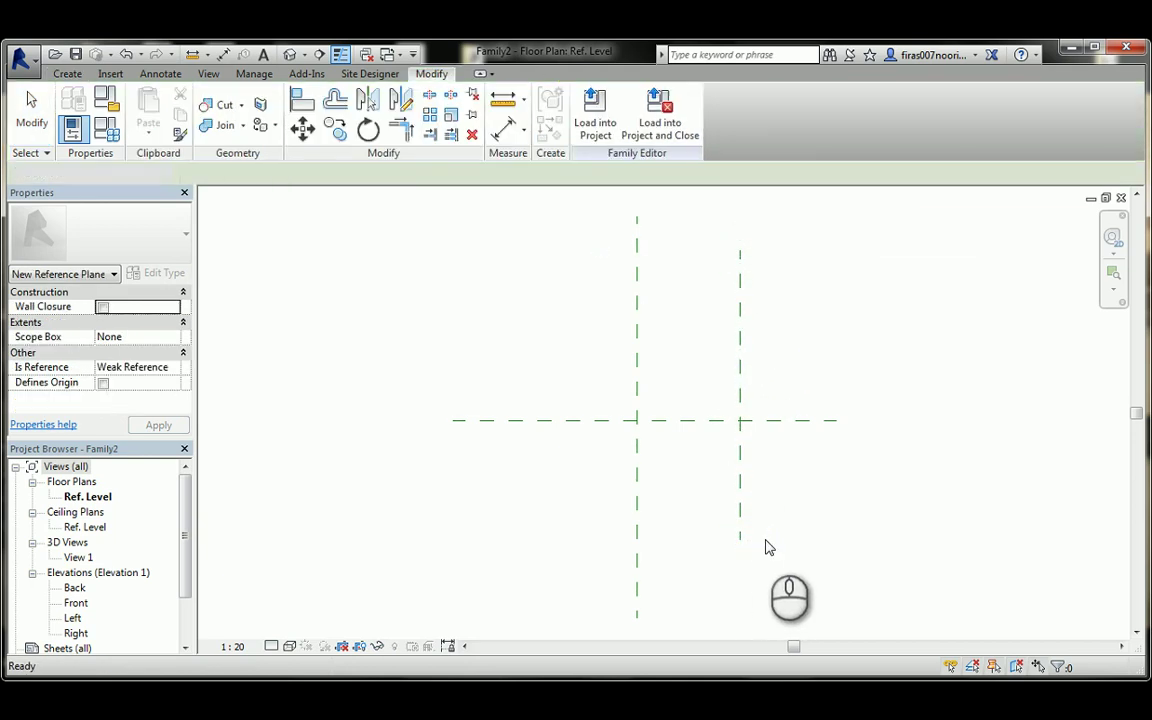
- Add an aligned dimension between the new vertical reference plane and the Center (Left/Right) plane
key(d)
key(i)
click(738, 290)
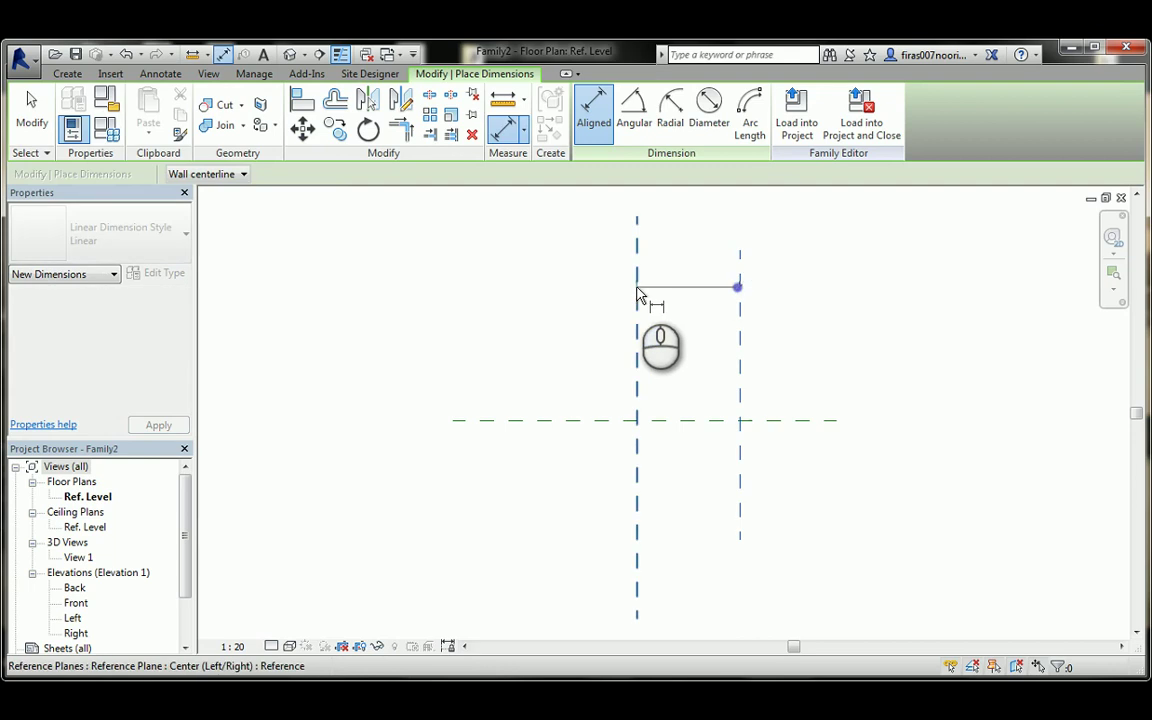
click(637, 290)
click(690, 277)
key(Escape)
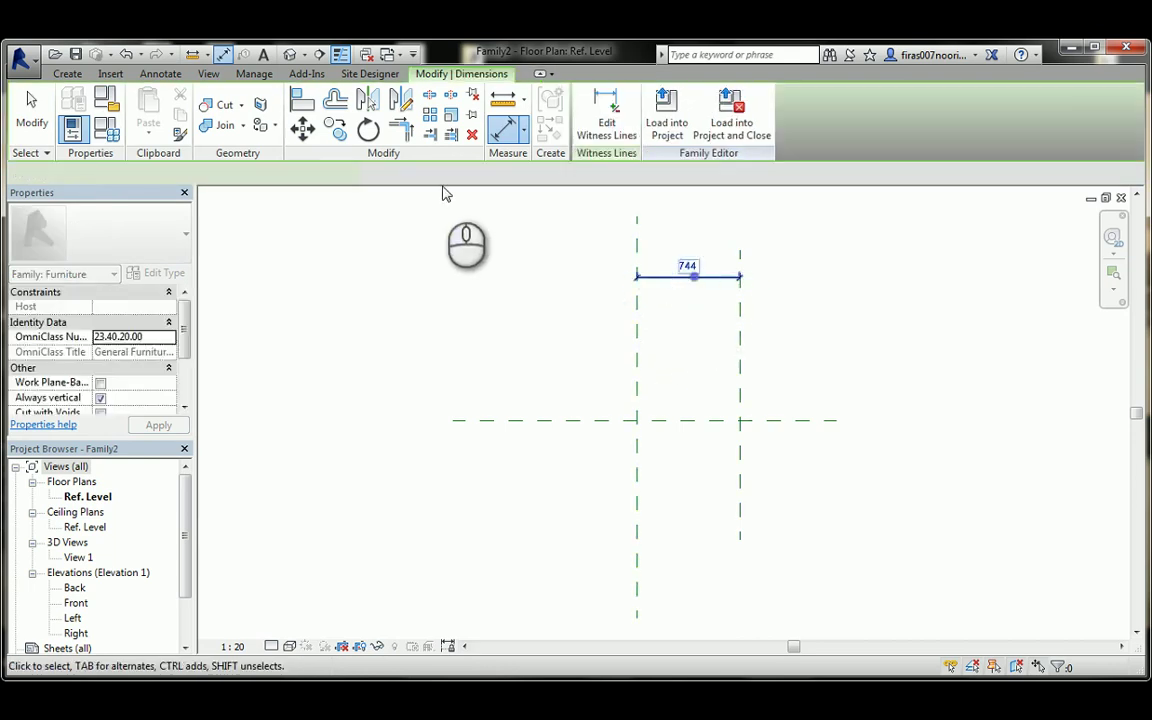
- Label the dimension with a new family type parameter named Radius and set its value to 1000 mm
click(390, 175)
click(407, 204)
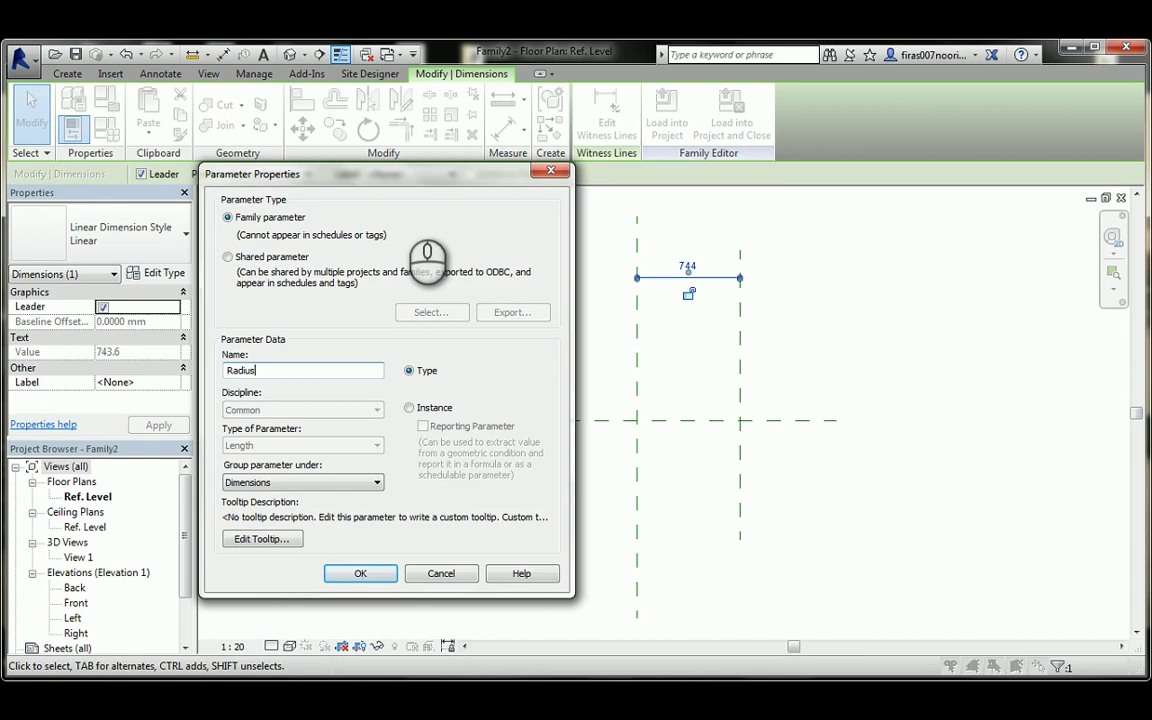
click(372, 578)
click(107, 128)
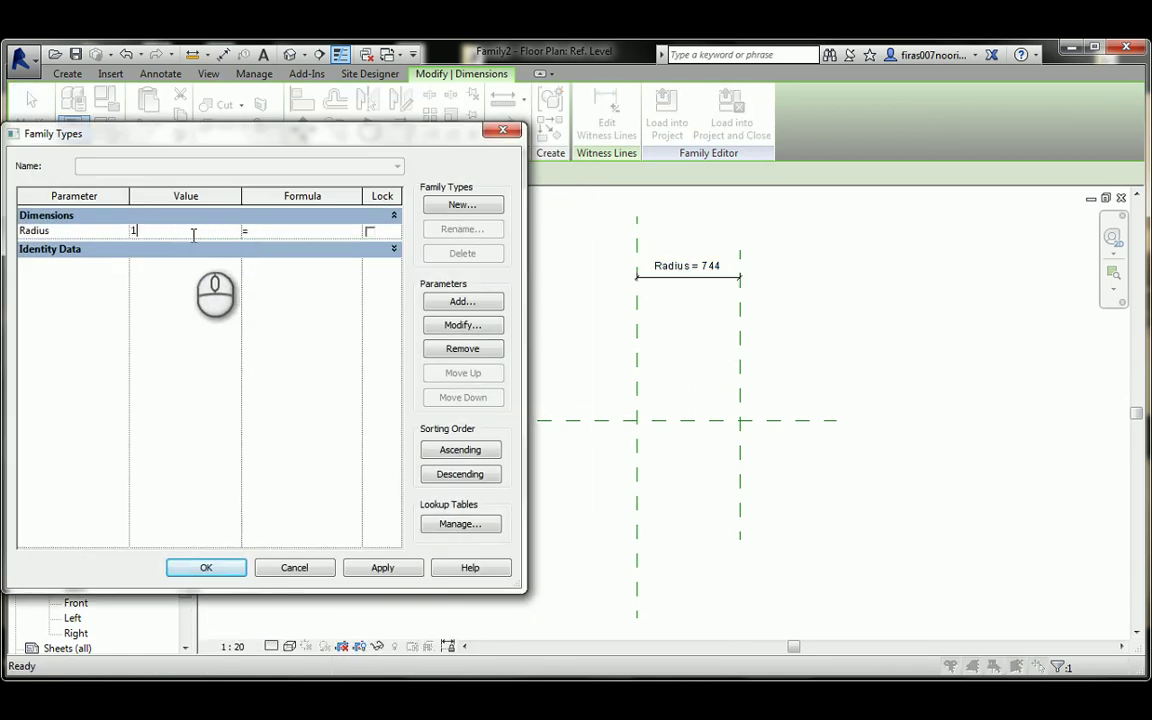
click(205, 569)
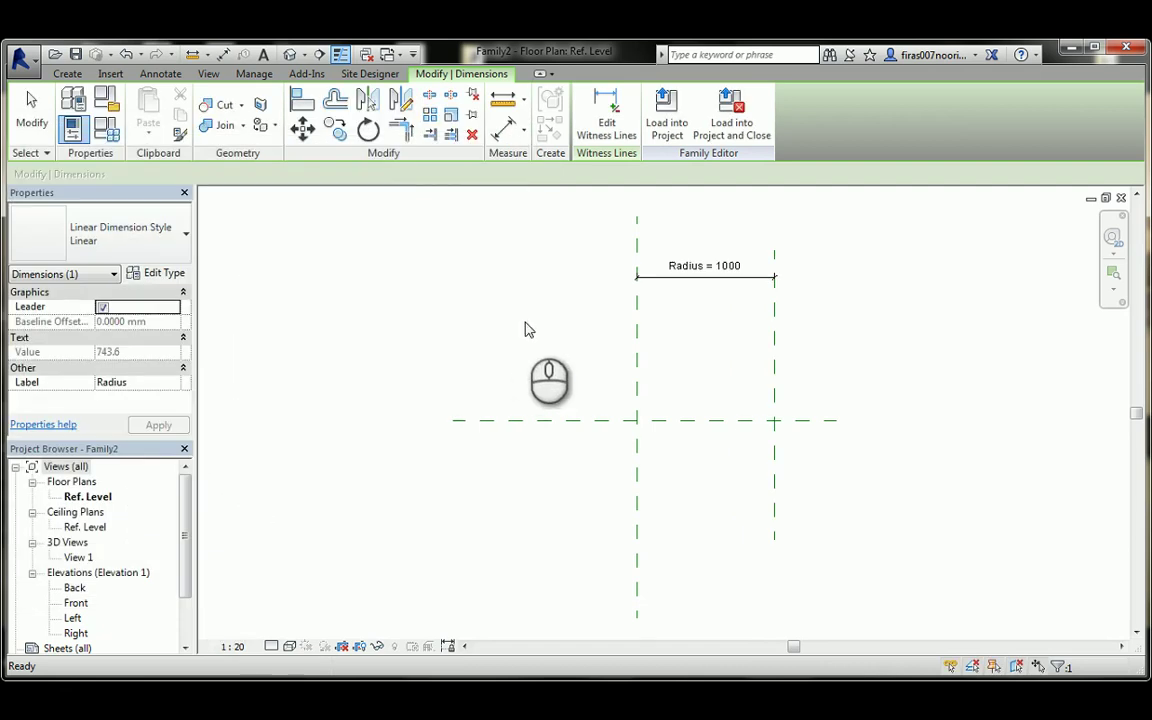
- Start an extrusion and sketch a 1000 mm radius circle from the centre intersection out to the vertical reference plane
scroll(563, 368, up, 1)
middle_drag(533, 368, 525, 338)
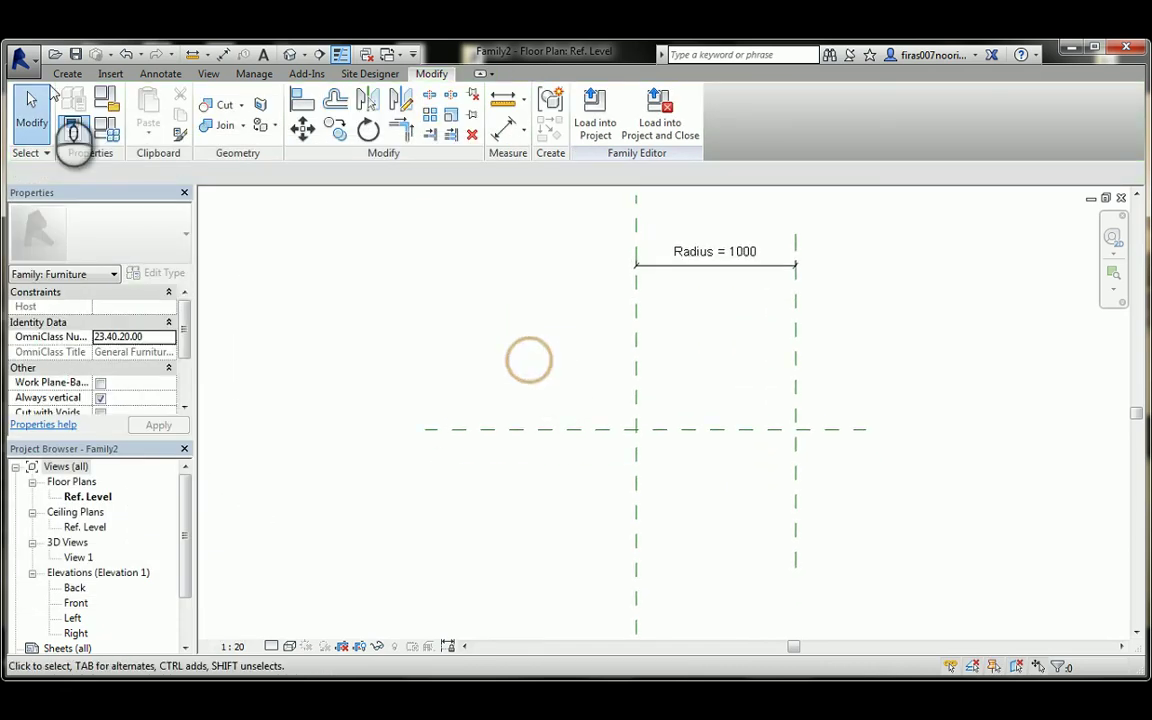
click(67, 73)
click(149, 112)
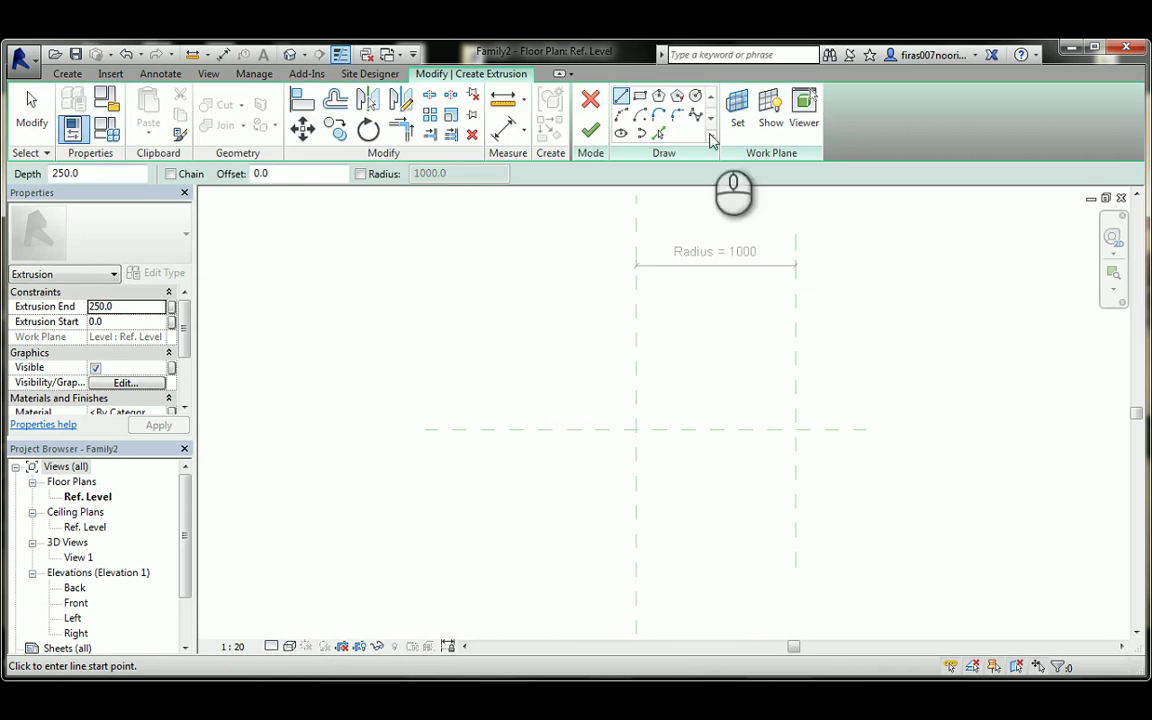
click(698, 100)
click(636, 429)
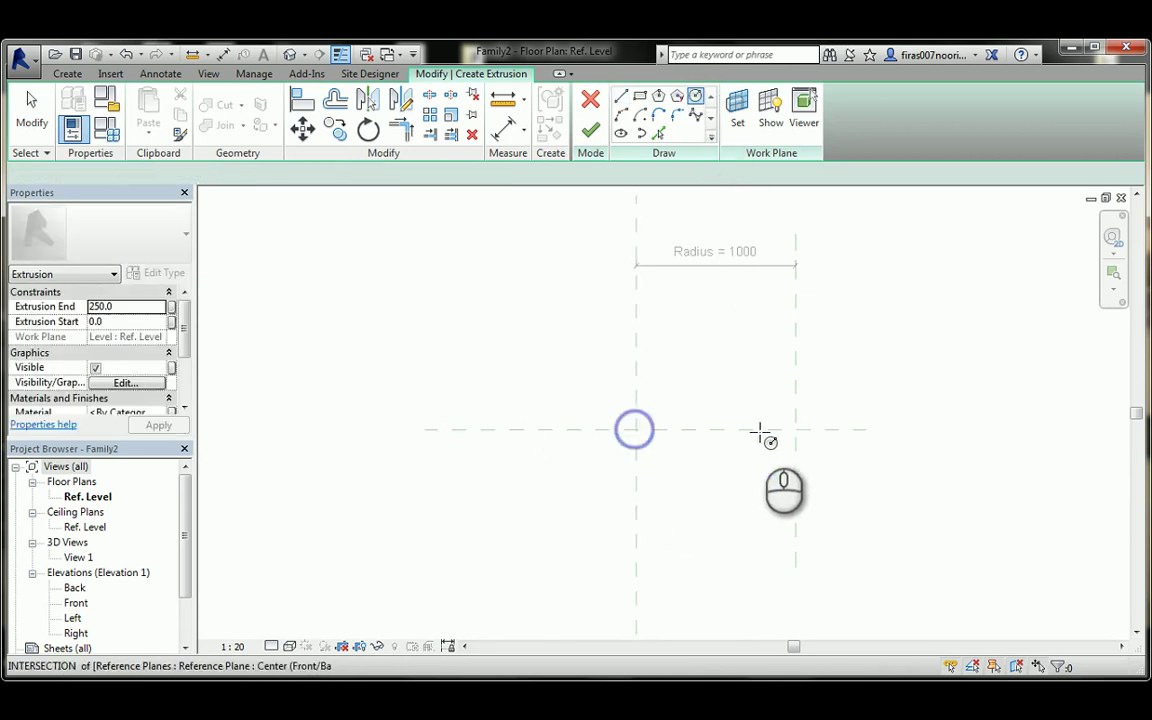
click(795, 430)
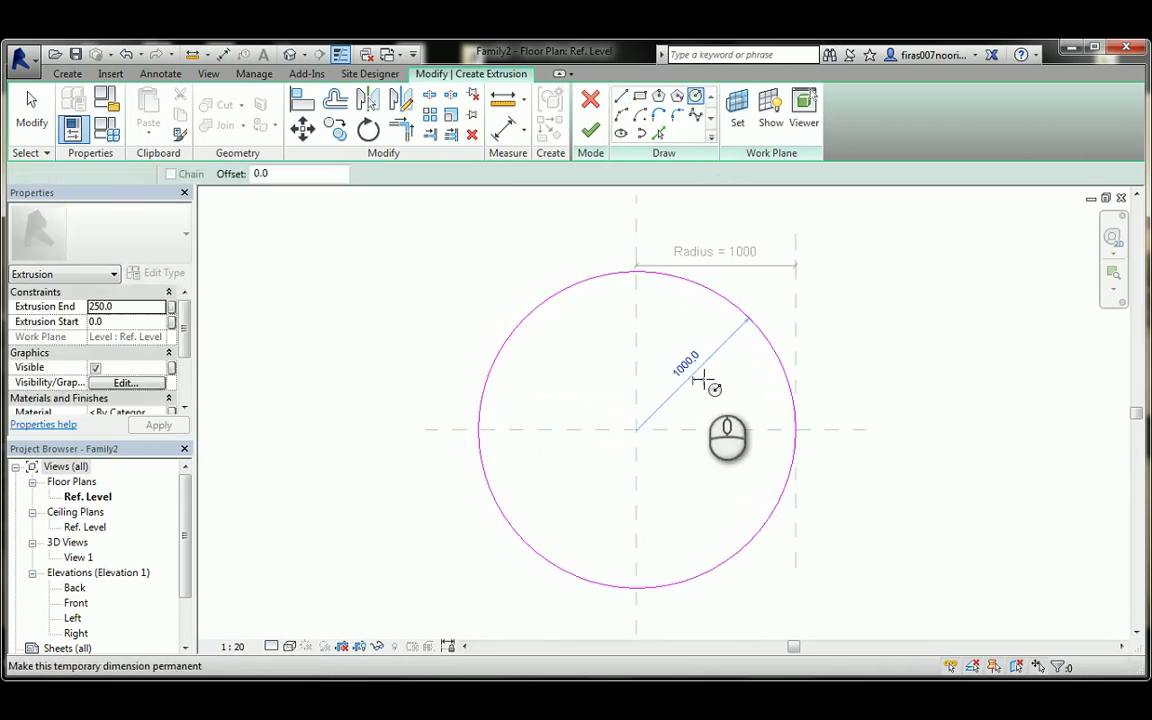
- Make the circle's radius dimension permanent, label it with the Radius parameter, and finish the extrusion
key(Escape)
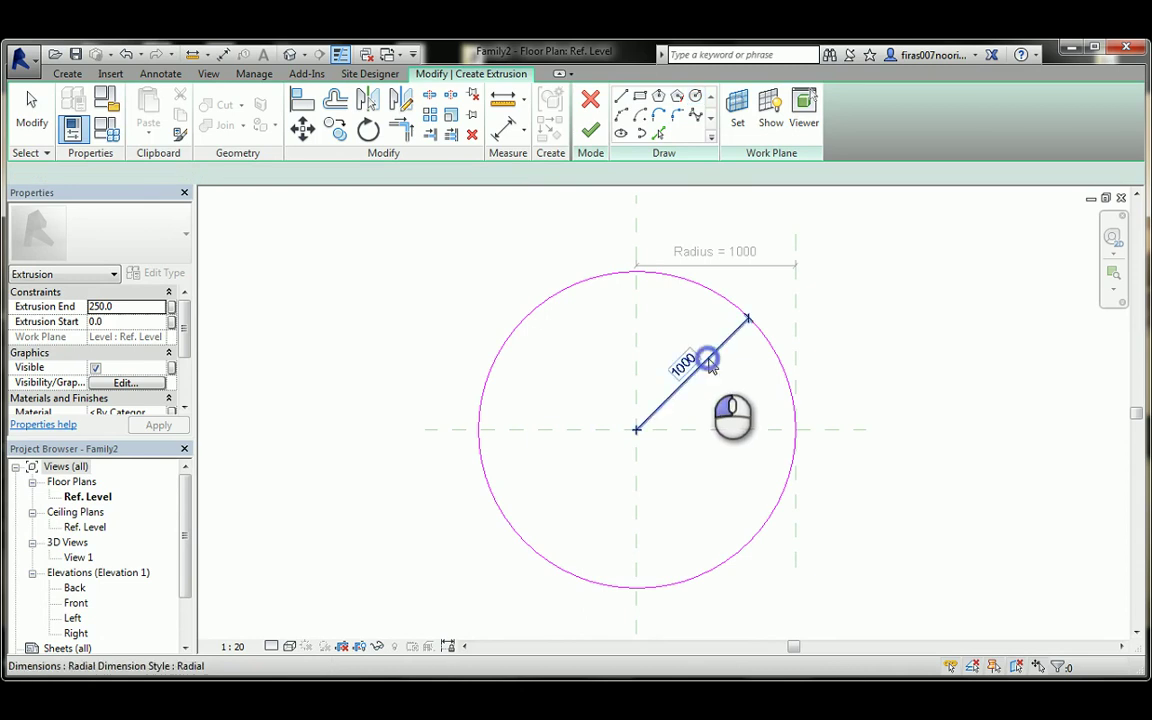
click(685, 366)
click(386, 174)
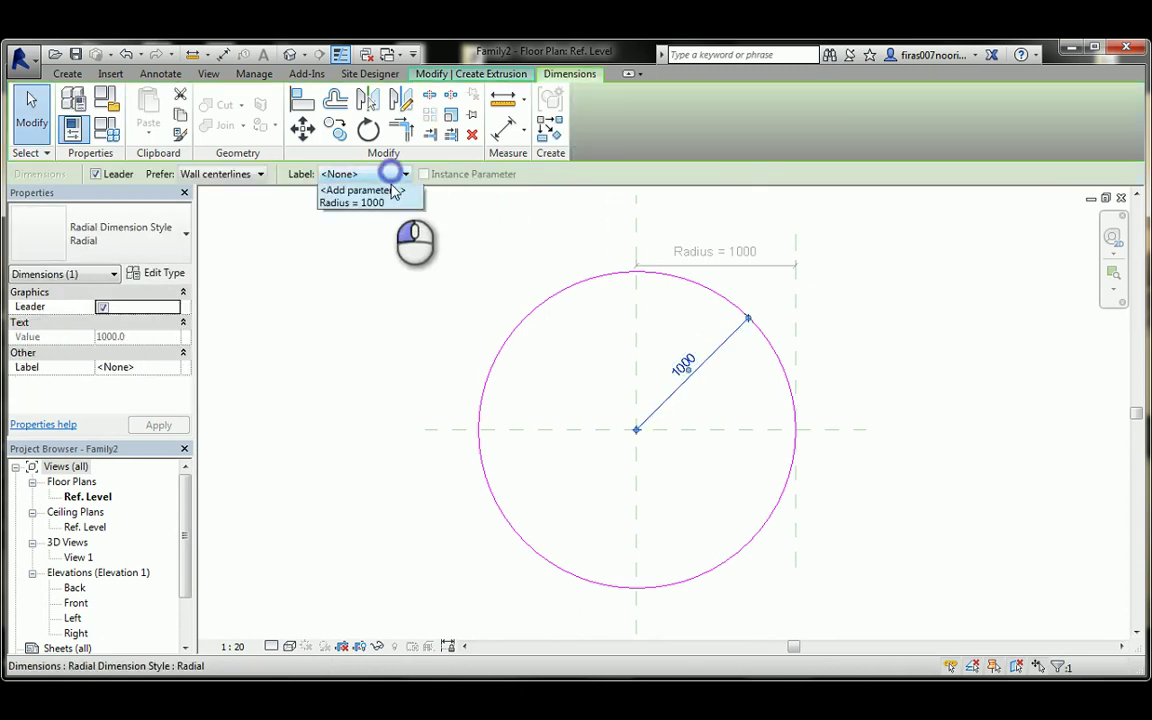
click(419, 311)
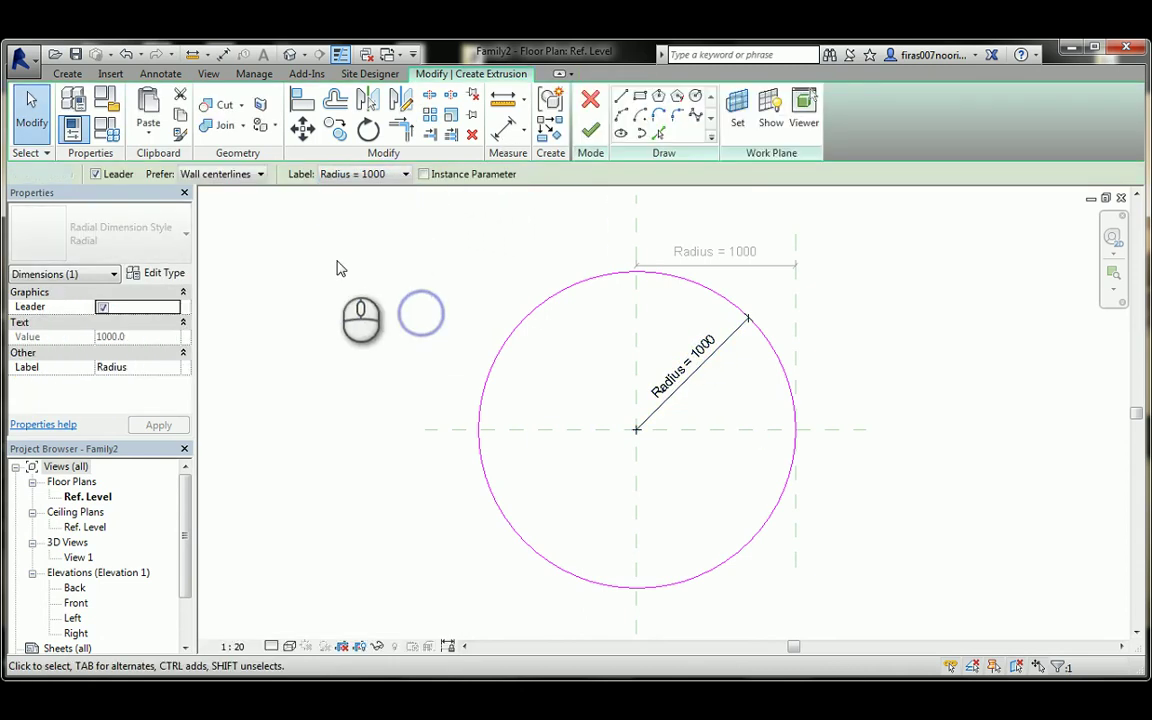
click(588, 126)
click(355, 332)
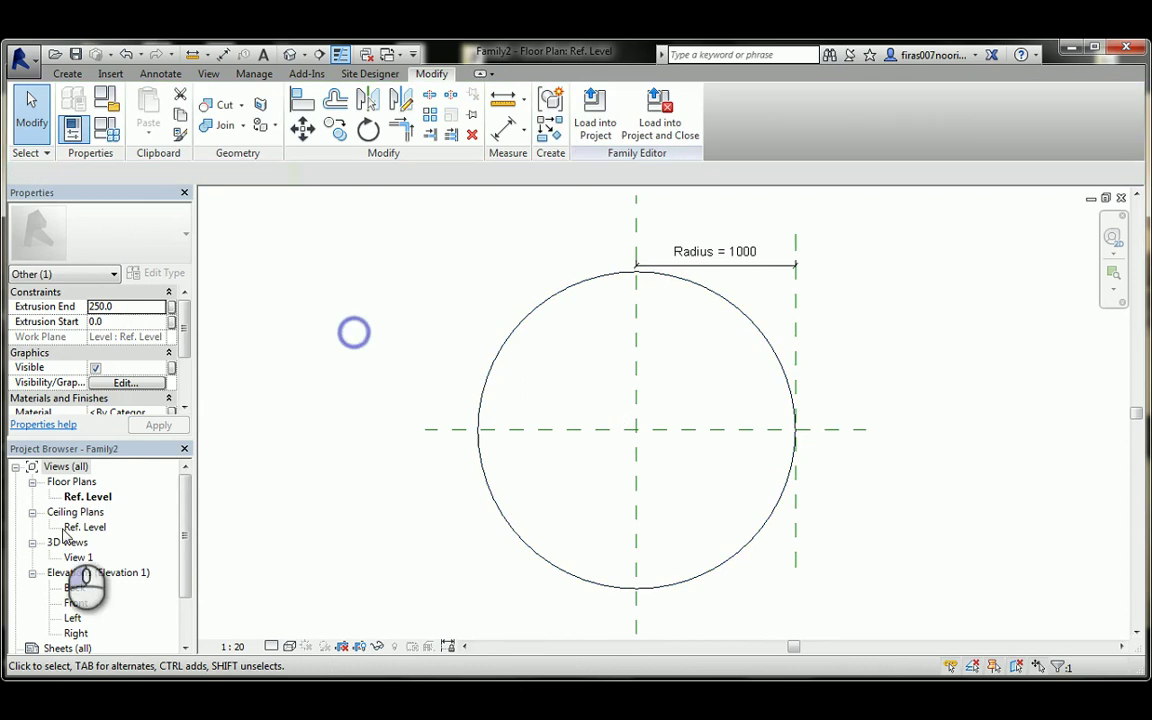
- In the Front elevation, draw a horizontal reference plane above the circular extrusion, spanning beyond both of its sides
click(76, 603)
double_click(76, 603)
click(533, 480)
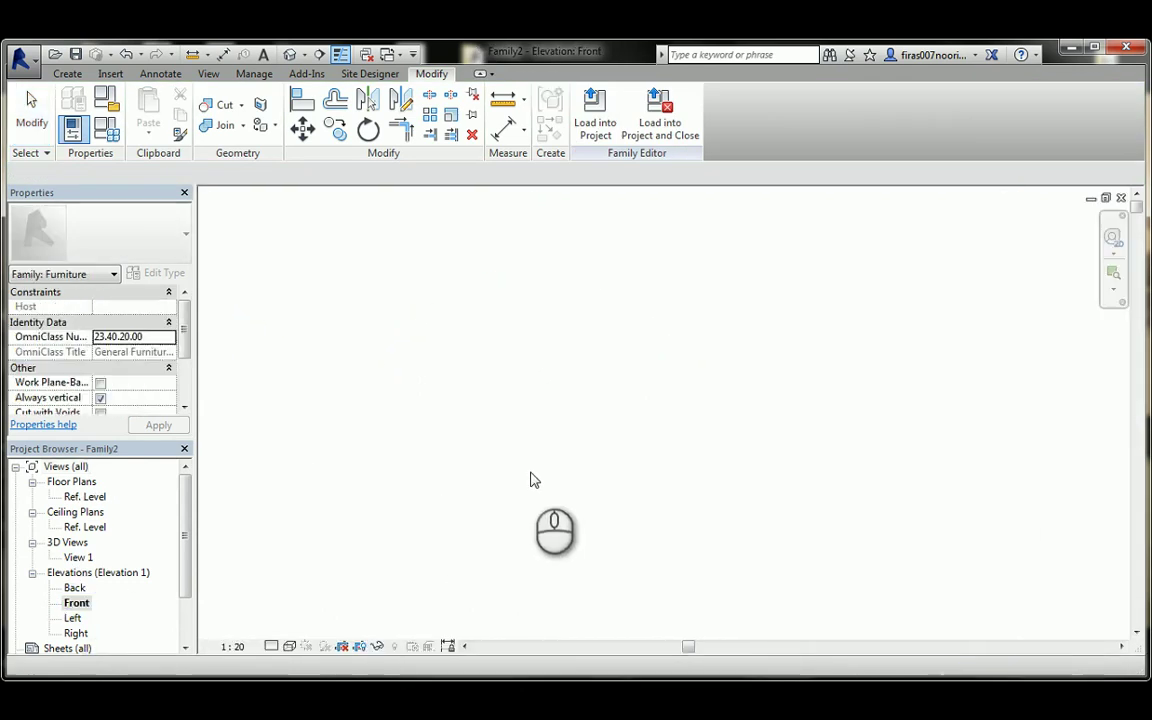
middle_click(558, 435)
middle_click(558, 435)
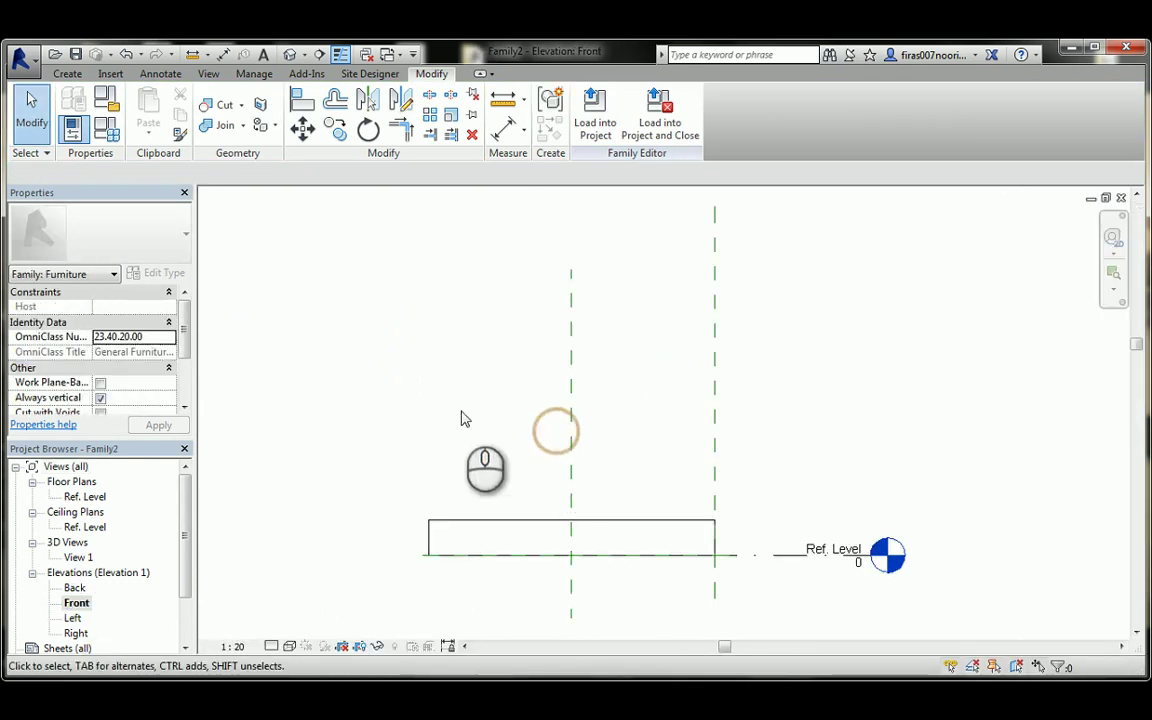
click(68, 74)
click(872, 115)
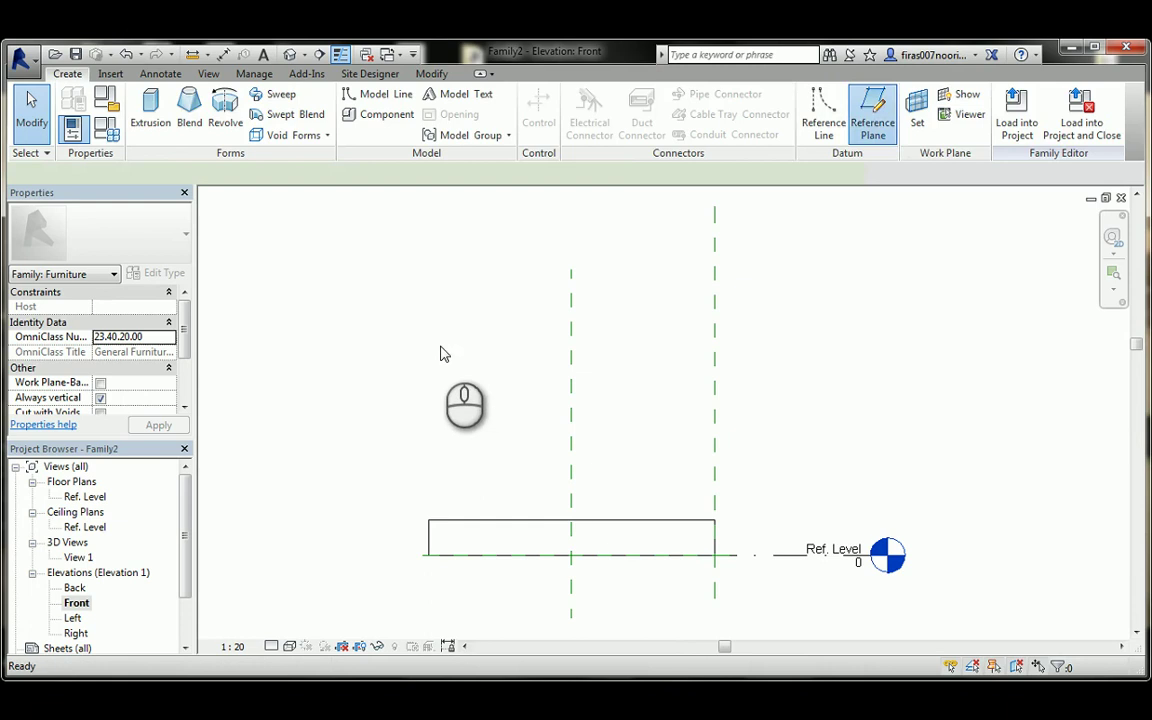
click(406, 312)
click(810, 313)
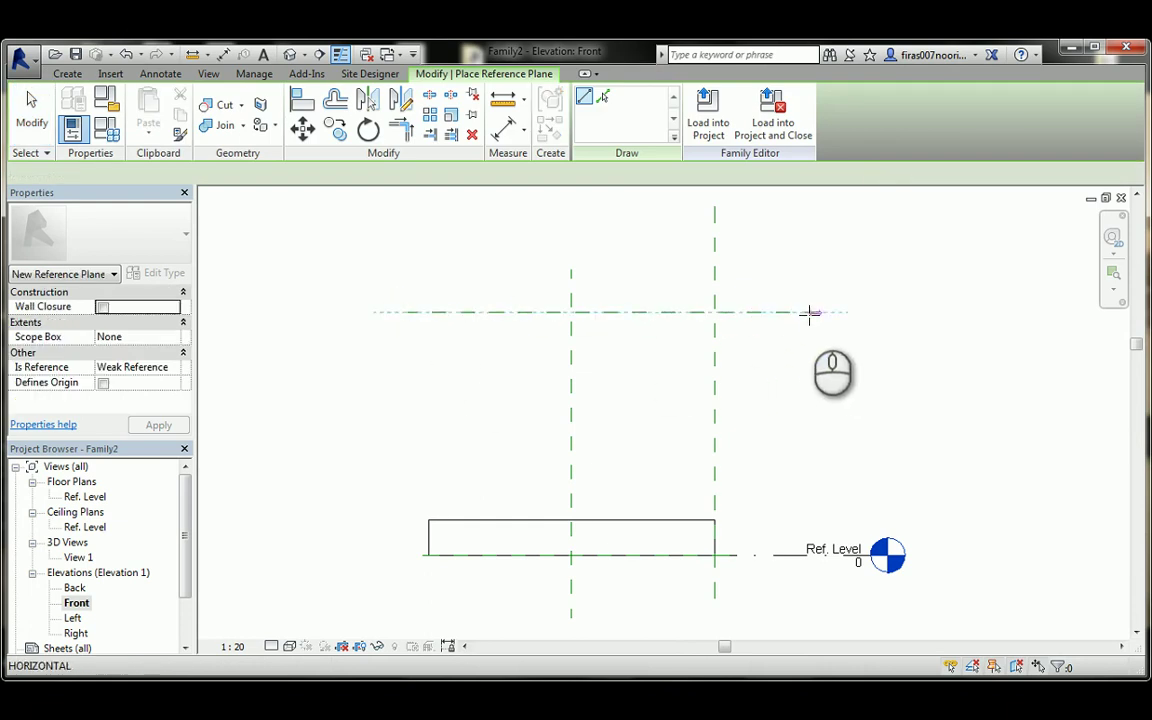
key(Escape)
- Place an aligned dimension between the new horizontal reference plane and the Ref. Level, beside the extrusion
key(d)
key(i)
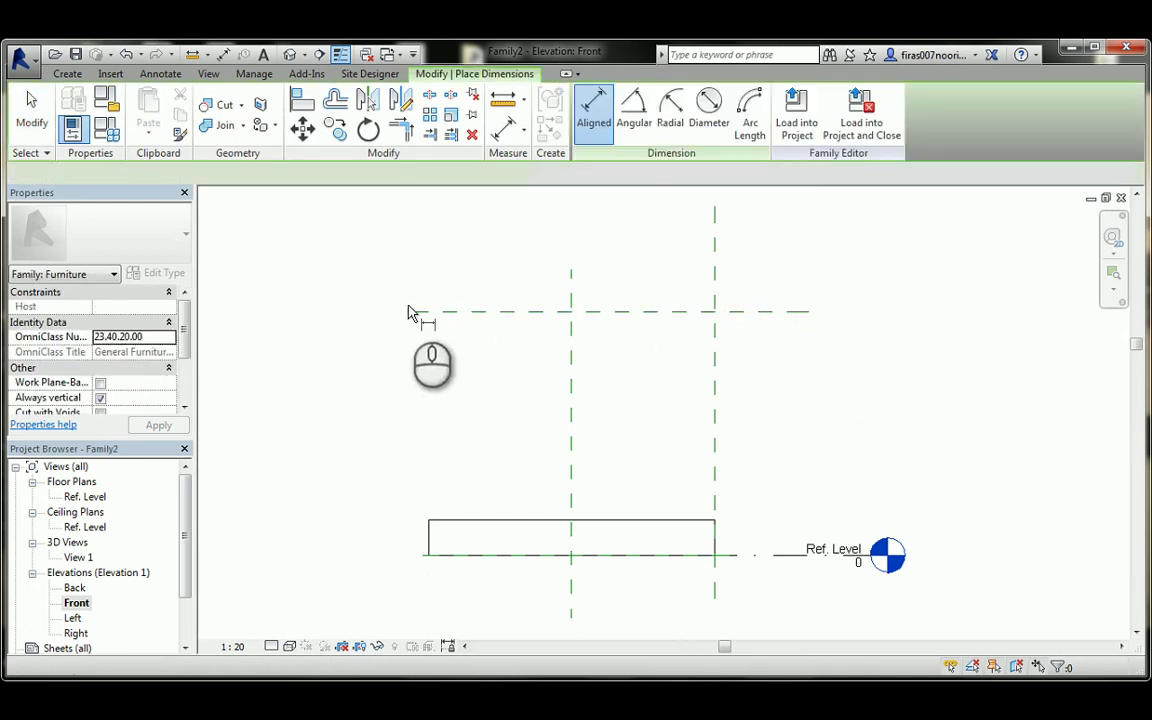
click(410, 312)
click(418, 554)
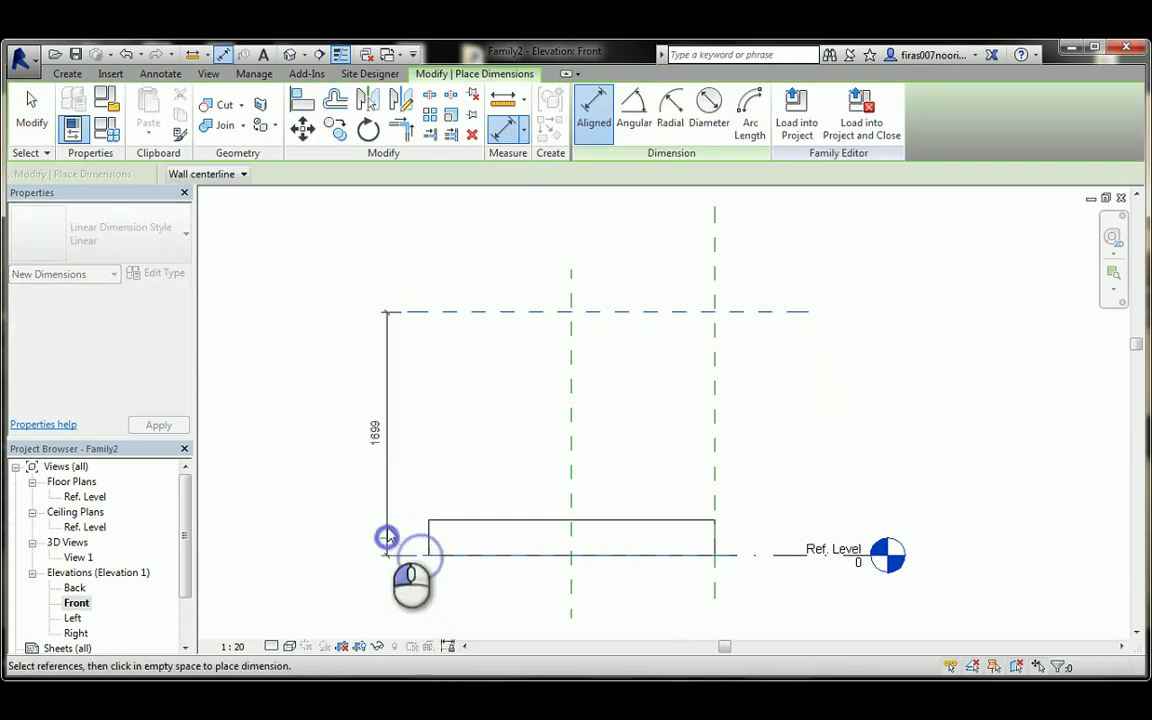
click(390, 470)
key(Escape)
key(Escape)
- Label the vertical dimension with a new family type parameter named Height and set its value to 700 mm
click(387, 385)
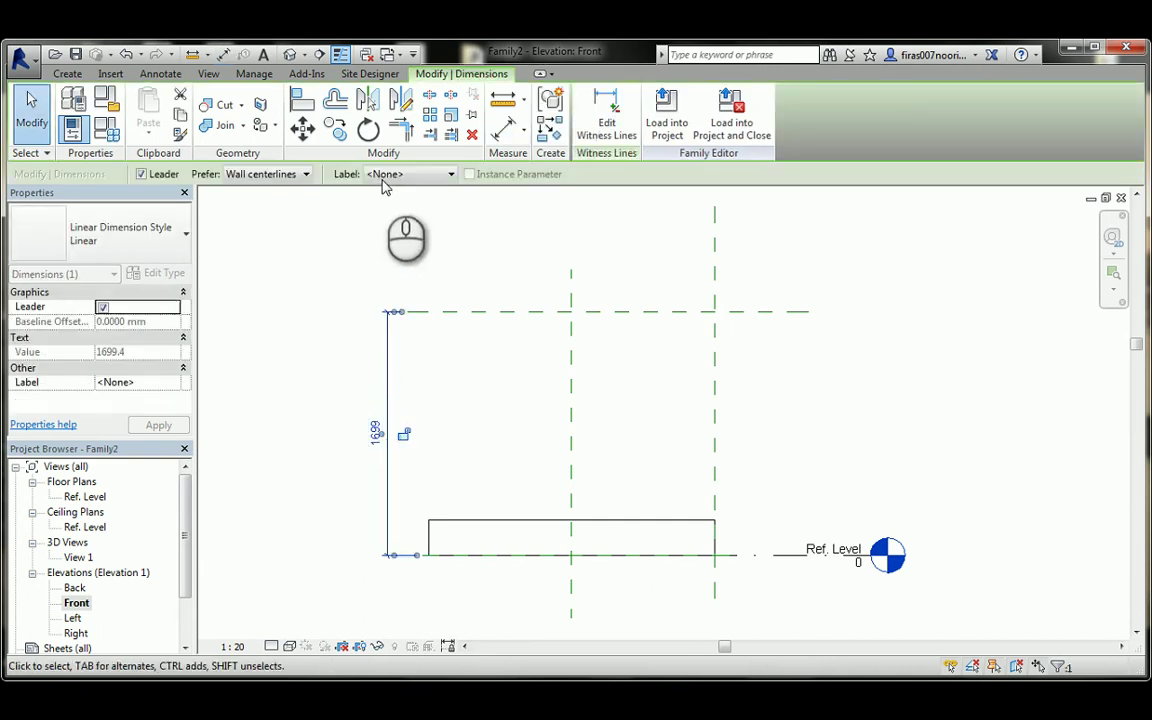
click(386, 174)
click(395, 204)
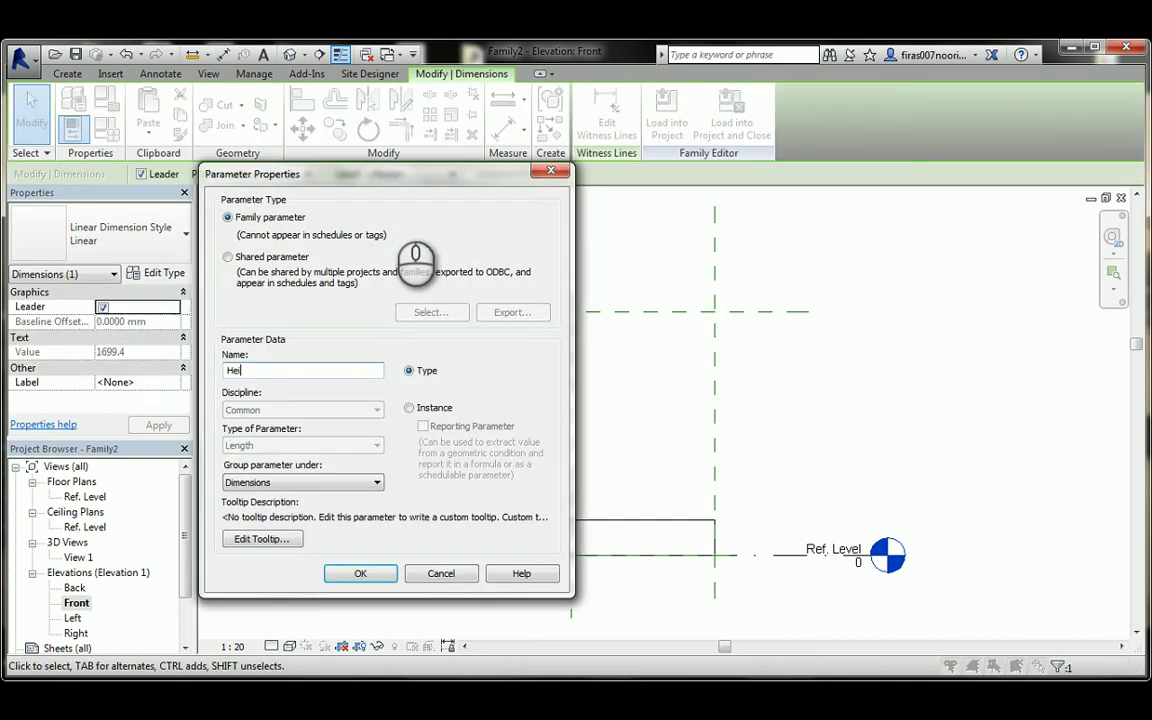
click(358, 574)
click(450, 378)
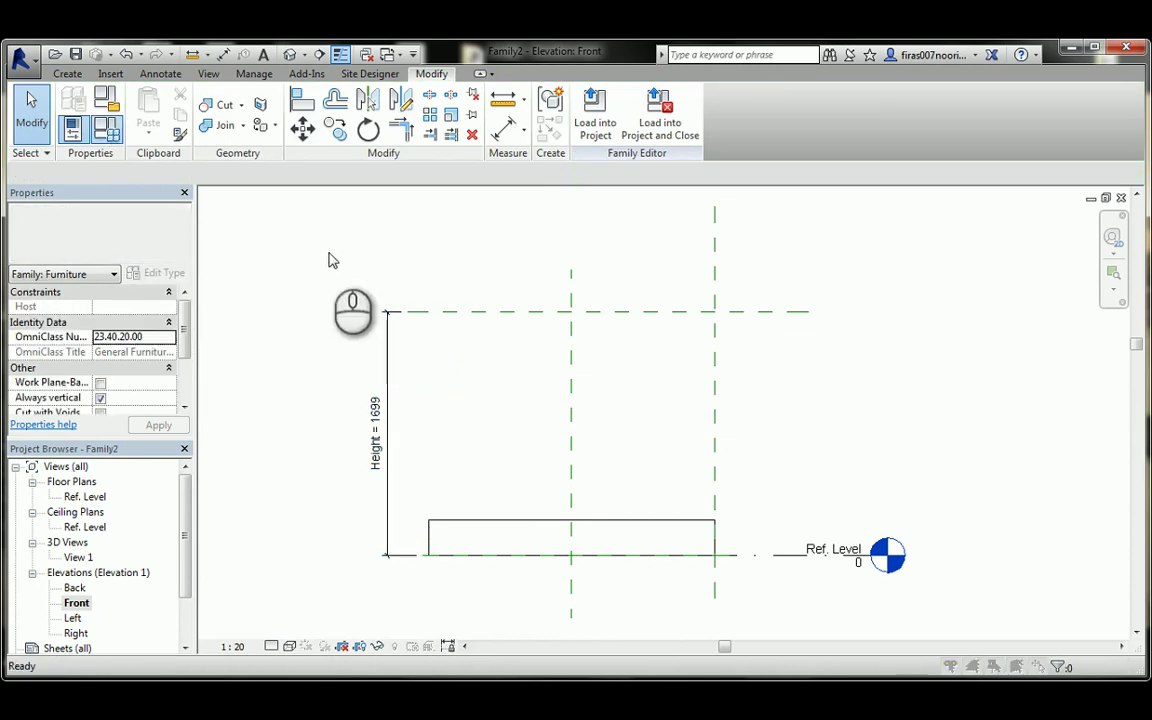
key(f)
key(t)
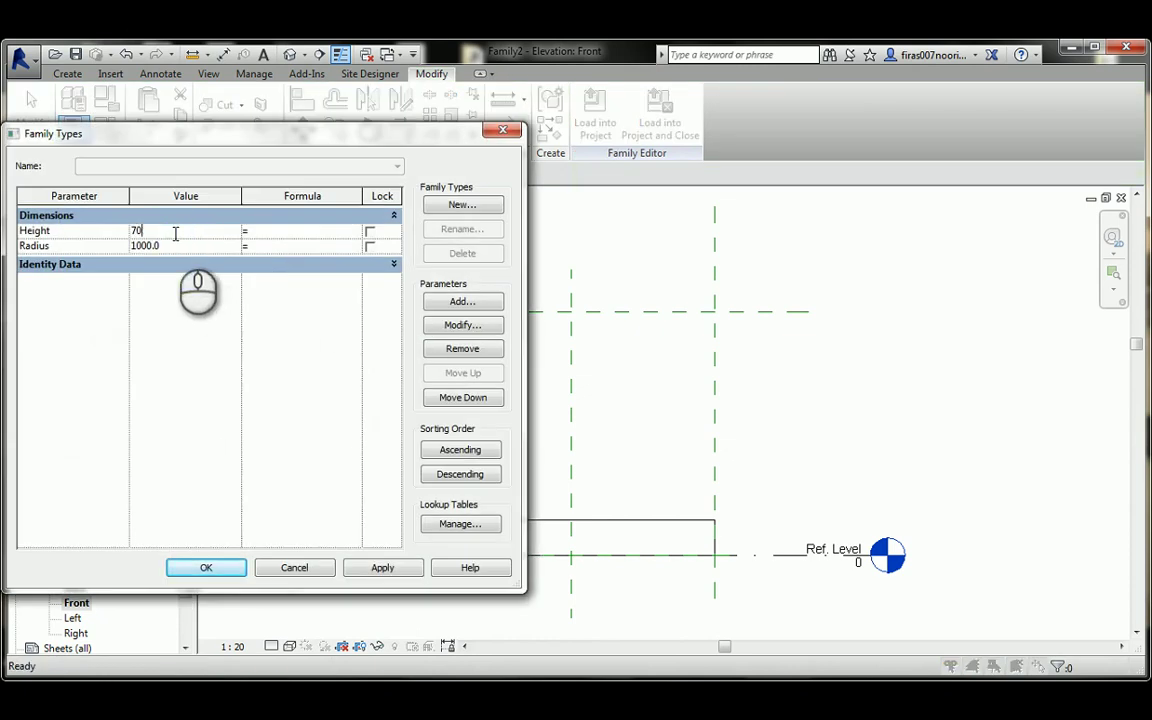
click(199, 562)
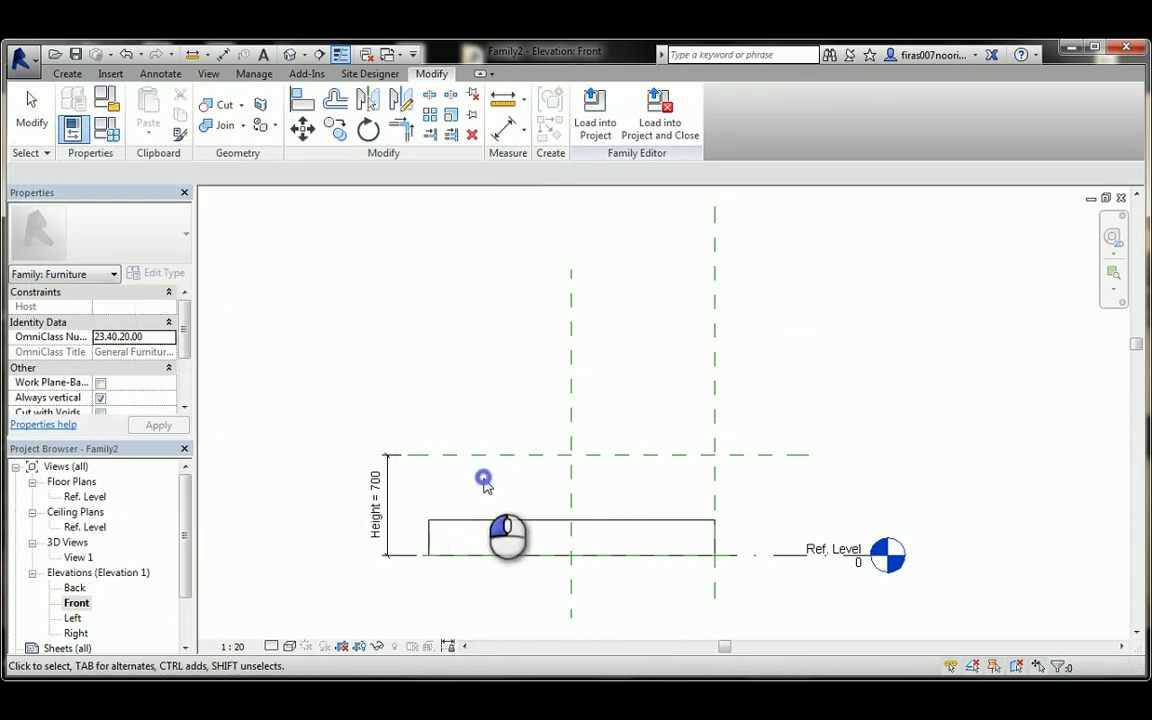
- Draw a second horizontal reference plane just below the Height plane, extending past both sides of the extrusion
scroll(480, 433, up, 3)
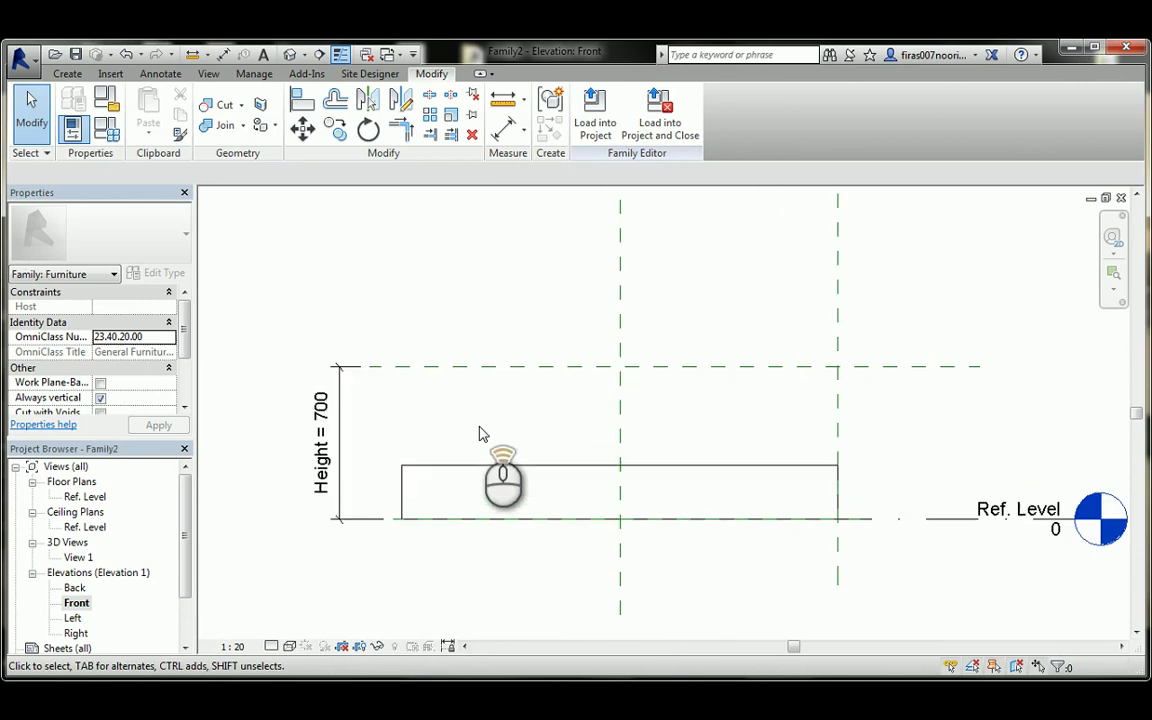
click(62, 75)
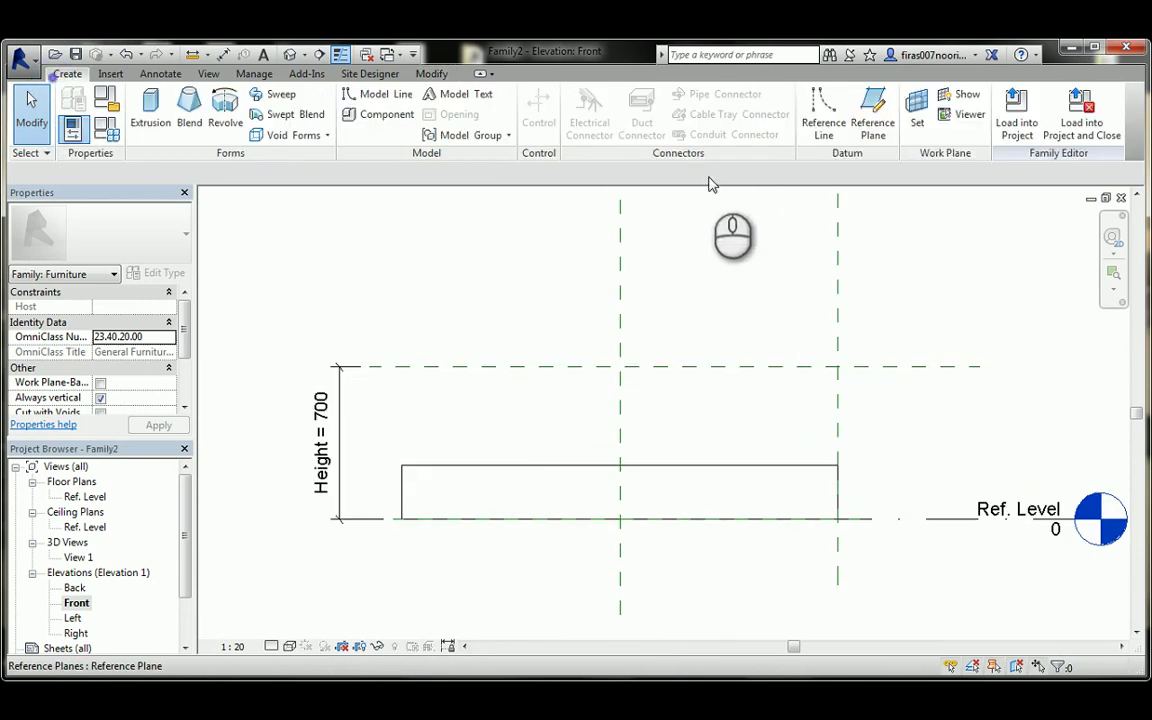
click(873, 108)
click(918, 382)
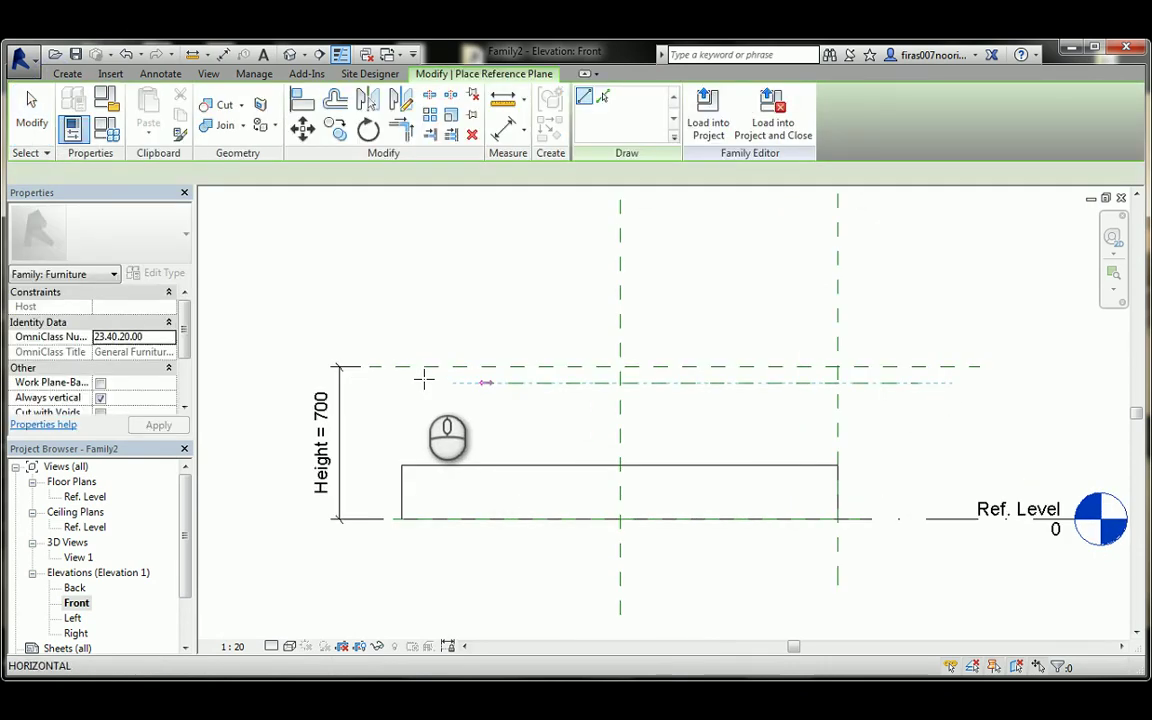
click(389, 382)
key(Escape)
key(Escape)
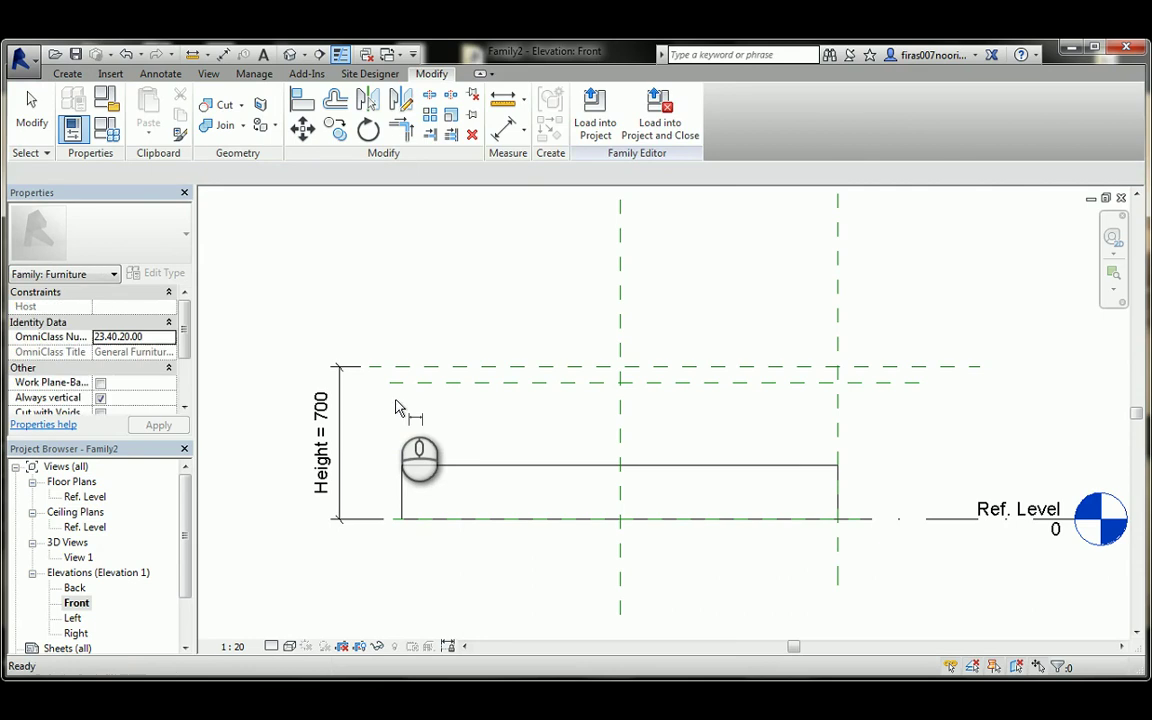
- Add an aligned dimension between the two closely spaced horizontal reference planes
key(d)
key(i)
click(393, 381)
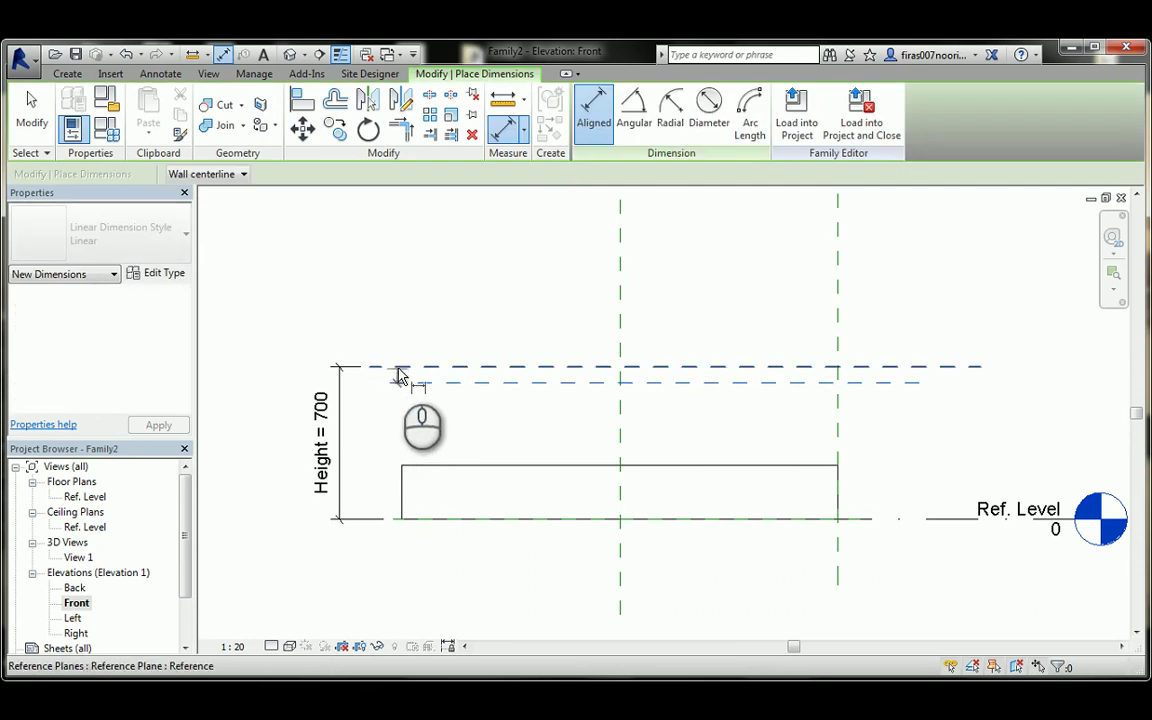
click(399, 367)
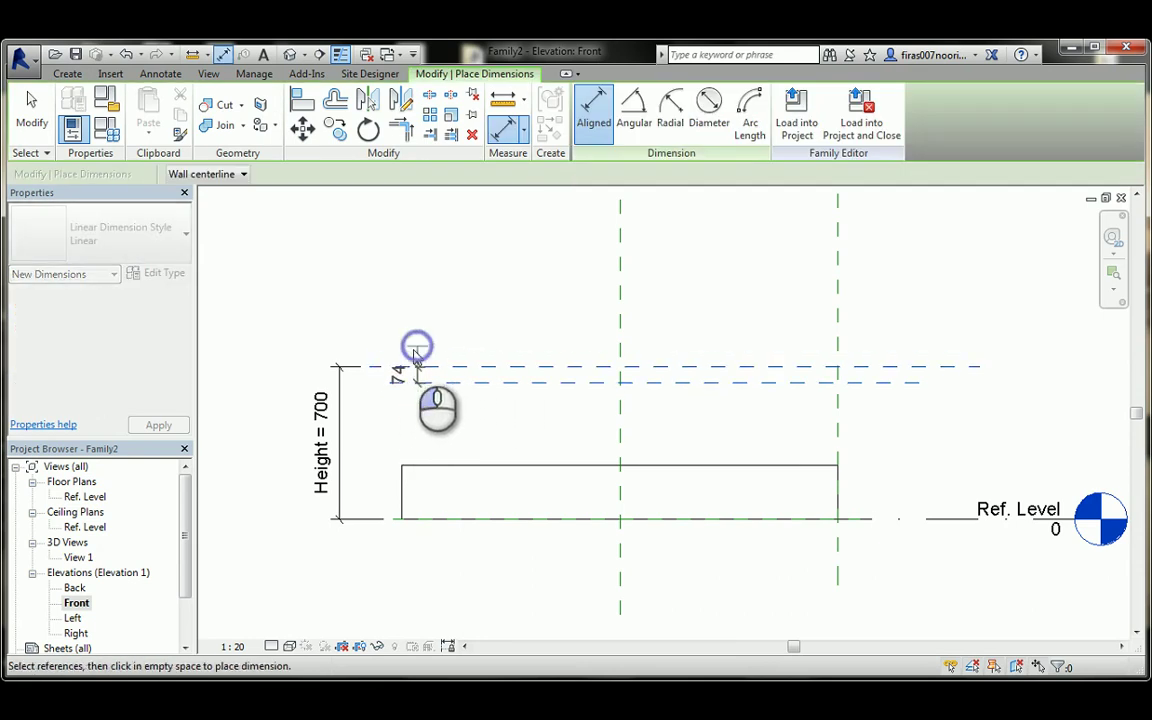
click(416, 352)
key(Escape)
- Move the small dimension between the two horizontal planes to just outside the Radius reference plane
scroll(417, 372, up, 2)
click(413, 372)
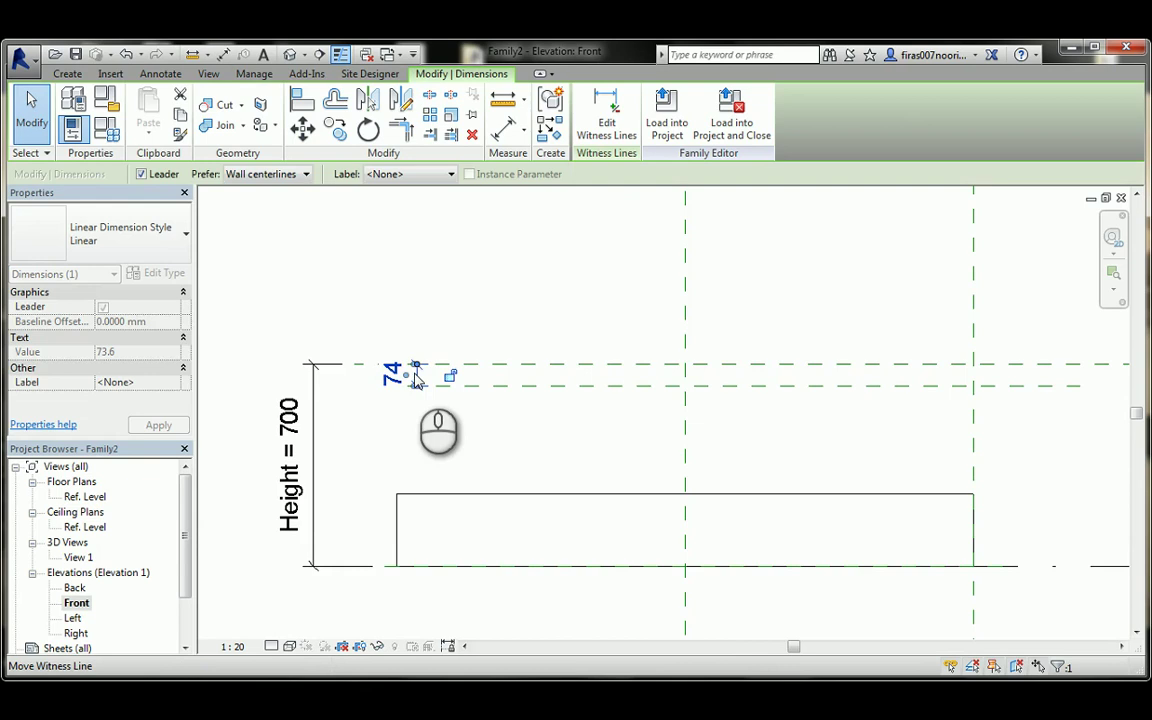
scroll(417, 381, down, 2)
scroll(418, 383, up, 2)
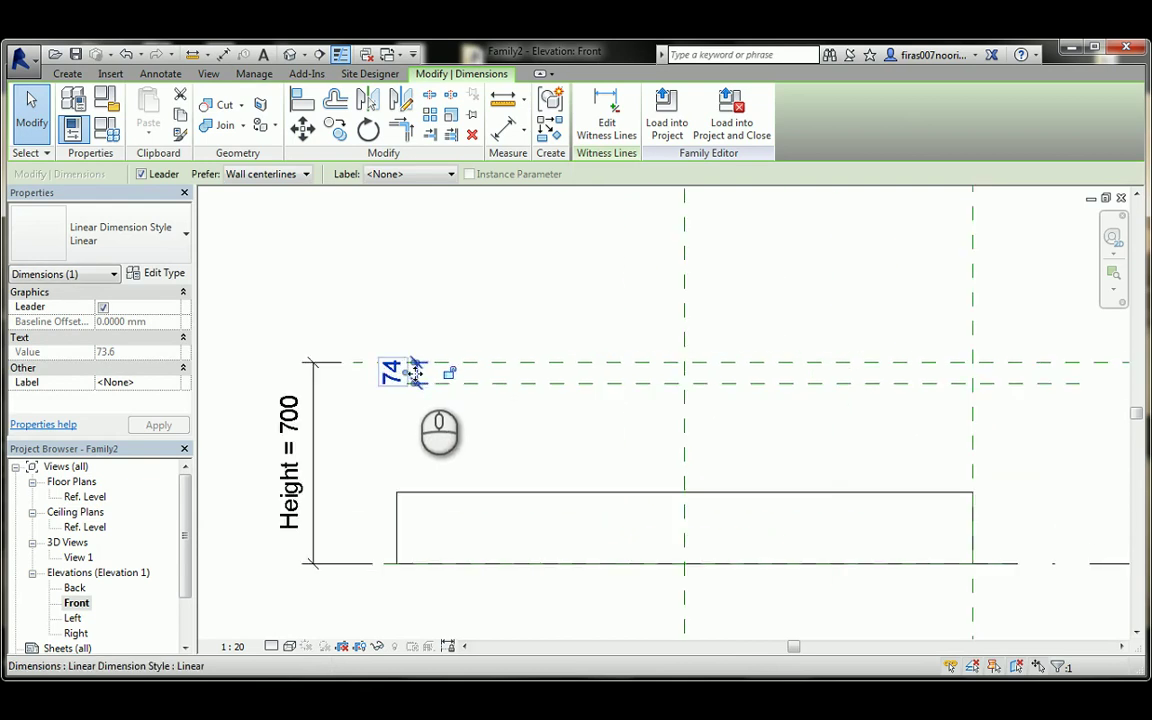
drag(414, 377, 1045, 410)
middle_drag(1045, 410, 792, 436)
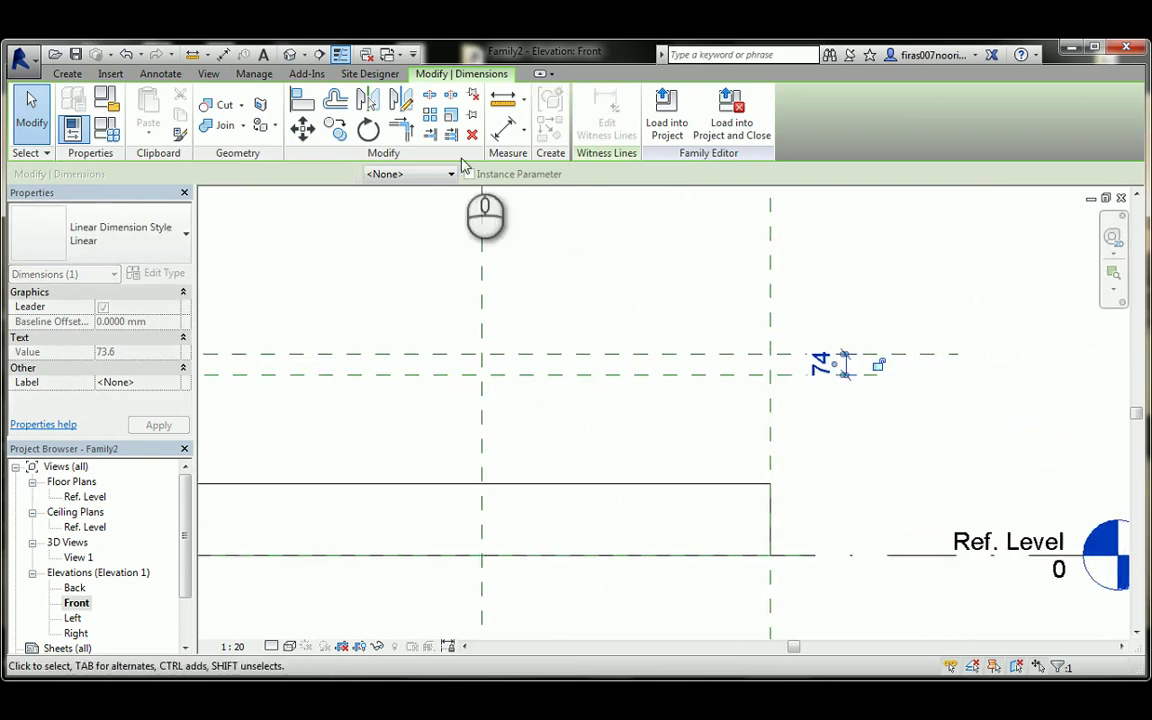
- Label the small dimension with a new type parameter named Top Table Thick and set its value to 30 mm
click(430, 175)
click(432, 205)
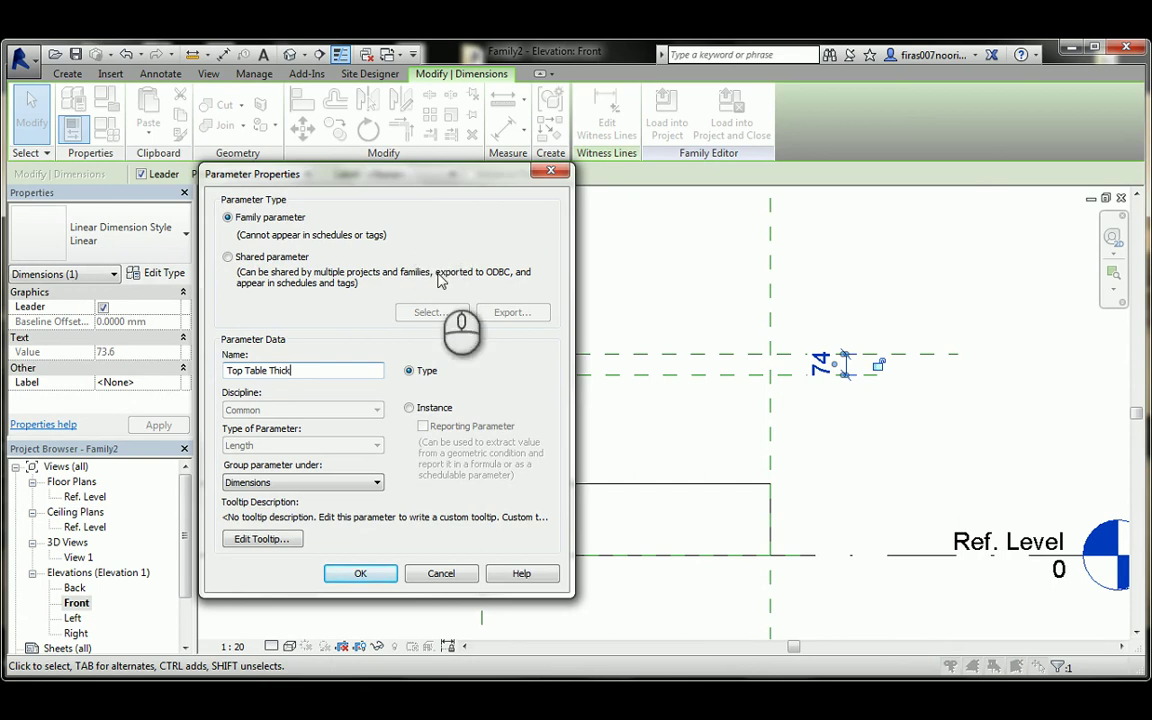
click(366, 574)
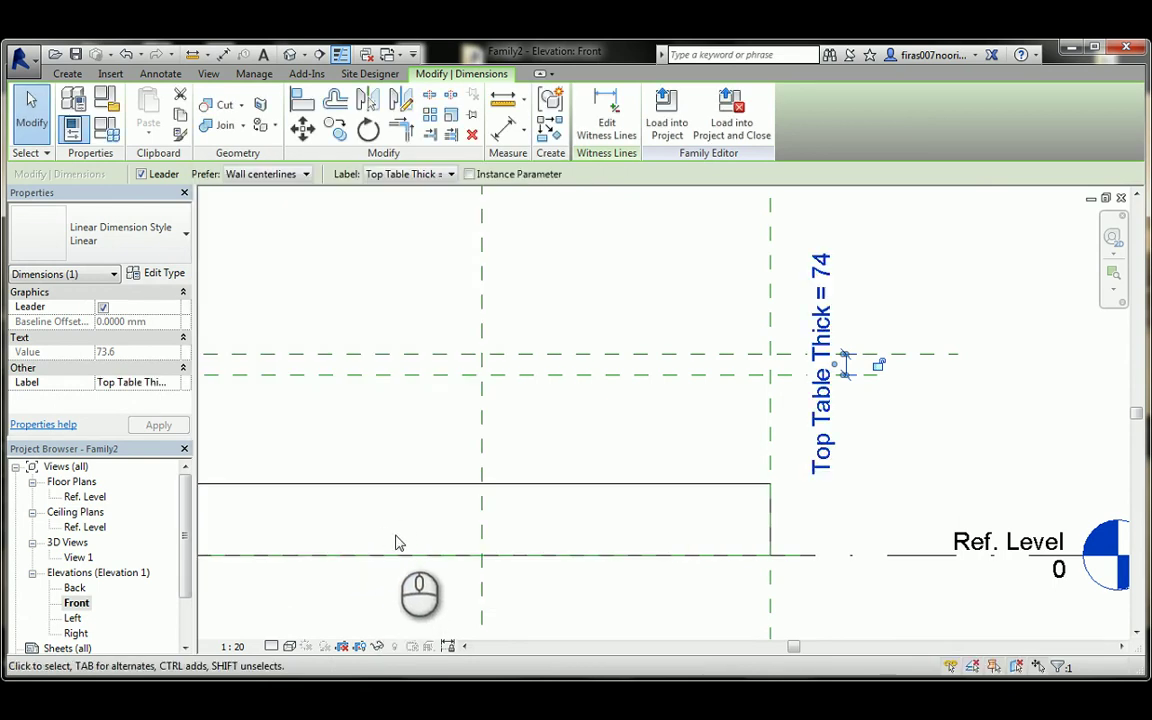
middle_drag(432, 437, 441, 426)
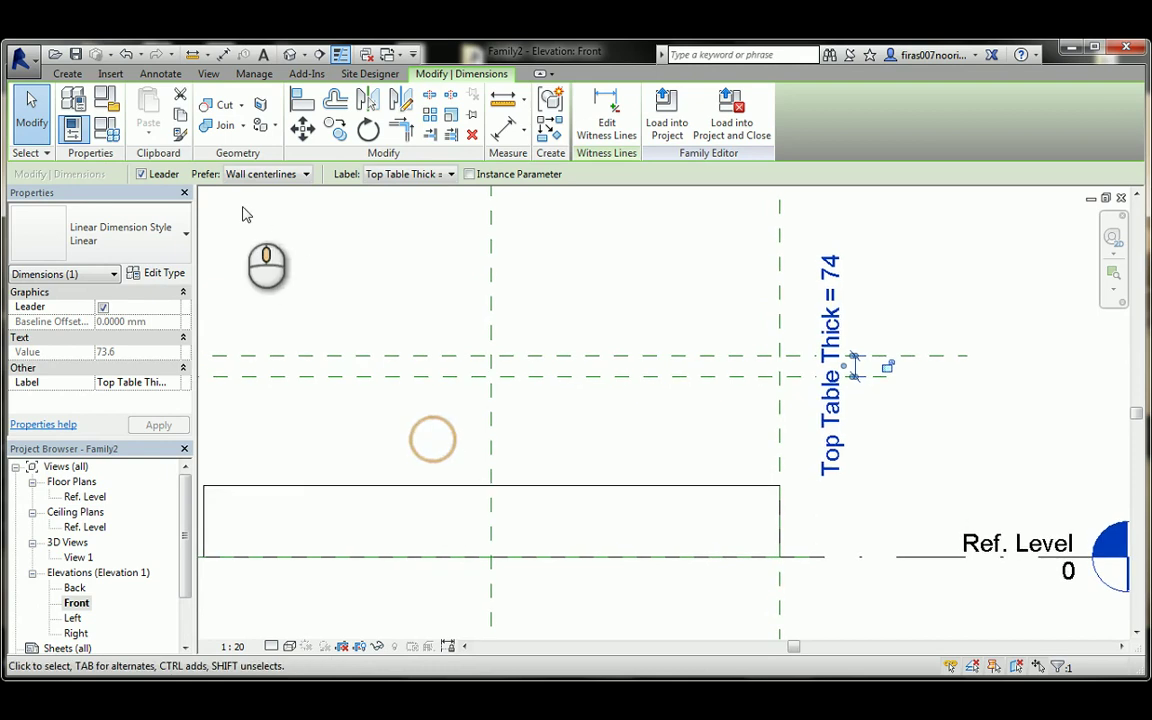
key(f)
key(t)
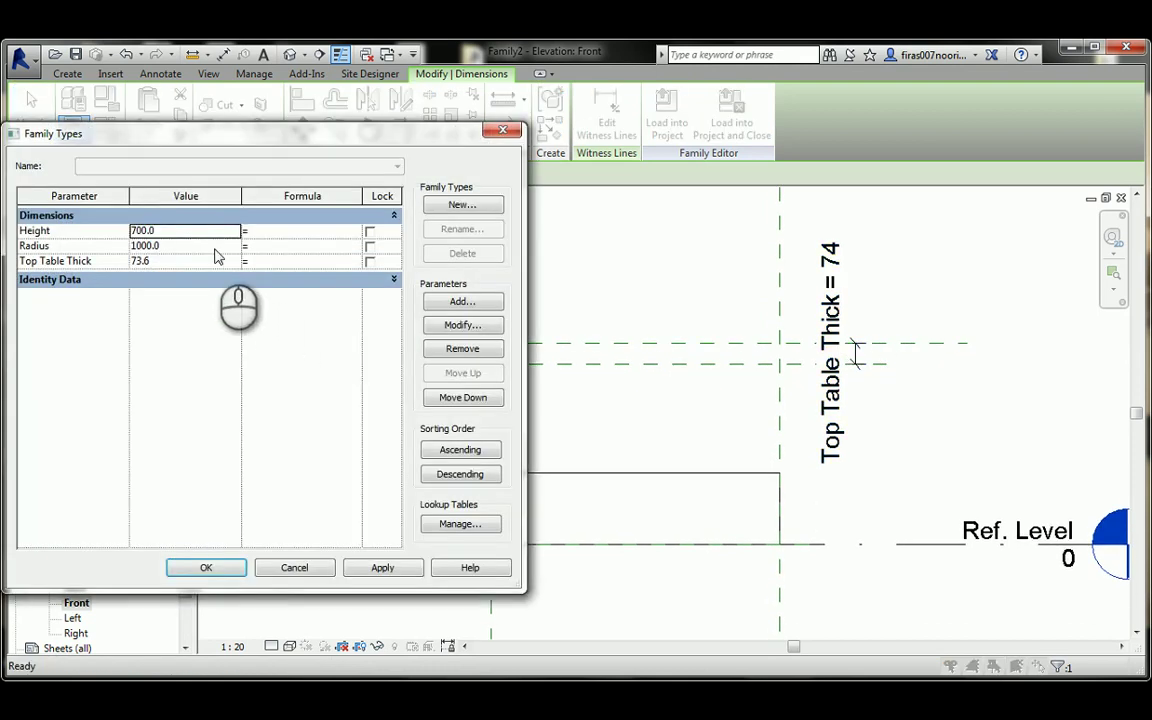
click(185, 260)
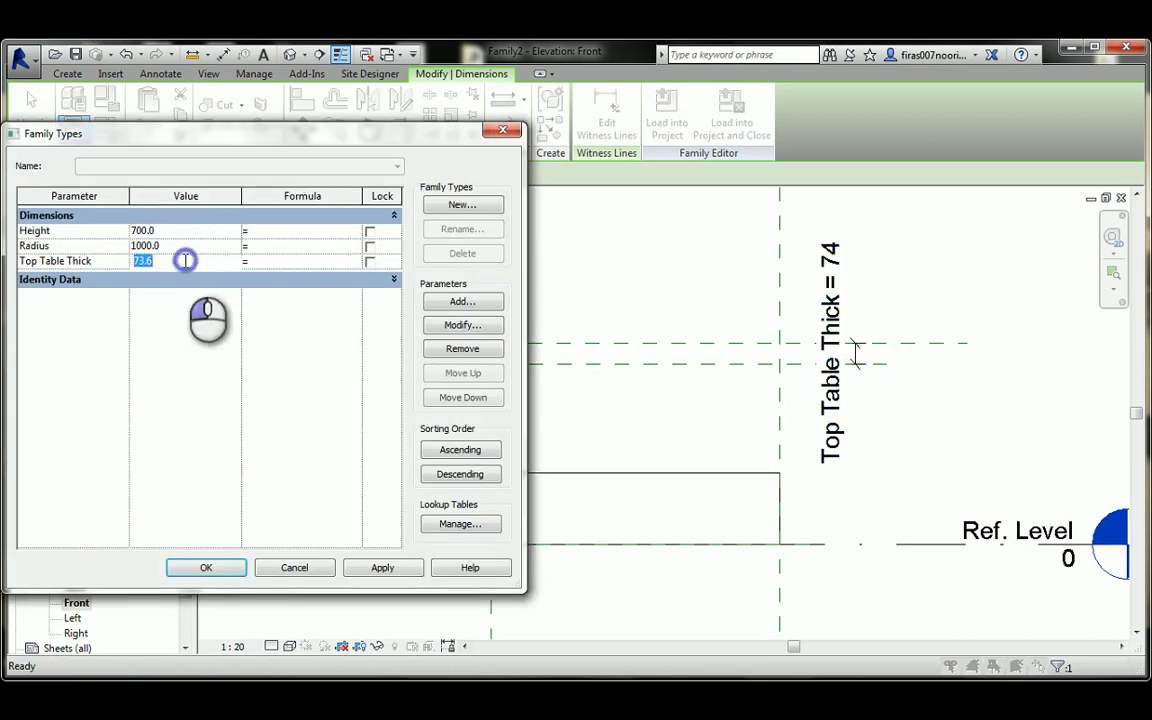
click(206, 567)
- Stretch the extrusion's top and base to the upper and lower horizontal reference planes, lock the alignment, and view the tabletop in 3D
click(586, 472)
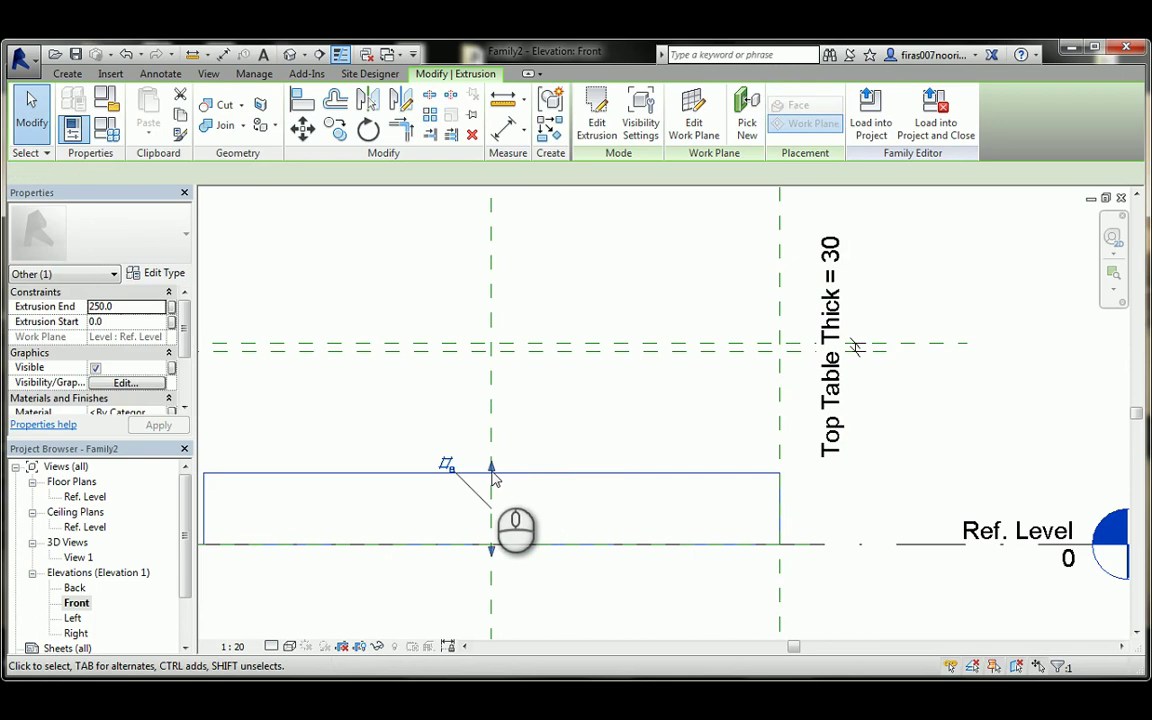
drag(491, 466, 524, 345)
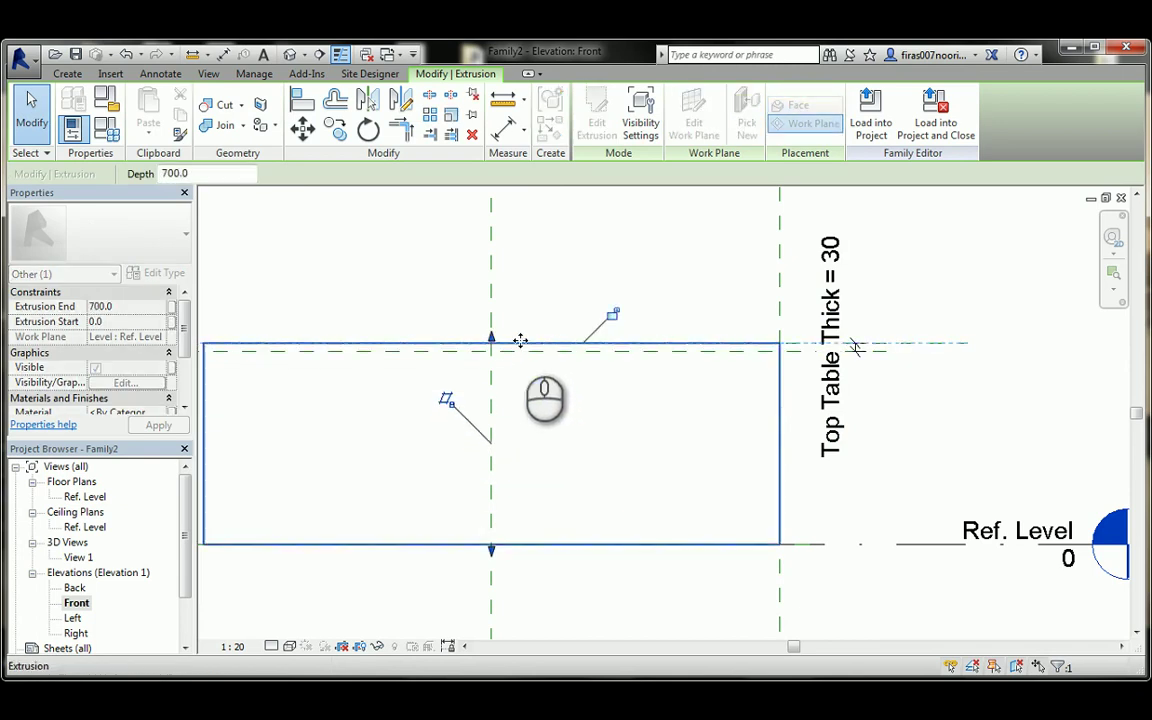
drag(498, 549, 529, 356)
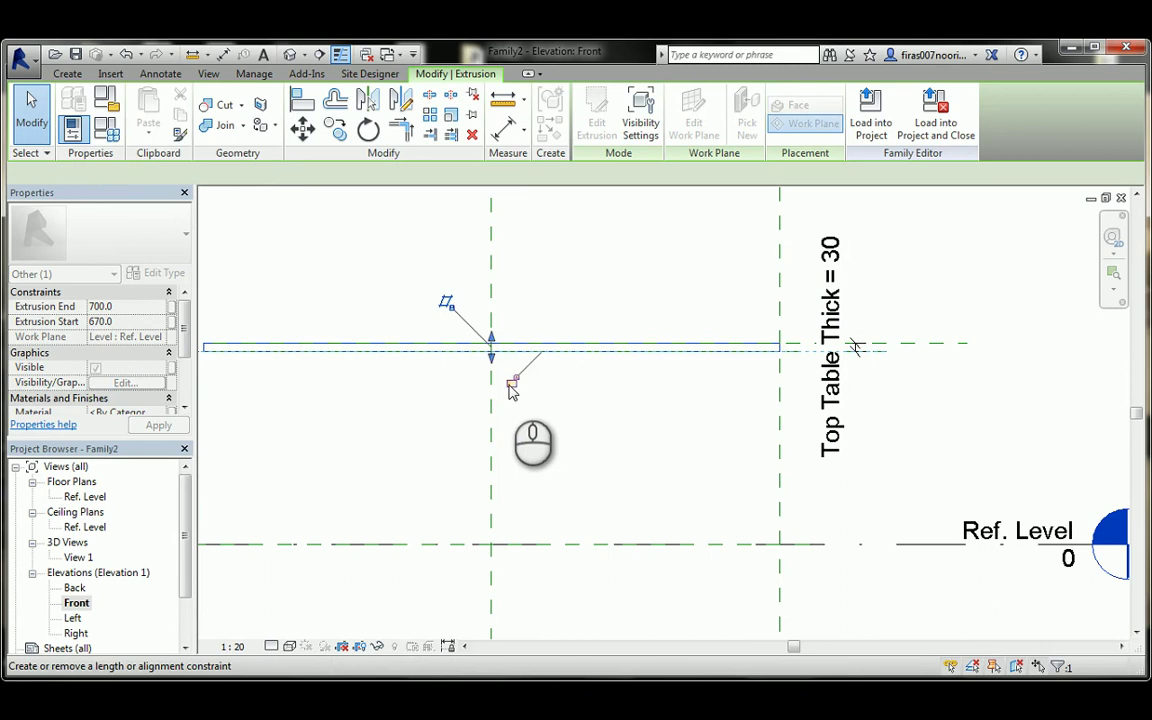
click(509, 380)
click(288, 55)
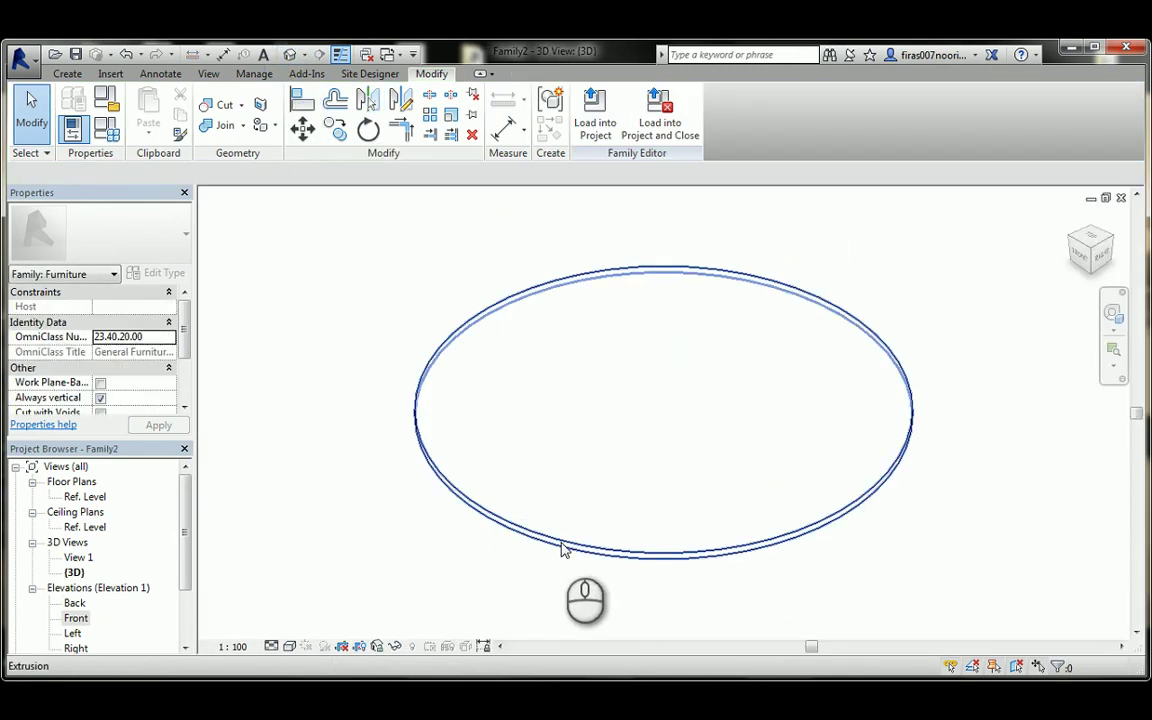
- In the Ref. Level floor plan, test the tabletop by applying a Radius value of 1200 mm
double_click(84, 497)
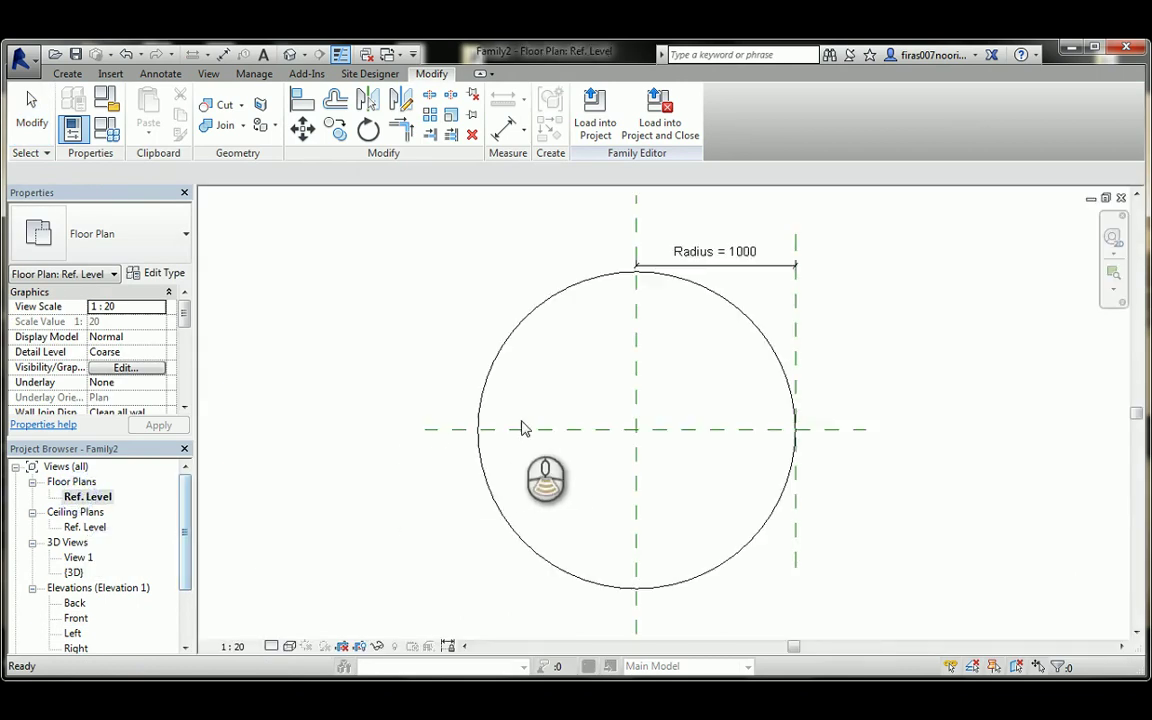
scroll(521, 428, down, 3)
scroll(586, 411, up, 2)
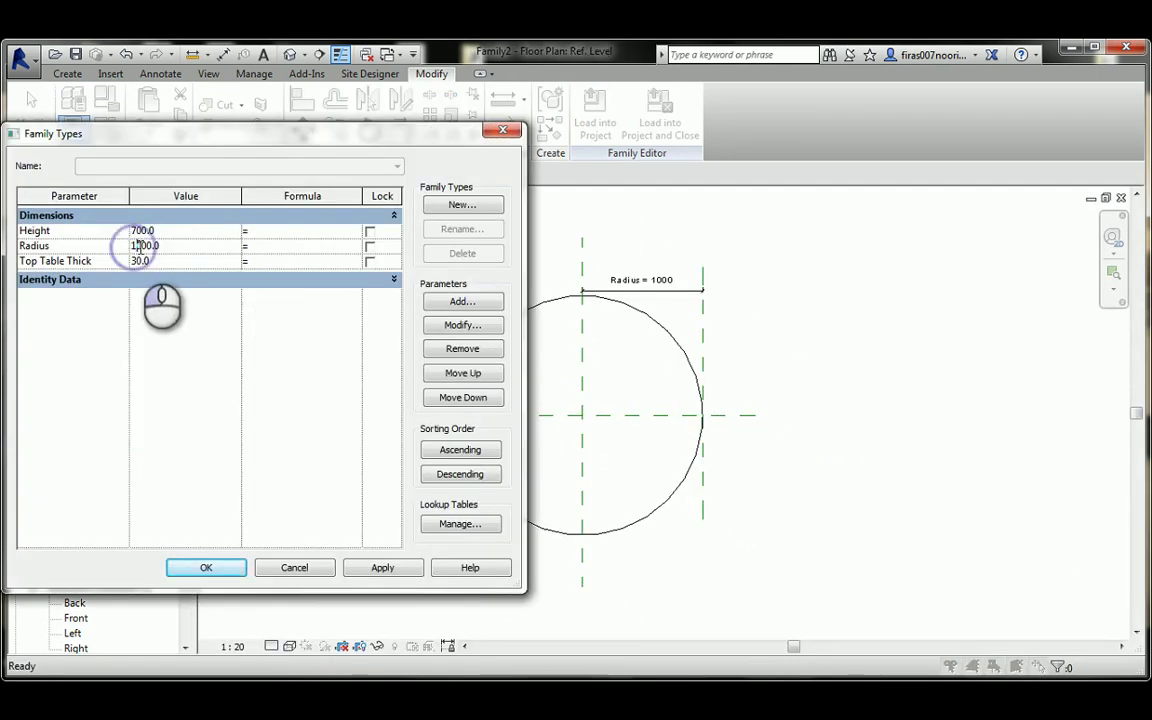
text(2)
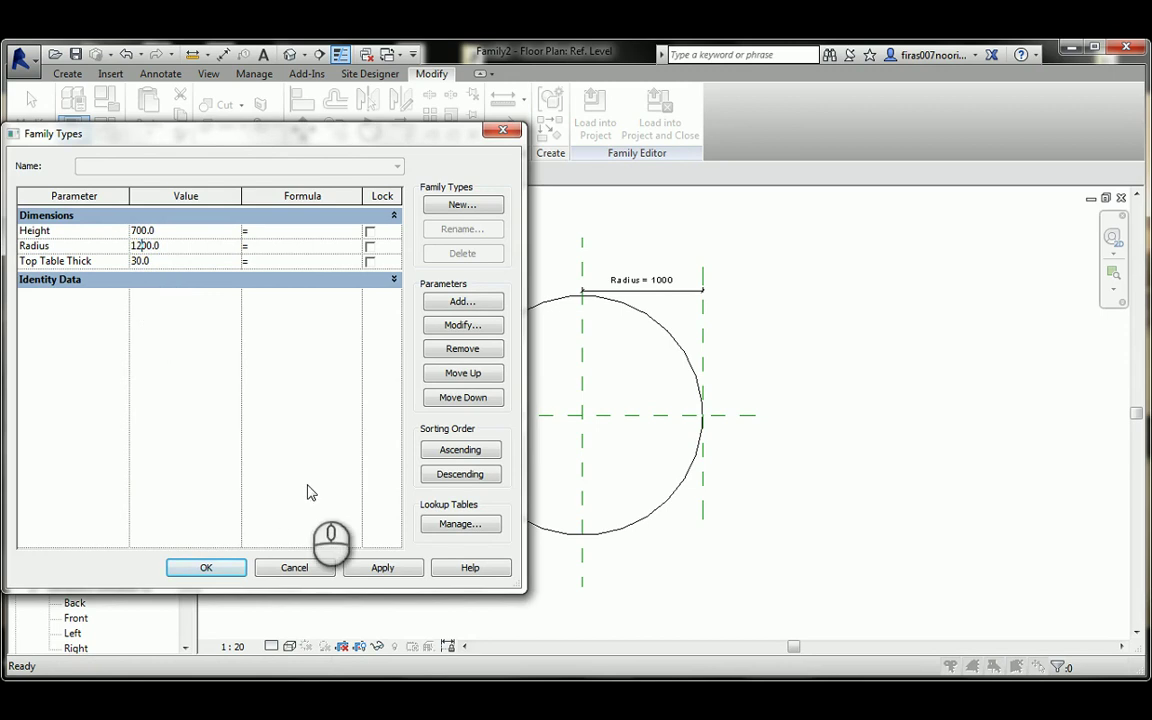
click(379, 569)
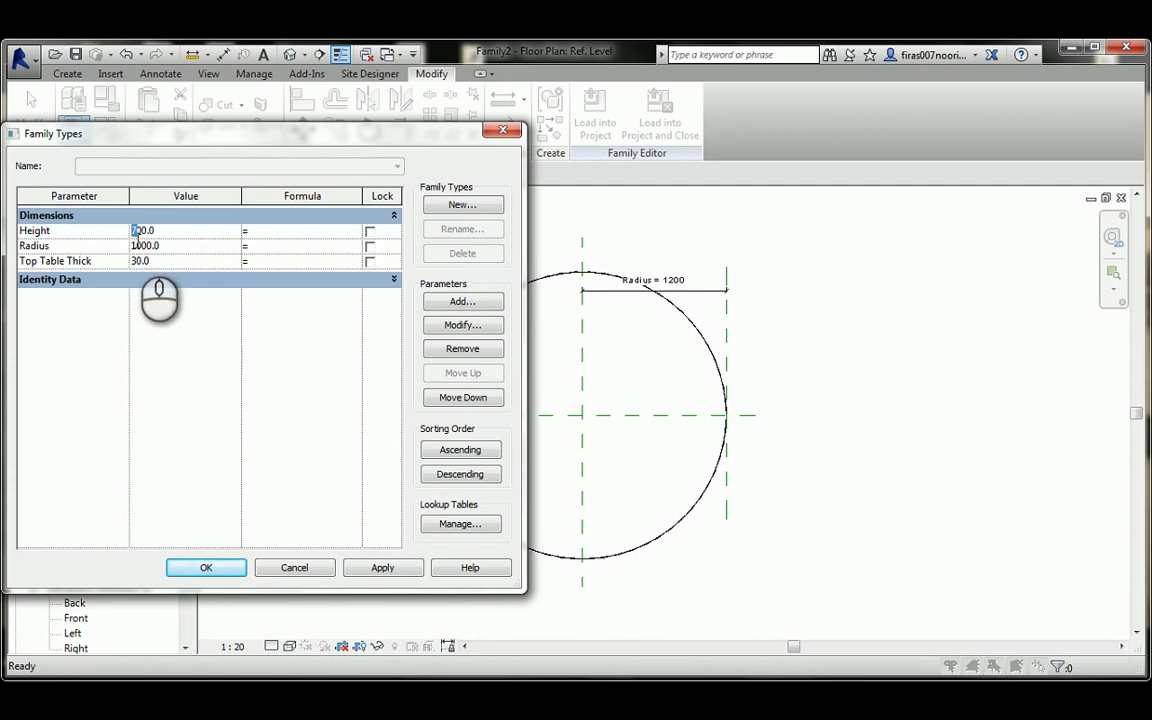
- Restore Radius to 1000 mm, apply a test Height of 500 mm, and check the tabletop in the Front elevation
click(380, 567)
click(210, 567)
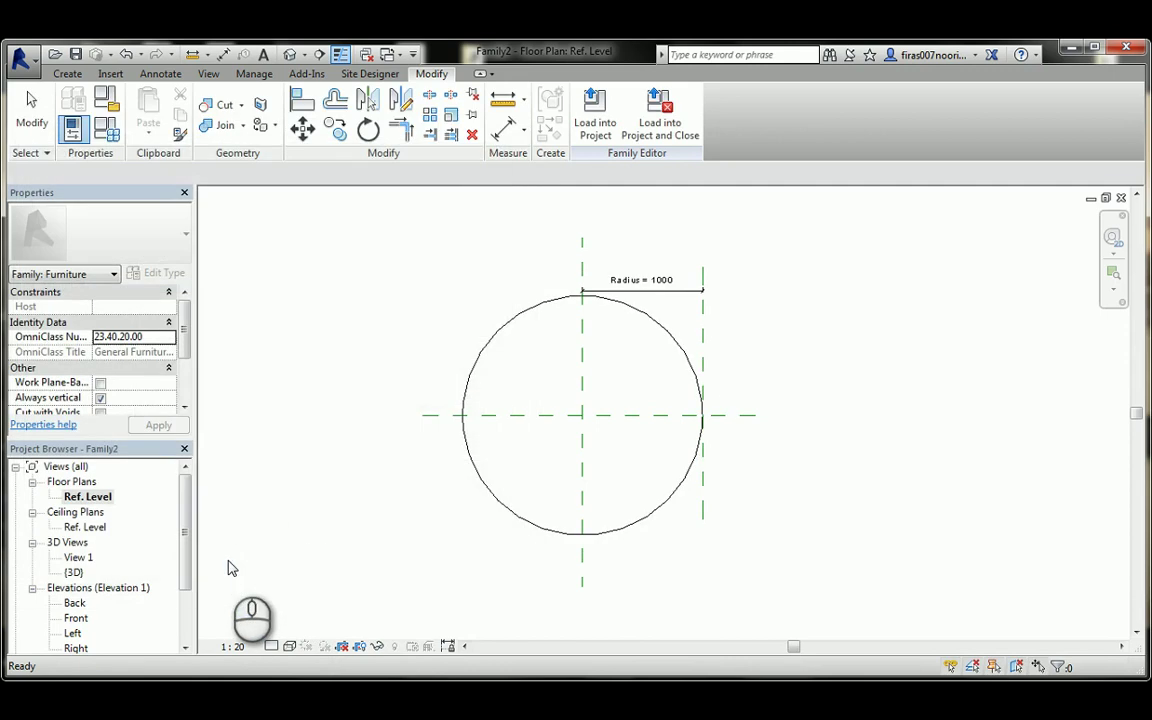
double_click(77, 618)
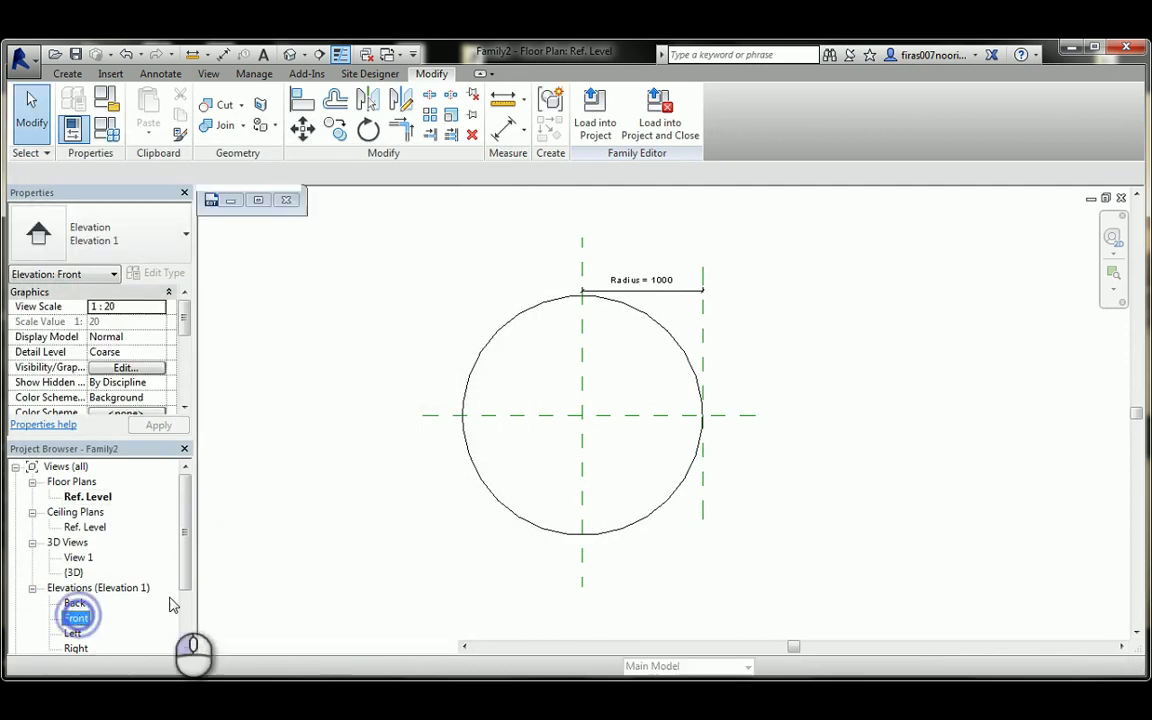
middle_drag(565, 437, 673, 440)
scroll(673, 440, down, 1)
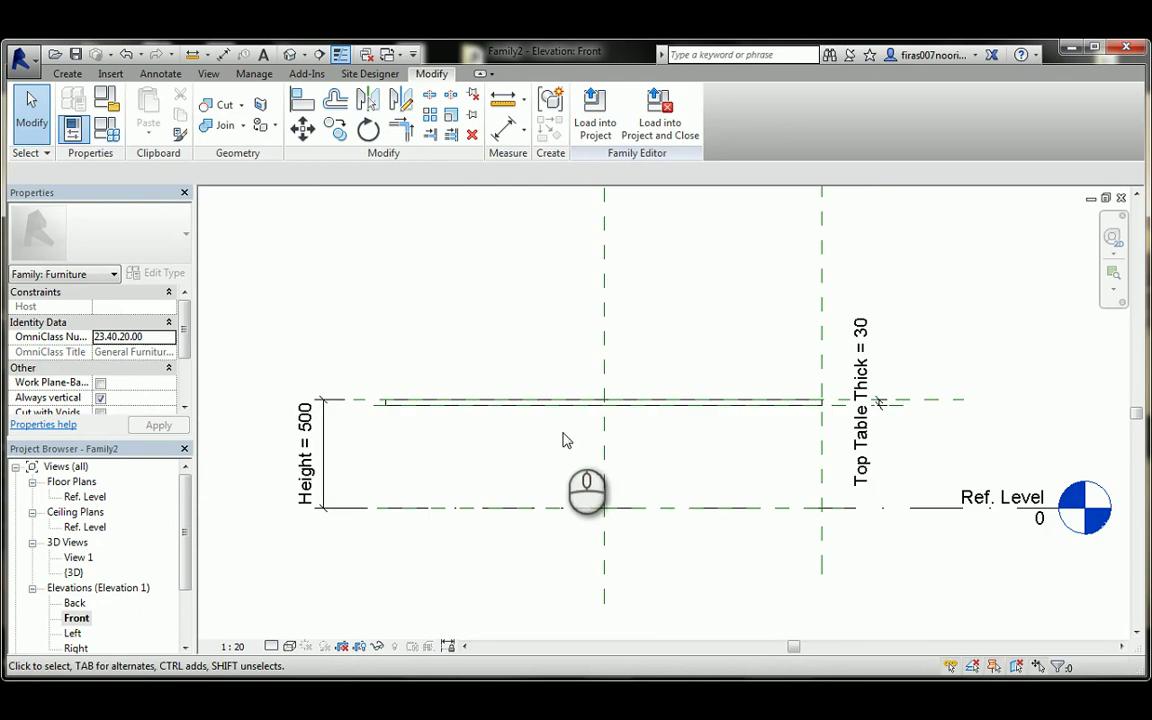
- Apply a test Top Table Thick of 10 mm, restore it to 30 mm, and set Height to 700 mm
click(107, 128)
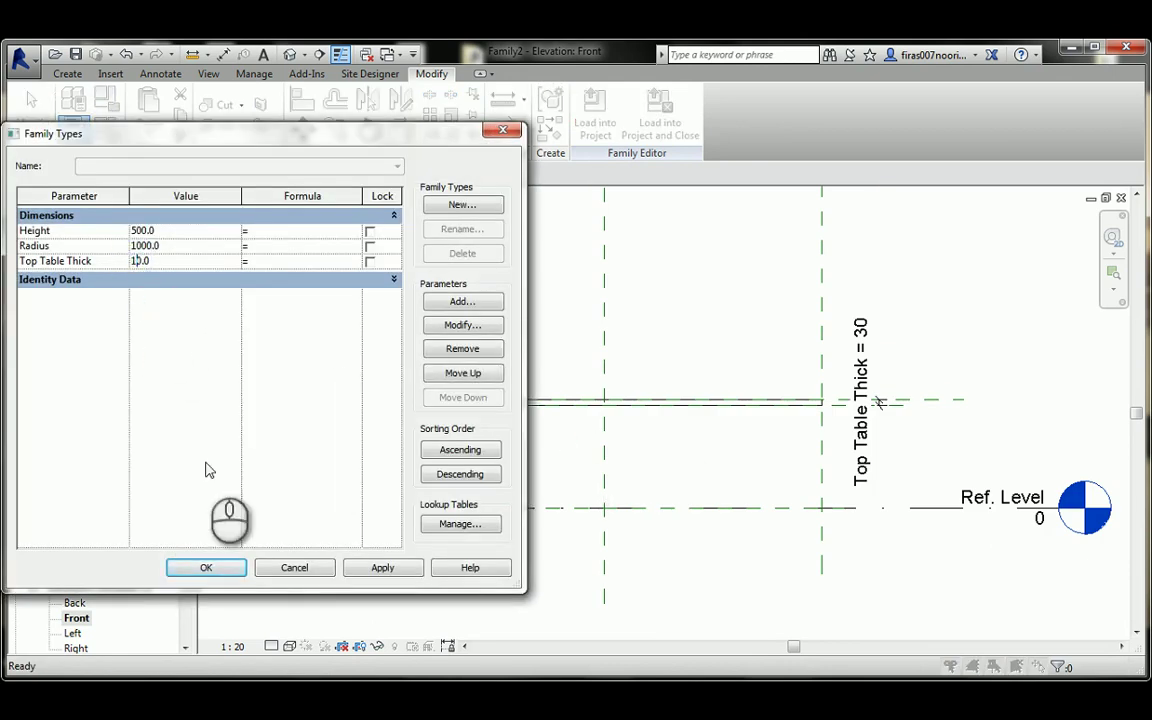
click(382, 569)
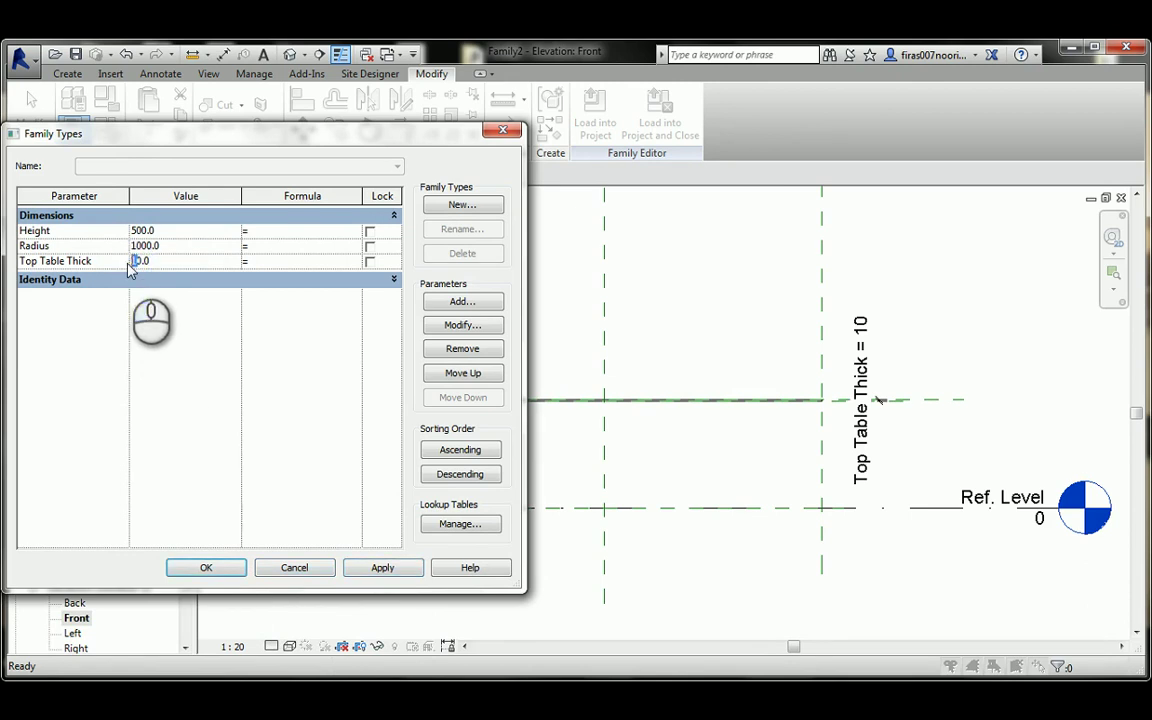
click(134, 231)
text(7)
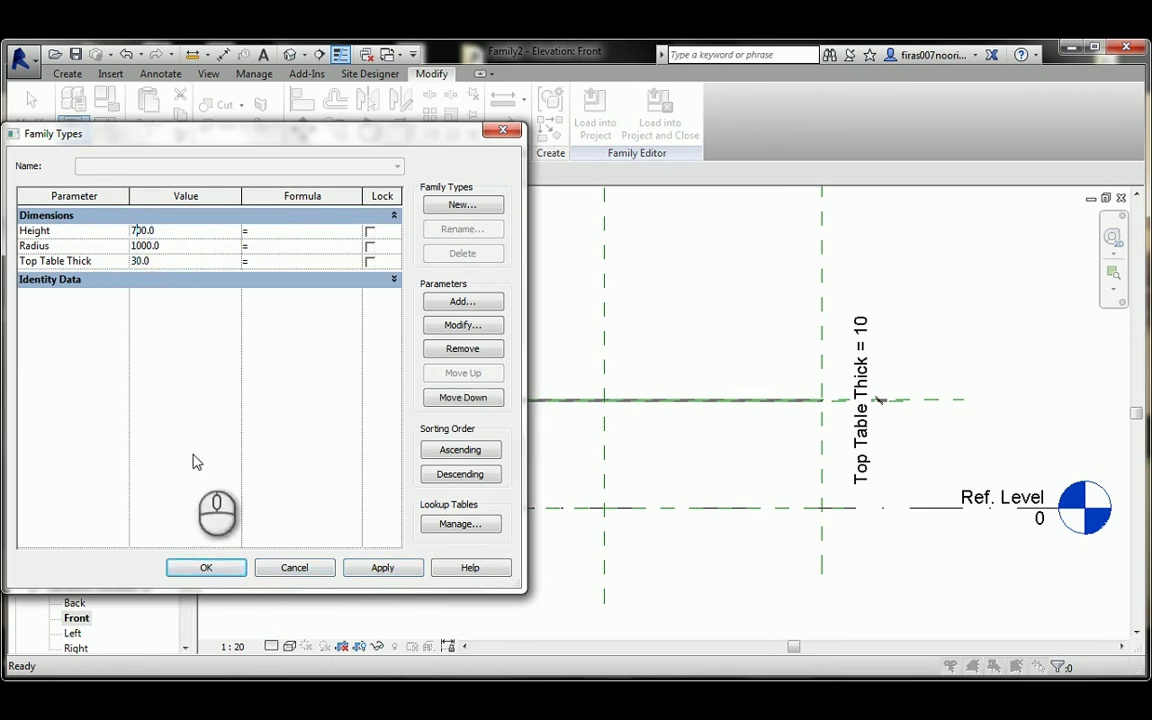
click(206, 567)
scroll(563, 410, down, 1)
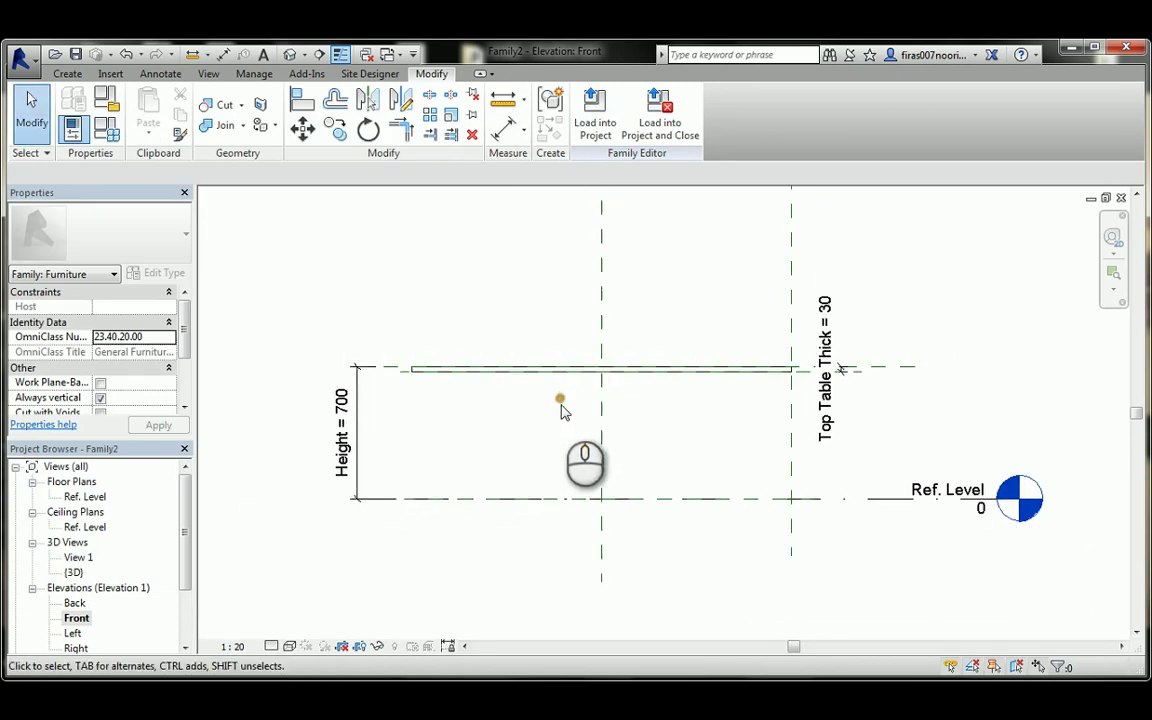
- In the Ref. Level floor plan, sketch a solid extrusion circle of about 340 mm radius centred on the reference plane intersection
double_click(90, 497)
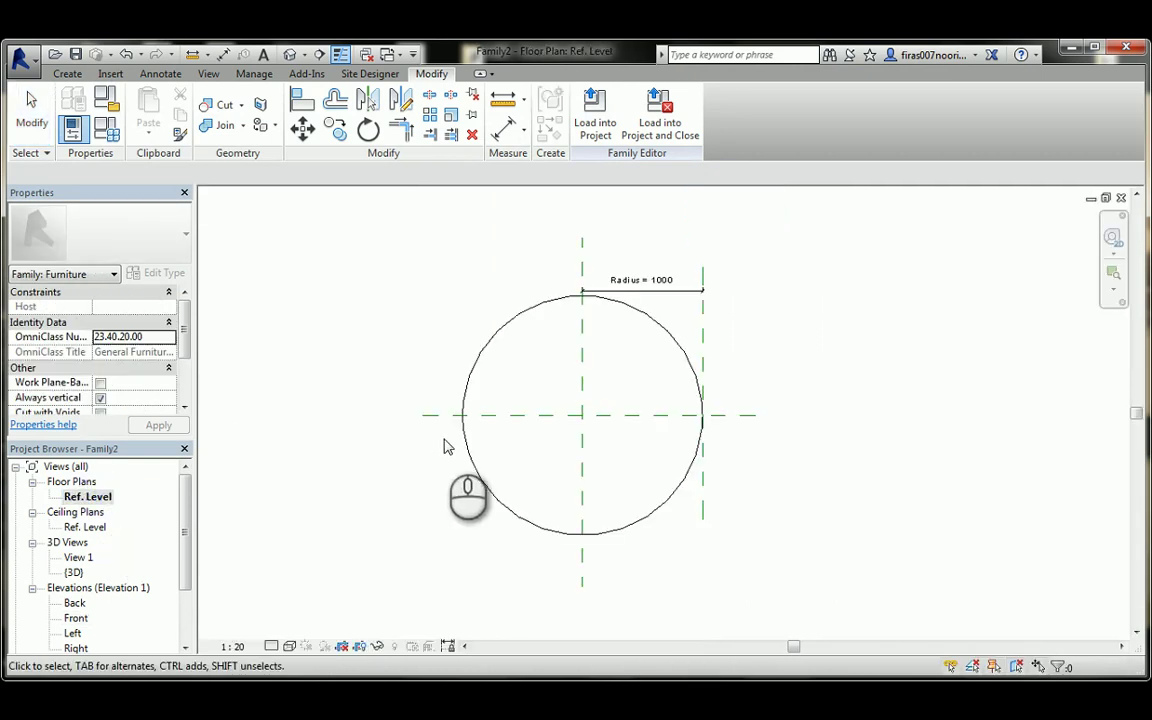
scroll(548, 430, up, 1)
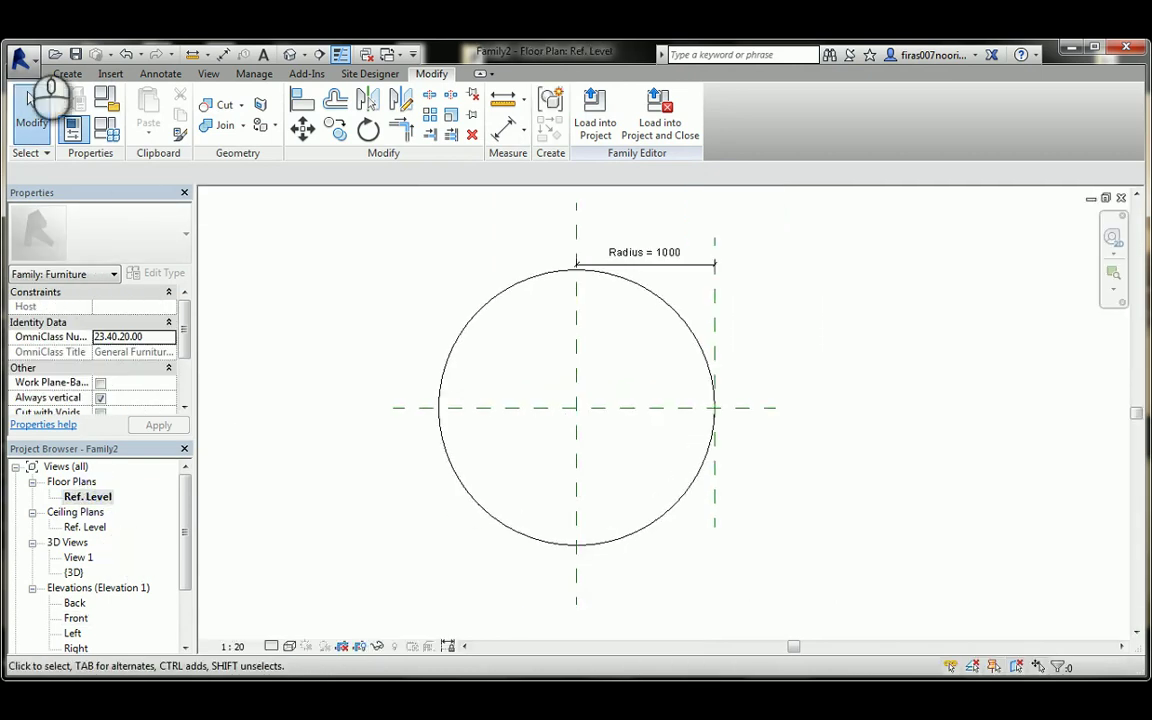
click(67, 74)
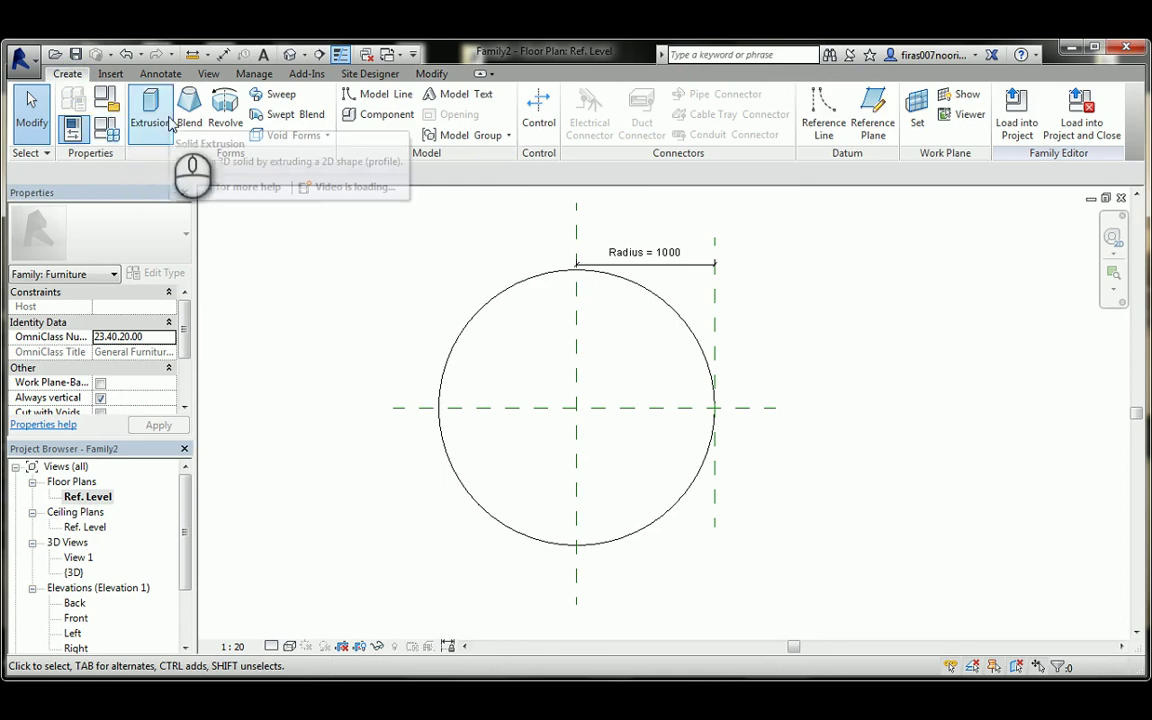
click(150, 113)
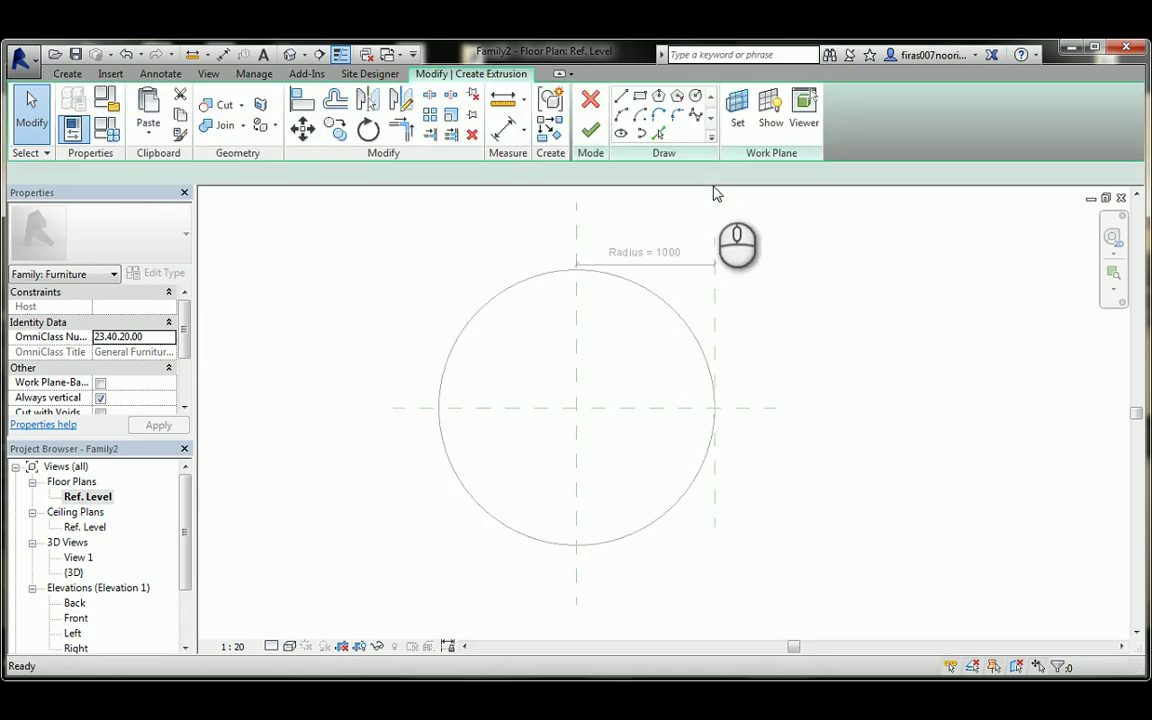
click(695, 96)
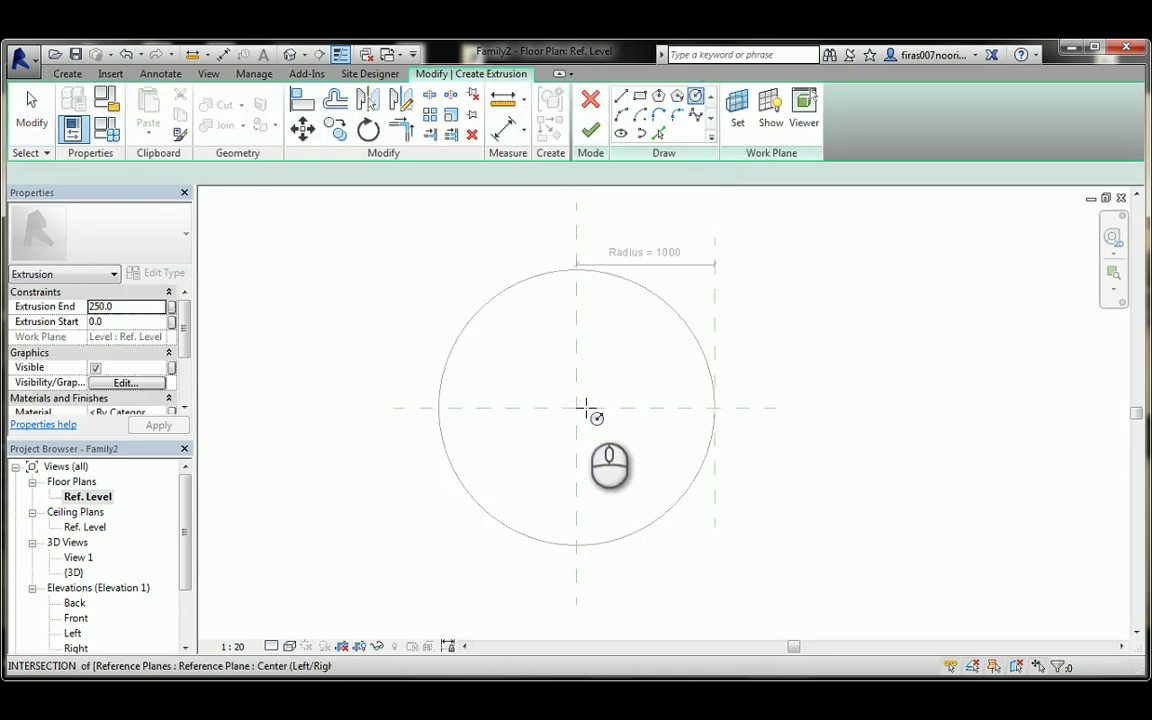
click(576, 407)
click(624, 407)
scroll(624, 407, up, 2)
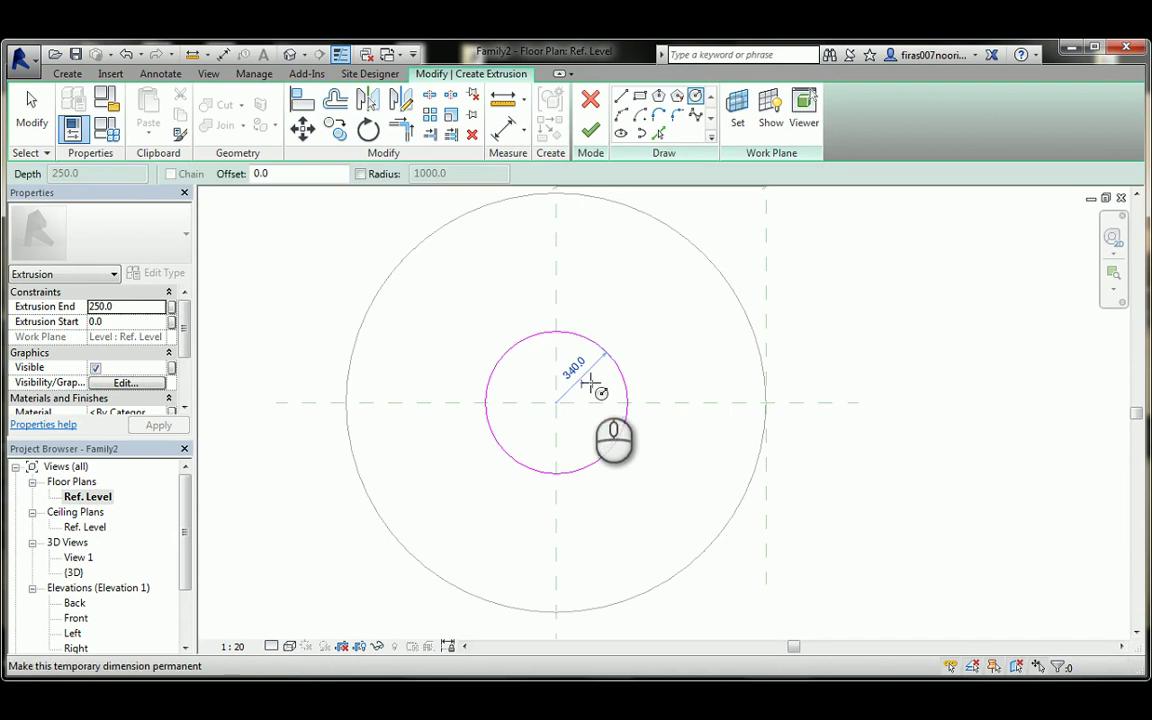
- Make the inner circle's radius dimension permanent and label it with a new type parameter named Radius _ Base
key(Escape)
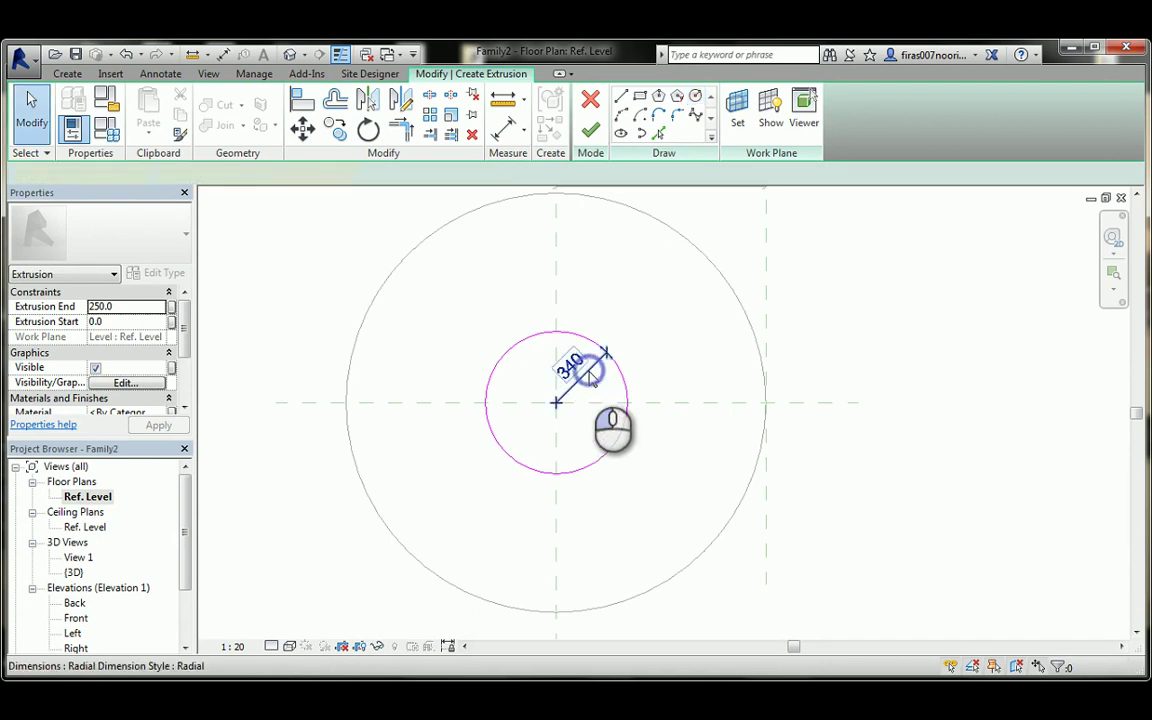
click(592, 370)
click(362, 174)
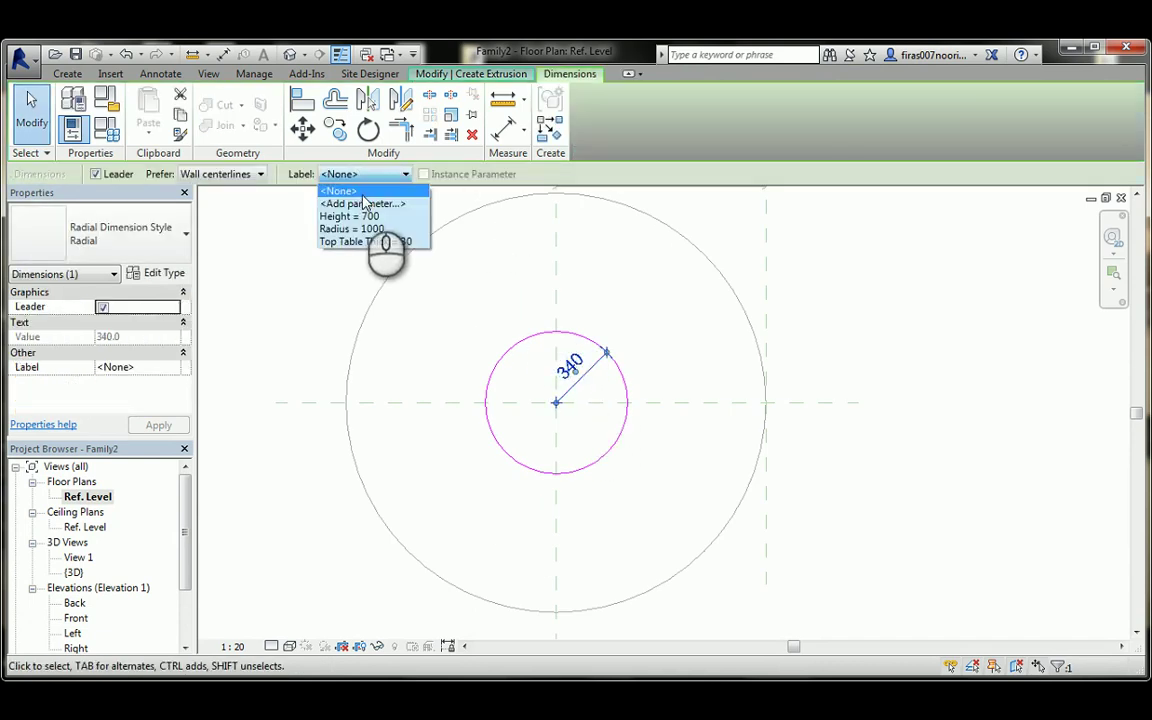
click(363, 203)
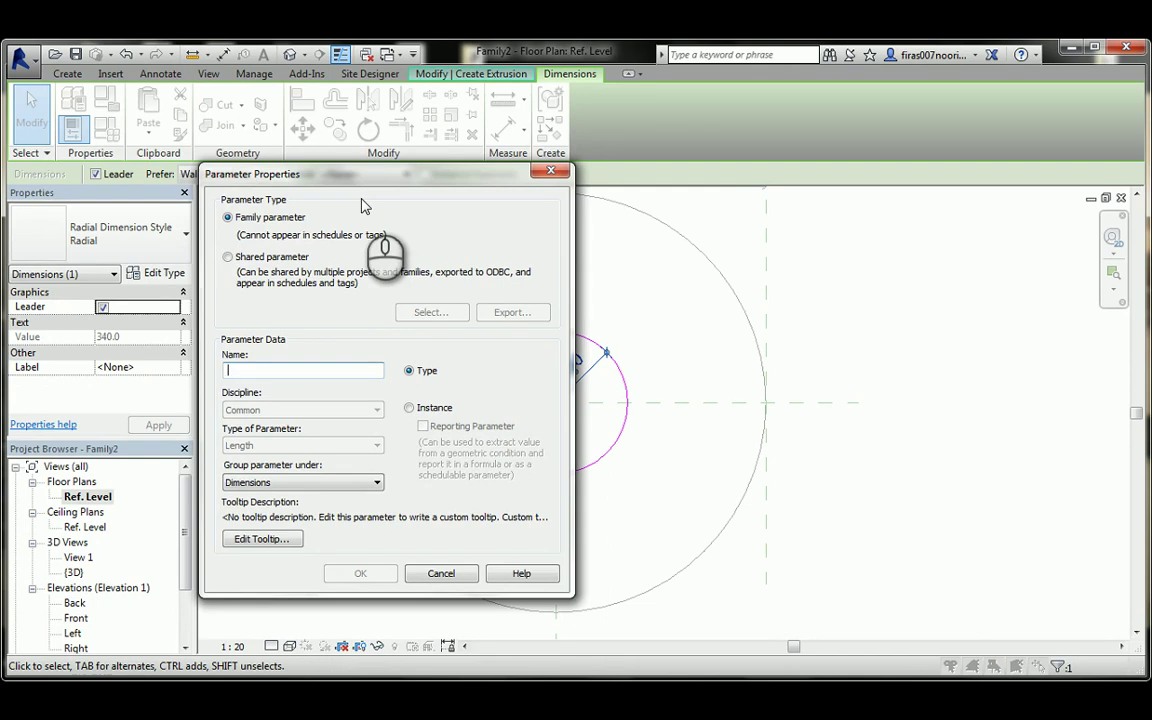
click(316, 372)
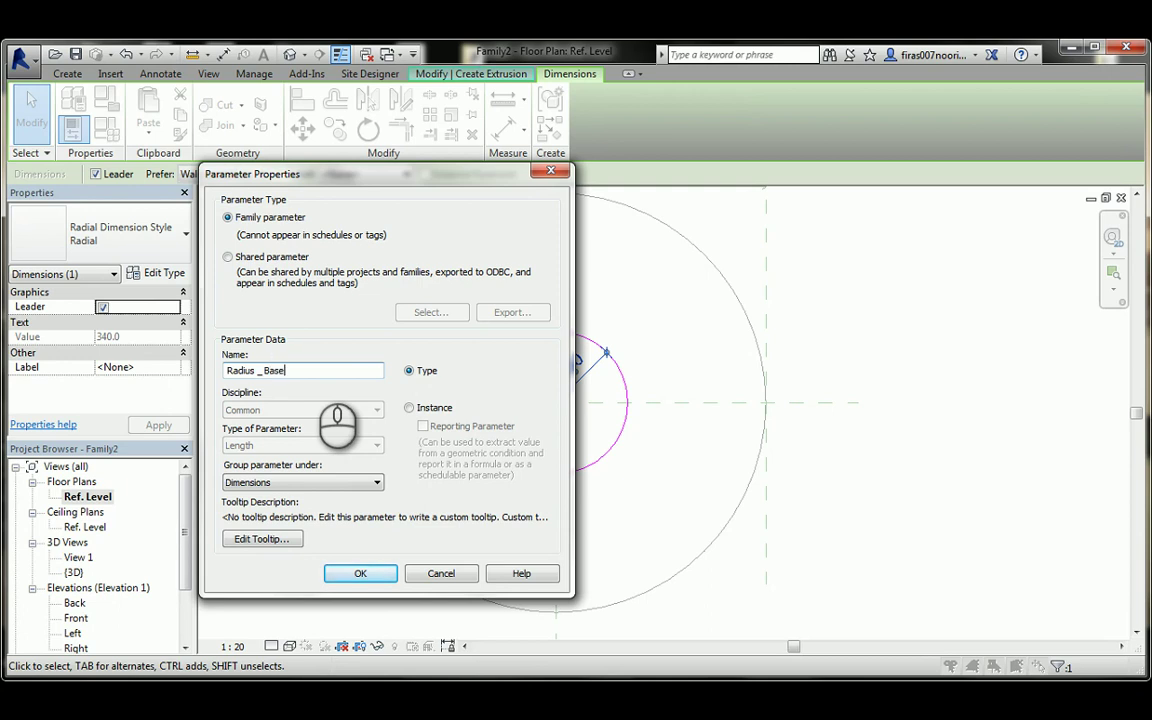
click(349, 578)
- Set Radius _ Base to 300 mm, finish the base extrusion sketch, and select the base
click(104, 136)
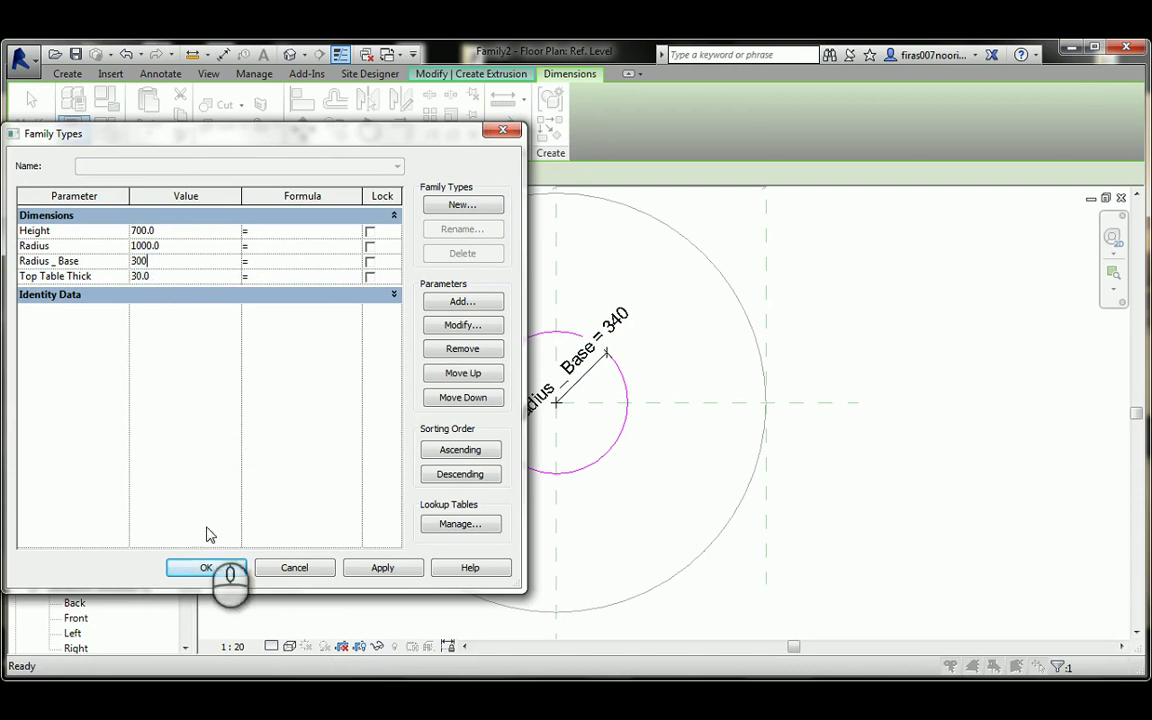
click(212, 568)
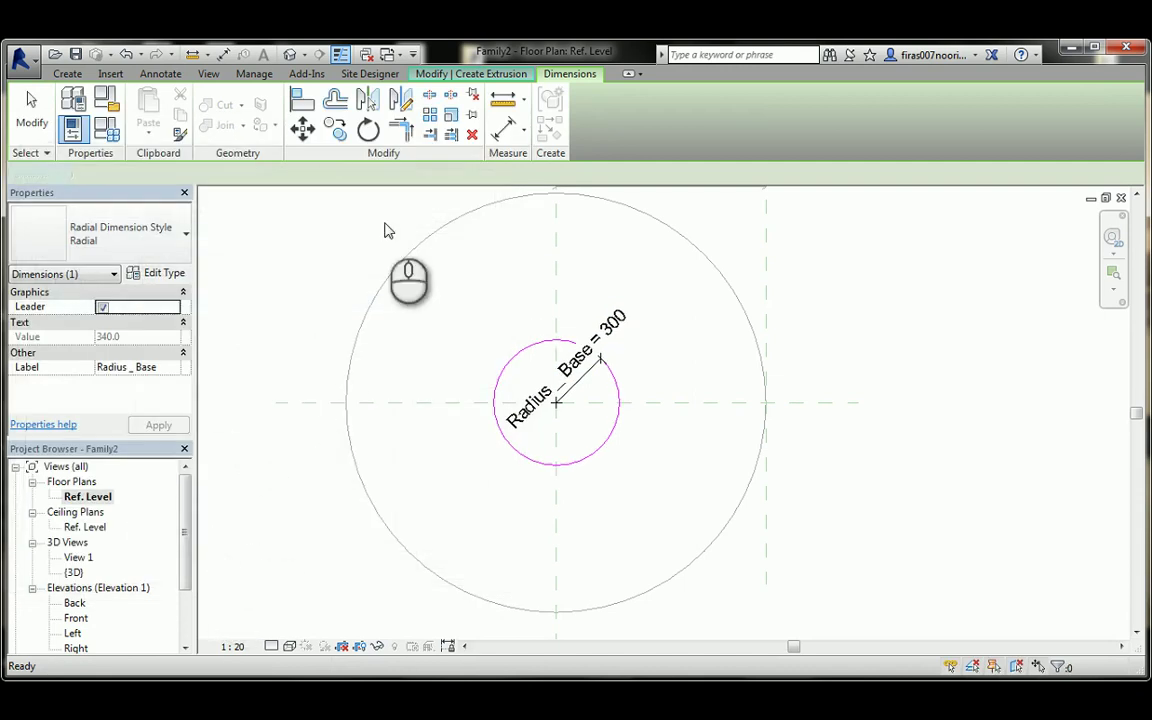
click(517, 186)
click(590, 130)
click(514, 380)
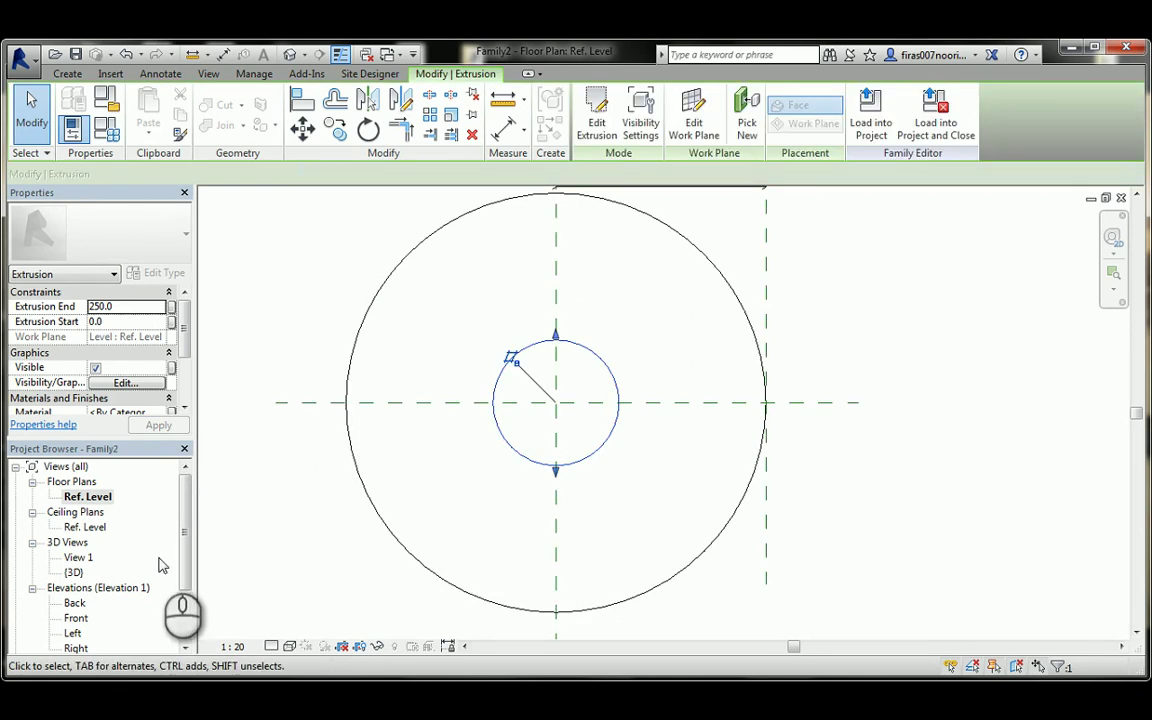
- In the Front elevation, draw a horizontal reference plane about 55 mm above Ref. Level, passing across the base extrusion
double_click(80, 618)
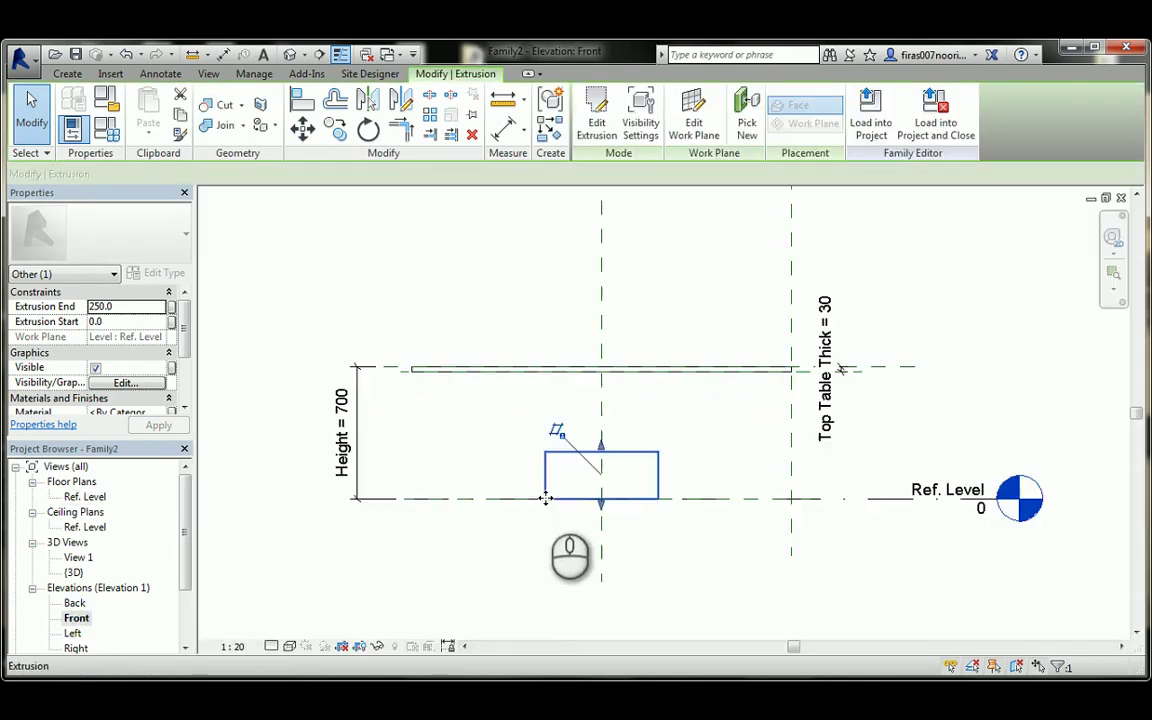
click(67, 73)
click(872, 115)
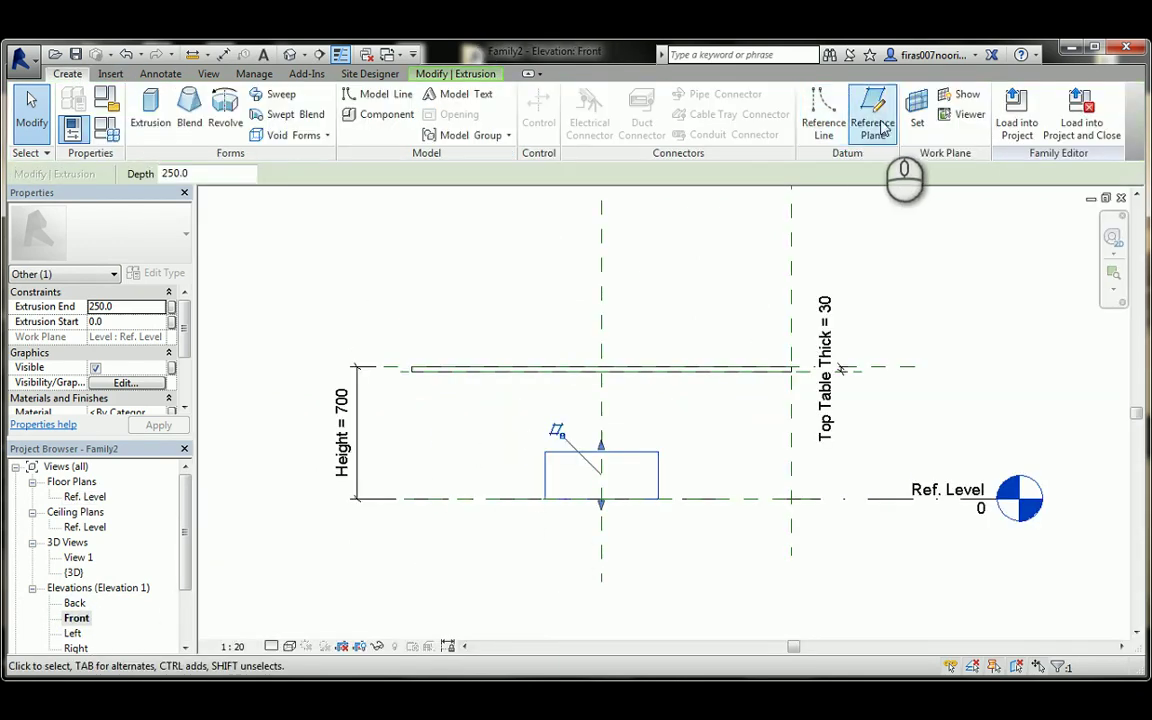
click(450, 487)
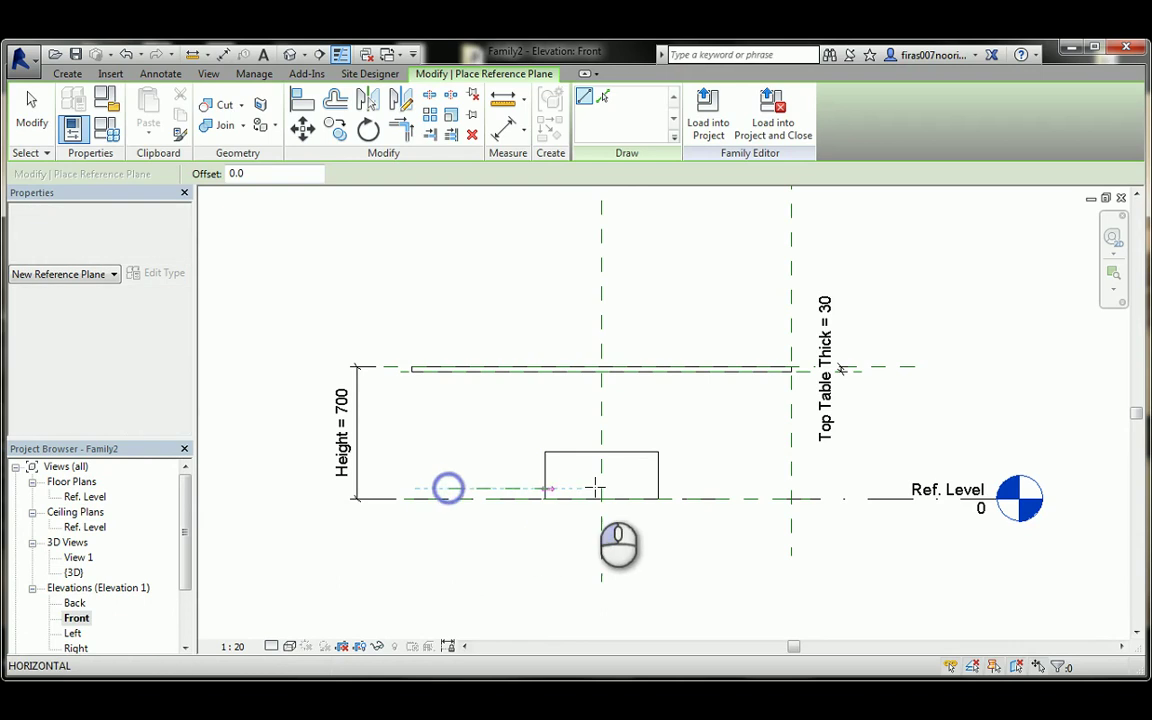
click(697, 487)
key(Escape)
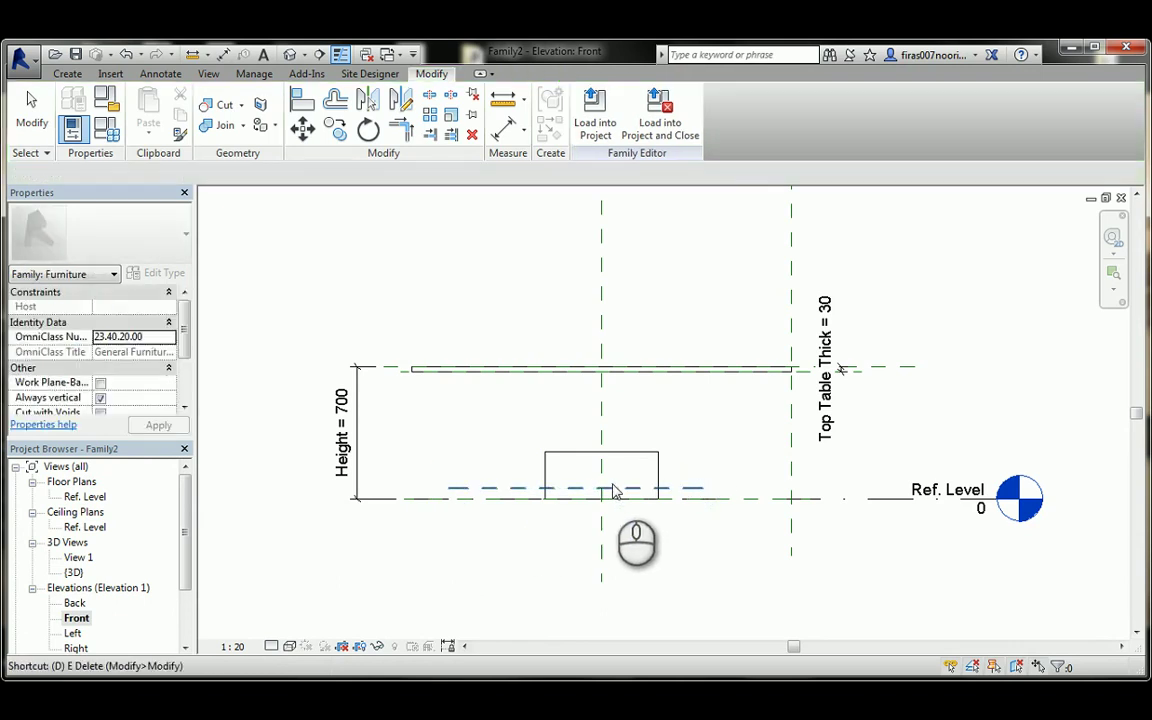
- Dimension the distance between Ref. Level and the horizontal reference plane crossing the base
key(d)
key(i)
click(460, 488)
click(450, 498)
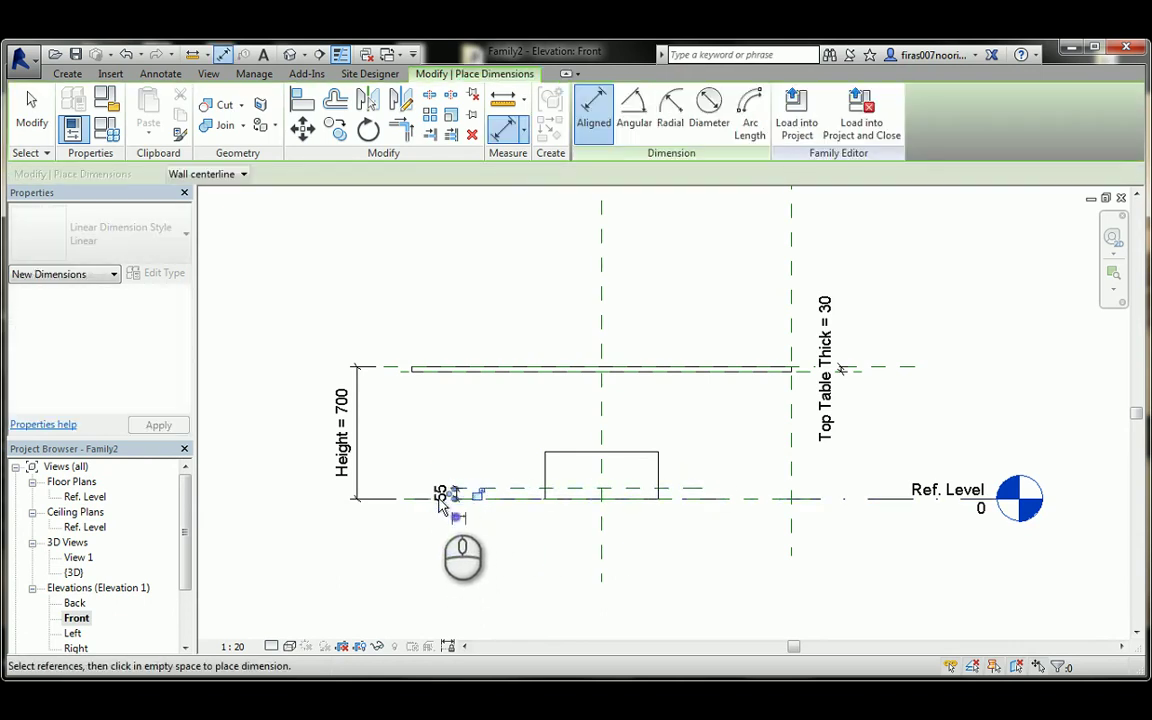
key(Escape)
- Label the base plane's dimension with a new type parameter named Base _ Height and set its value to 30 mm
click(440, 493)
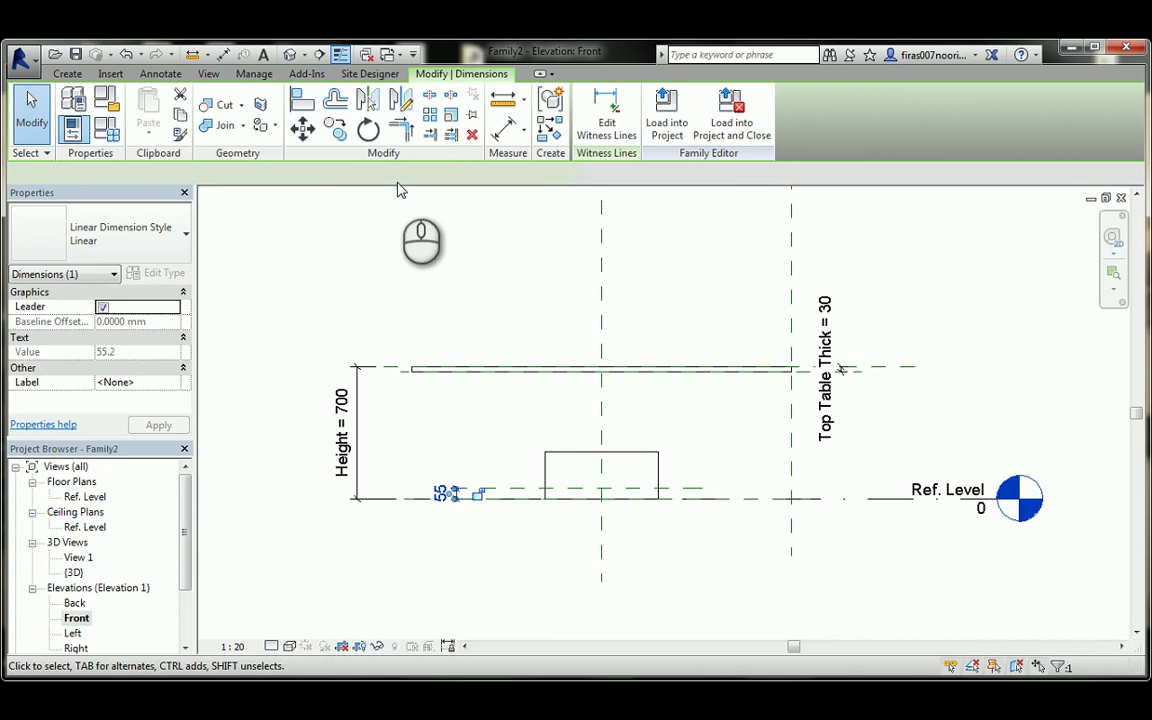
click(393, 175)
click(401, 201)
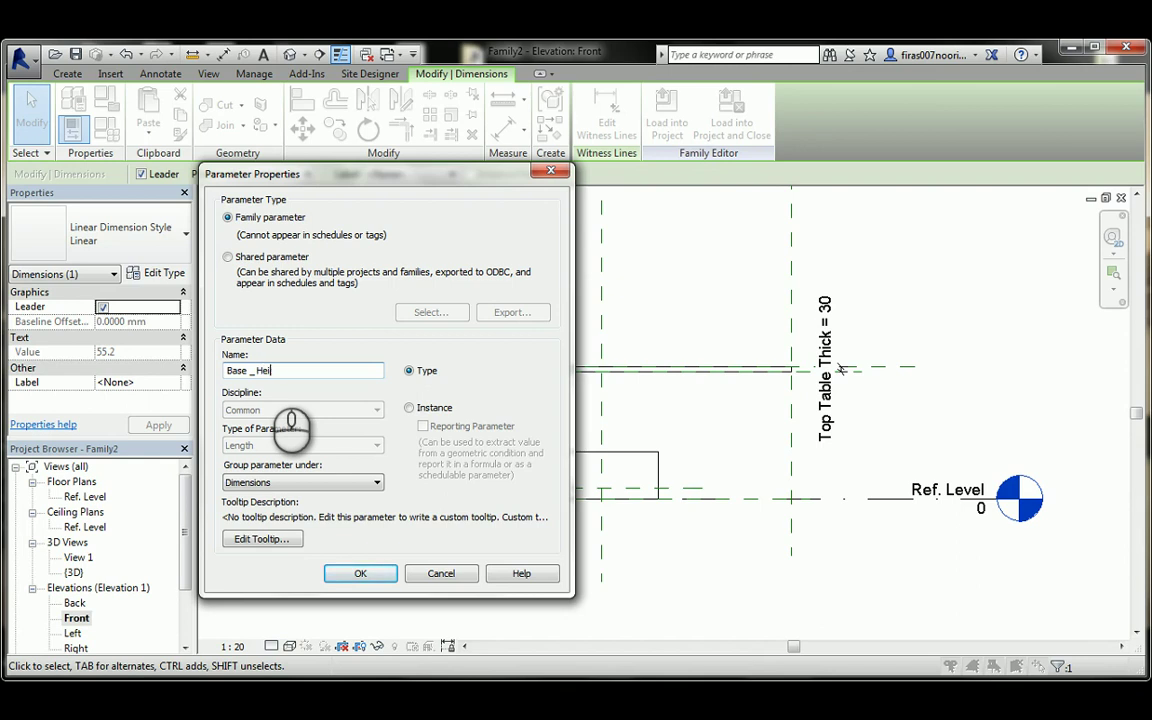
click(345, 574)
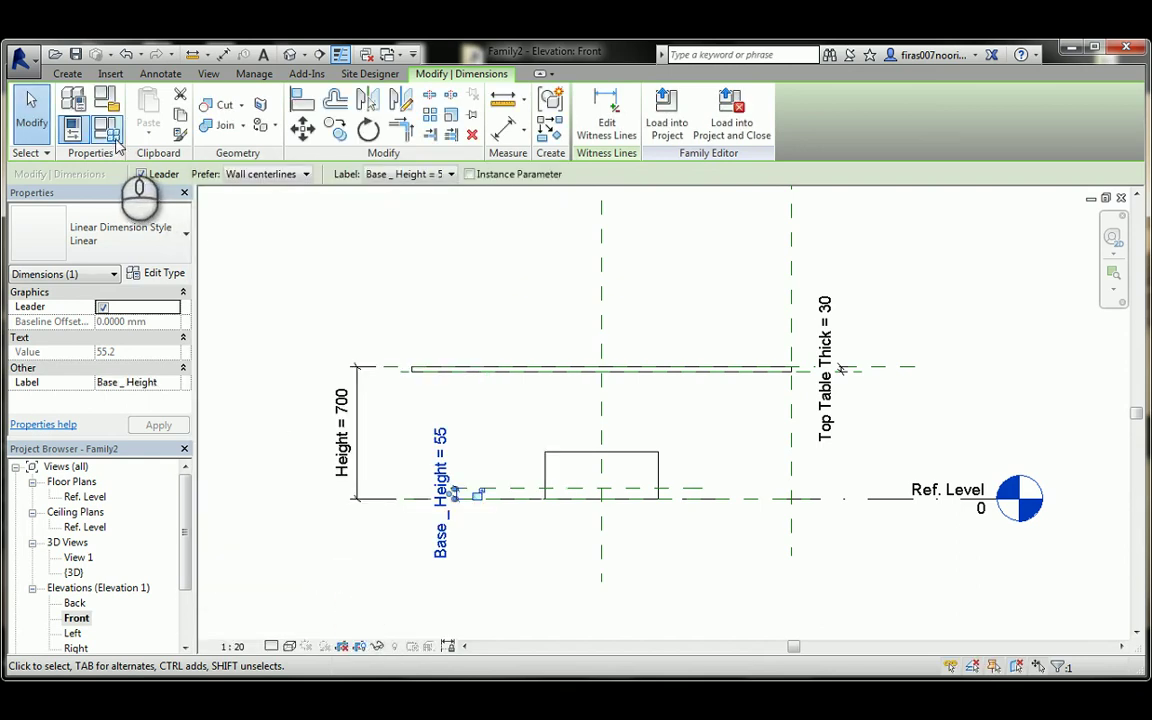
click(110, 134)
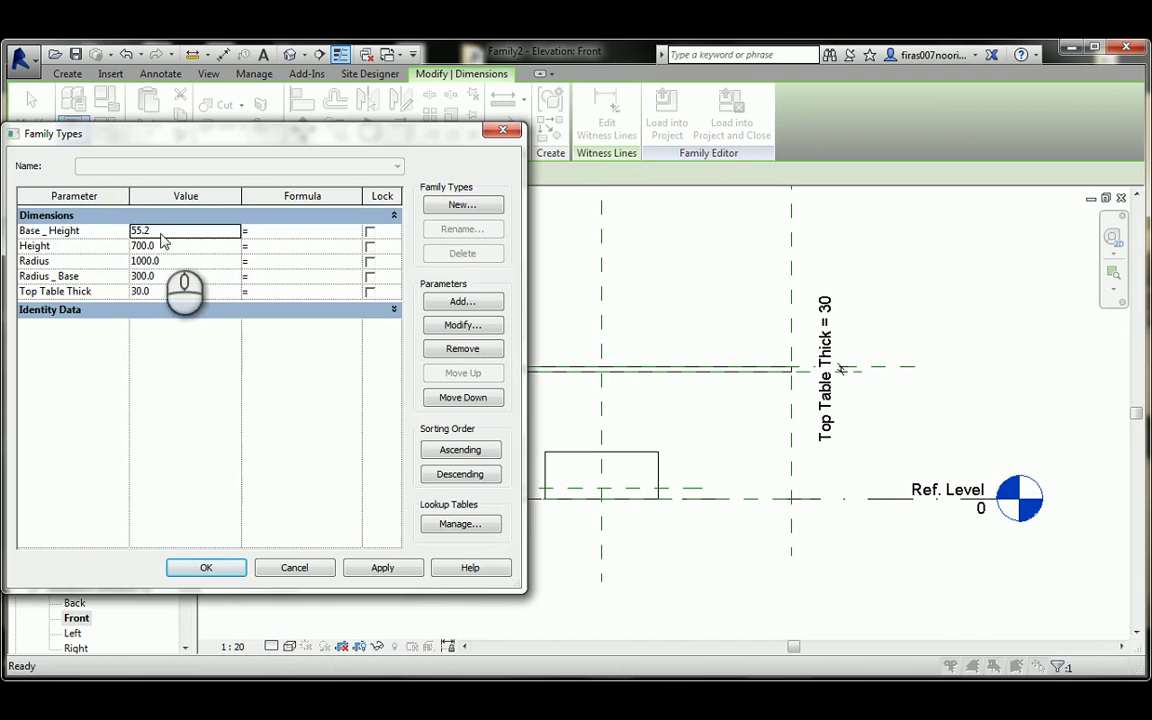
click(166, 231)
text(30)
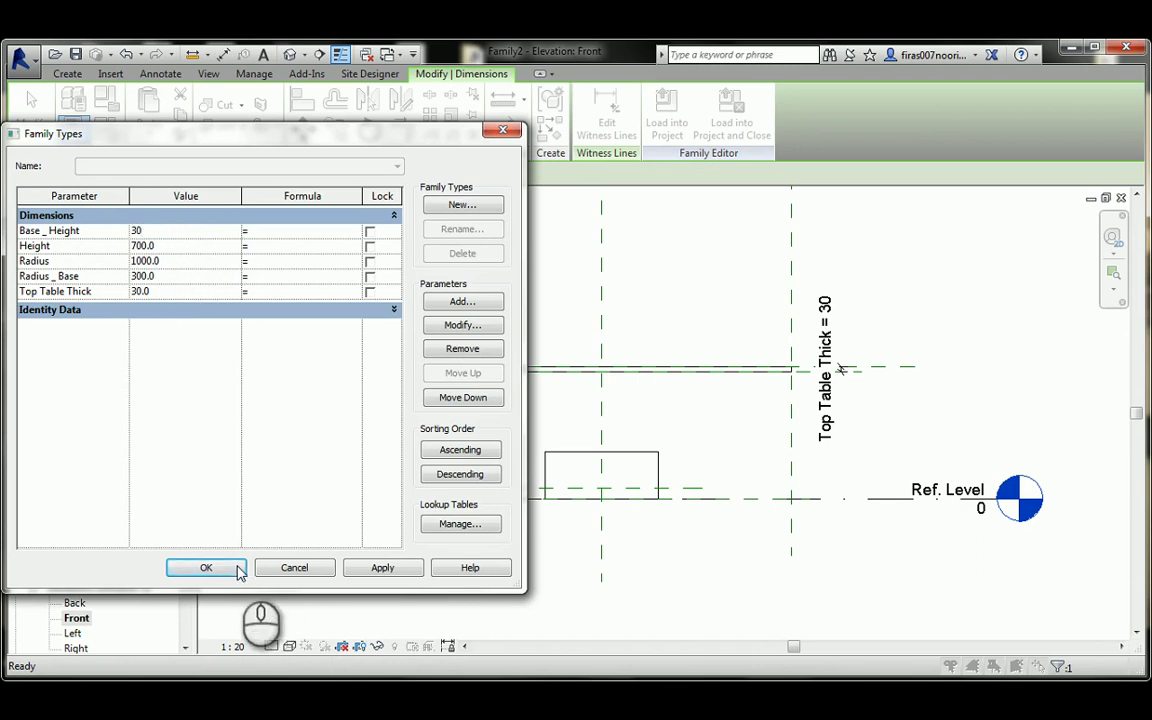
click(234, 568)
scroll(566, 478, up, 3)
key(Escape)
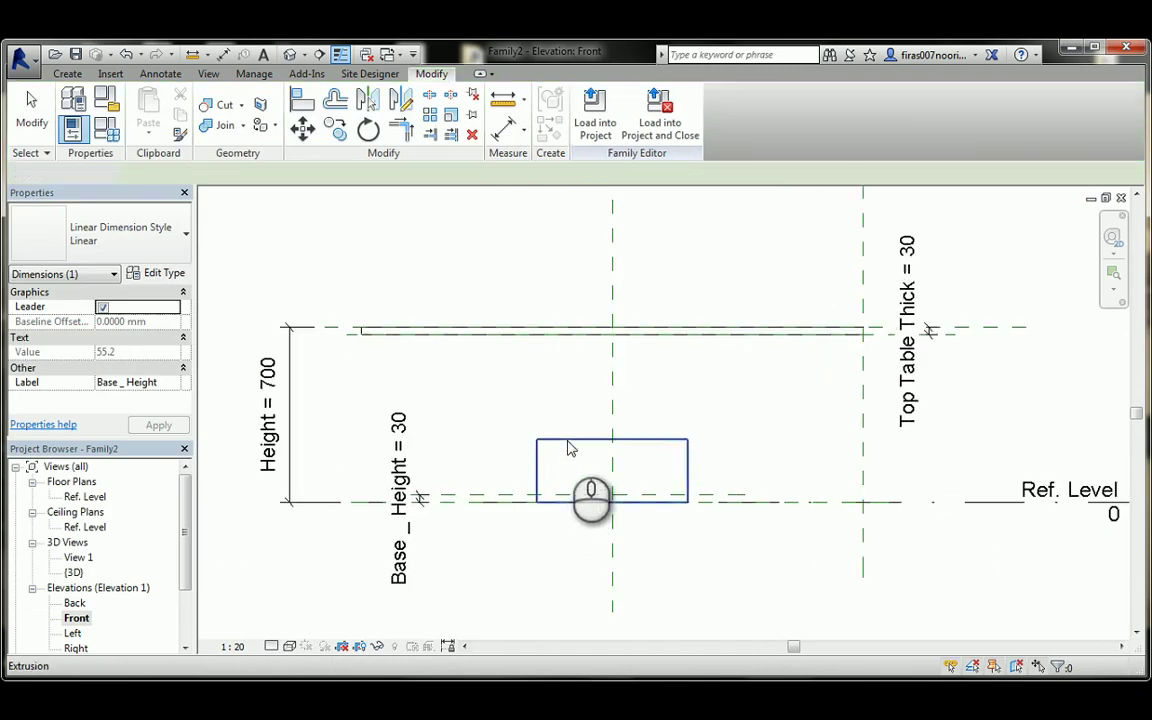
- Lower the base extrusion's top to the reference plane controlled by Base _ Height
click(618, 445)
drag(613, 437, 618, 495)
click(640, 440)
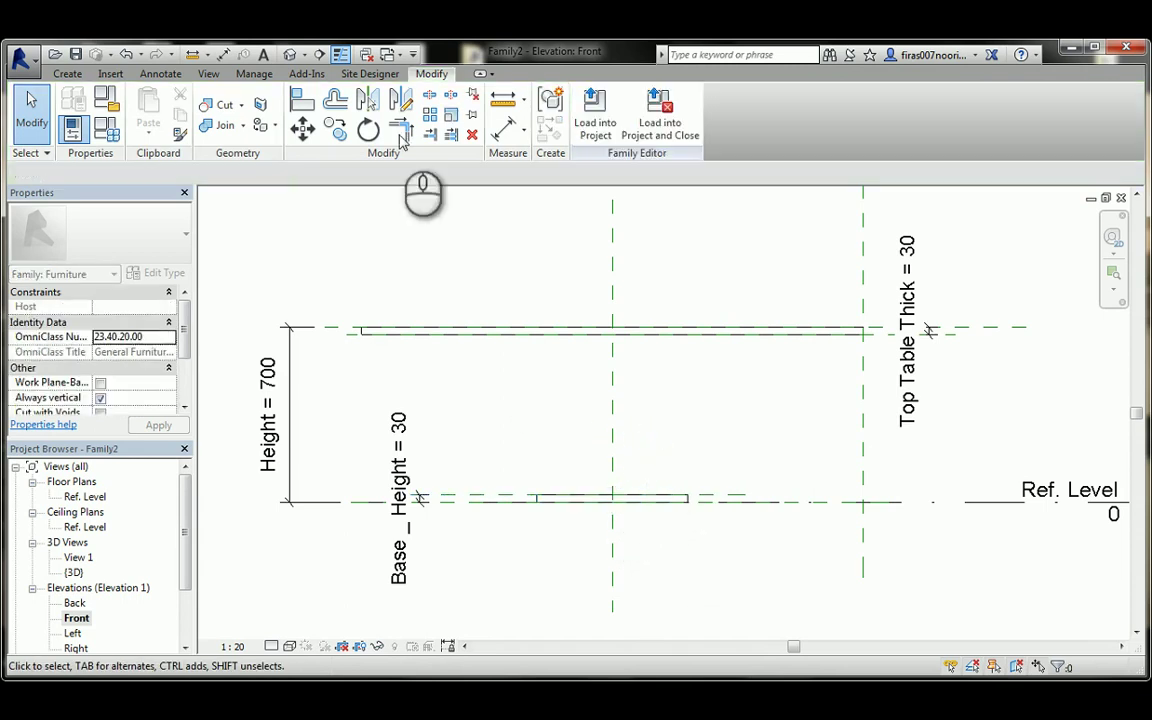
- Show the table in the 3D view with the Shaded visual style and inspect the tabletop and base
click(291, 54)
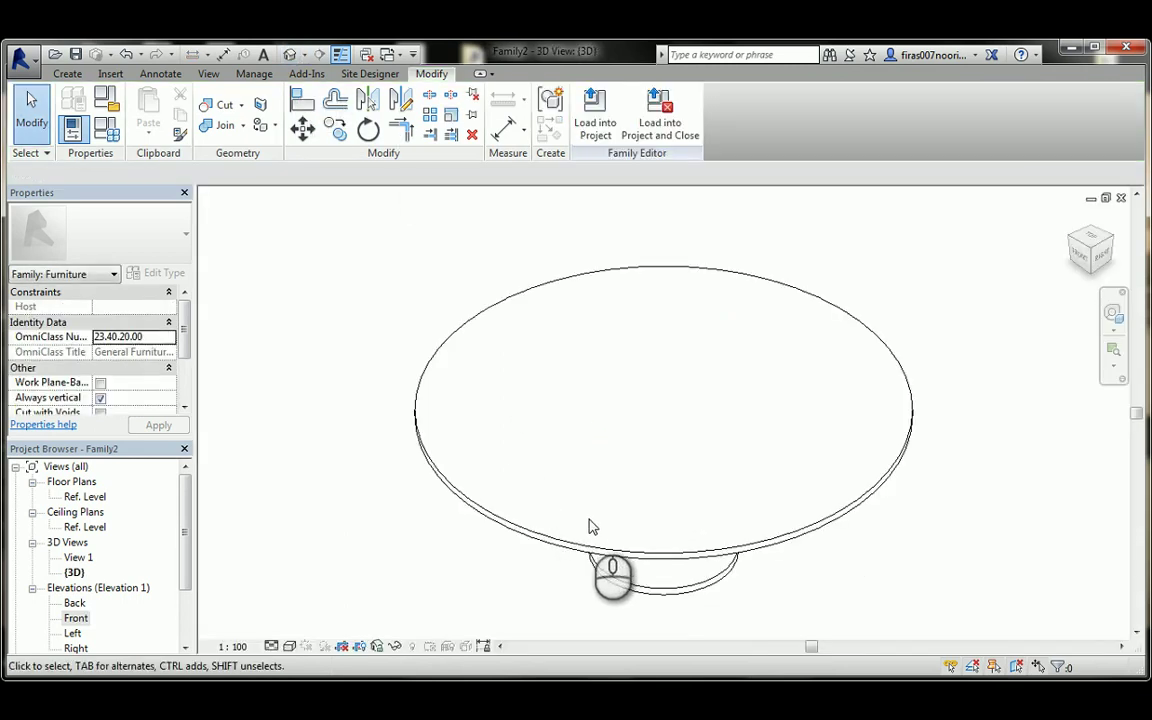
shift+middle_drag(589, 527, 617, 478)
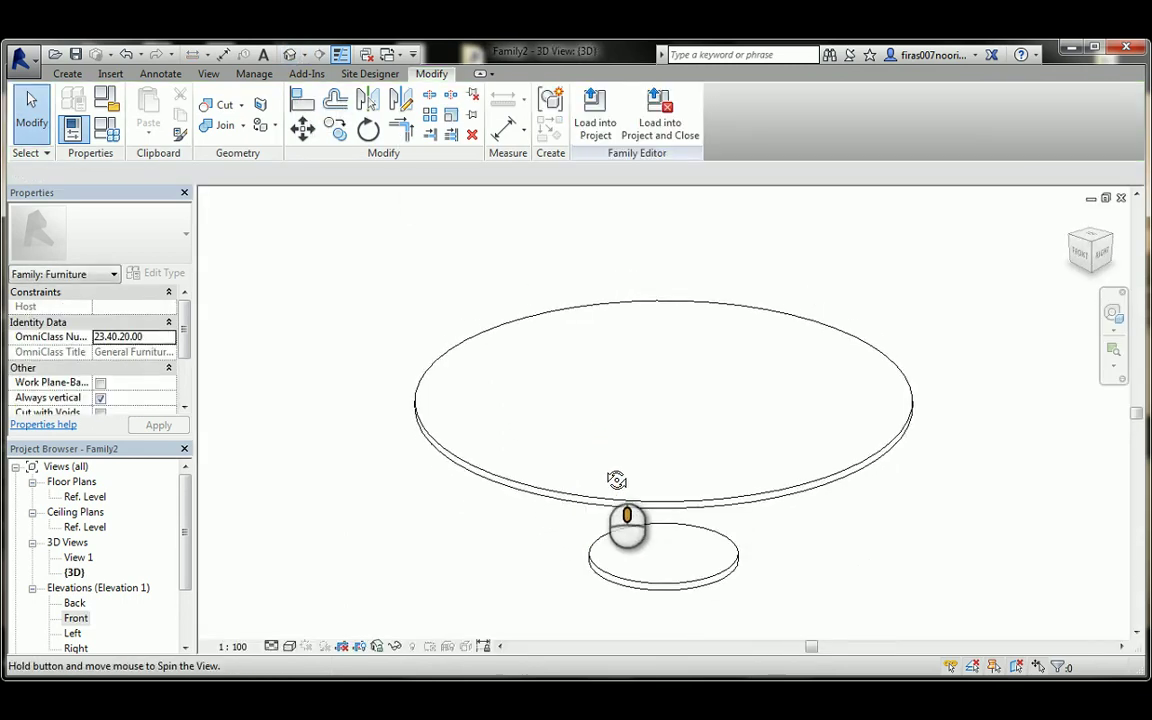
click(289, 647)
click(318, 578)
mouse_move(481, 478)
shift+middle_down()
mouse_move(522, 404)
mouse_move(532, 424)
shift+middle_up()
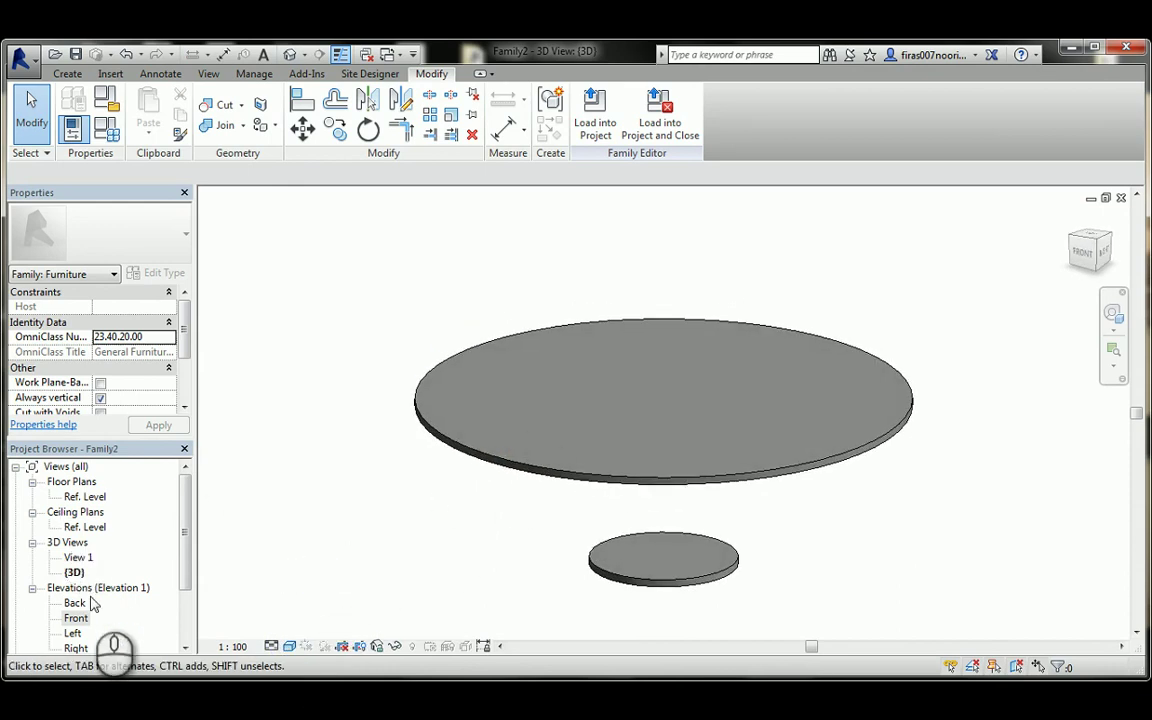
- On the Ref. Level floor plan, sketch a circle of about 120 mm radius for a new extrusion, centred on the reference planes' intersection
double_click(85, 496)
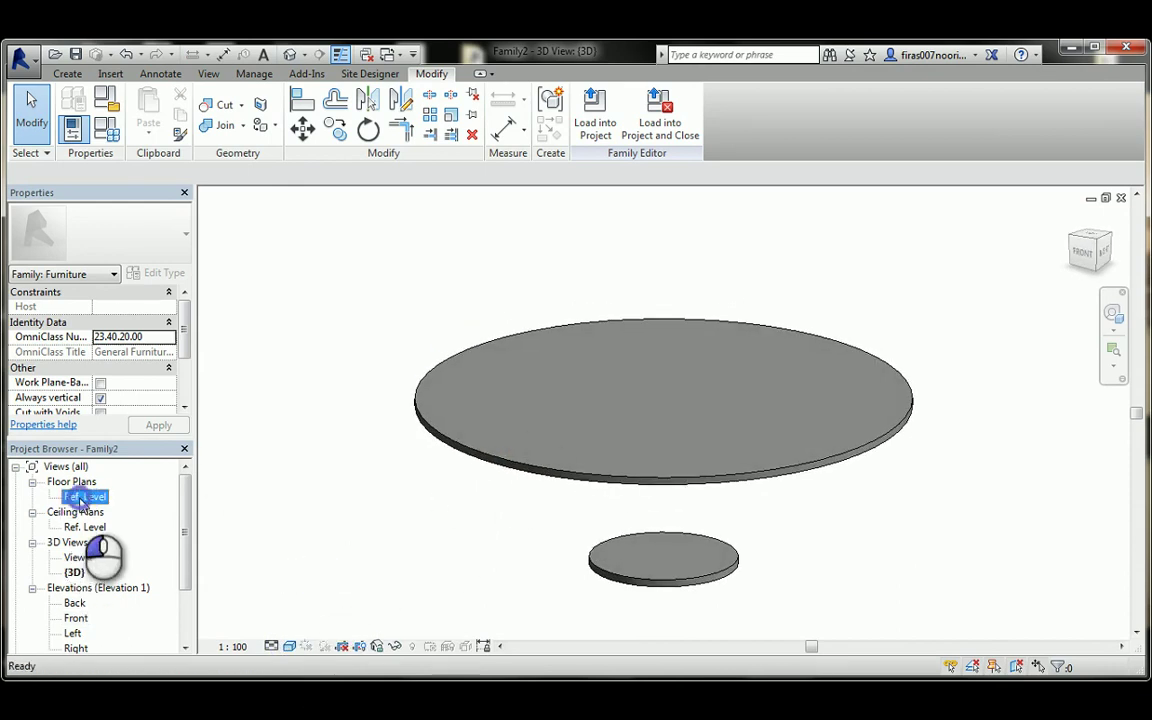
click(67, 73)
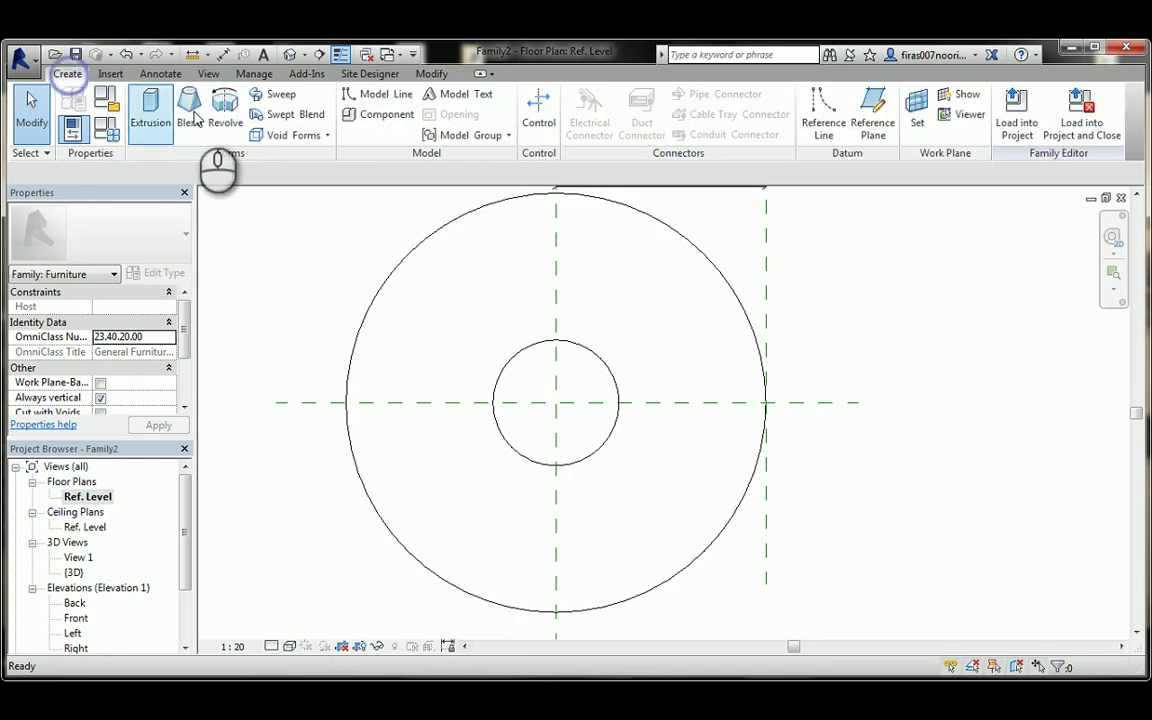
click(152, 110)
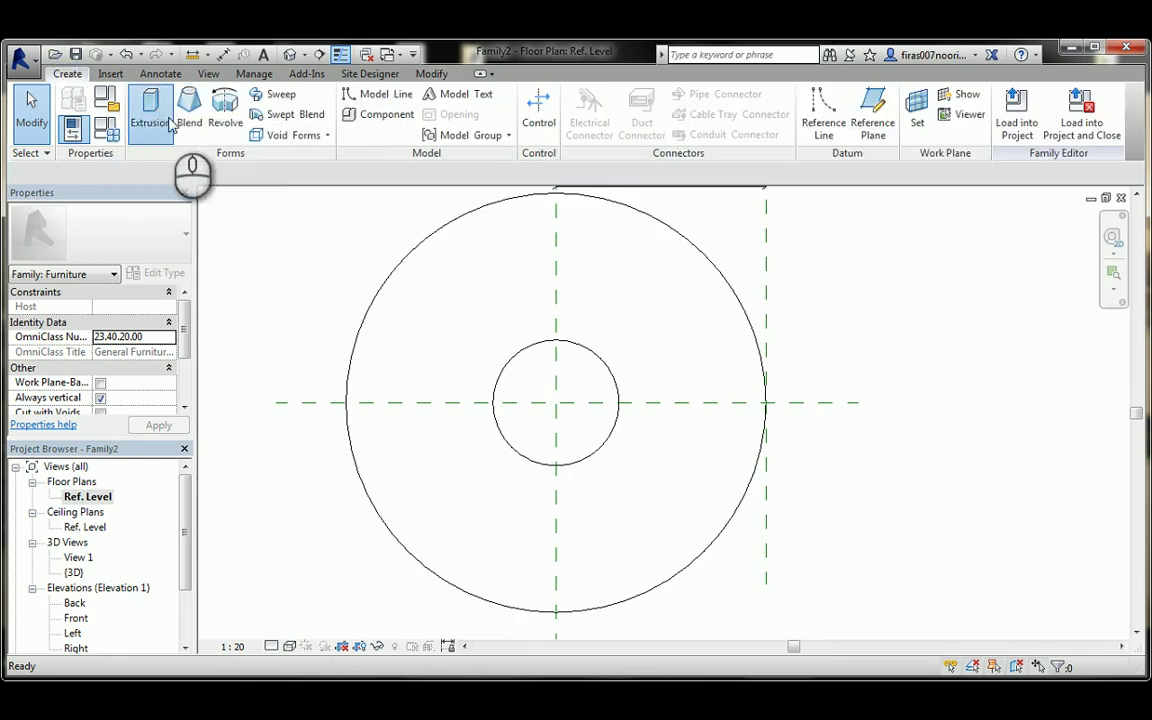
click(696, 96)
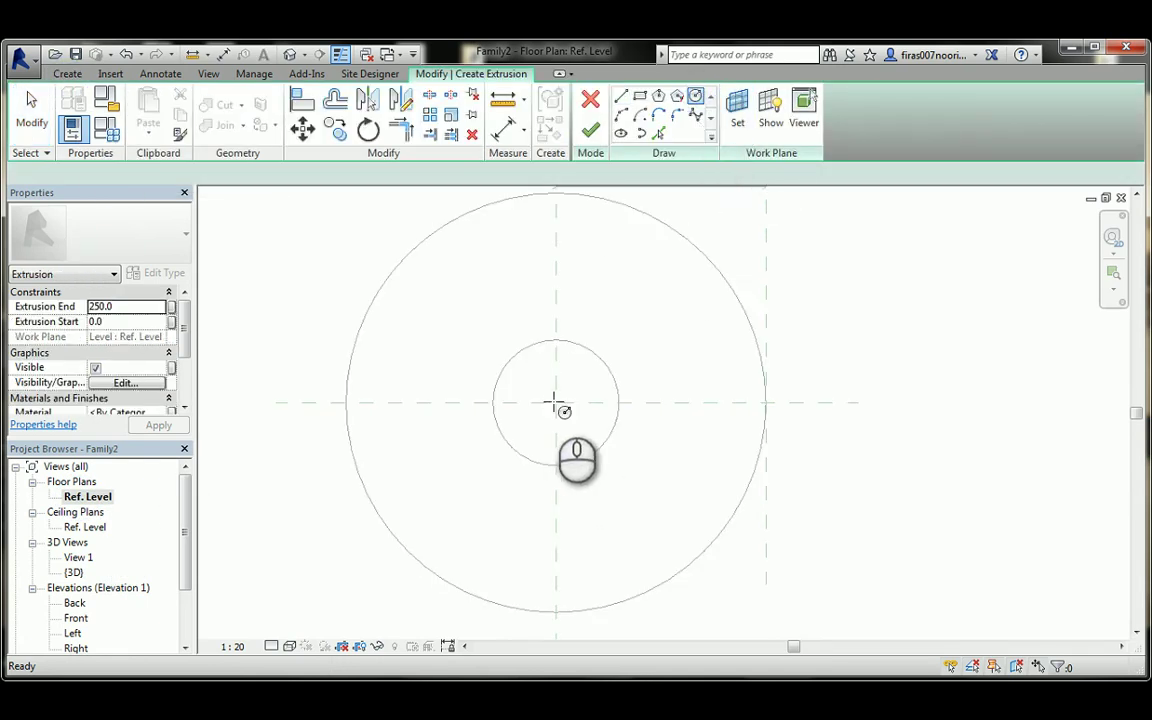
click(556, 403)
click(577, 401)
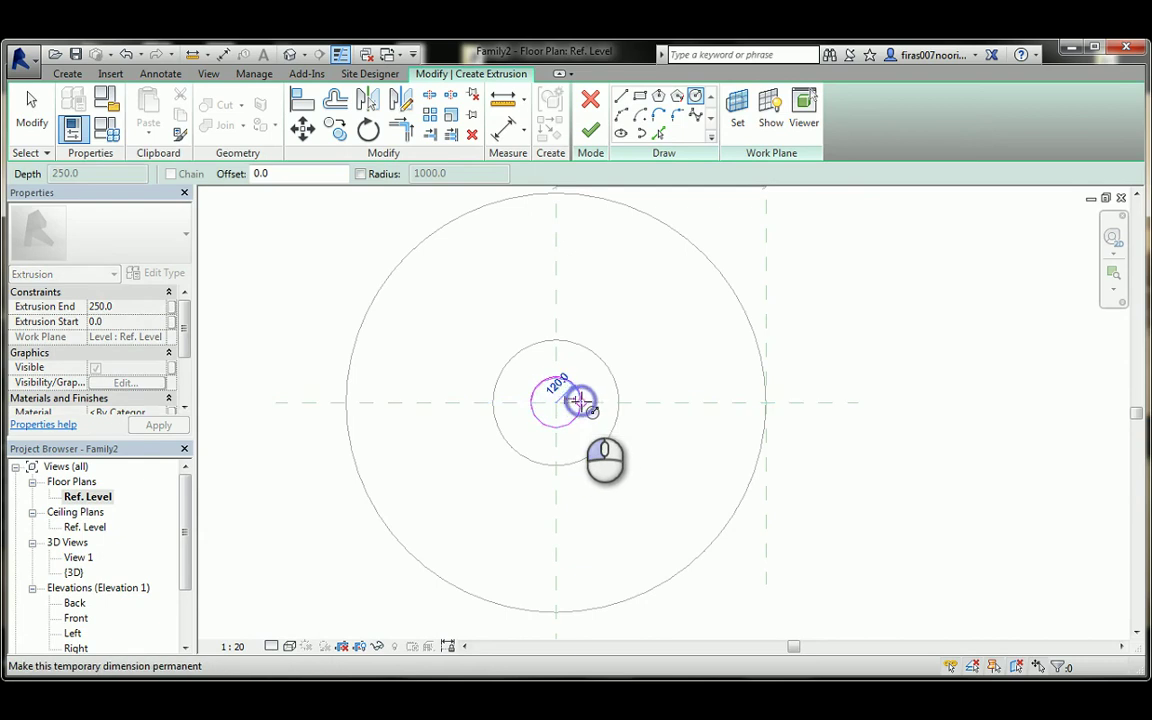
- Make the small circle's radius dimension permanent and label it with a new type parameter named Radius _ Rod
scroll(572, 402, up, 2)
scroll(568, 400, up, 3)
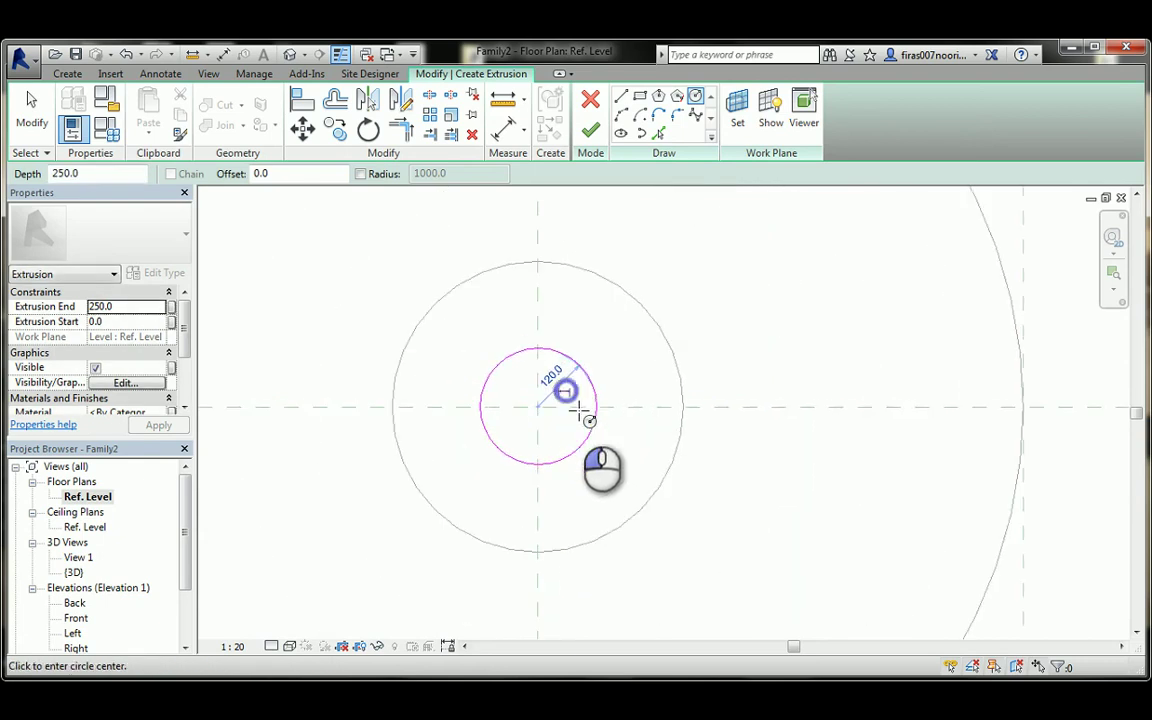
click(565, 393)
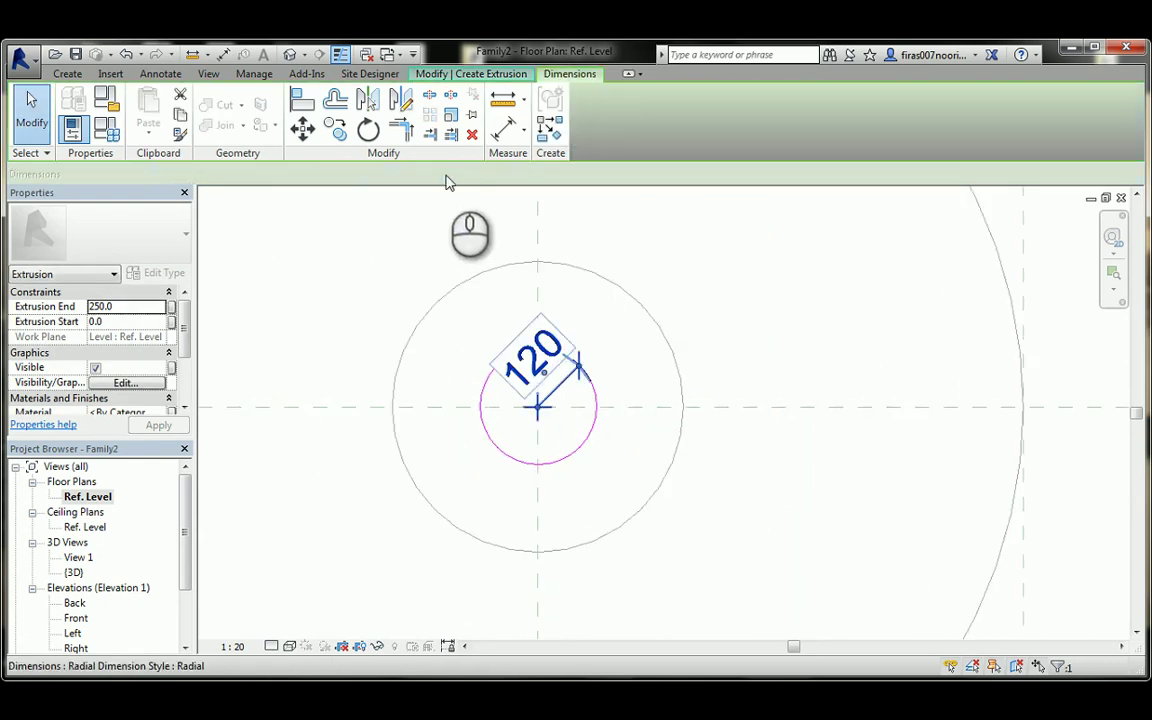
click(392, 175)
click(385, 204)
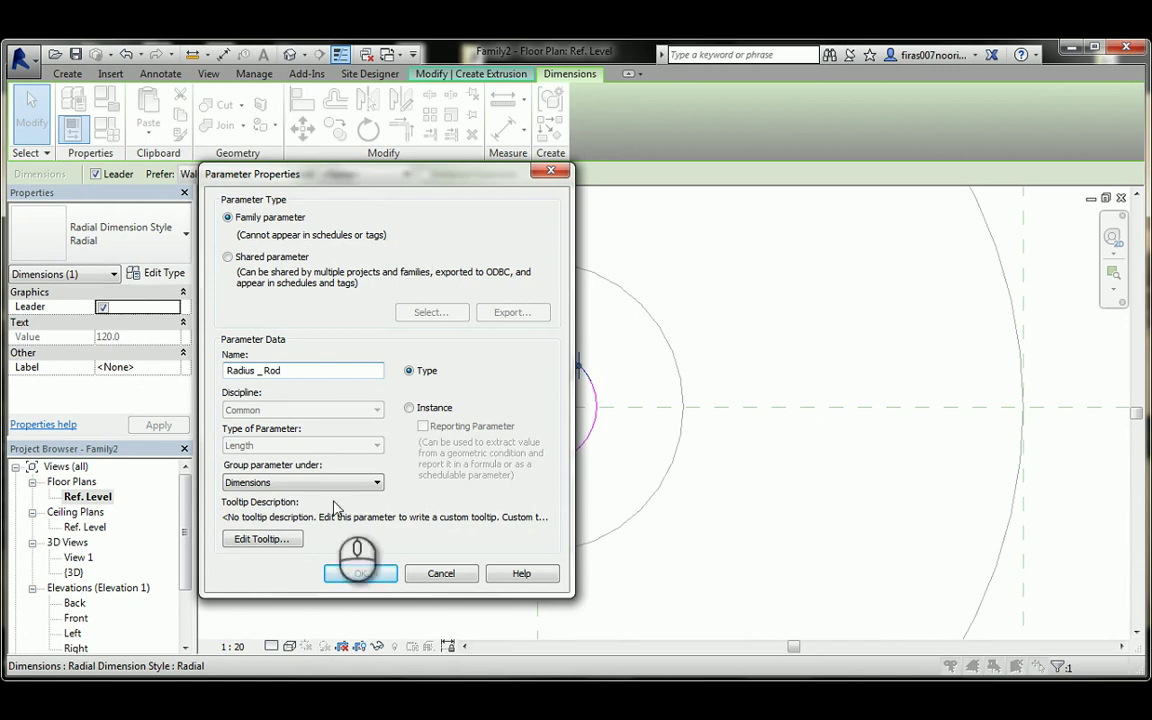
click(362, 574)
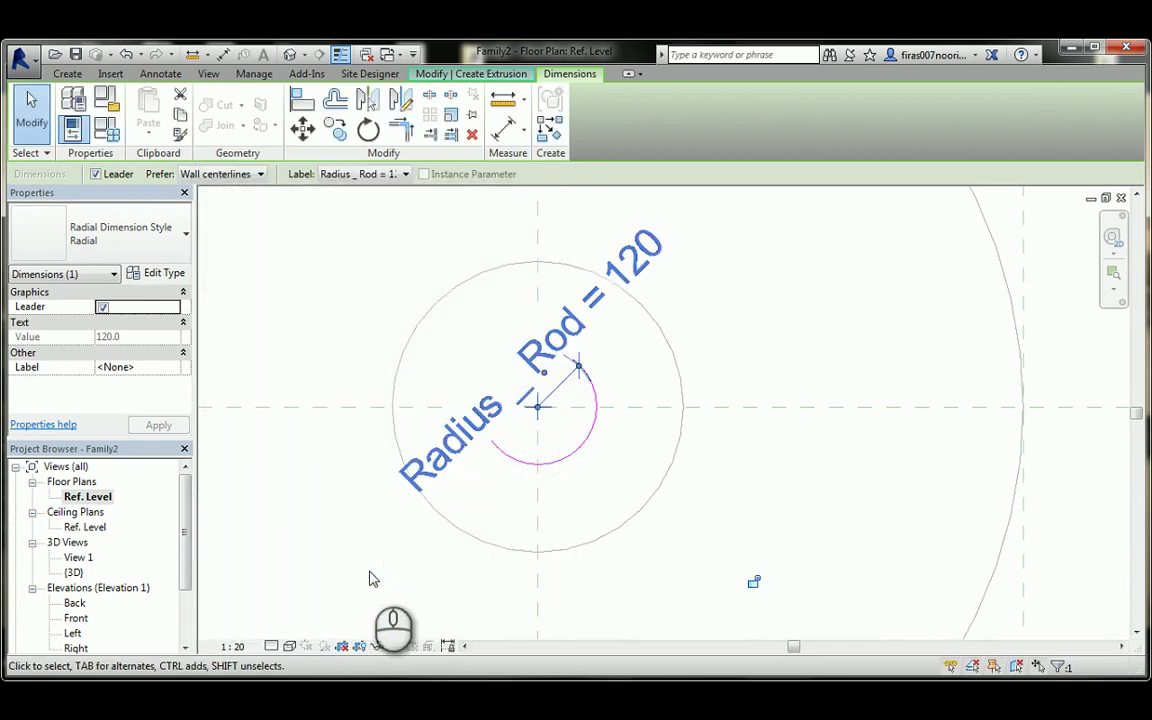
- Set the Radius _ Rod parameter to 30 mm and finish the rod extrusion
click(107, 130)
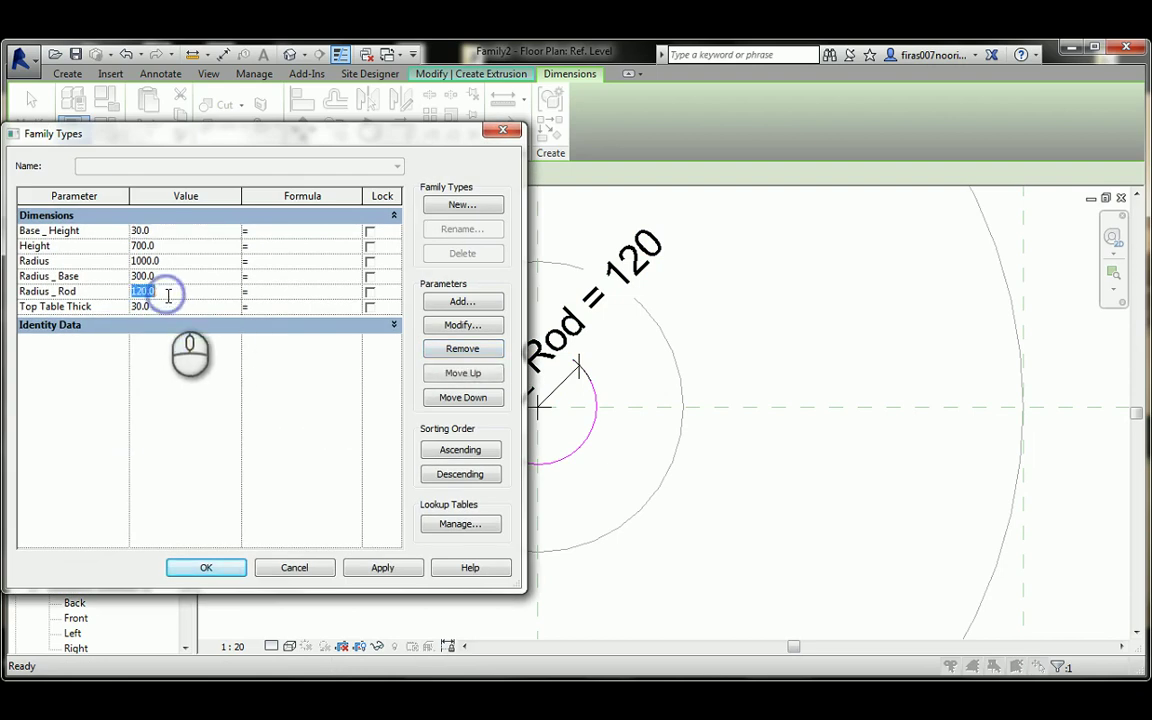
text(30)
click(206, 567)
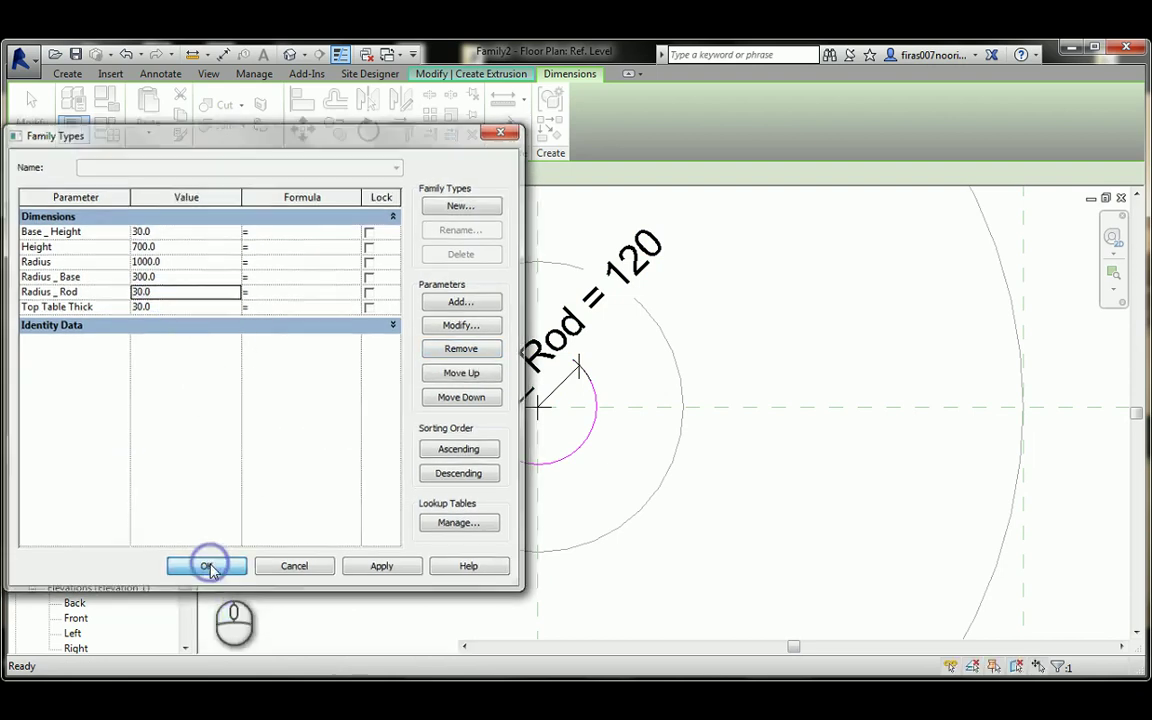
click(213, 571)
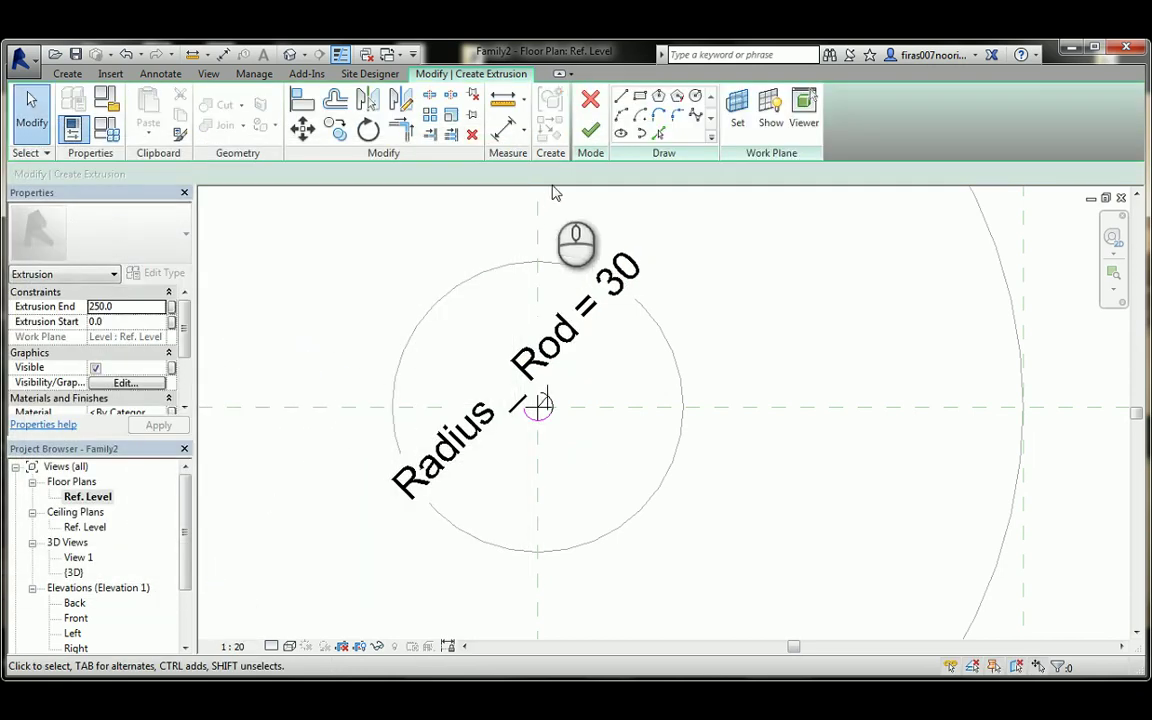
click(590, 135)
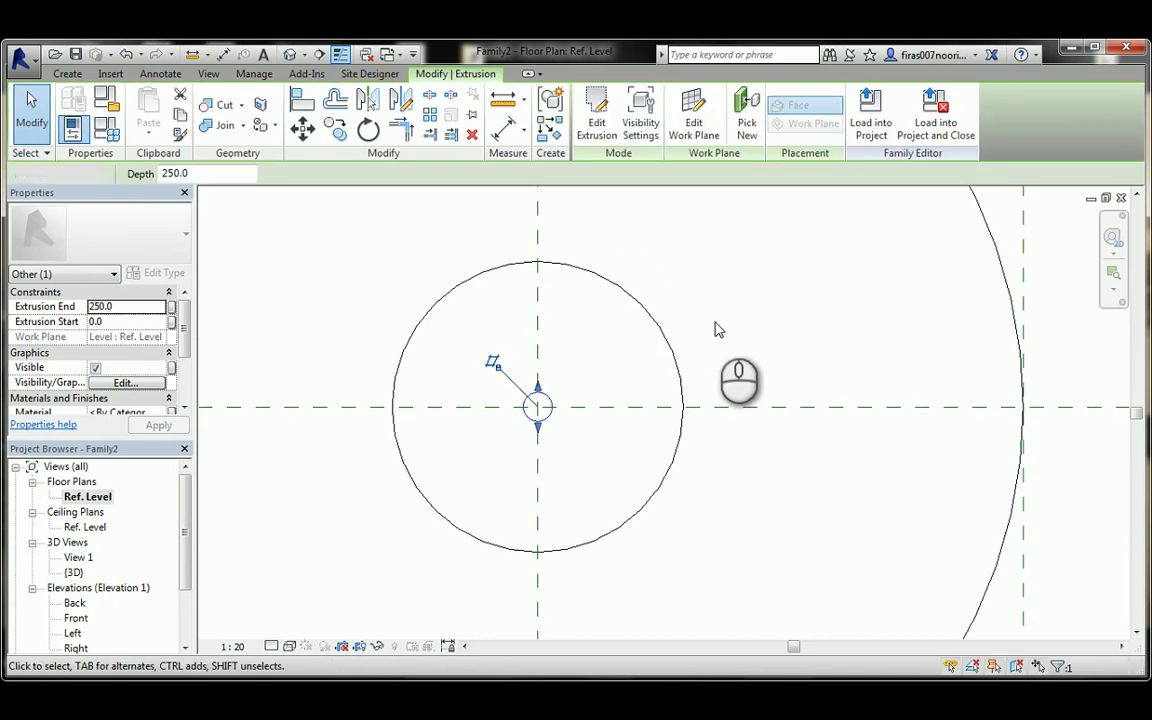
click(716, 330)
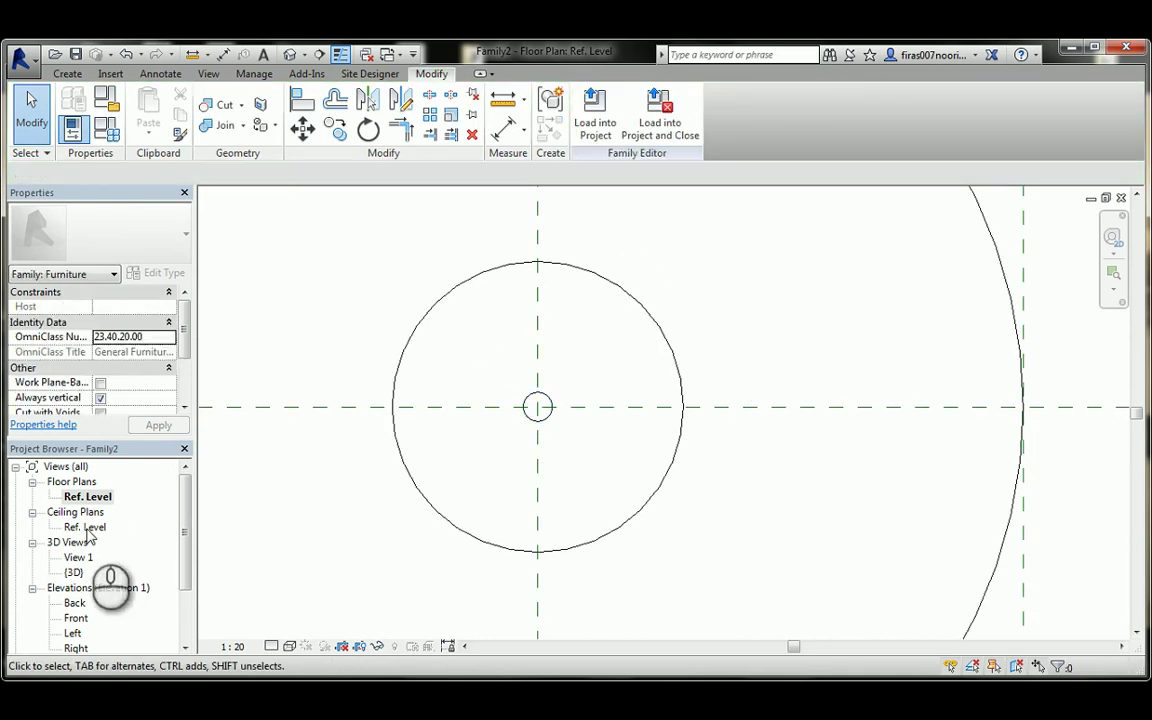
- In the Front elevation, extend the rod's top to the tabletop's underside plane and lock it, and raise its bottom to the Base _ Height plane
double_click(77, 619)
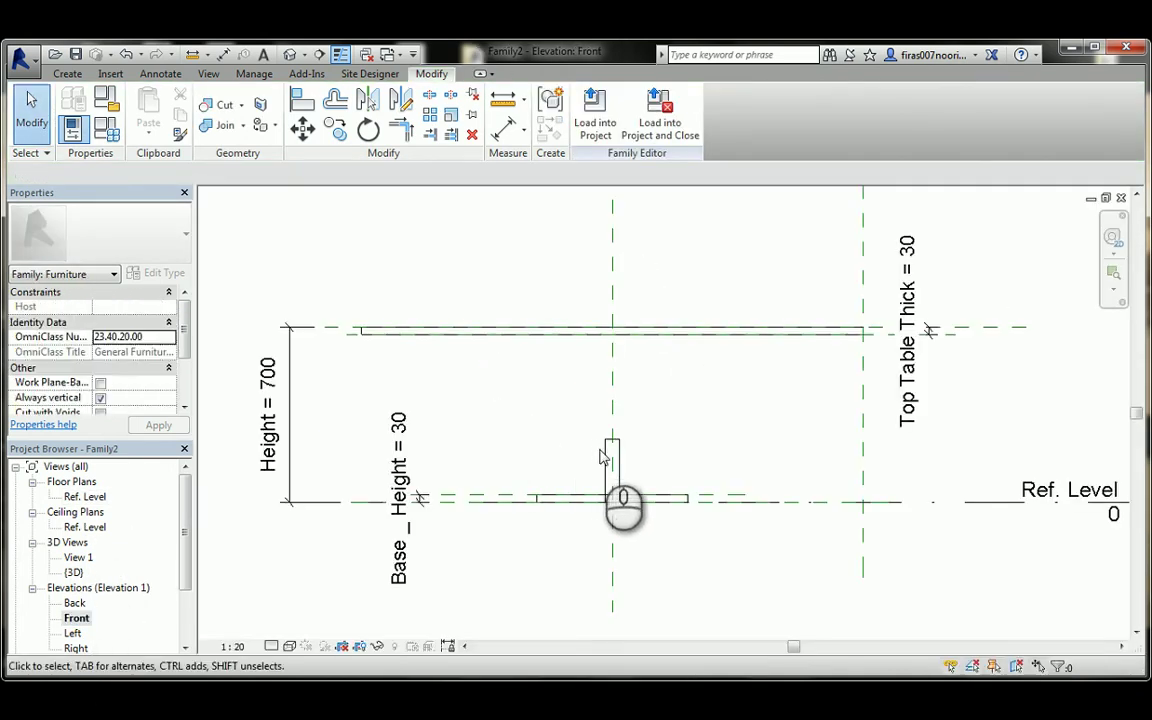
click(611, 462)
drag(610, 433, 352, 337)
click(635, 305)
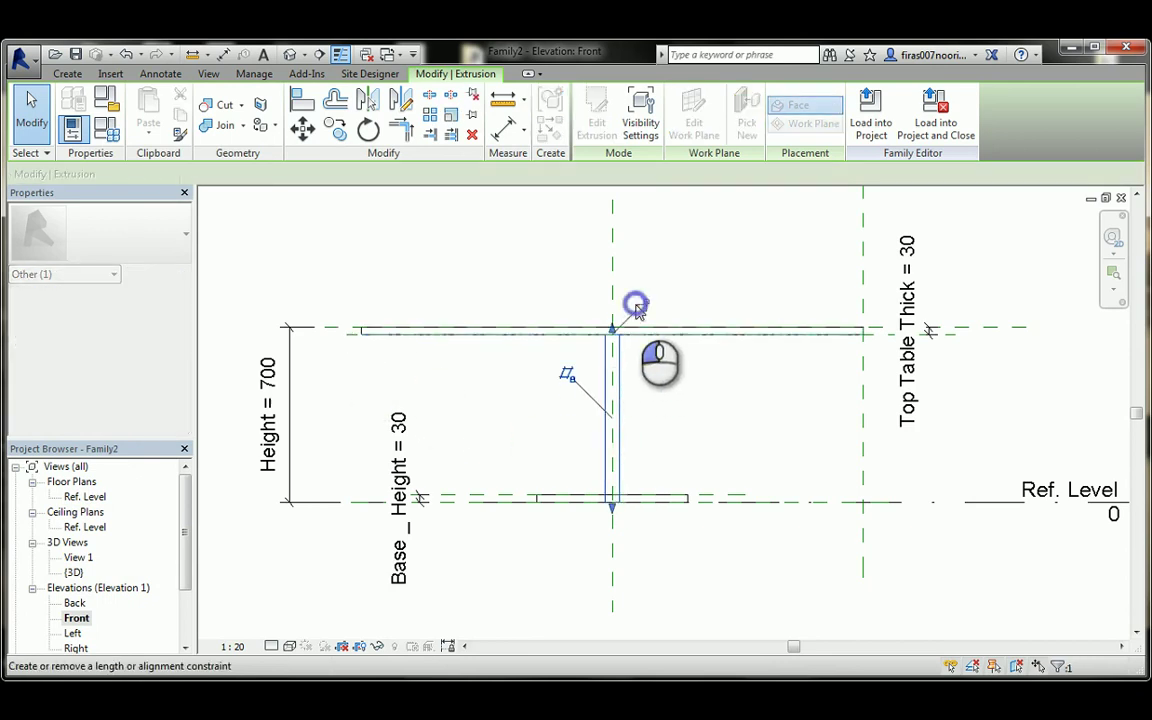
drag(612, 510, 707, 504)
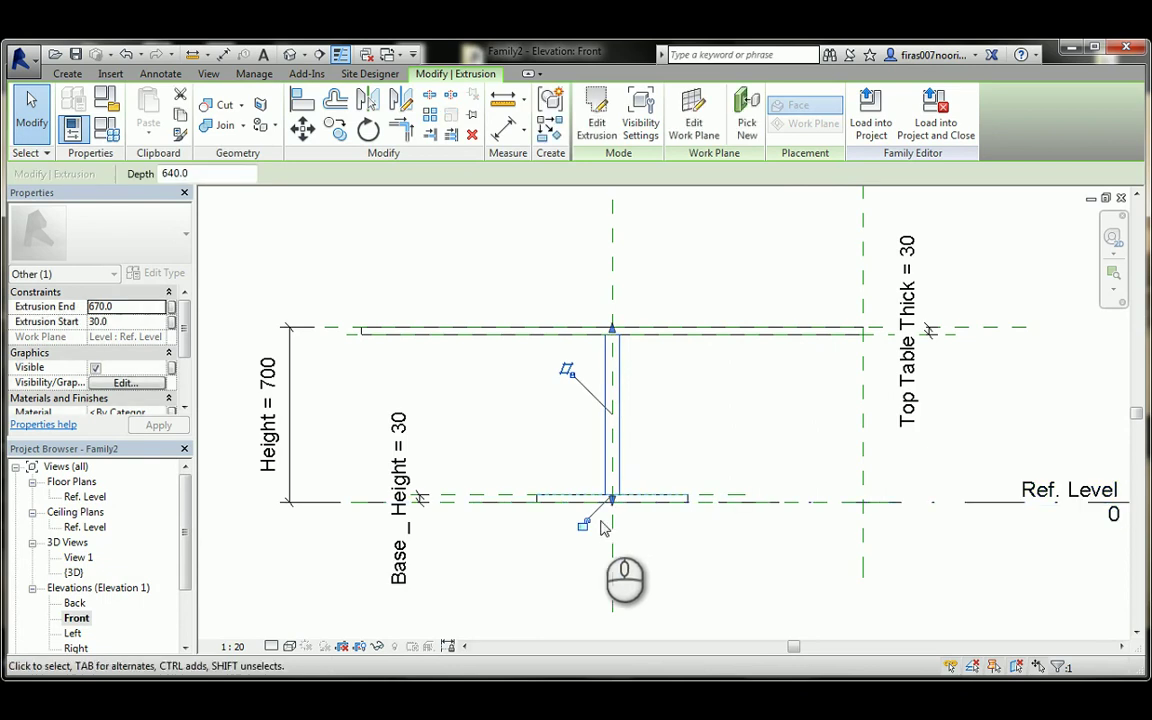
click(688, 426)
- Test the table in the 3D view by setting the Height parameter to 2000 mm
click(291, 54)
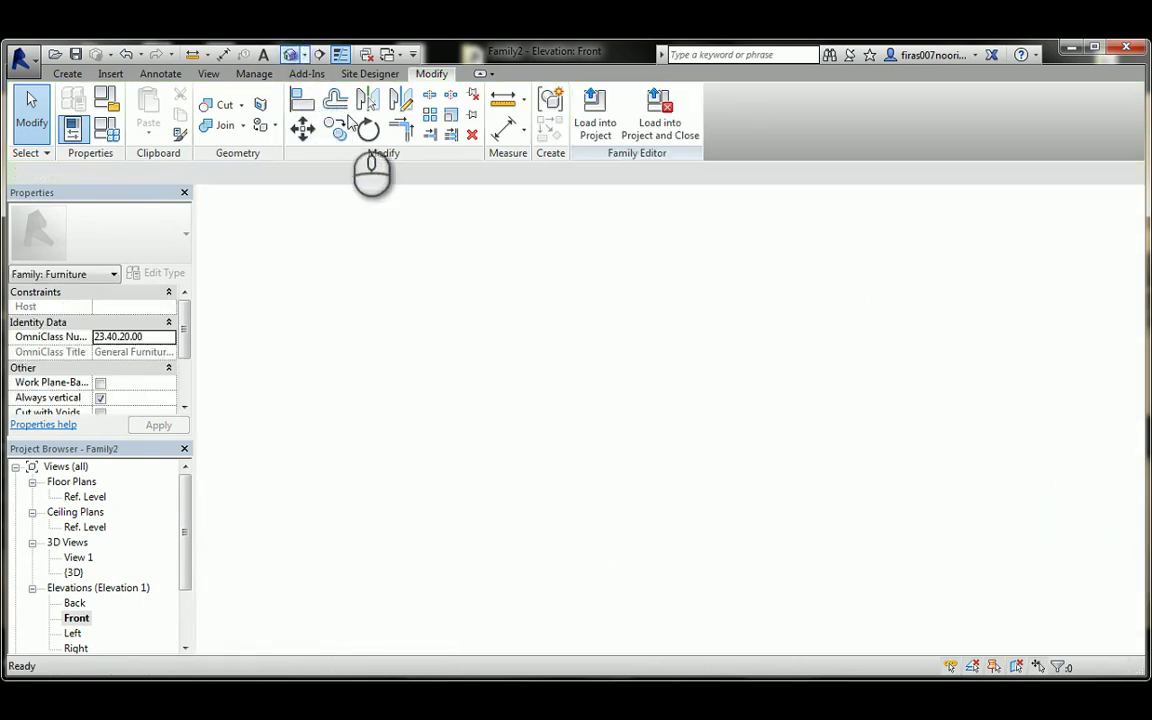
shift+middle_drag(567, 386, 653, 360)
click(107, 130)
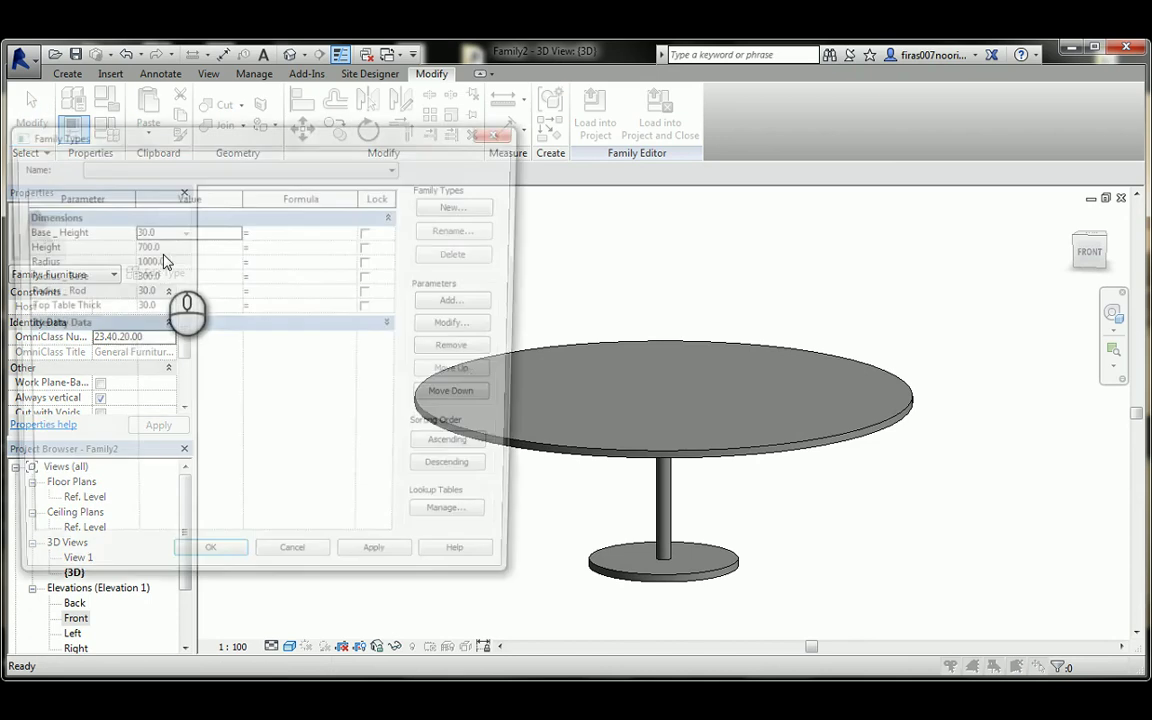
click(138, 246)
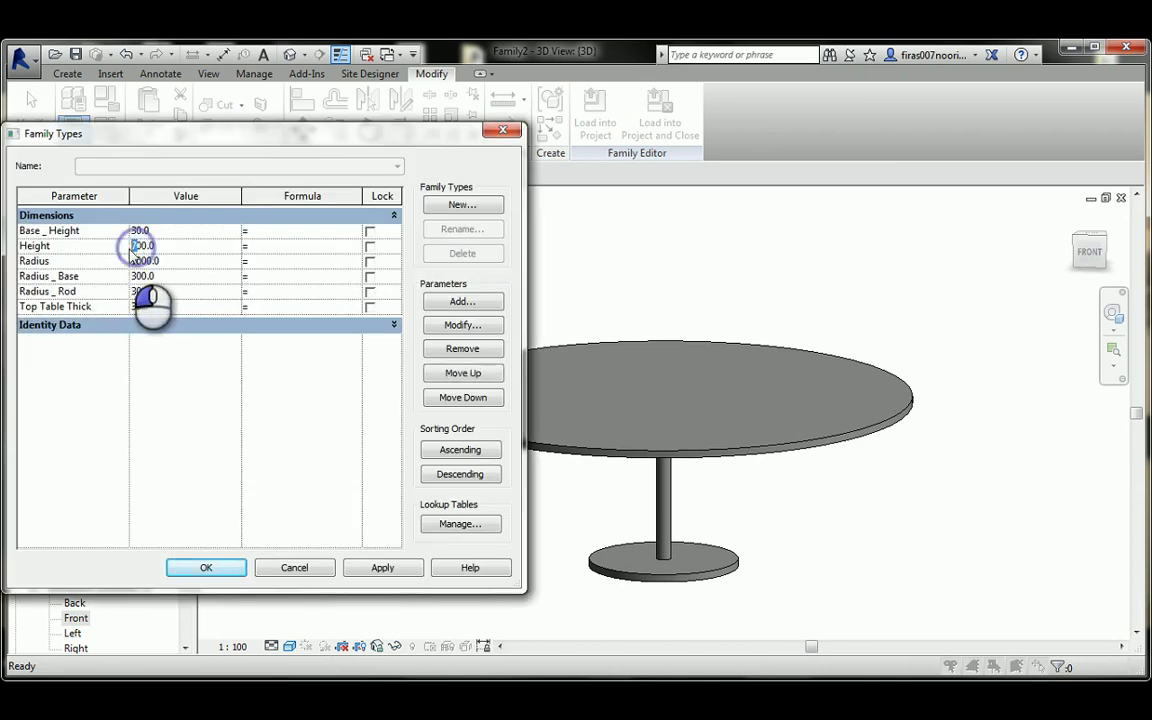
text(2)
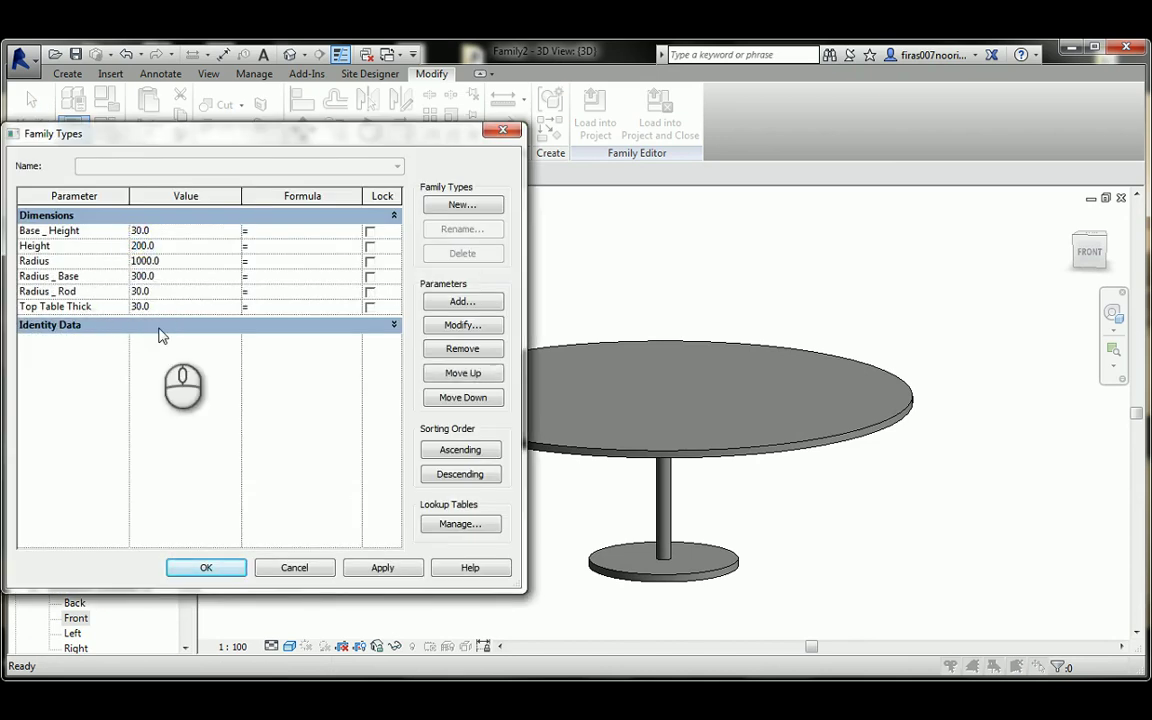
text(0)
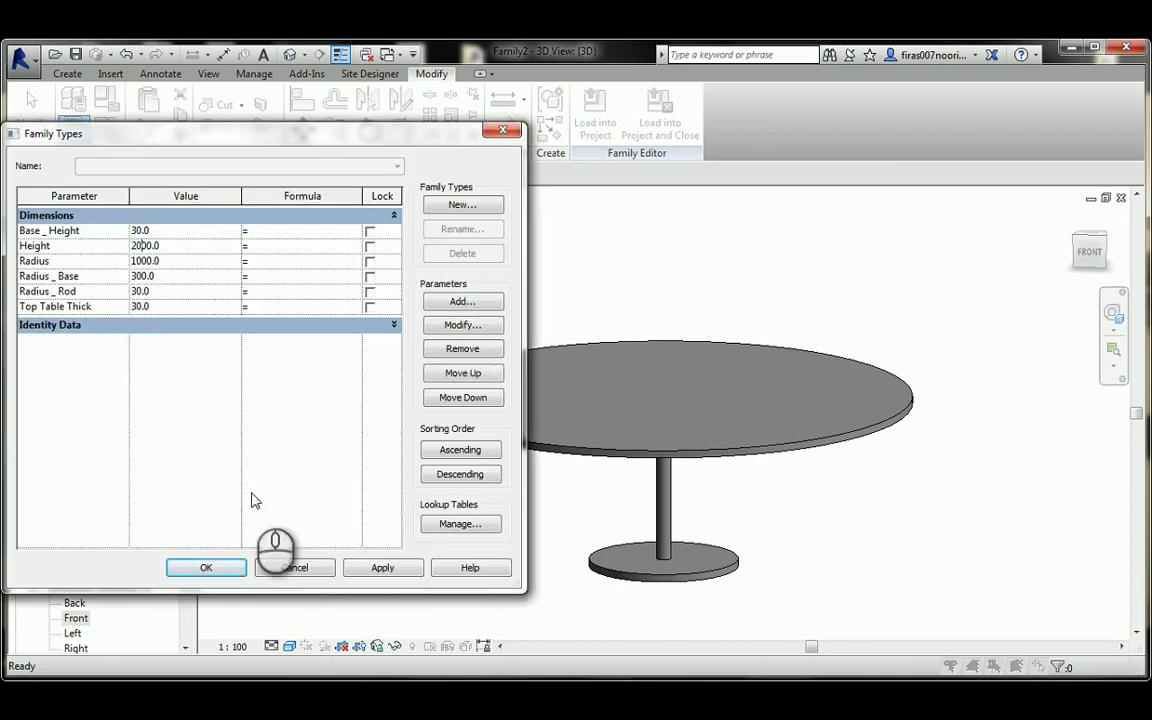
click(381, 568)
click(206, 567)
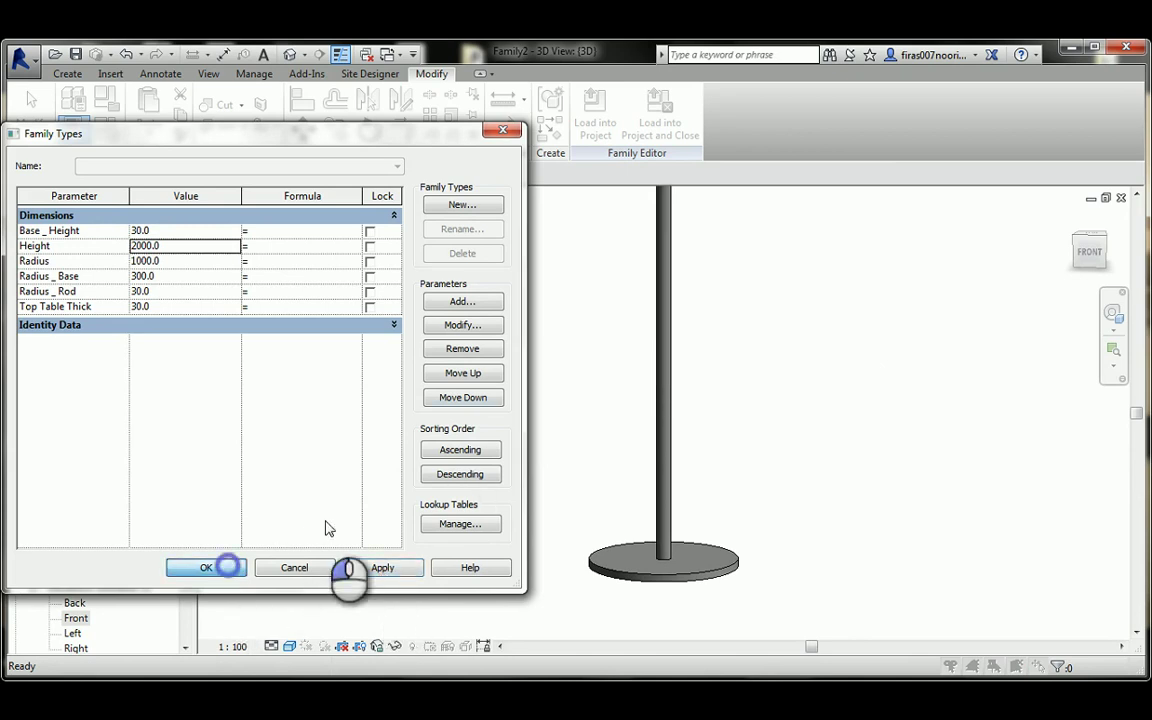
mouse_move(640, 429)
middle_down()
mouse_move(614, 455)
mouse_move(635, 311)
mouse_move(645, 481)
mouse_move(633, 451)
middle_up()
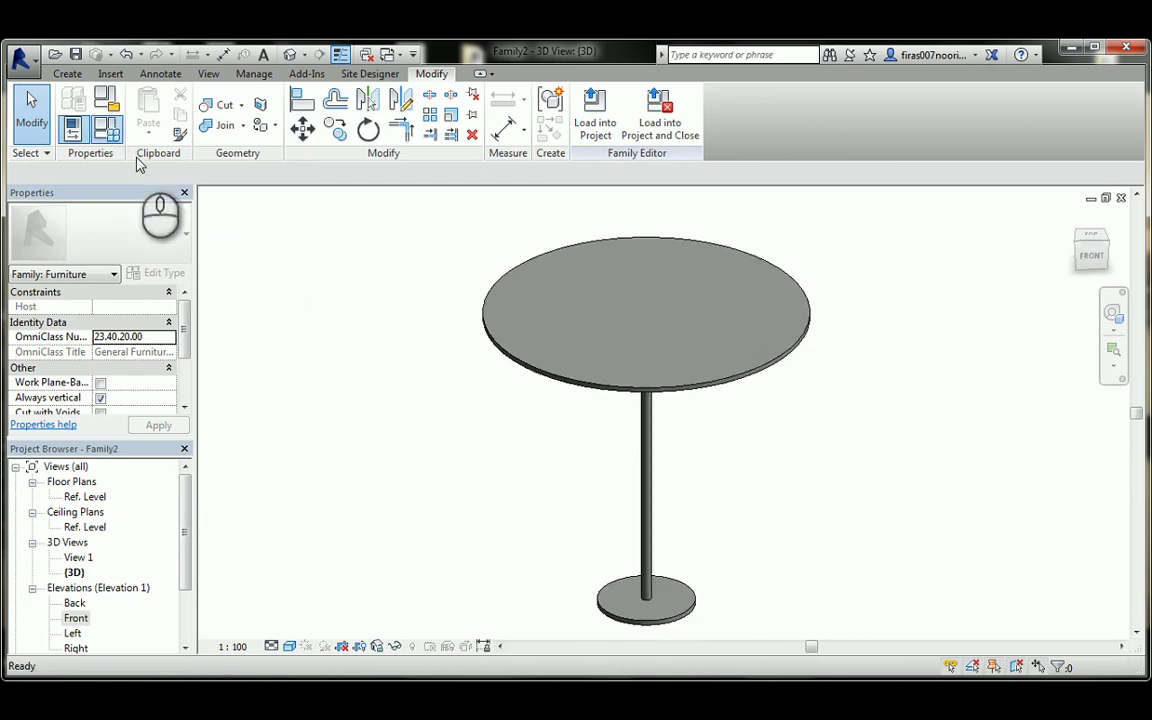
- Set the Height parameter to 700 mm and check the table in the 3D view
click(107, 129)
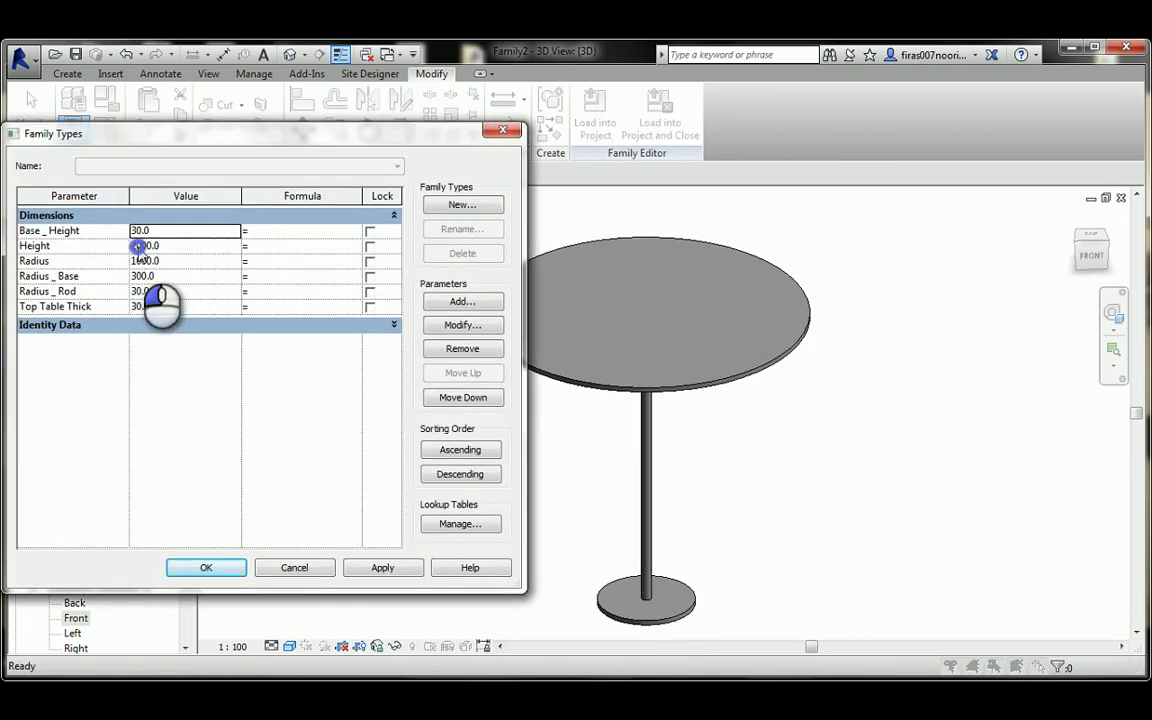
click(137, 246)
text(750)
click(203, 566)
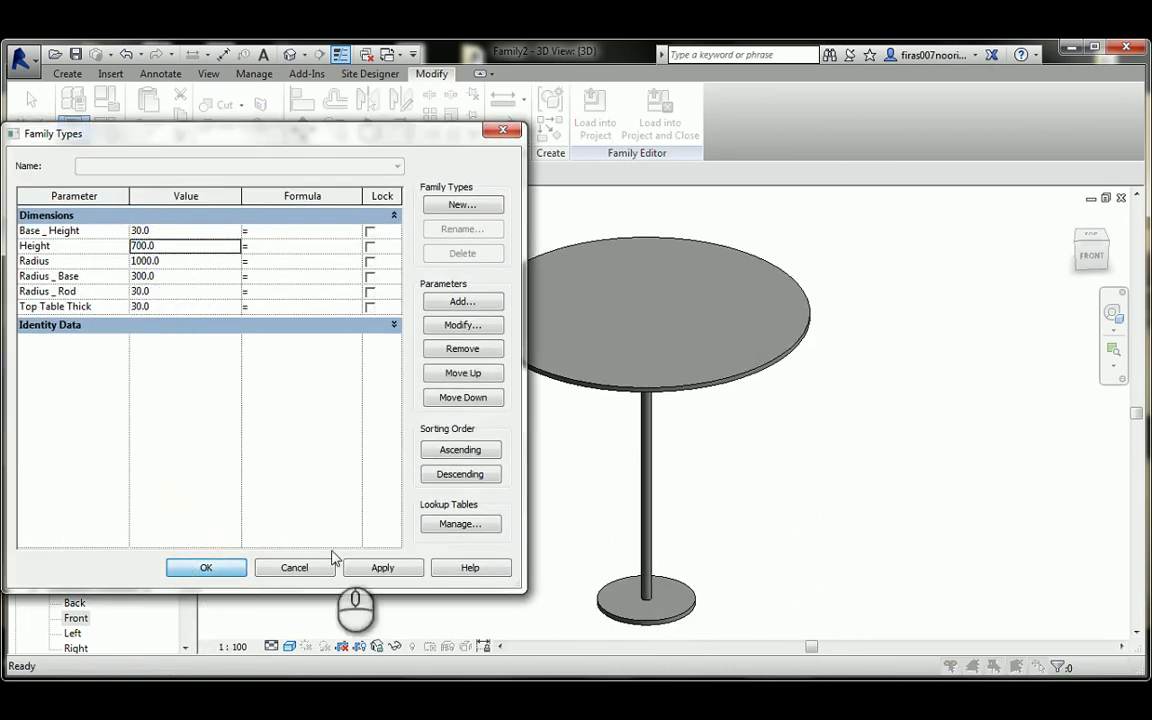
shift+middle_drag(616, 515, 584, 424)
scroll(612, 406, up, 3)
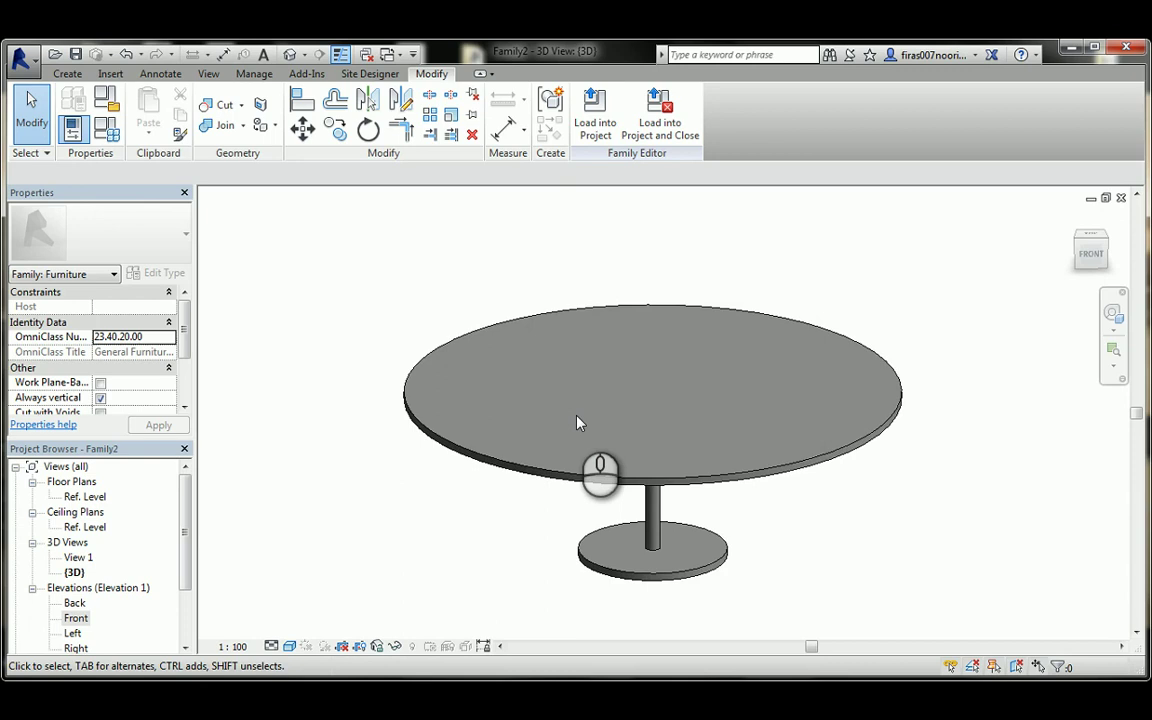
middle_drag(526, 357, 543, 378)
- Start saving the family and choose the Desktop folder "How to Make a Polar Array in Revit _ Circular Table with Chairs" as location
click(75, 55)
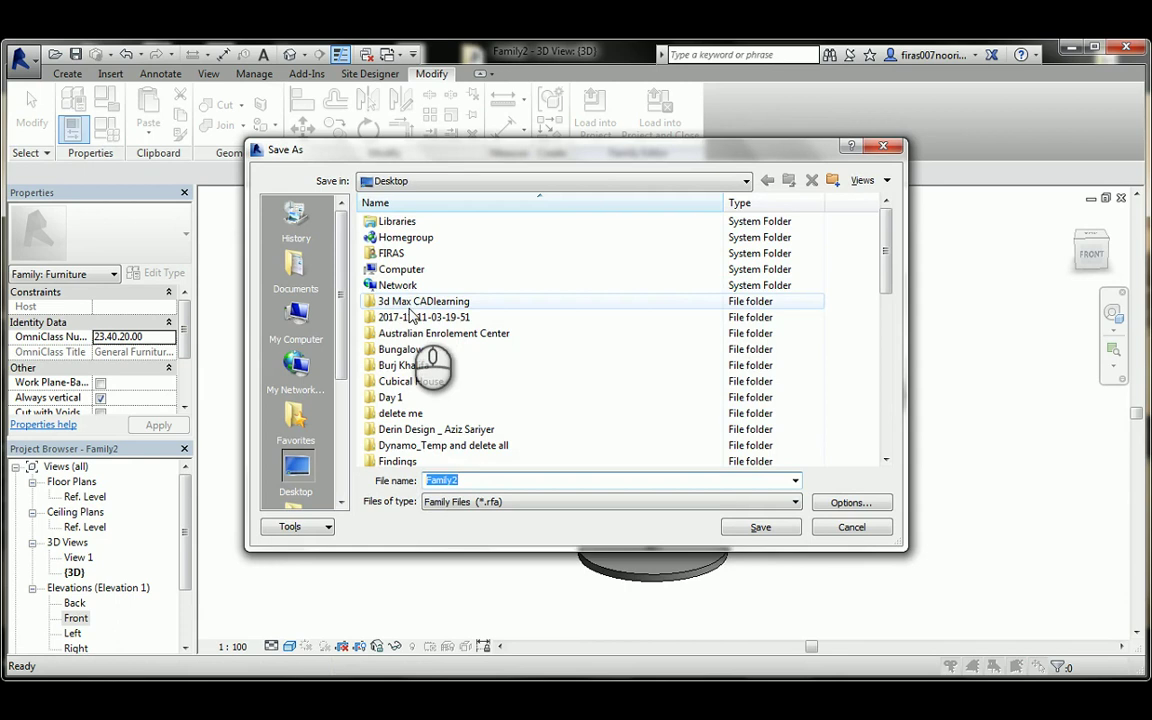
click(410, 445)
scroll(415, 420, down, 2)
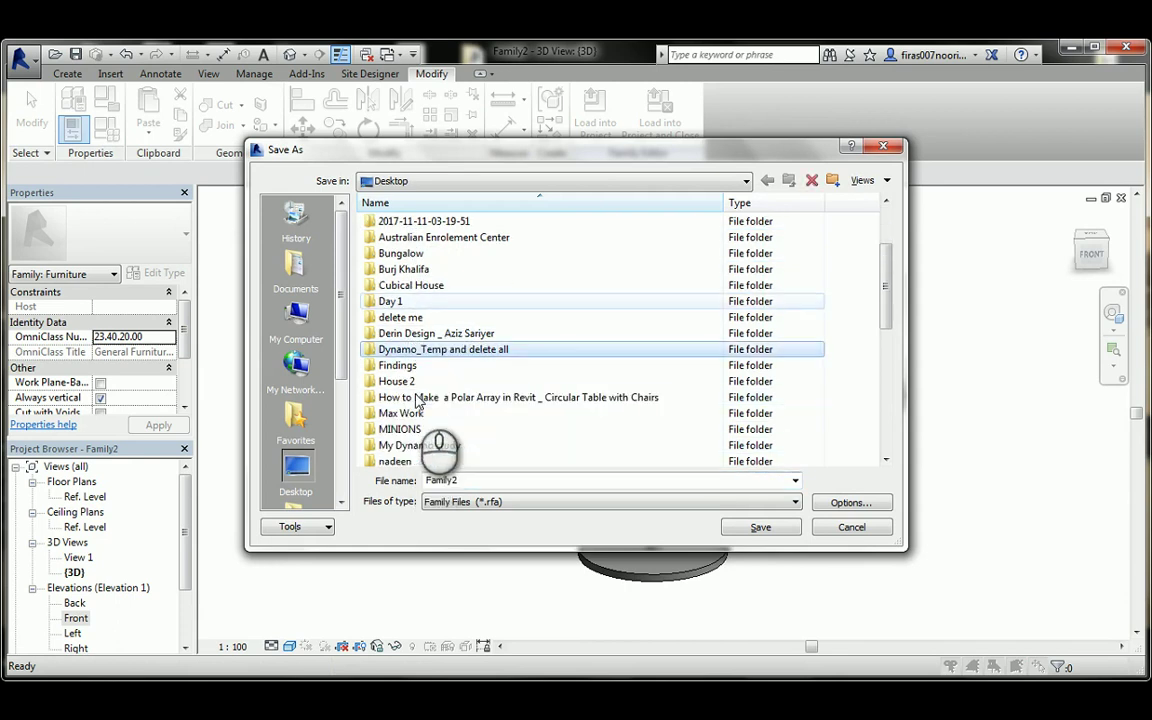
scroll(418, 399, down, 1)
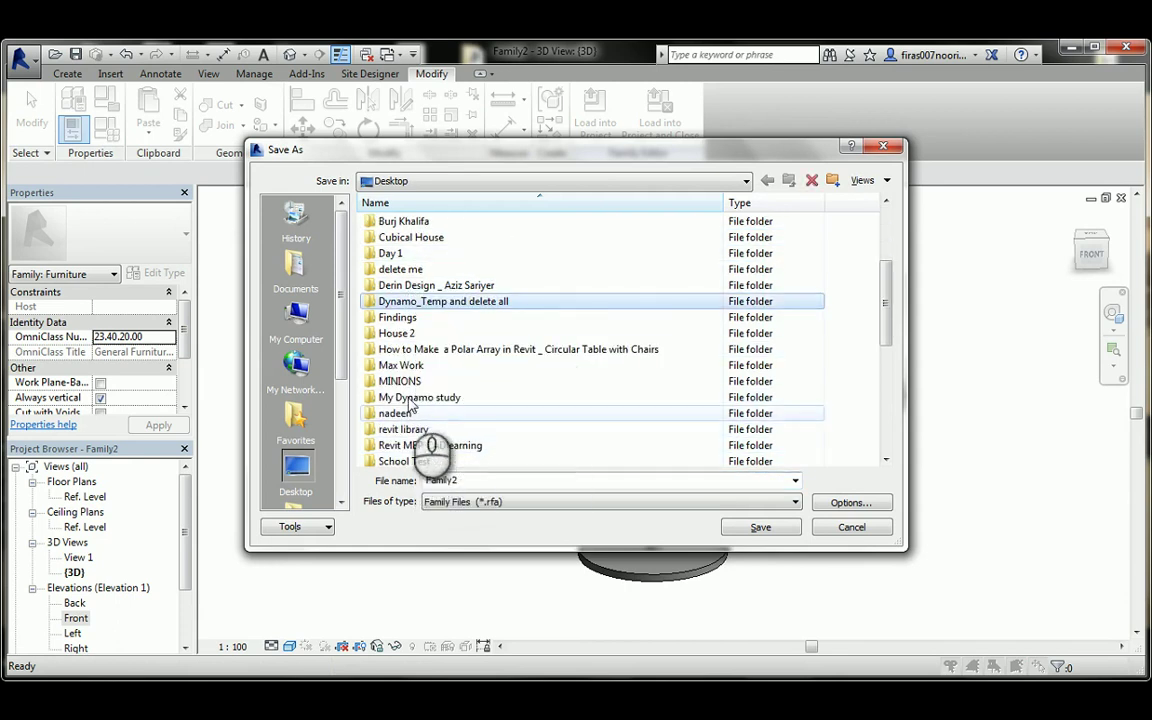
scroll(410, 400, down, 2)
scroll(411, 384, up, 1)
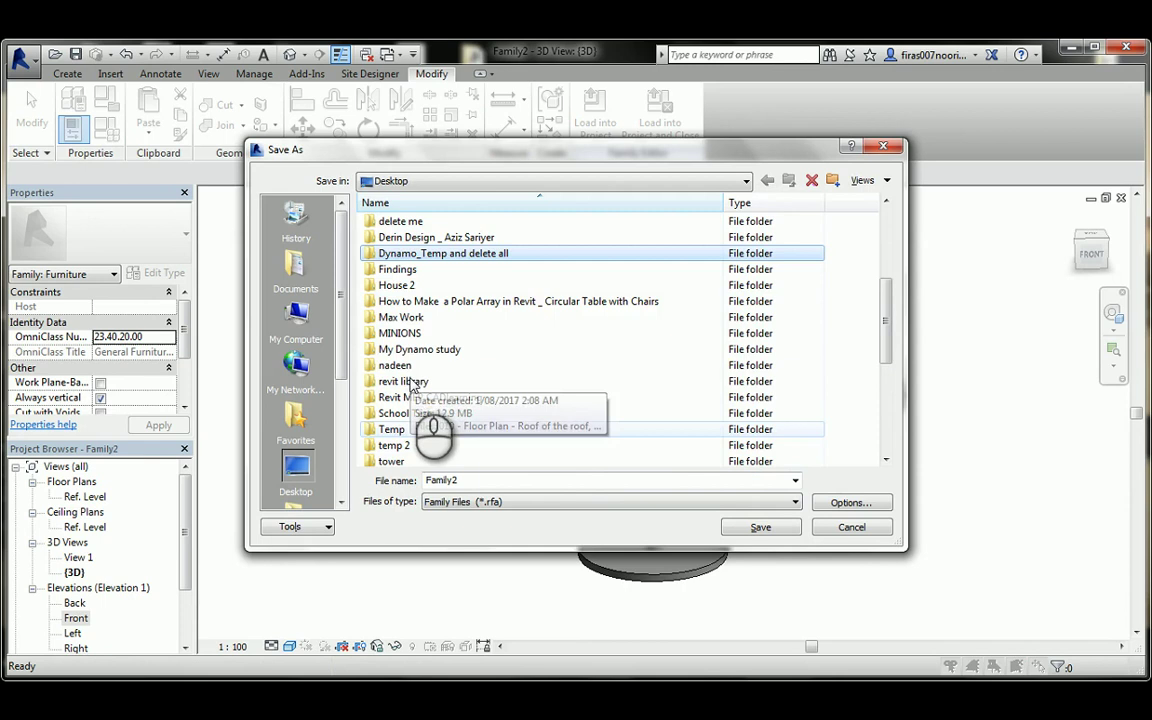
double_click(398, 301)
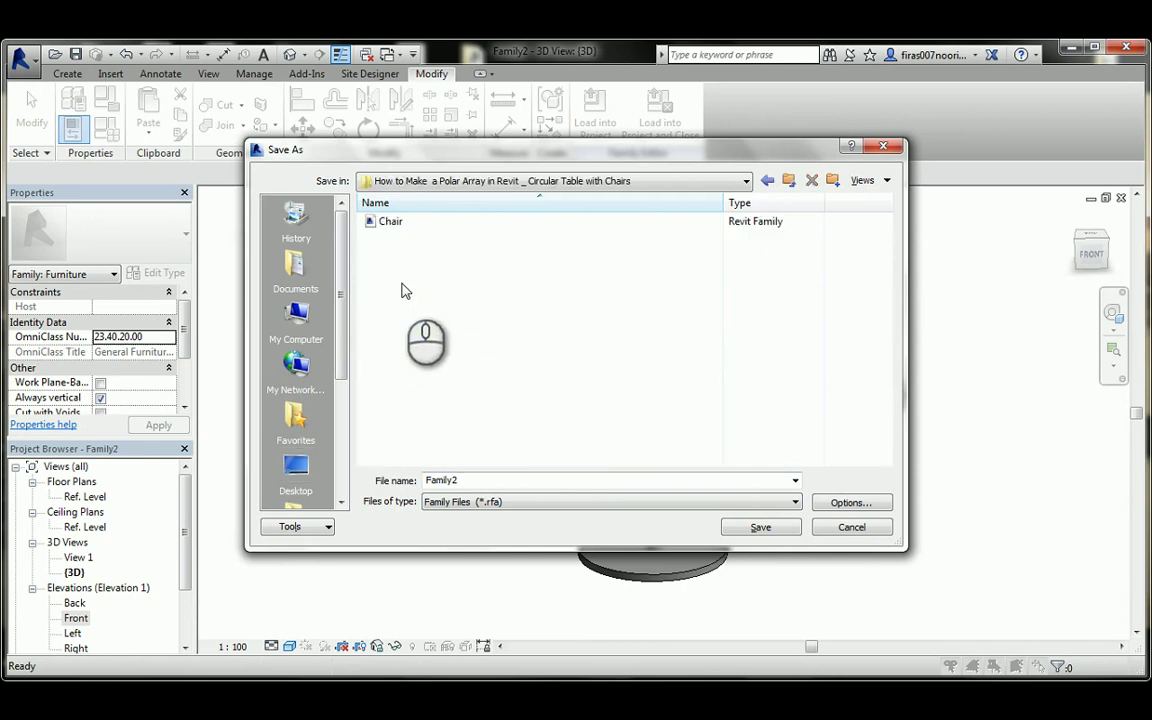
- Create a subfolder named Families and save the family in it as Cir_Table_Solid
right_click(404, 290)
click(452, 532)
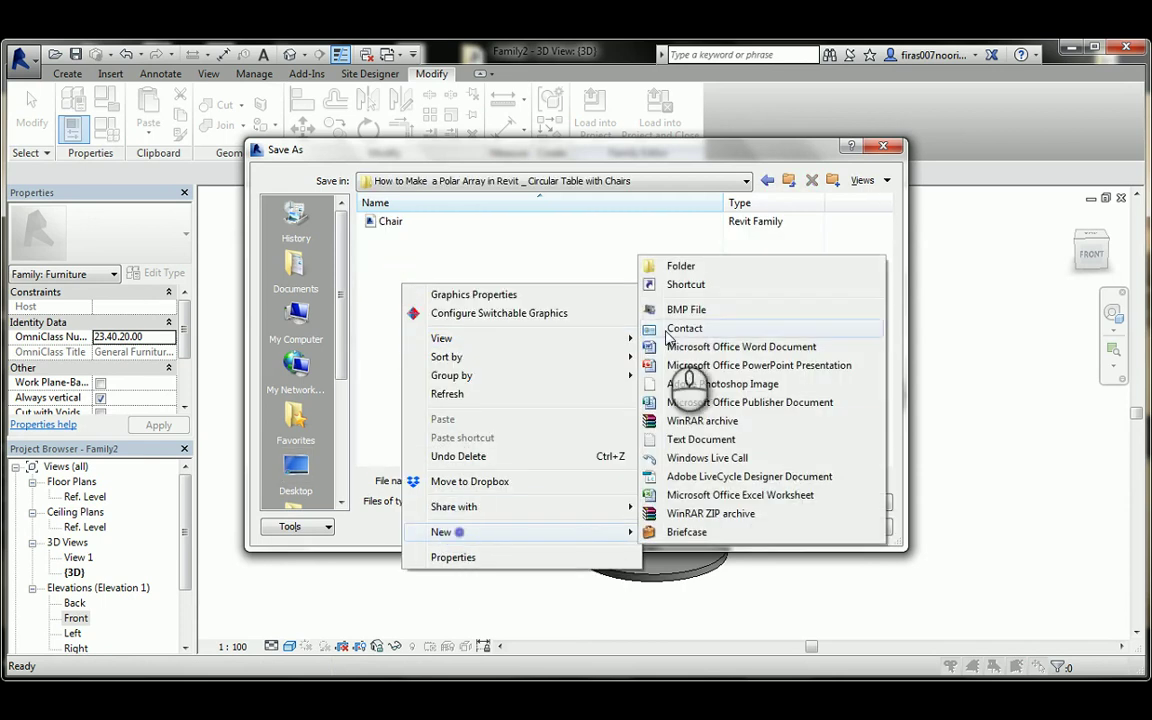
click(672, 266)
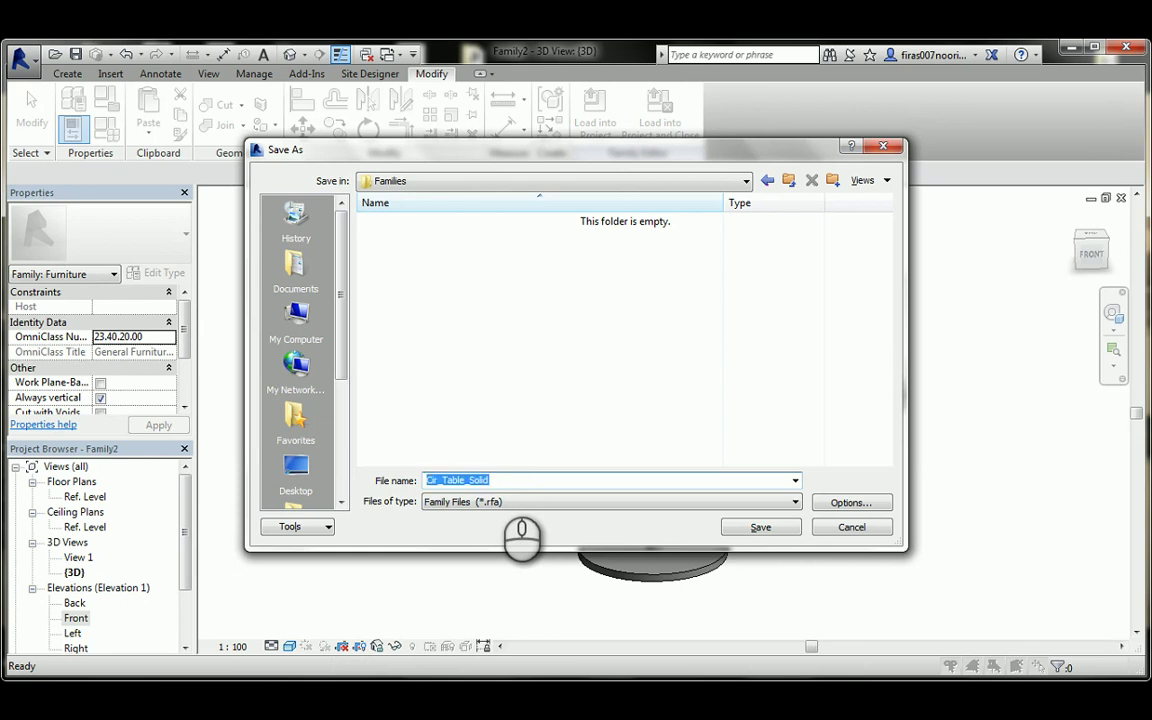
key(Return)
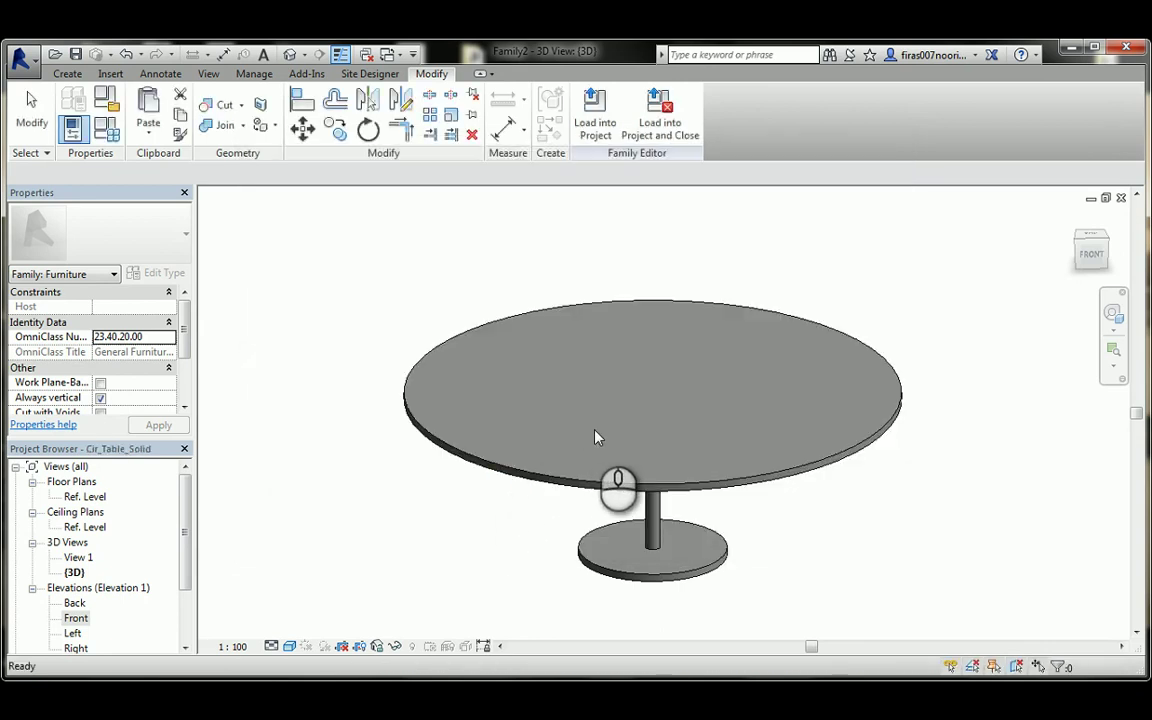
- Save a copy of the family in the Families folder as Cir_Table_Glass Panel
middle_drag(594, 437, 578, 422)
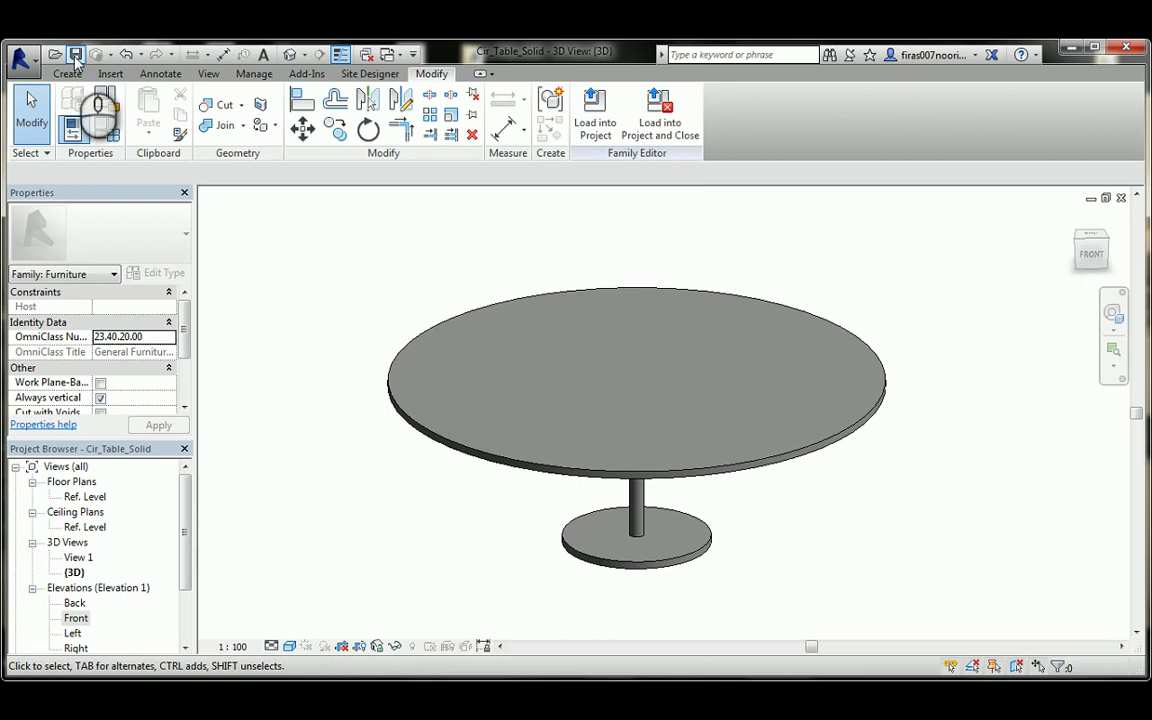
click(20, 57)
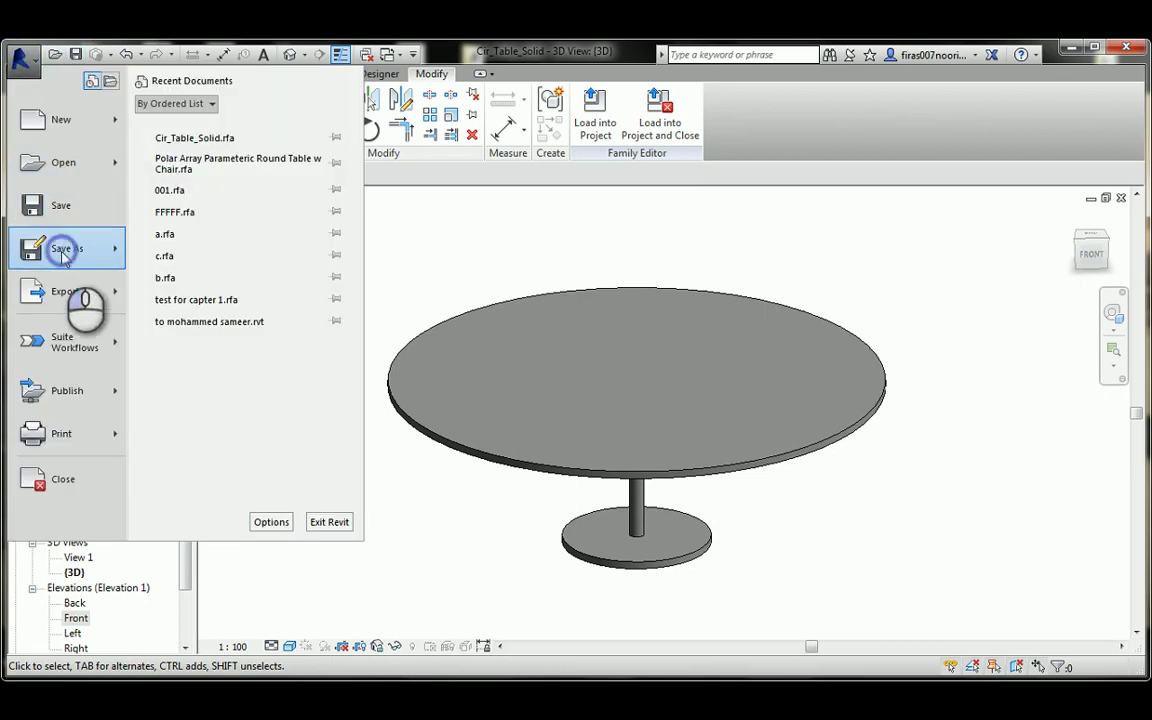
mouse_move(62, 255)
click(180, 190)
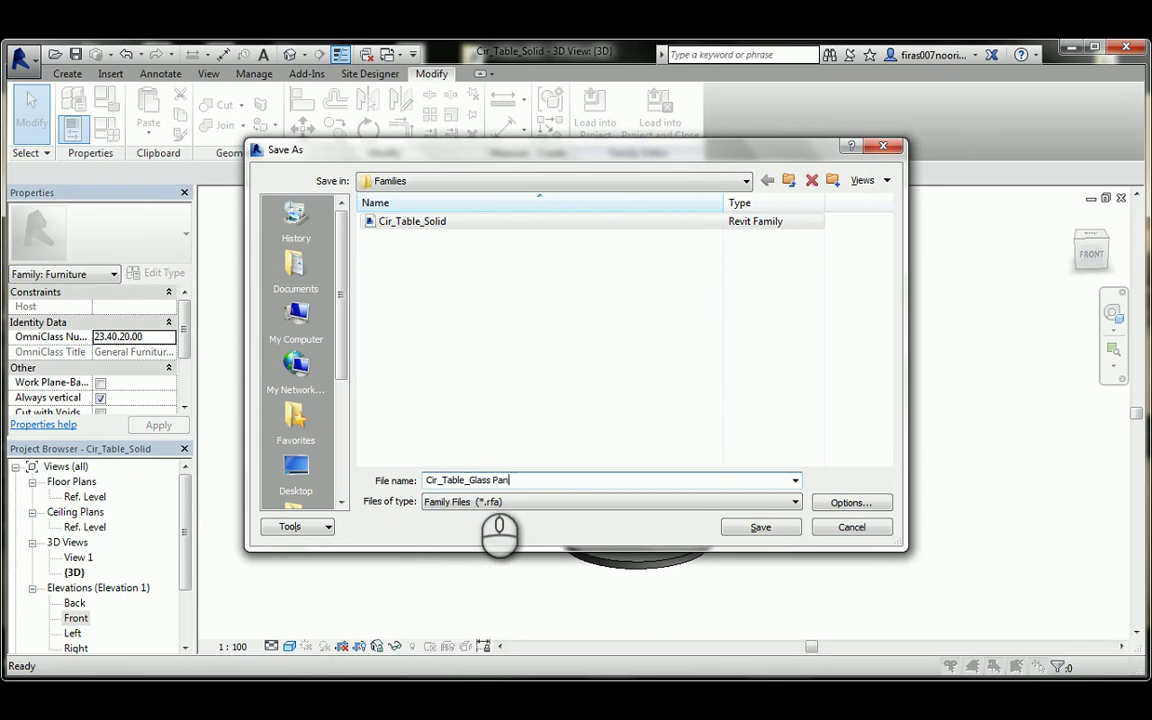
click(758, 527)
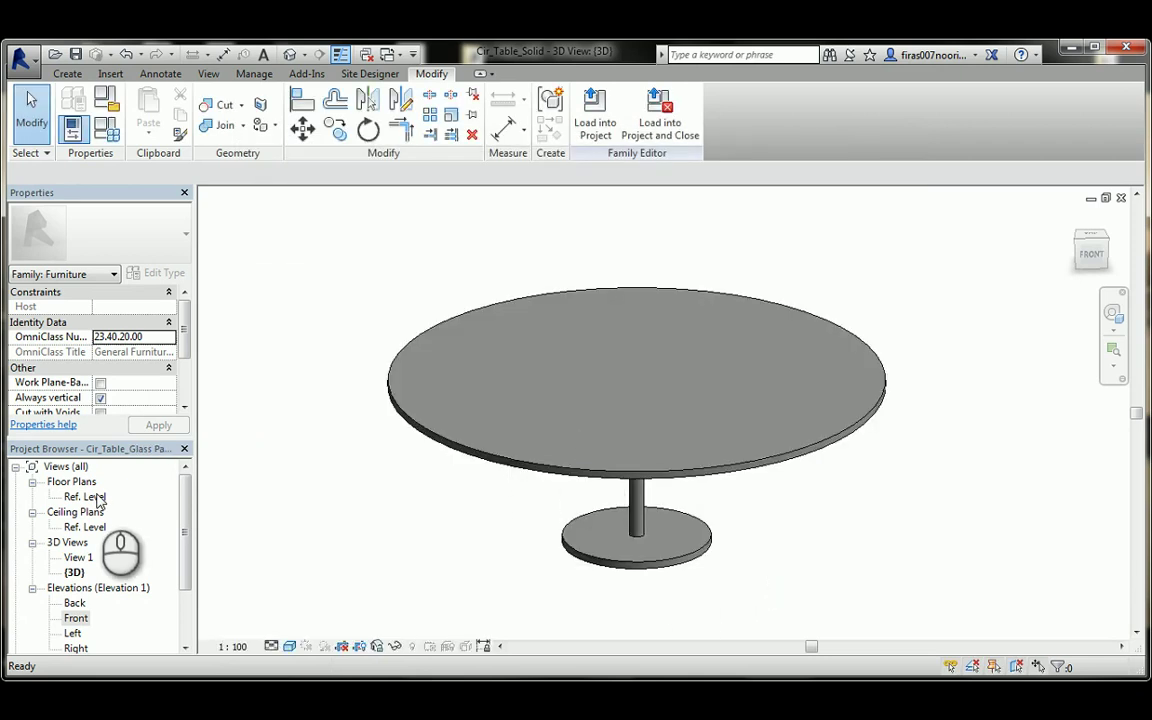
- In the Ref. Level floor plan, draw a vertical reference plane just inside the plane at the tabletop's right edge
double_click(87, 496)
scroll(540, 360, down, 5)
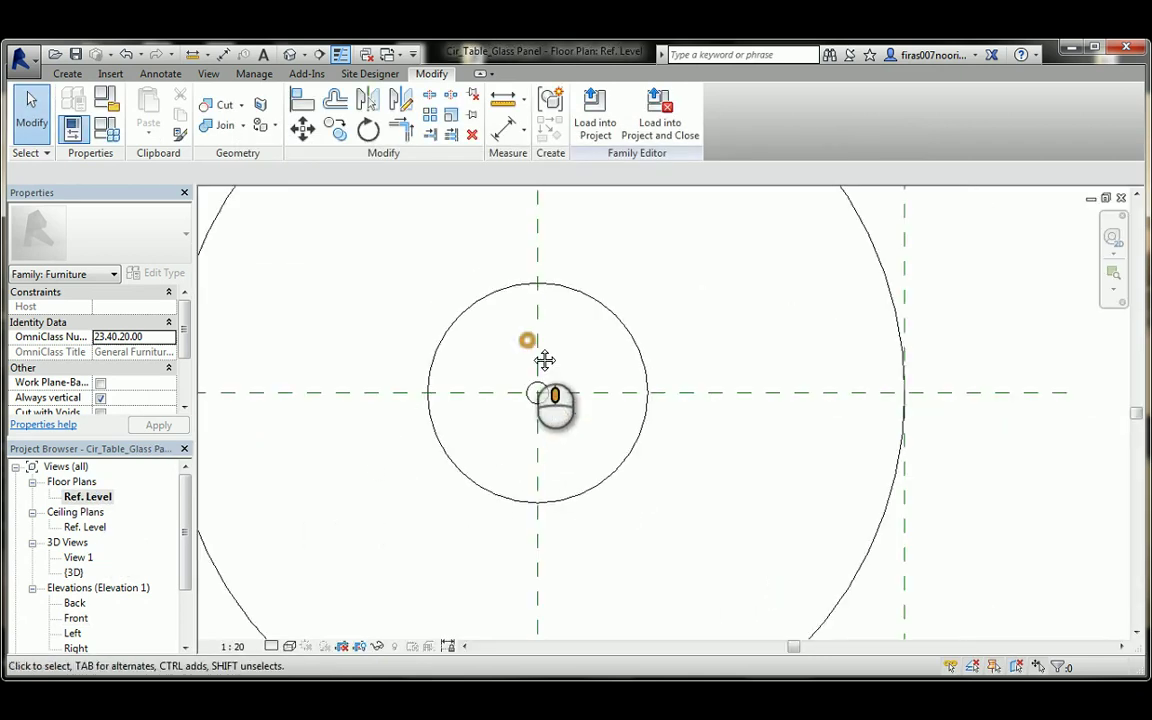
click(67, 73)
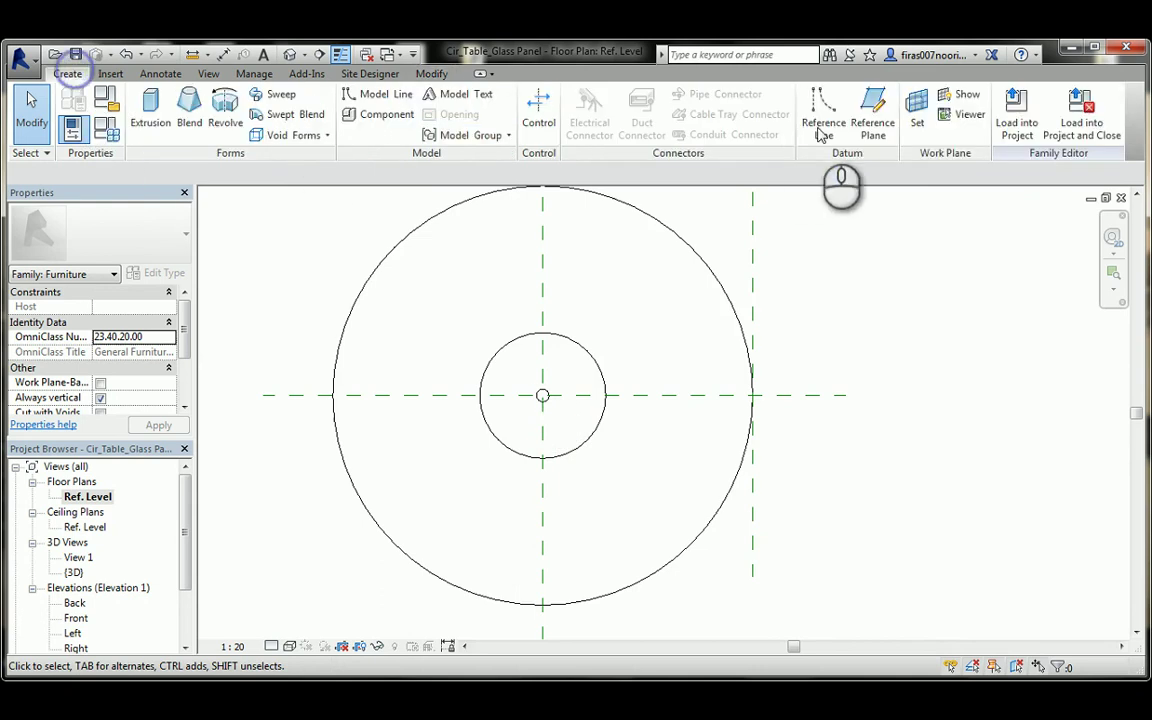
click(872, 112)
click(709, 225)
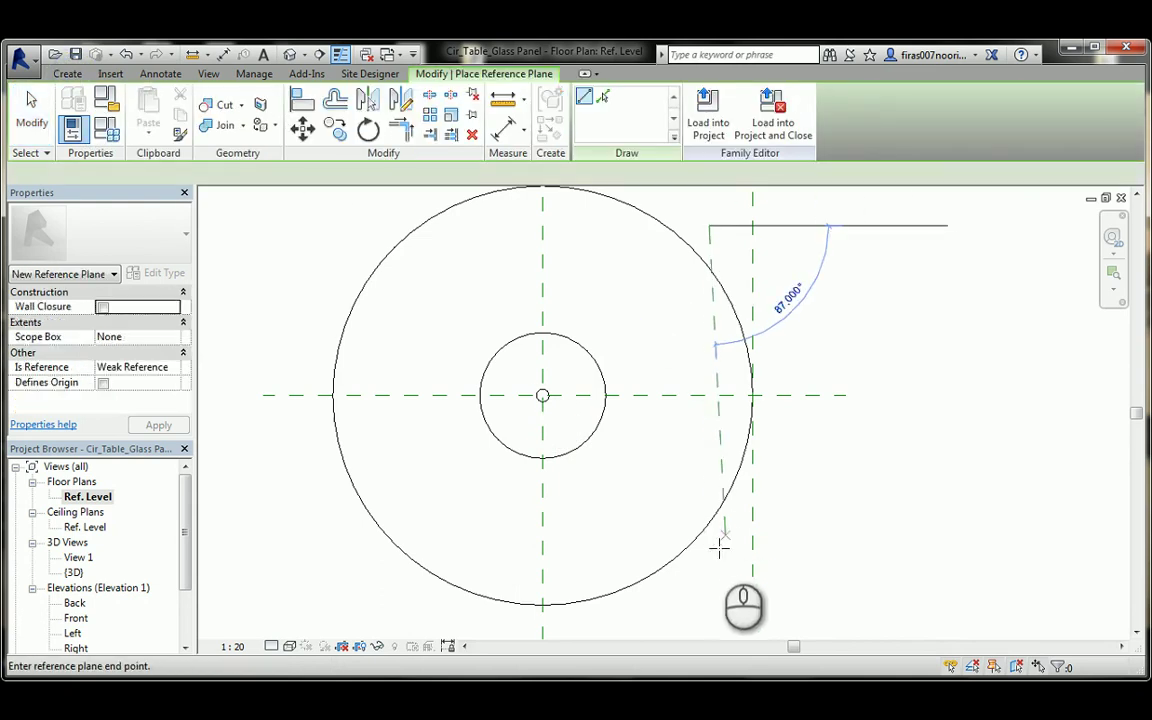
click(709, 549)
key(Escape)
key(Escape)
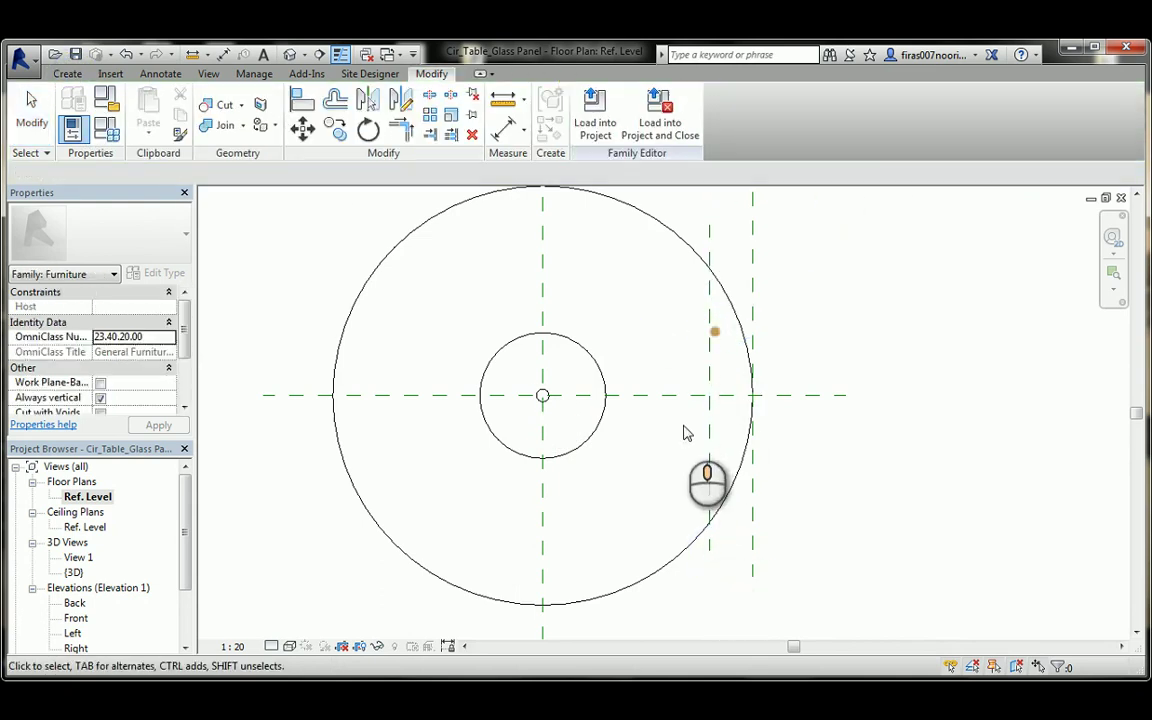
- Add an aligned dimension between the new reference plane and the plane at the tabletop's right edge
key(d)
key(i)
click(710, 235)
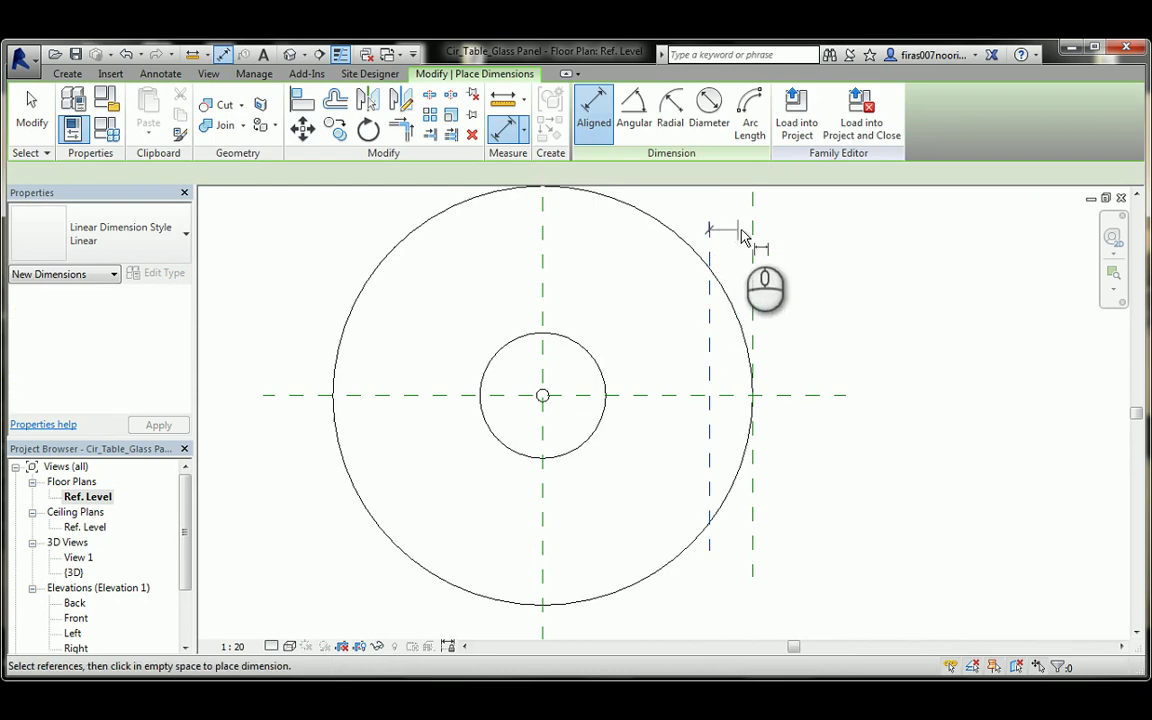
click(753, 224)
middle_drag(753, 224, 716, 386)
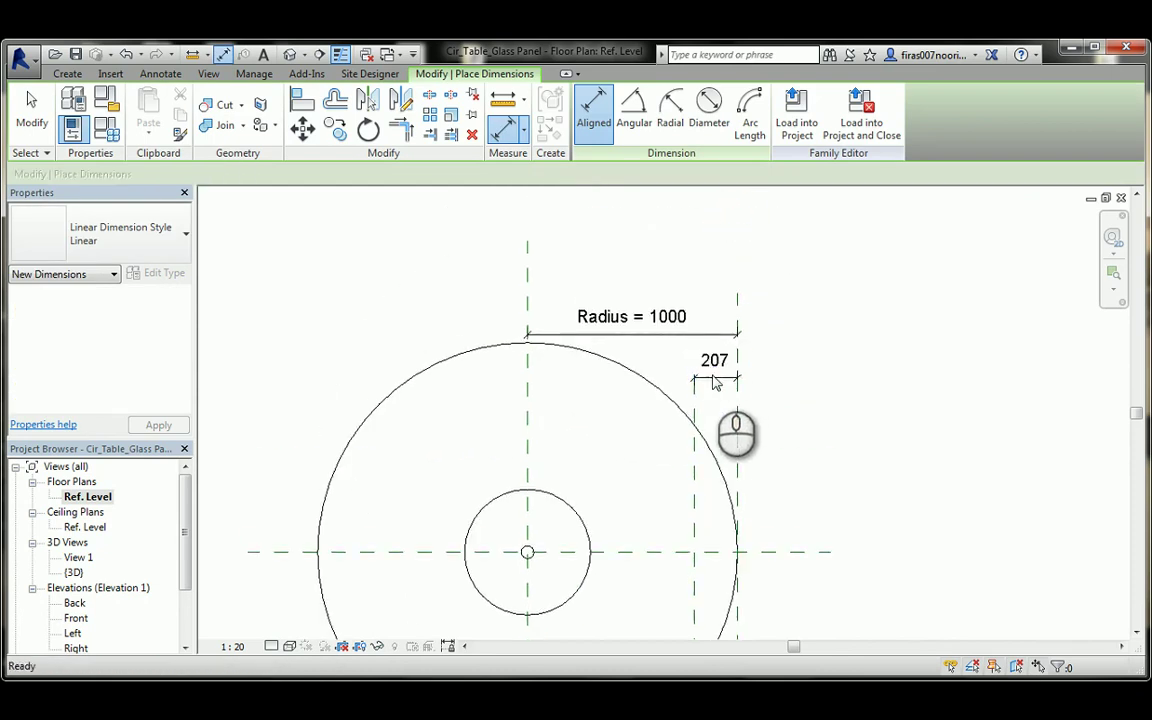
- Label the dimension between the two right-hand reference planes with a new family type parameter named Offset
key(Escape)
click(714, 380)
click(378, 174)
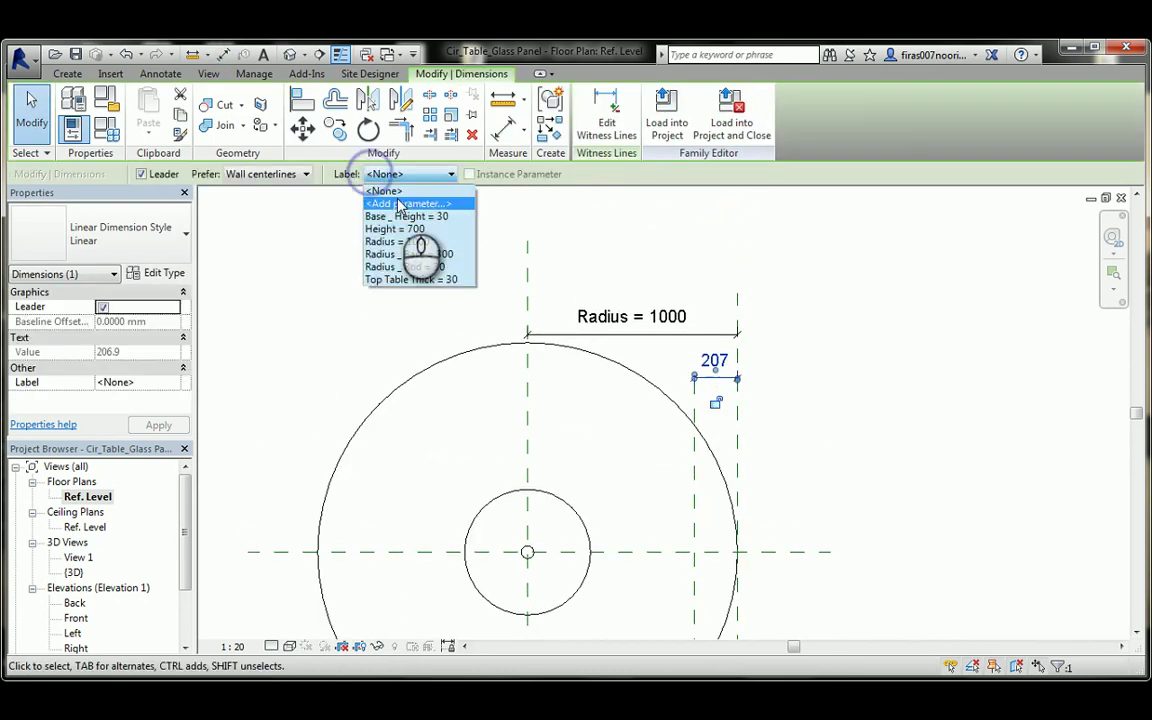
click(399, 204)
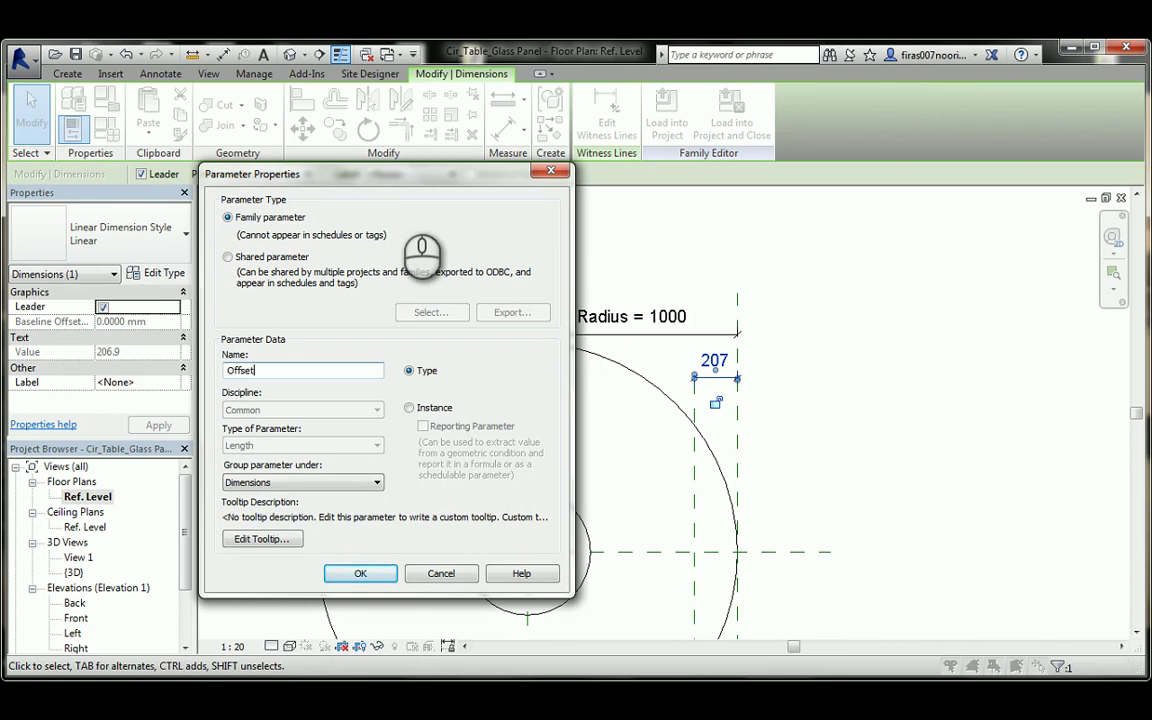
click(360, 573)
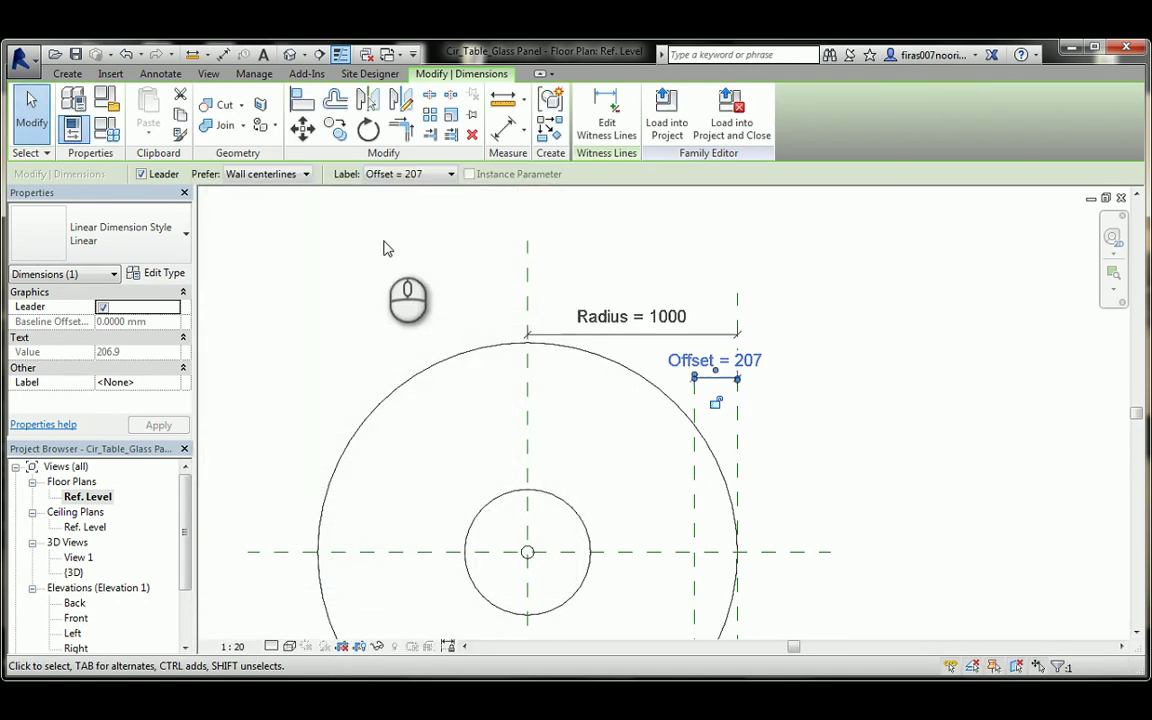
- Set the Offset parameter to 100 mm in the family types
click(104, 133)
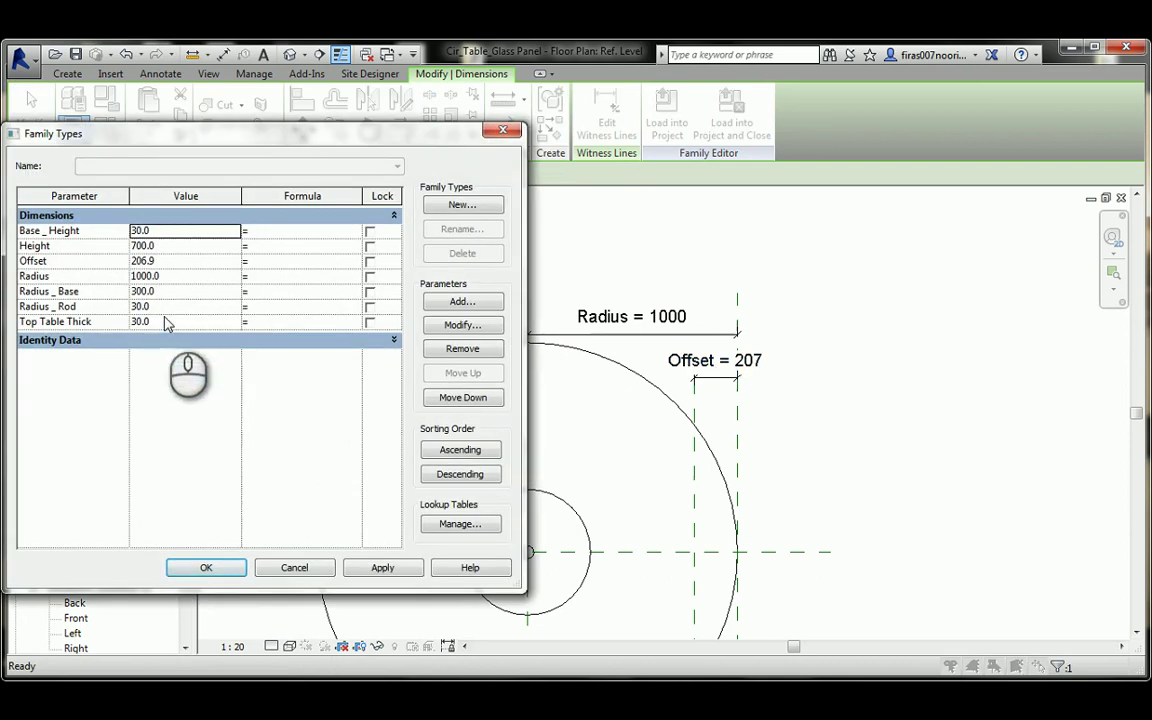
click(167, 261)
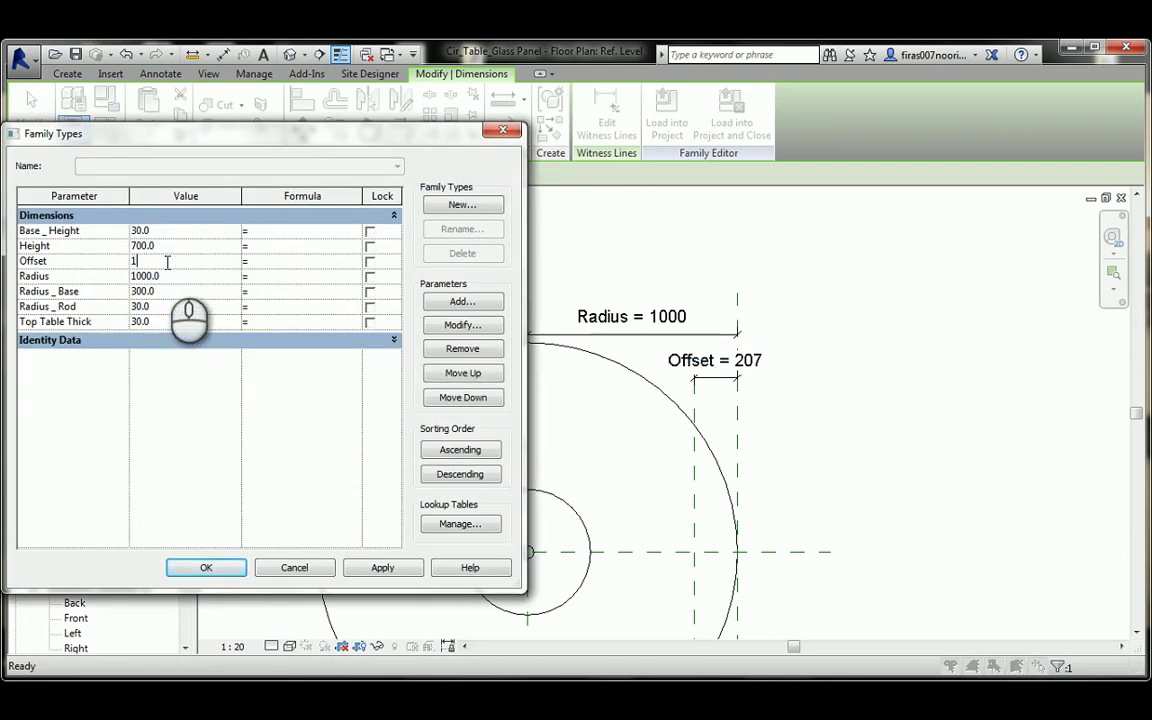
text(100)
click(206, 567)
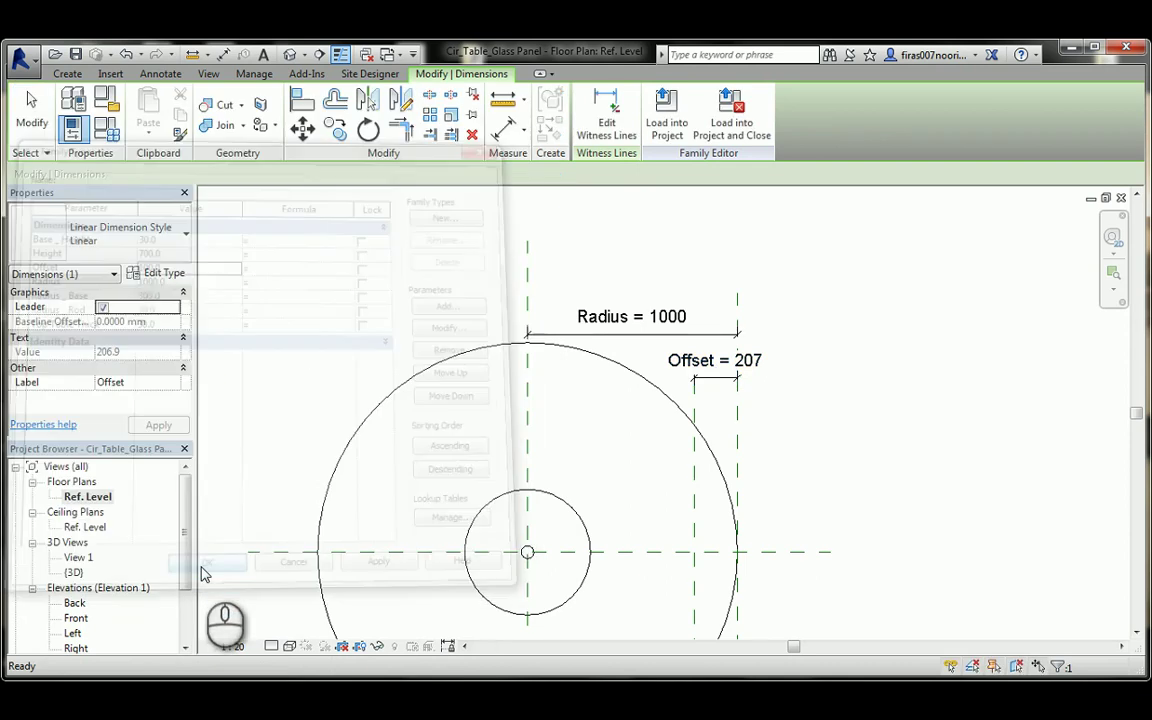
click(612, 459)
middle_drag(612, 459, 648, 399)
- Edit the tabletop extrusion, sketch a 900 mm radius inner circle from the table centre to the inner reference plane, and make its radius dimension permanent
click(68, 75)
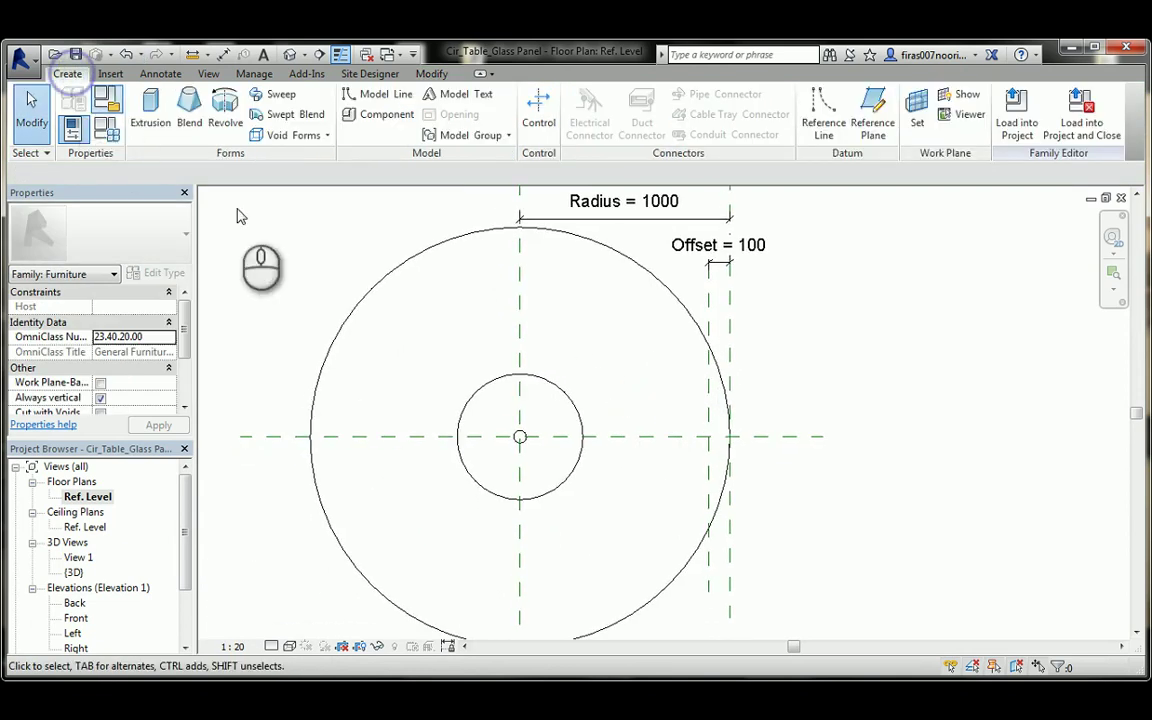
click(398, 273)
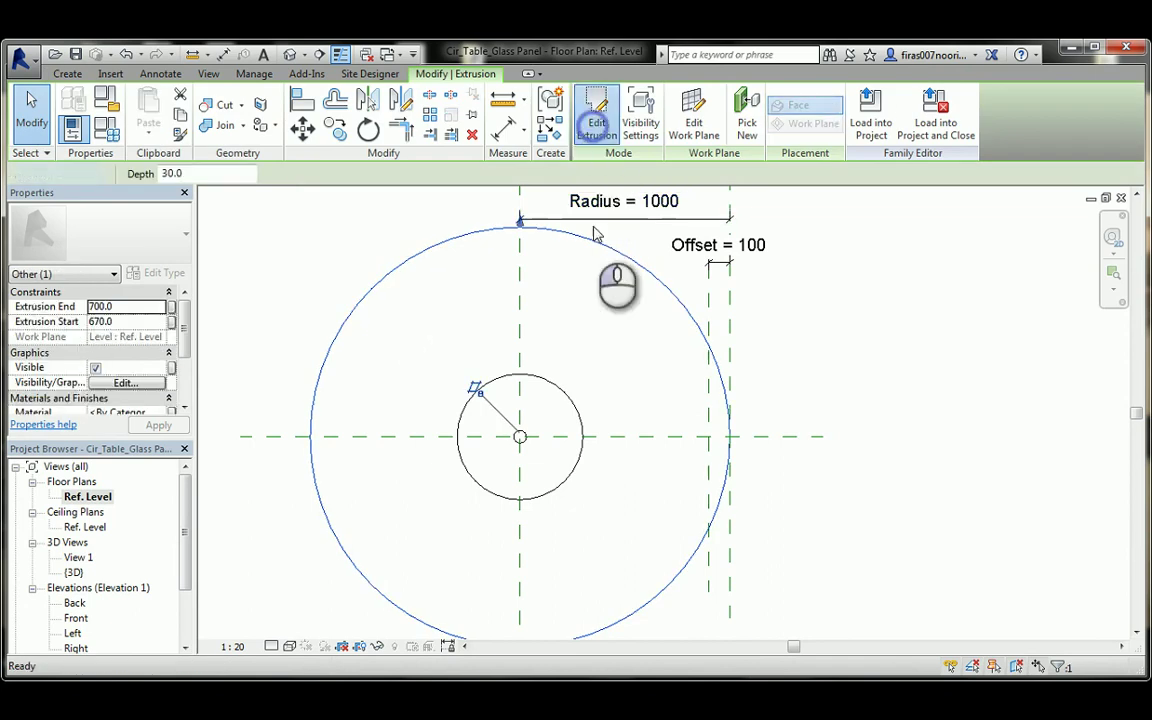
click(597, 115)
click(696, 94)
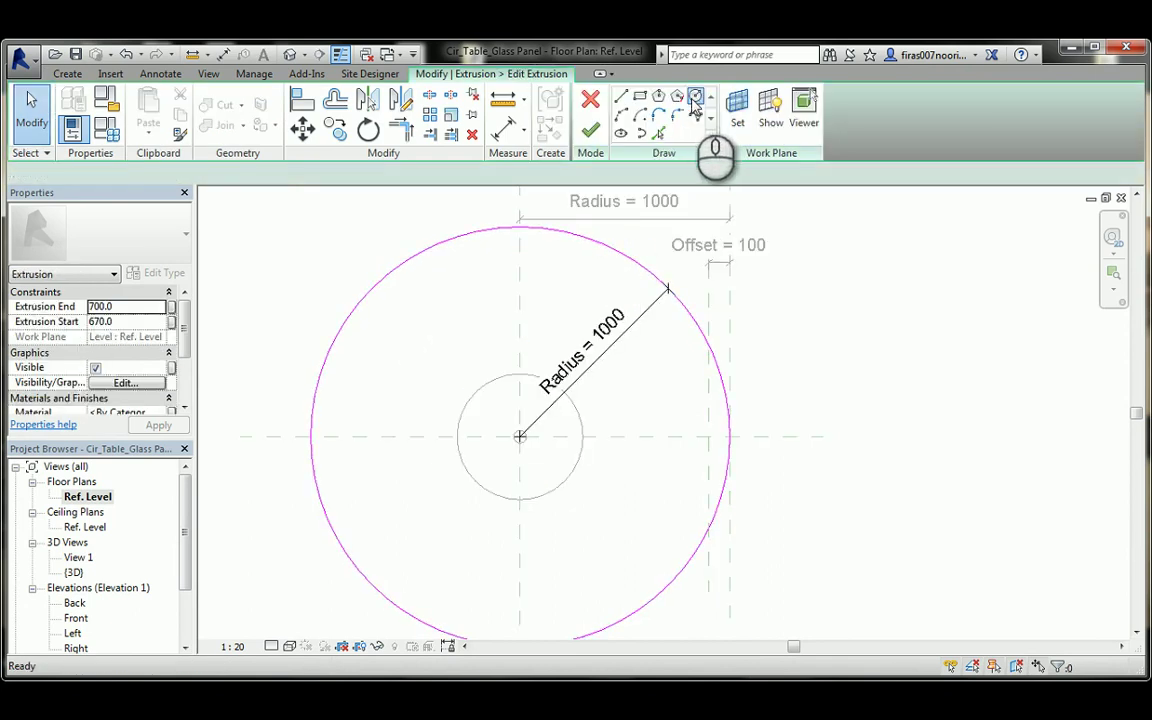
scroll(516, 437, up, 3)
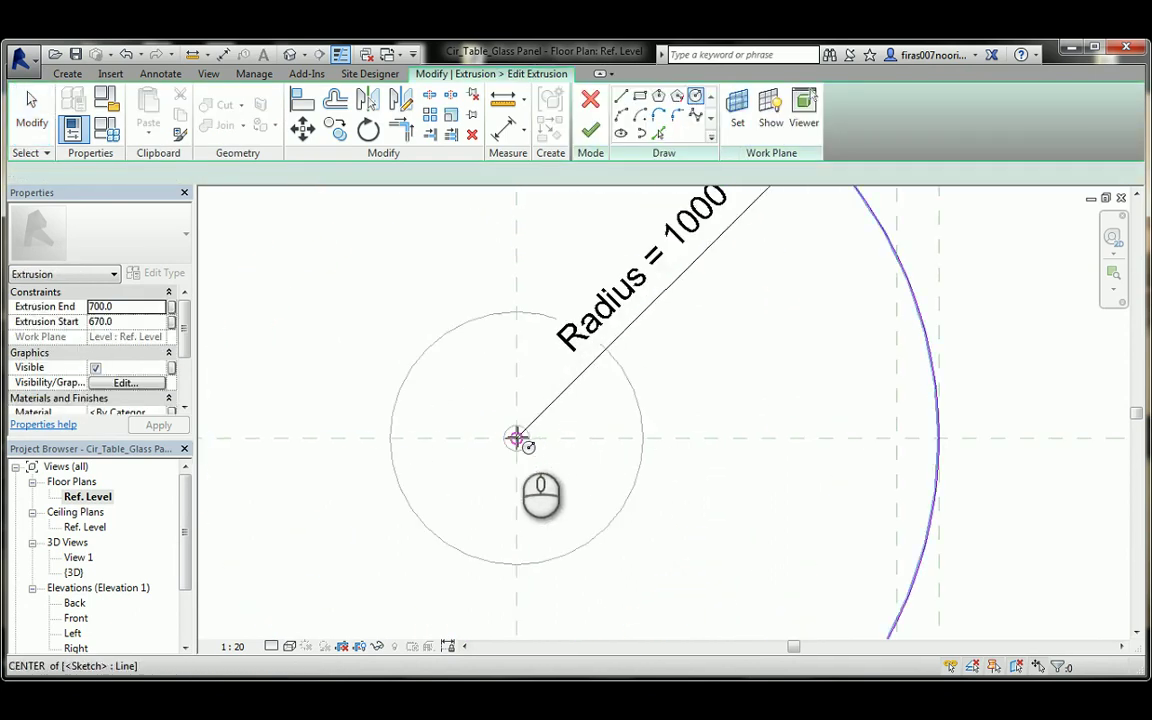
click(516, 437)
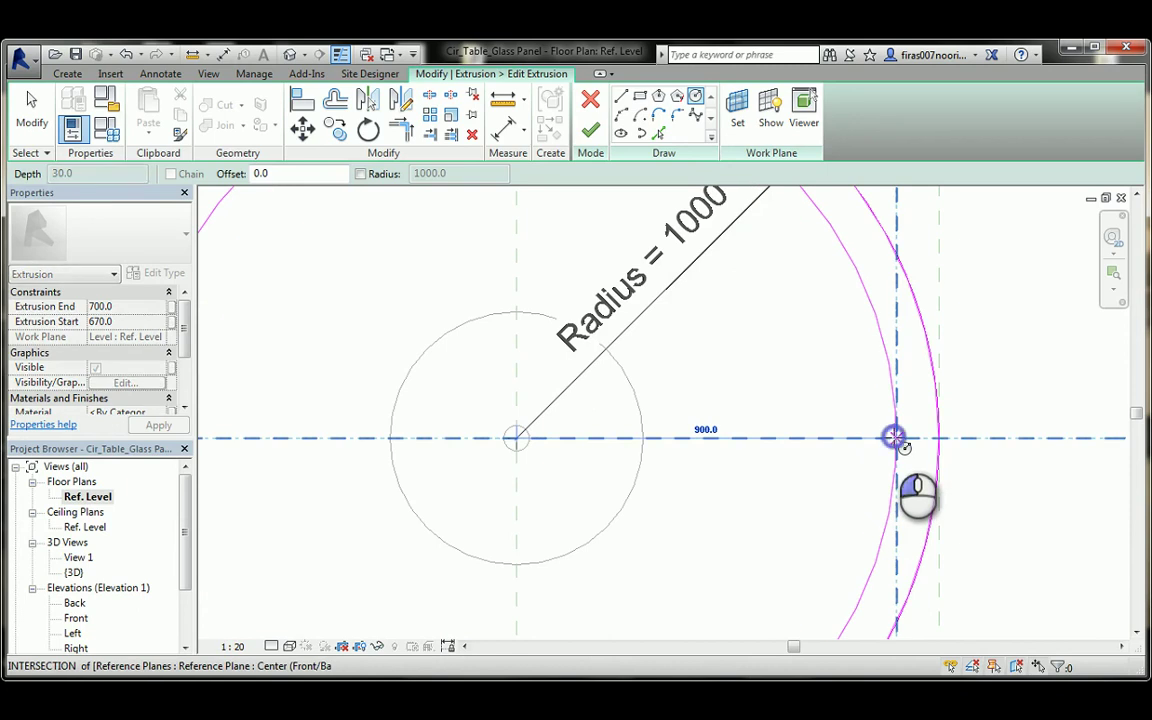
click(897, 438)
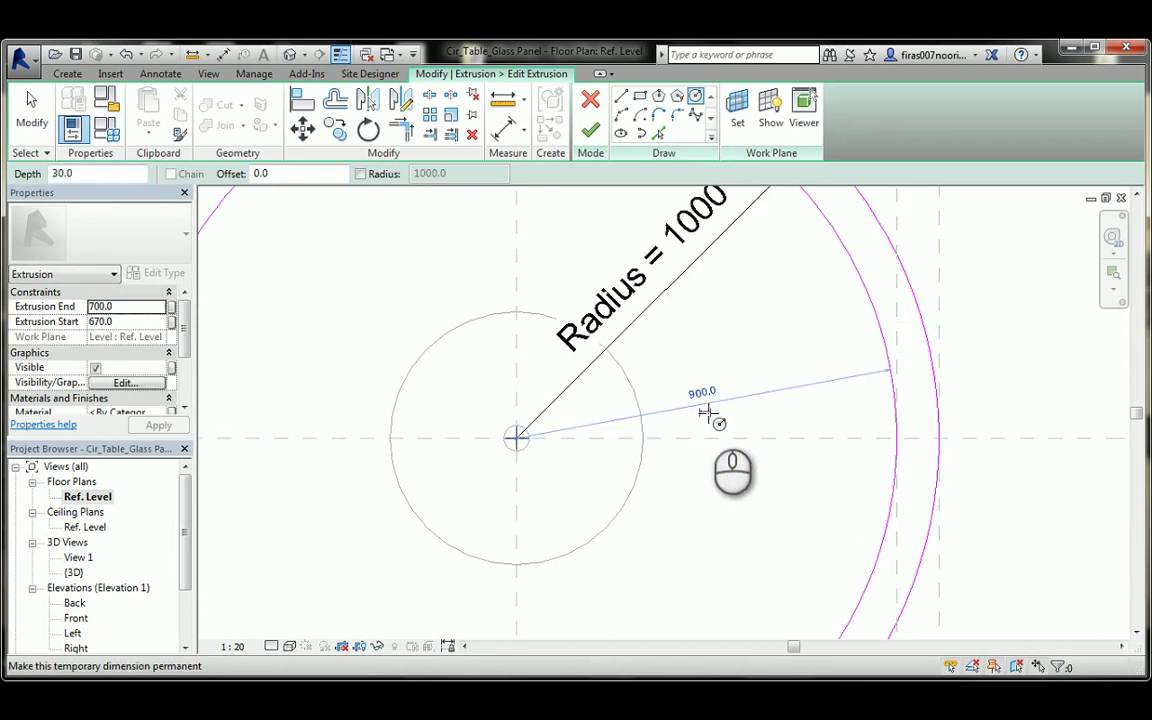
click(707, 413)
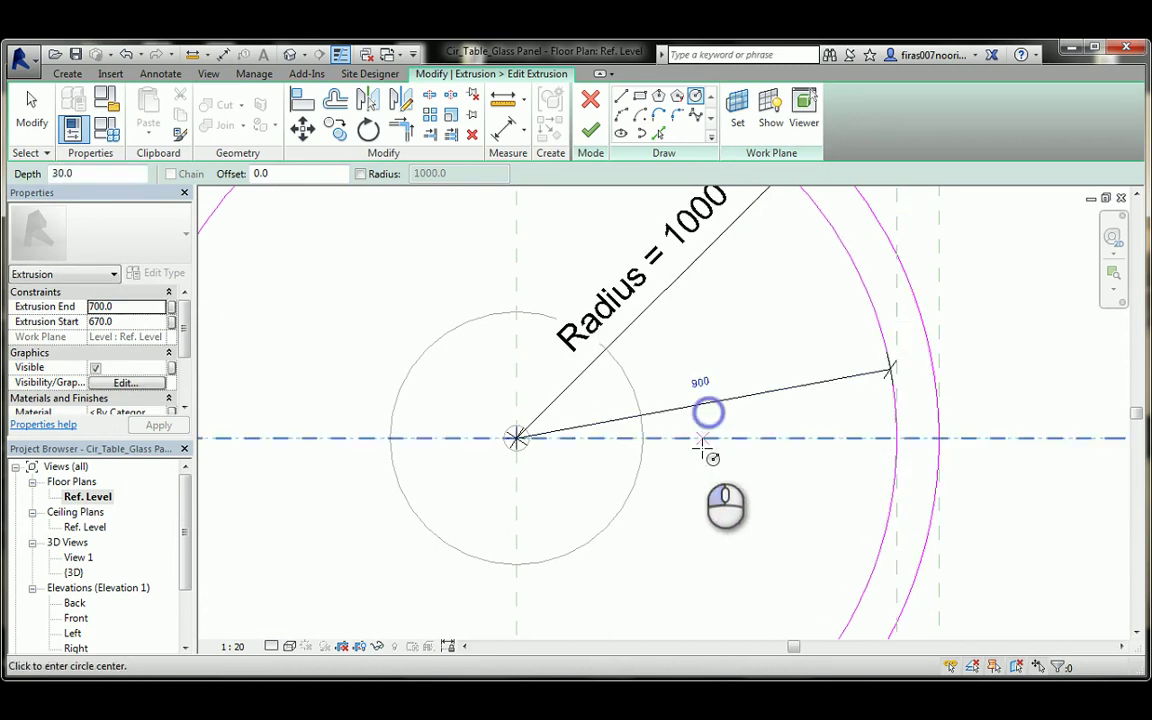
key(Escape)
- Add a length type parameter named Inner Radius with the formula Radius - Offset
click(714, 393)
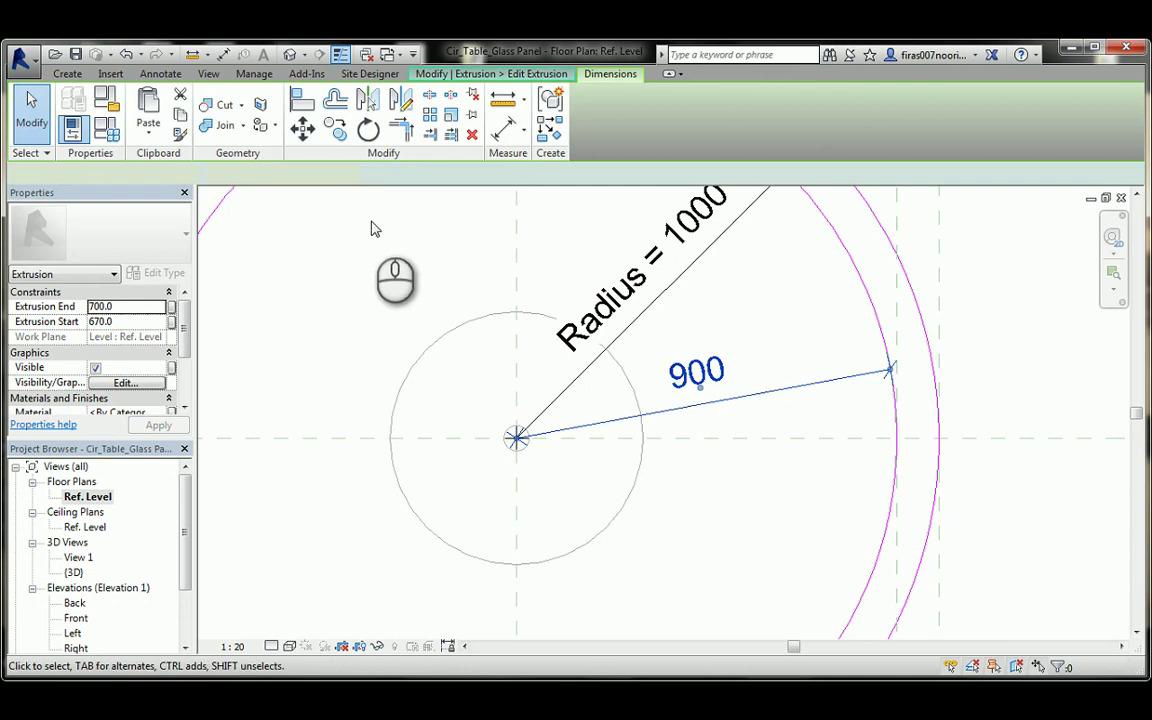
click(107, 128)
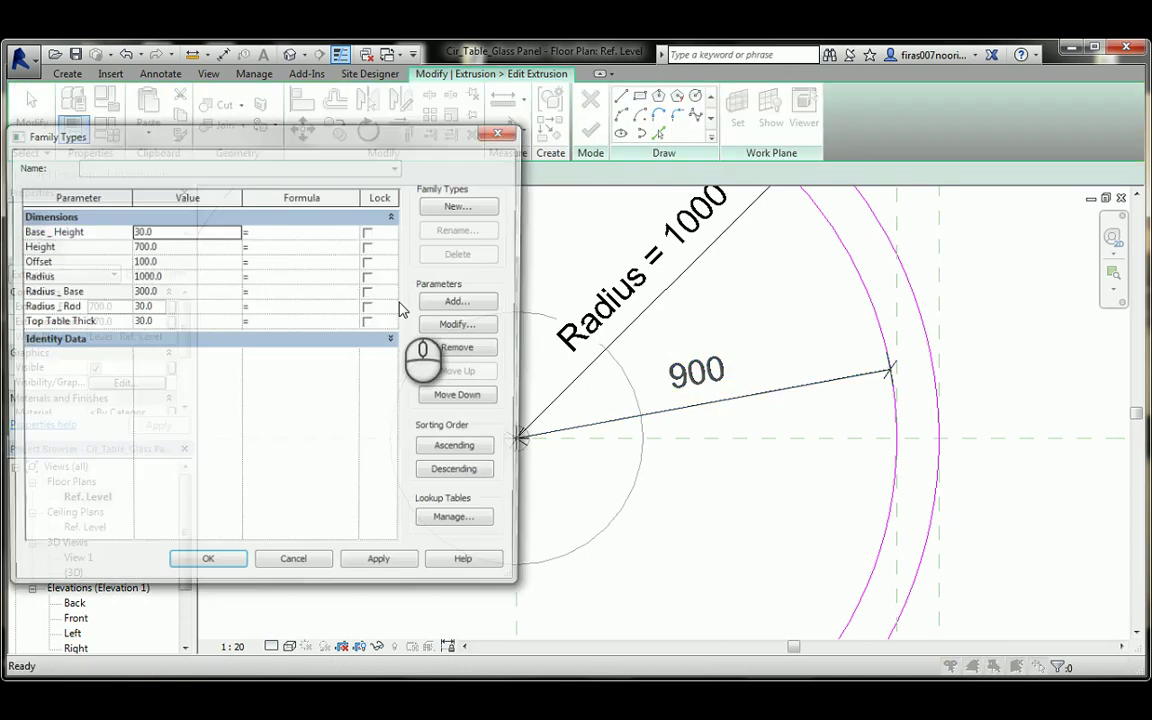
click(455, 304)
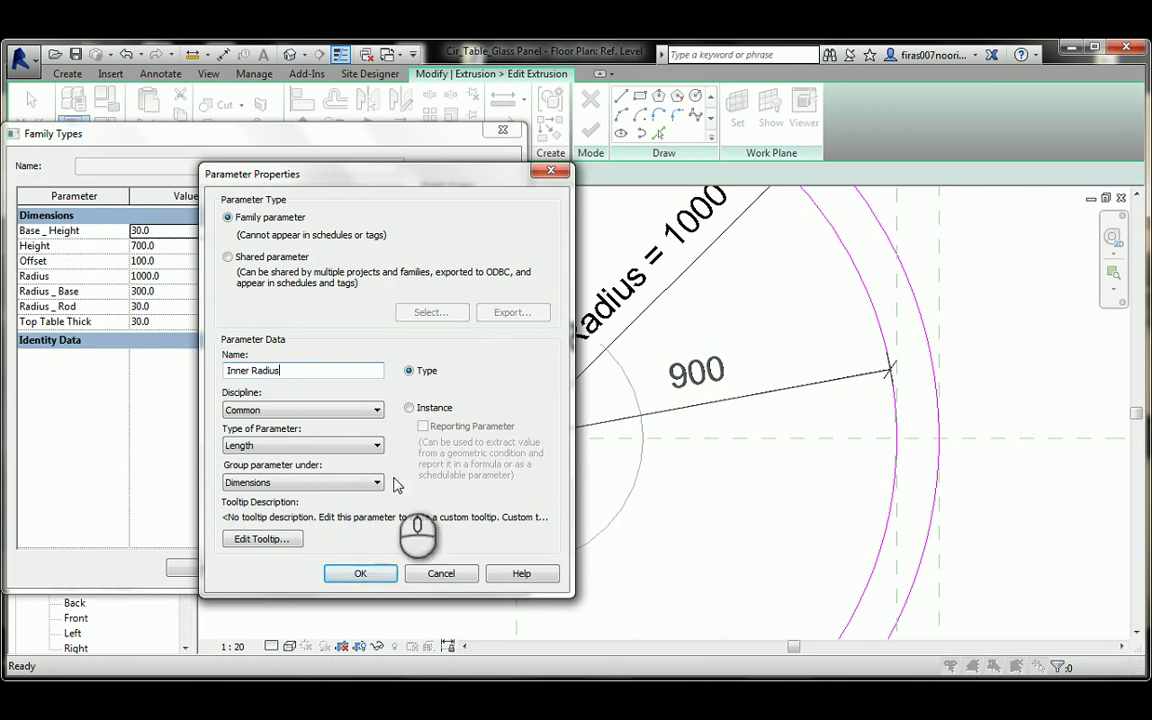
click(366, 573)
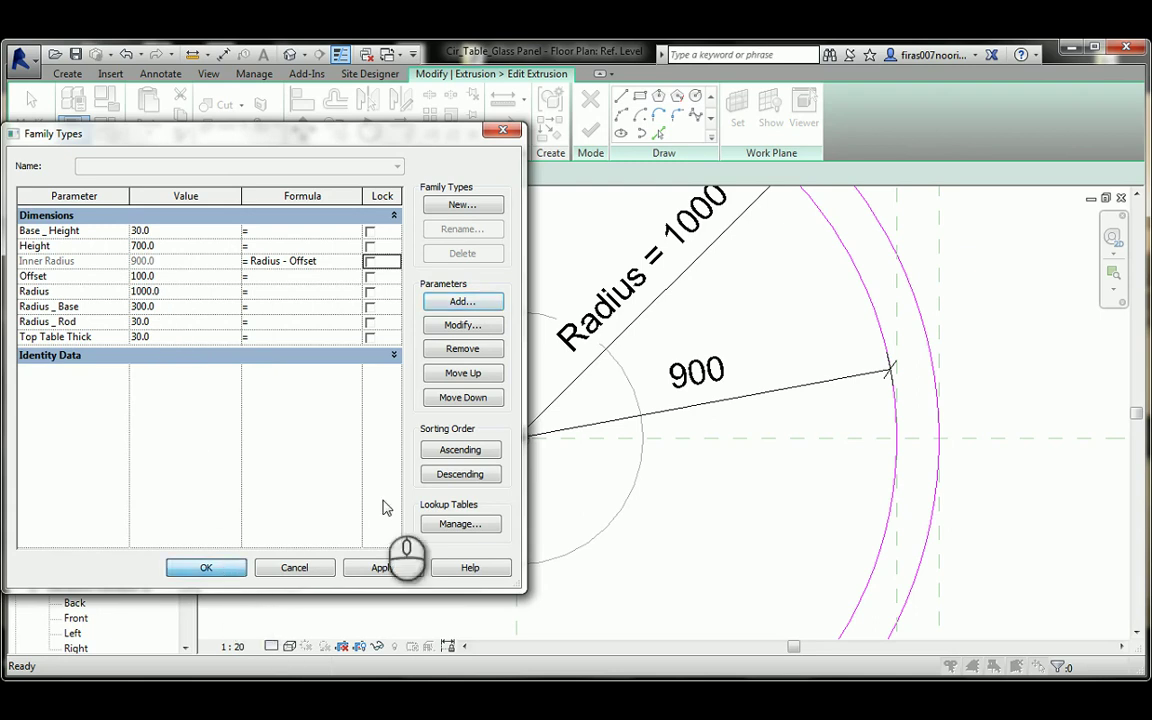
key(Return)
- Label the inner circle's radius dimension with the Inner Radius parameter and finish editing the tabletop extrusion
click(700, 411)
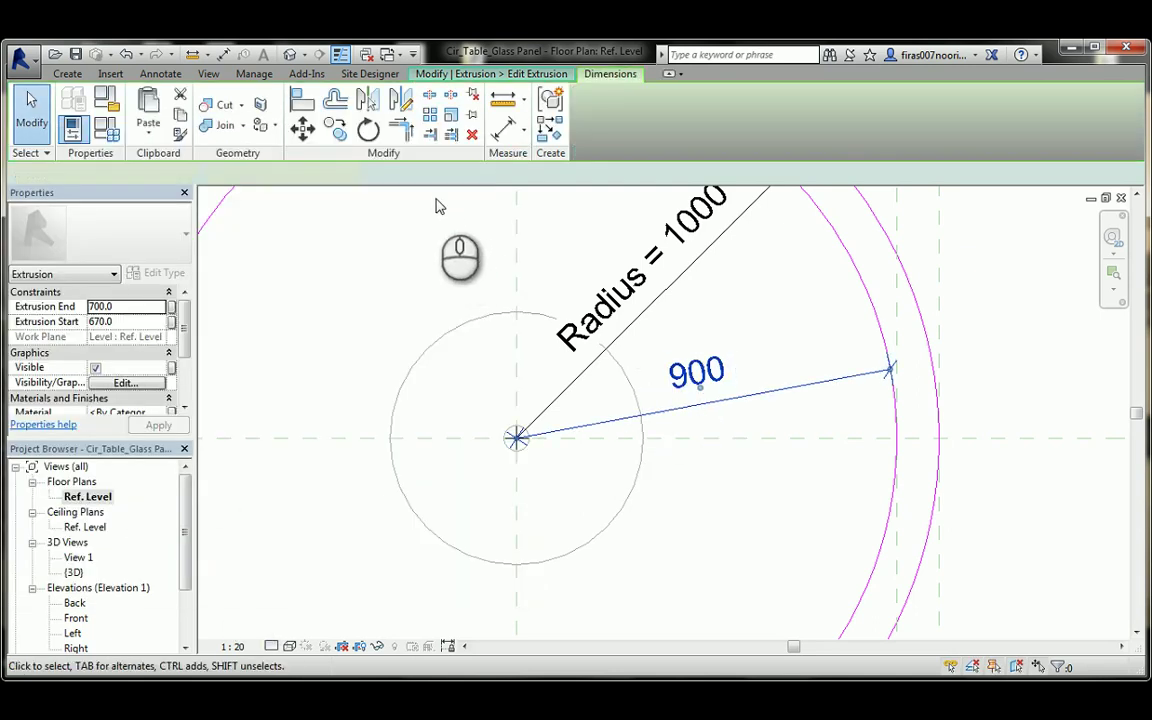
click(404, 175)
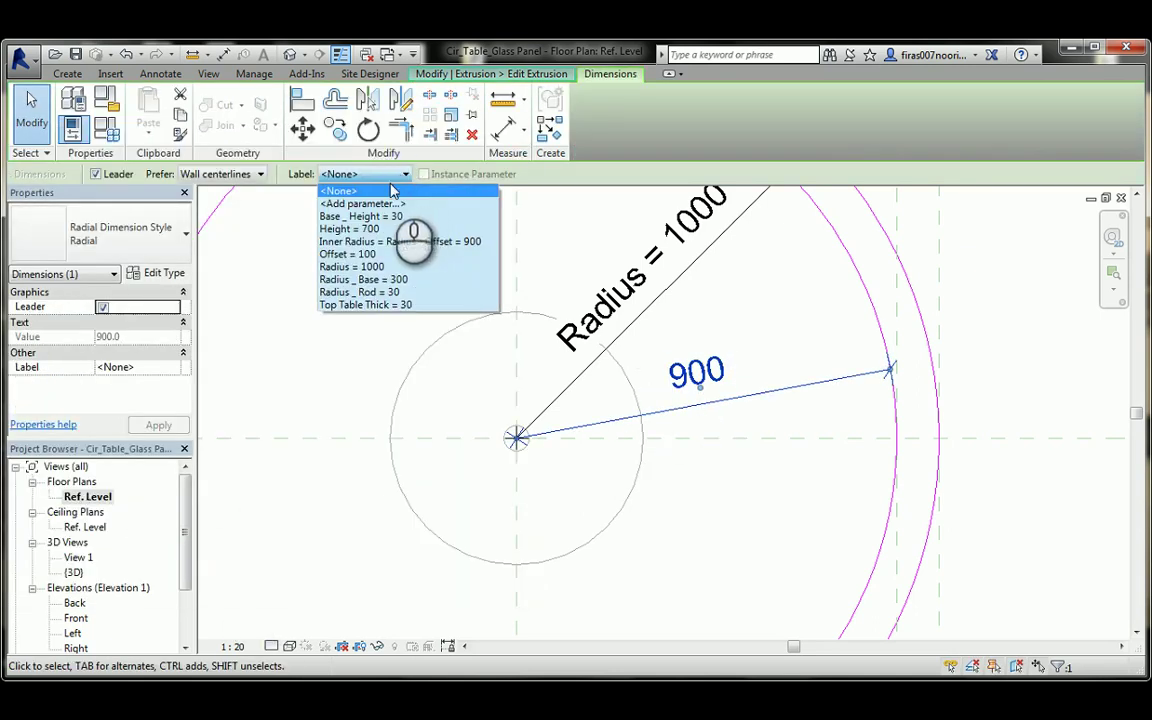
click(375, 241)
middle_drag(408, 322, 420, 365)
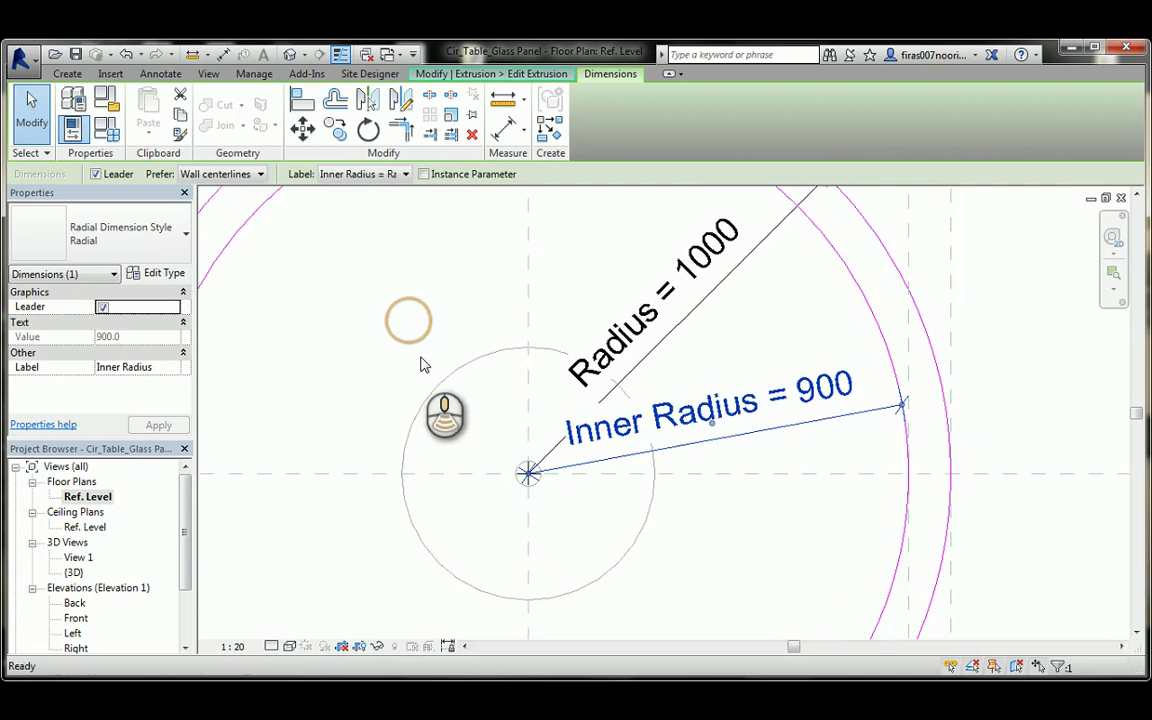
scroll(420, 365, down, 3)
click(520, 199)
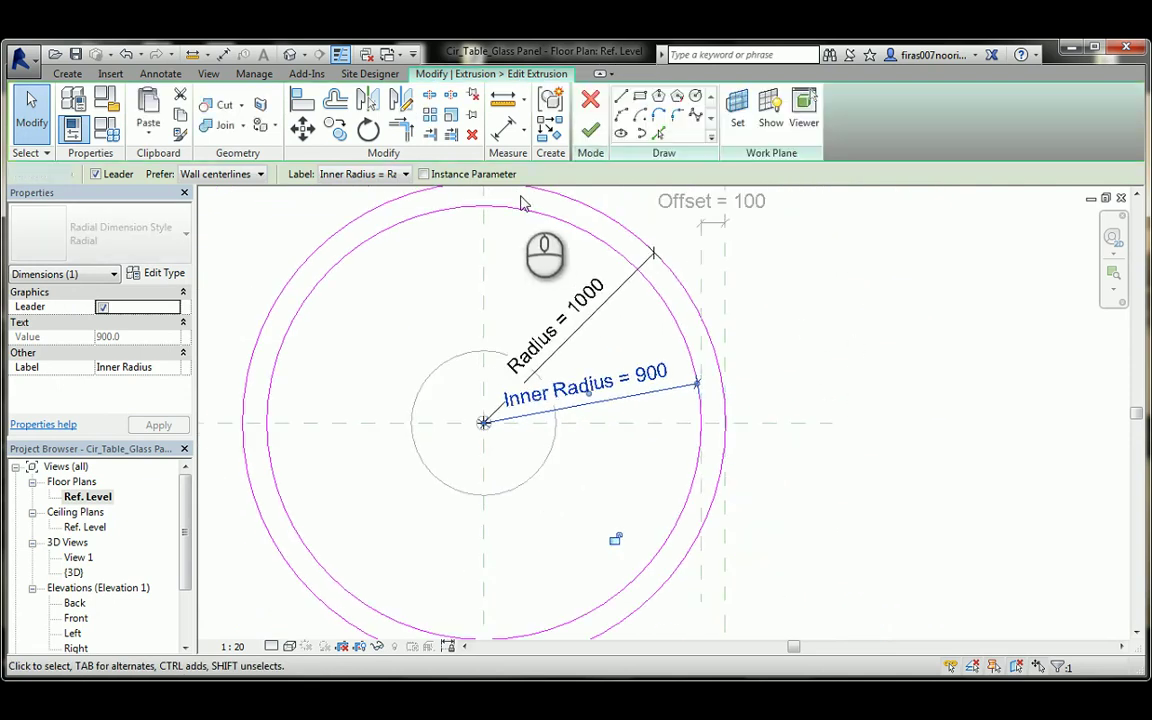
click(589, 134)
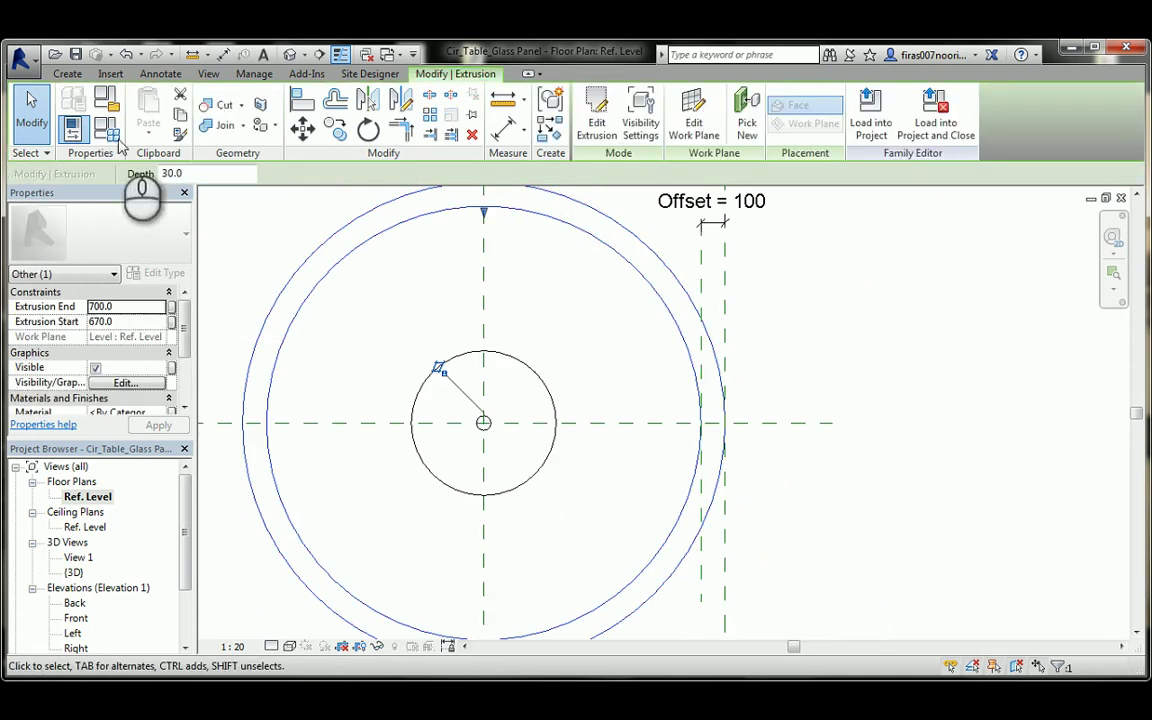
- Test the tabletop ring by setting the Radius parameter to 900 mm and applying it
click(107, 128)
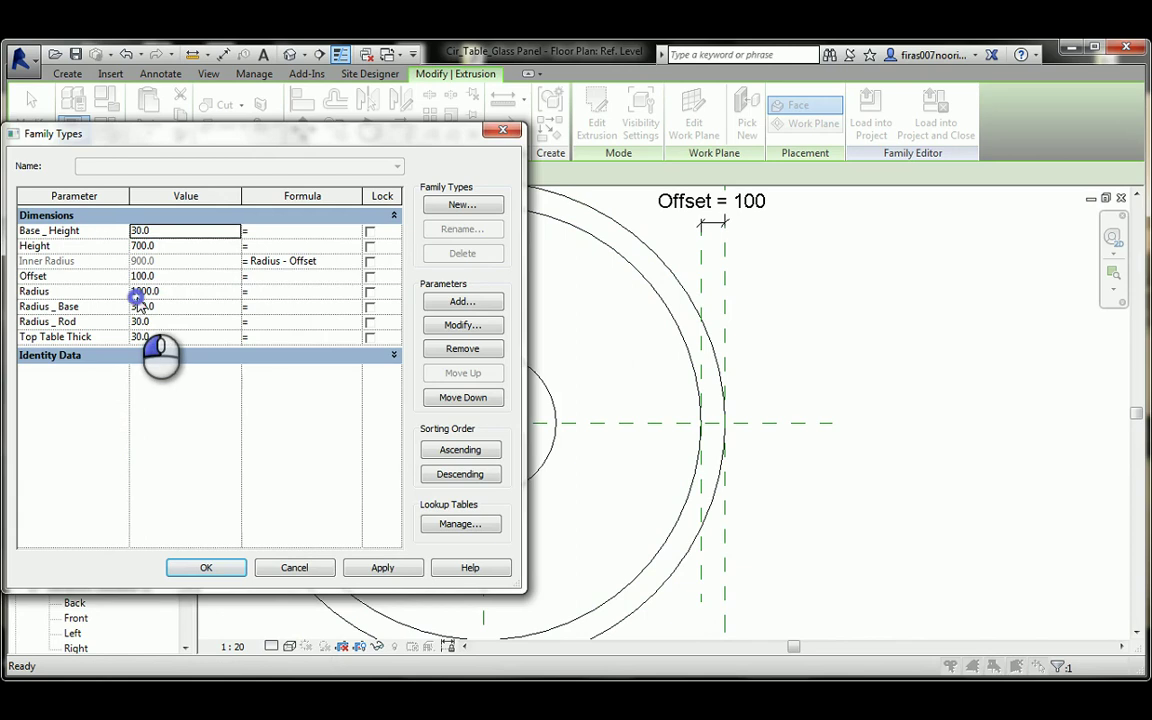
click(137, 296)
text(9)
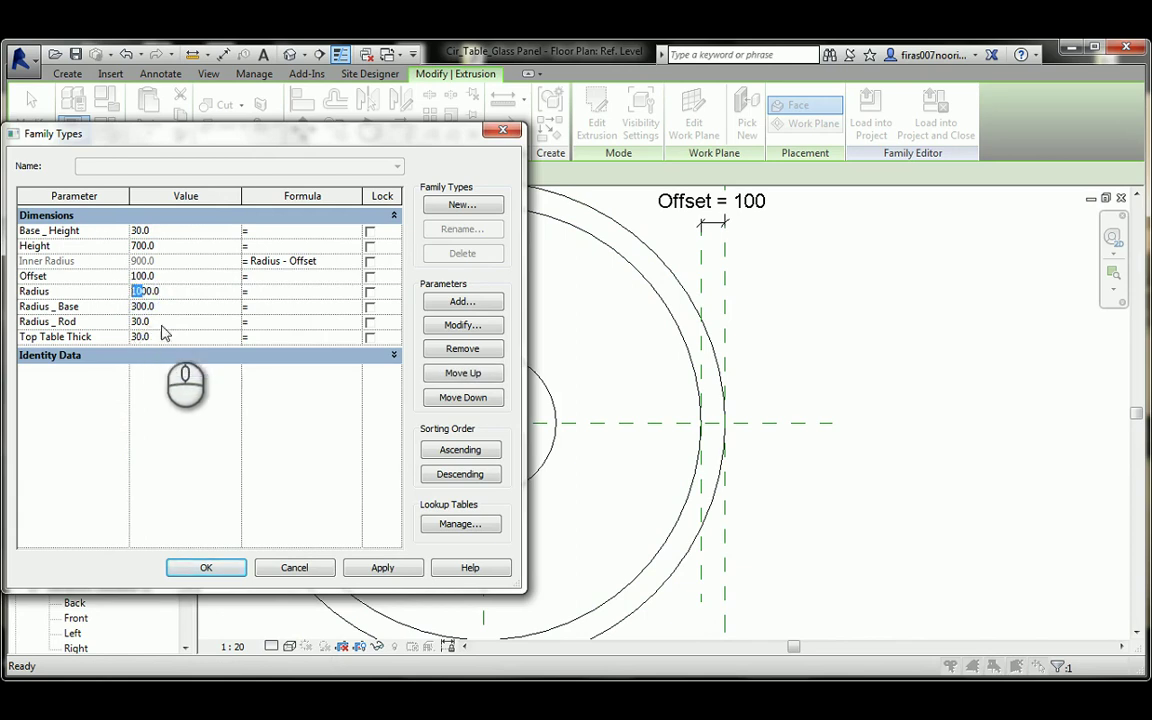
click(379, 568)
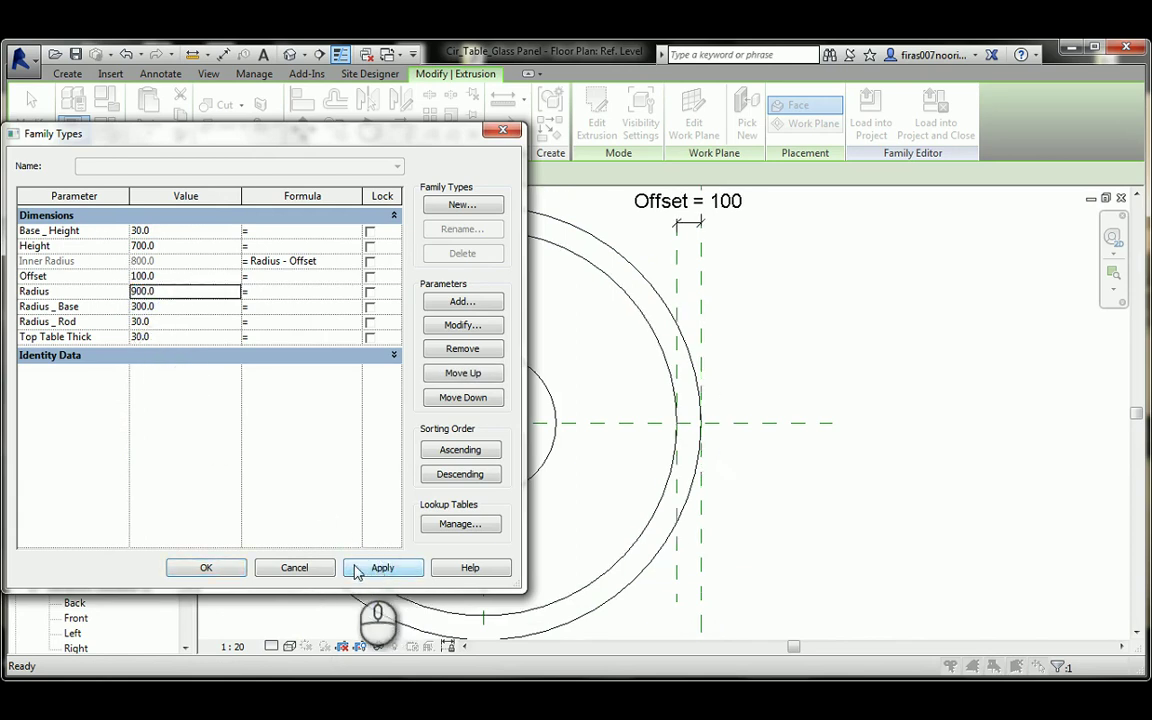
- Test the tabletop ring by setting the Offset parameter to 200 mm and applying it
click(212, 567)
click(676, 418)
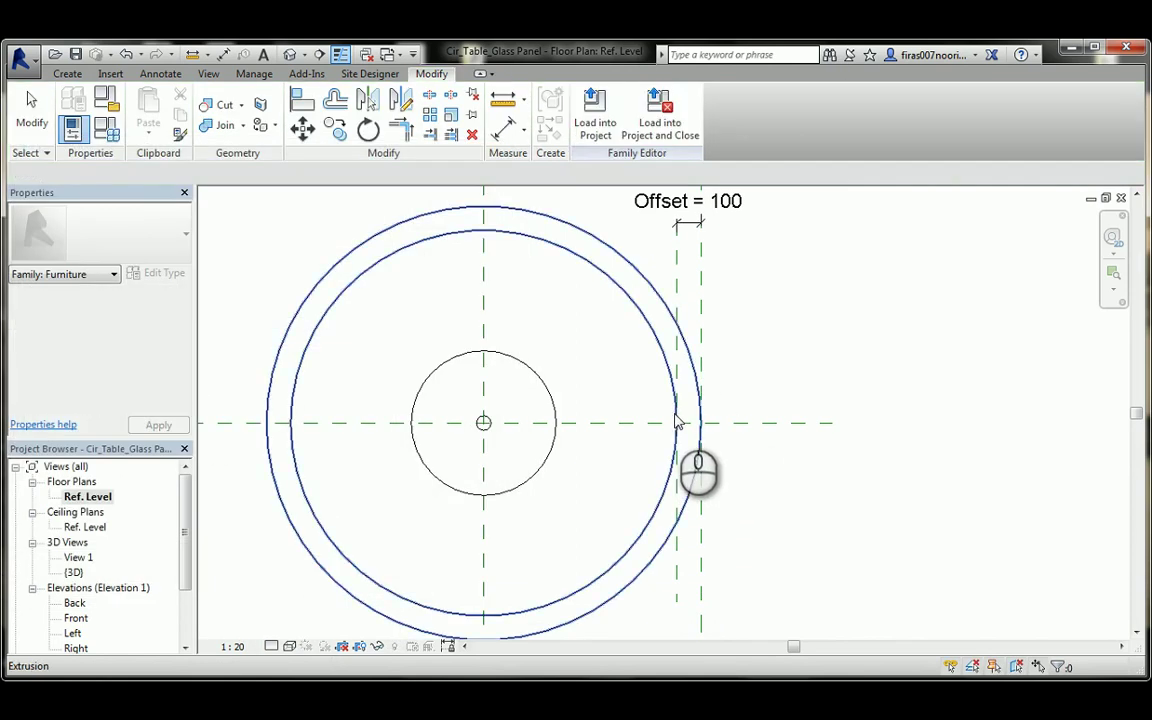
click(104, 130)
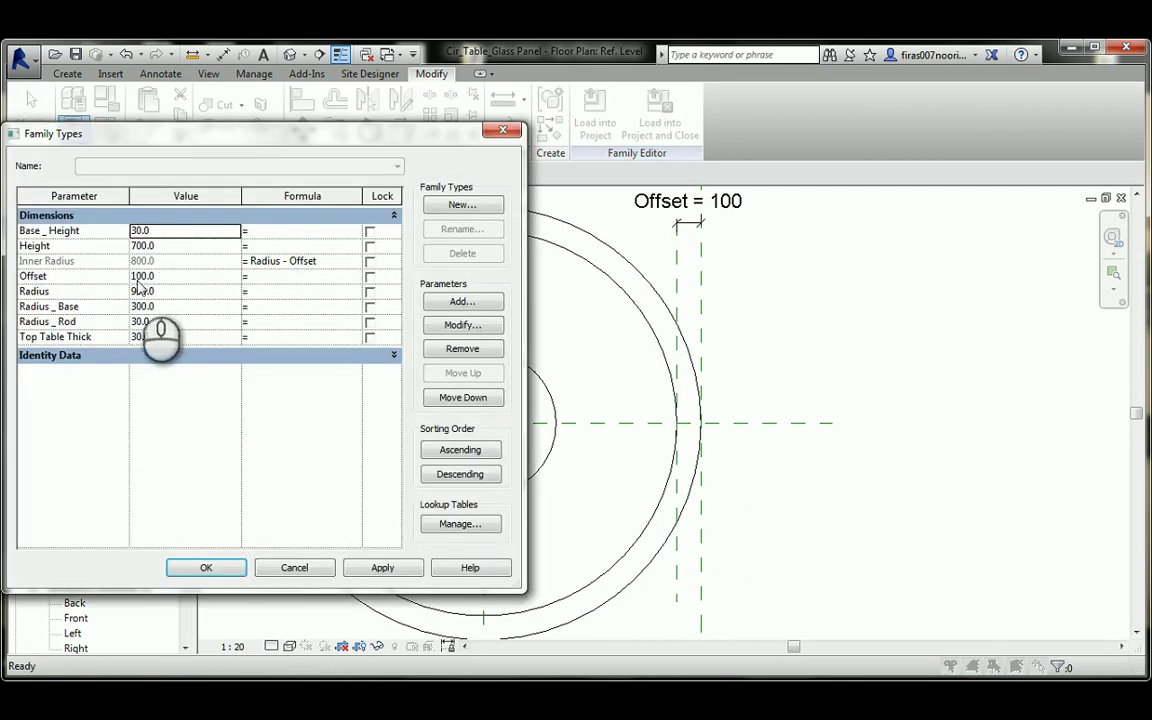
click(134, 276)
key(BackSpace)
text(2)
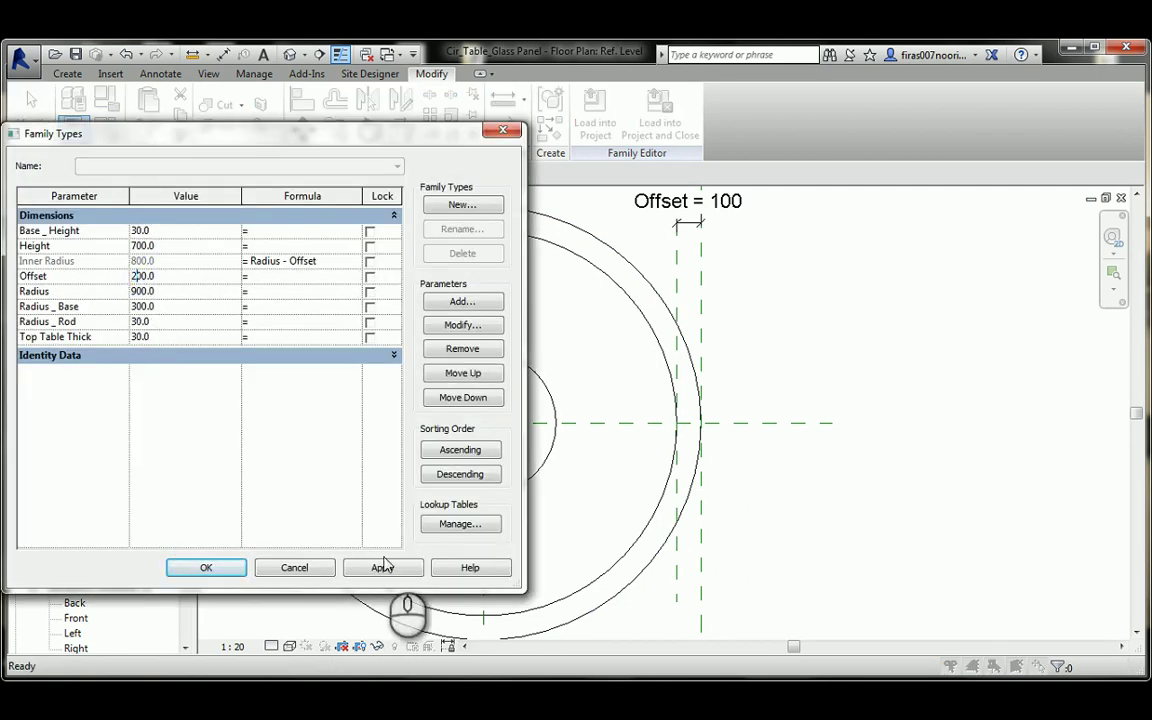
click(382, 568)
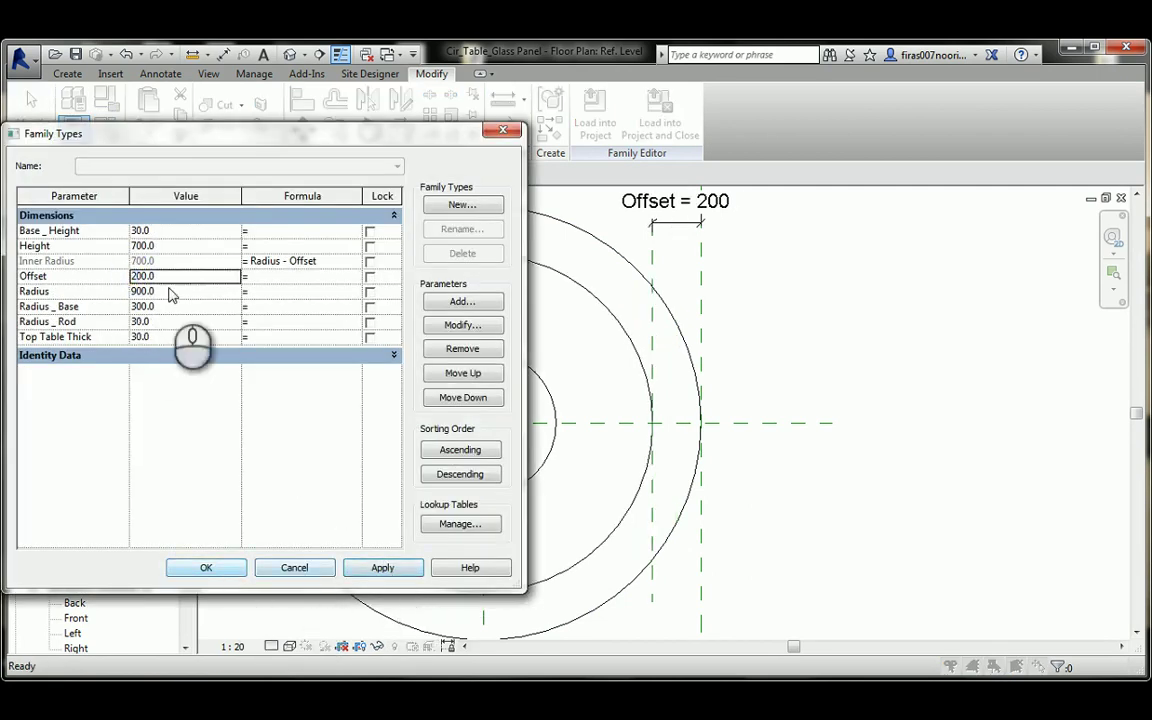
- Restore the Offset parameter to 100 mm and the Radius to 1000 mm, and view the table in 3D
click(133, 276)
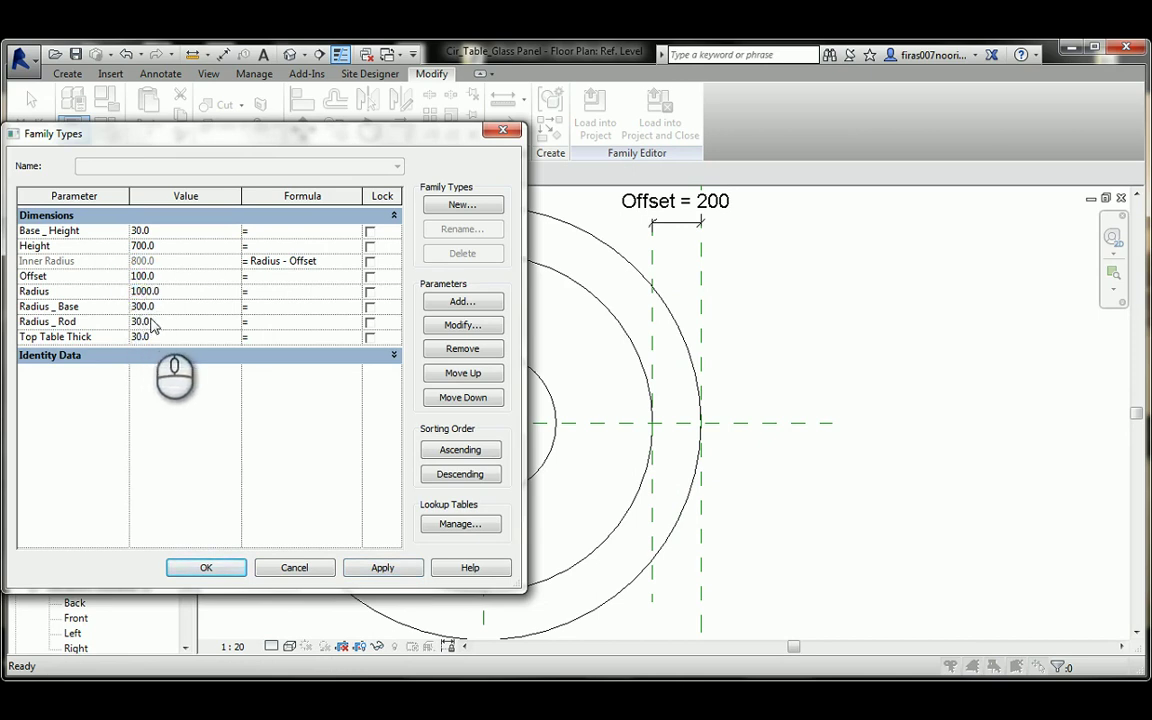
click(206, 567)
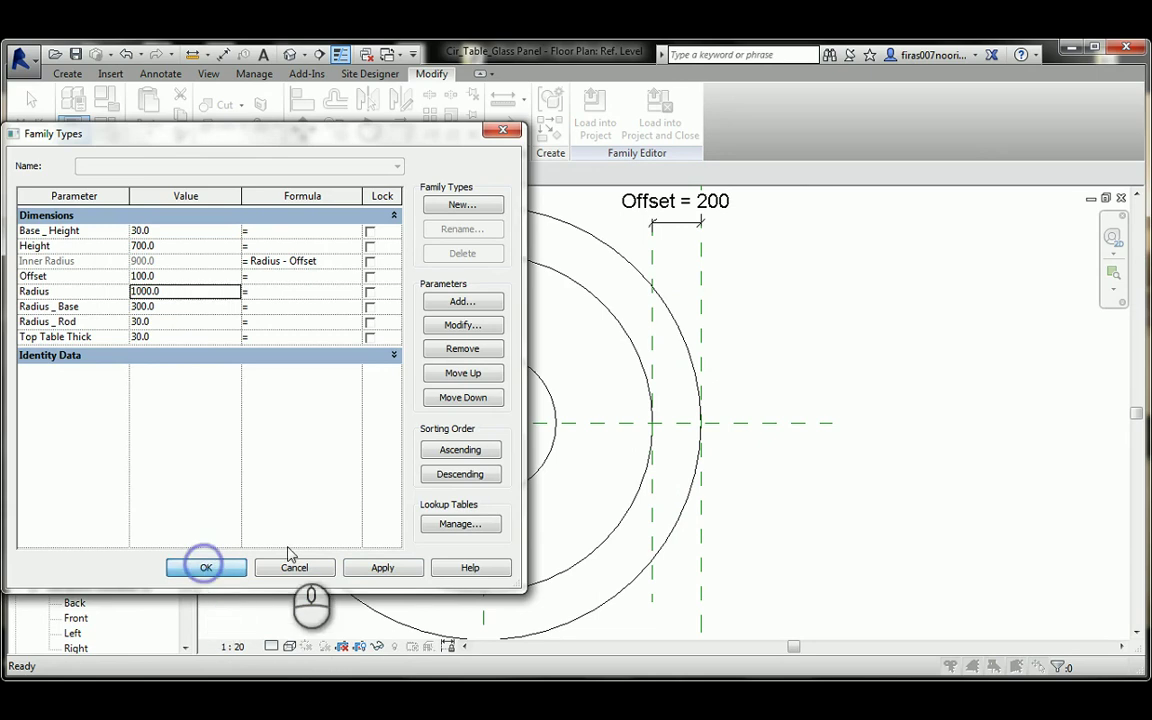
middle_drag(534, 419, 583, 405)
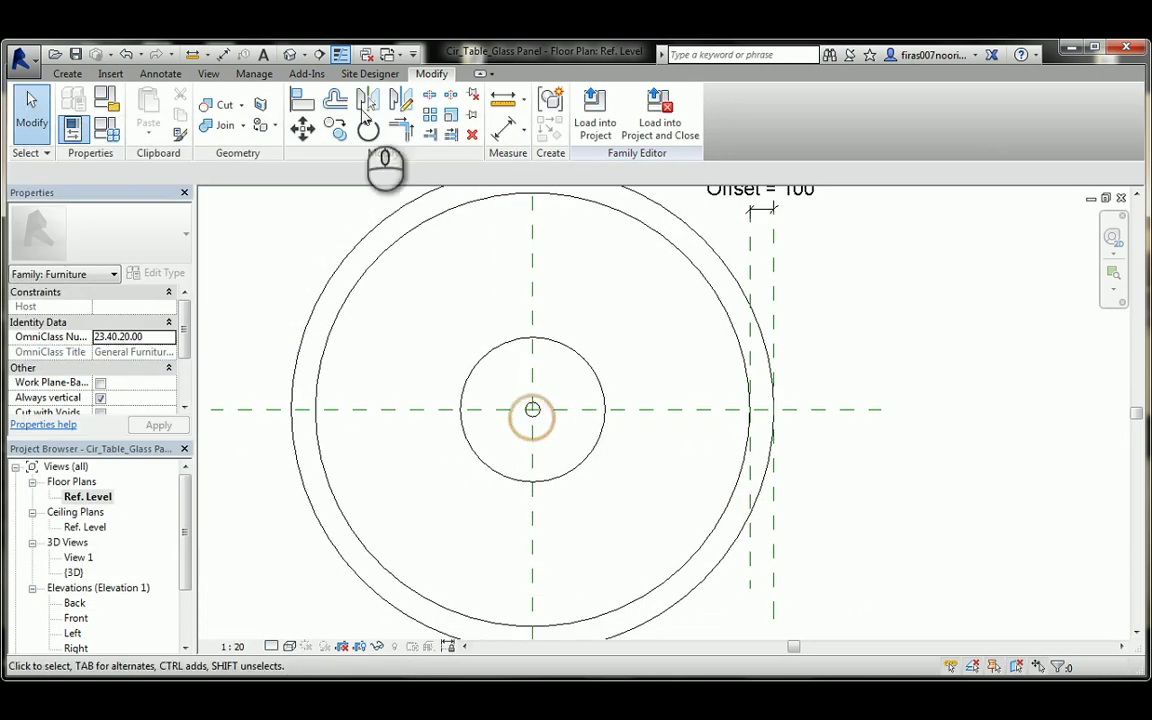
click(291, 55)
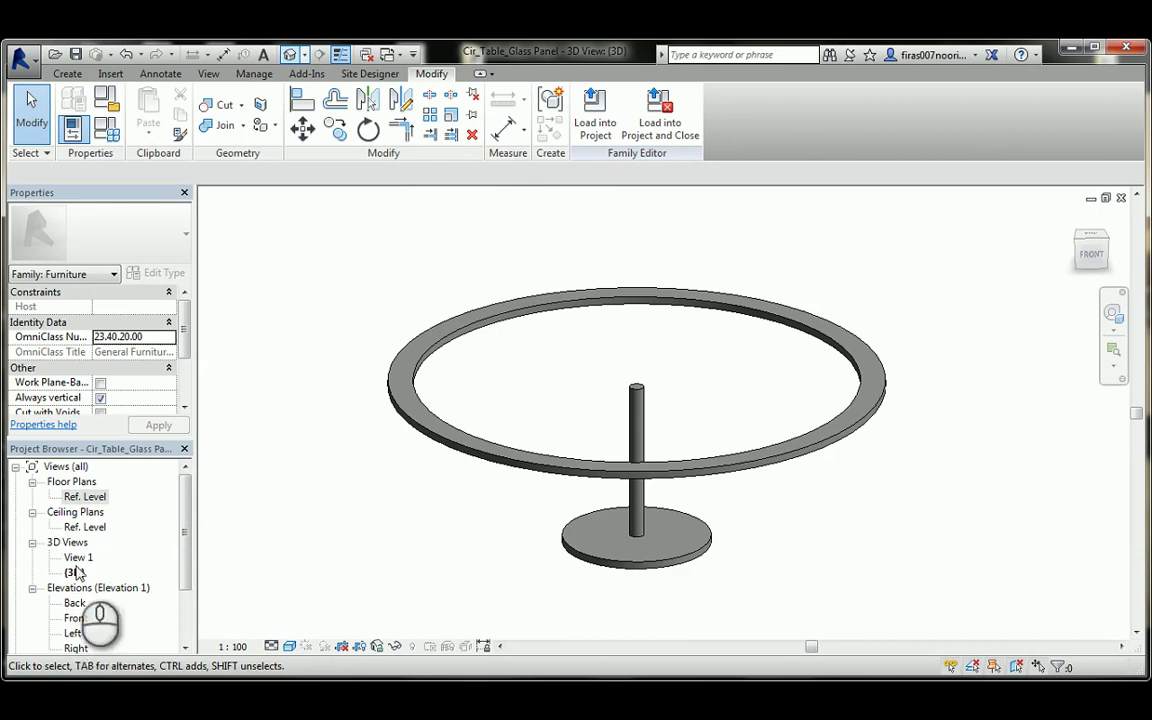
- Start an extrusion in the Ref. Level plan, sketch a 300 mm radius circle matching the base, and make its radius dimension permanent
double_click(85, 496)
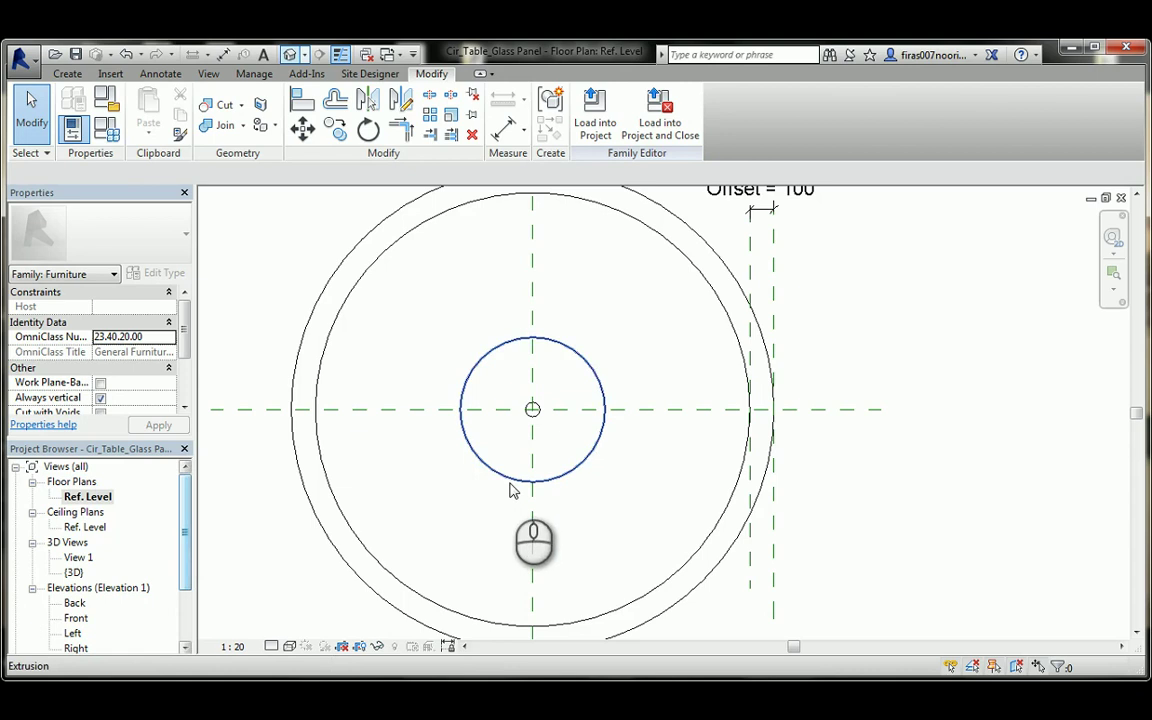
click(505, 477)
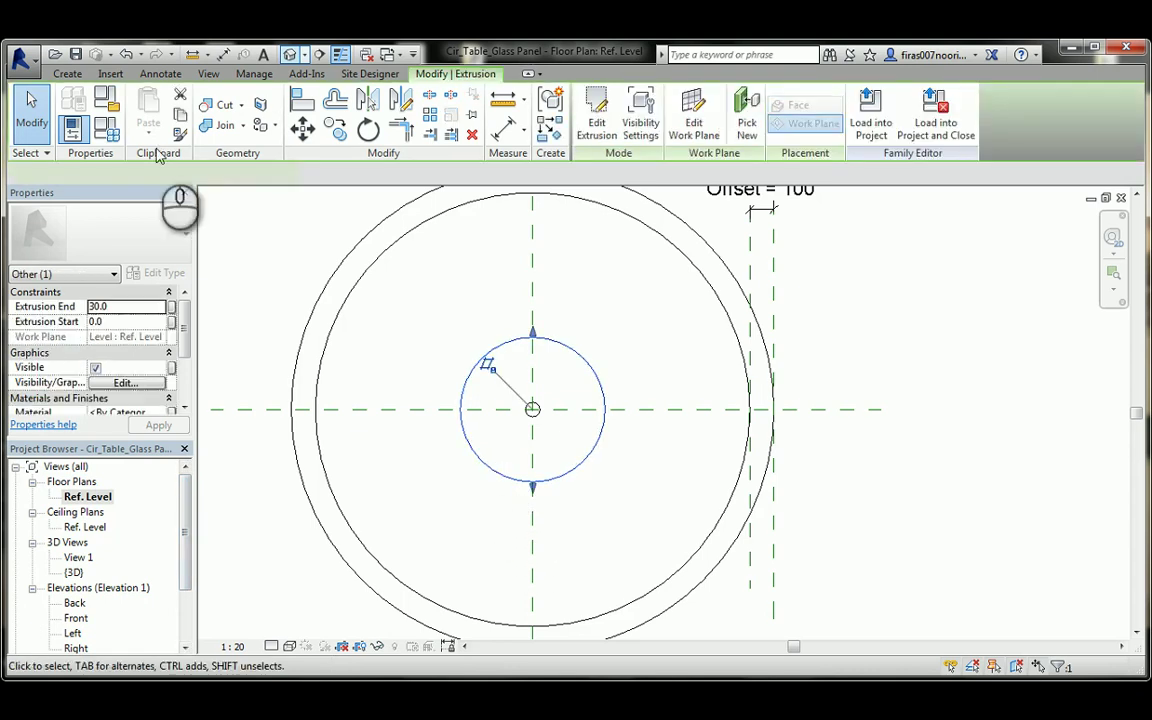
click(67, 73)
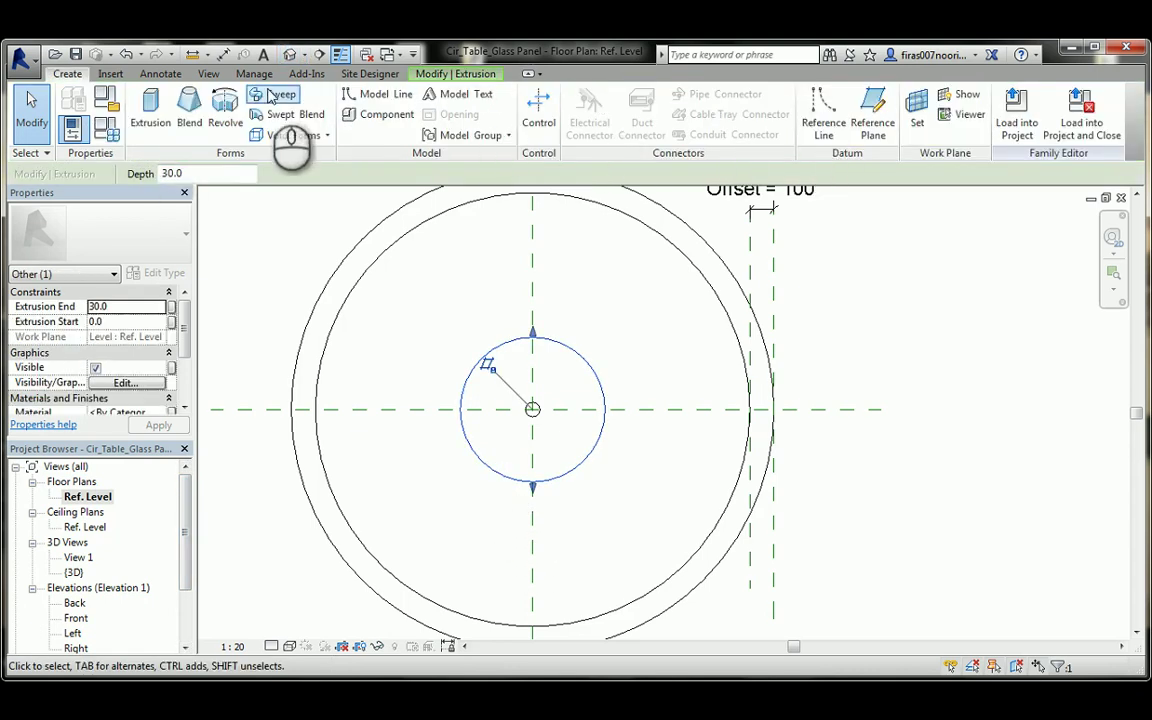
click(155, 106)
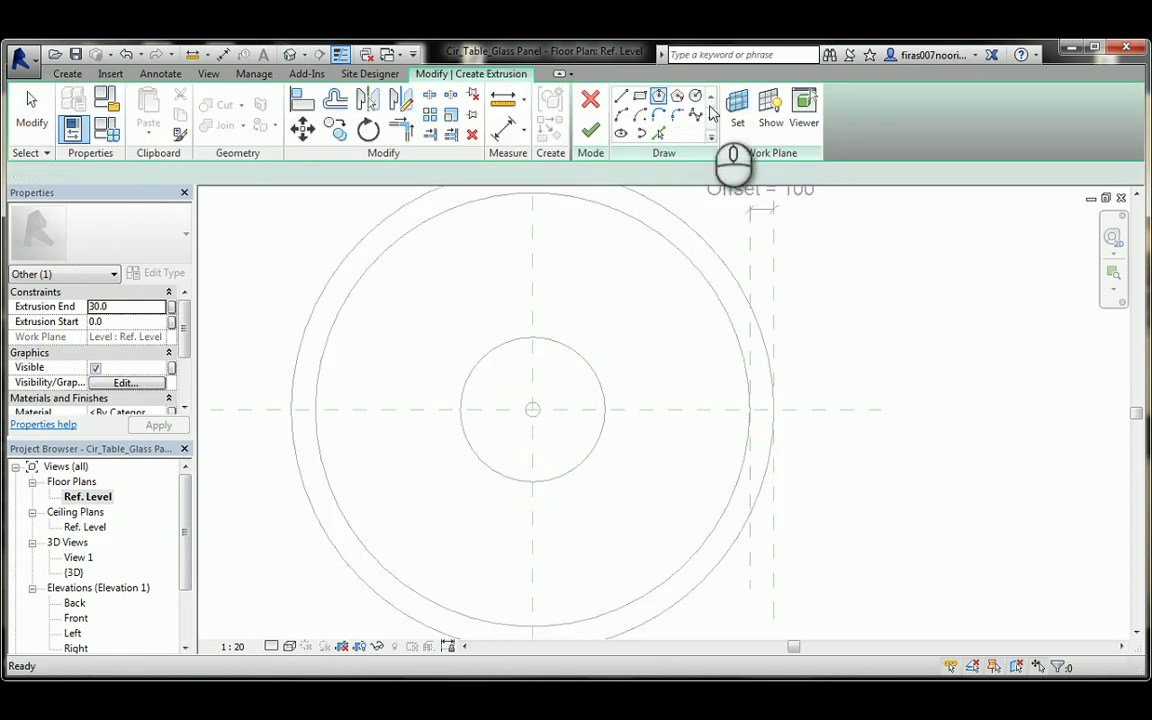
click(532, 409)
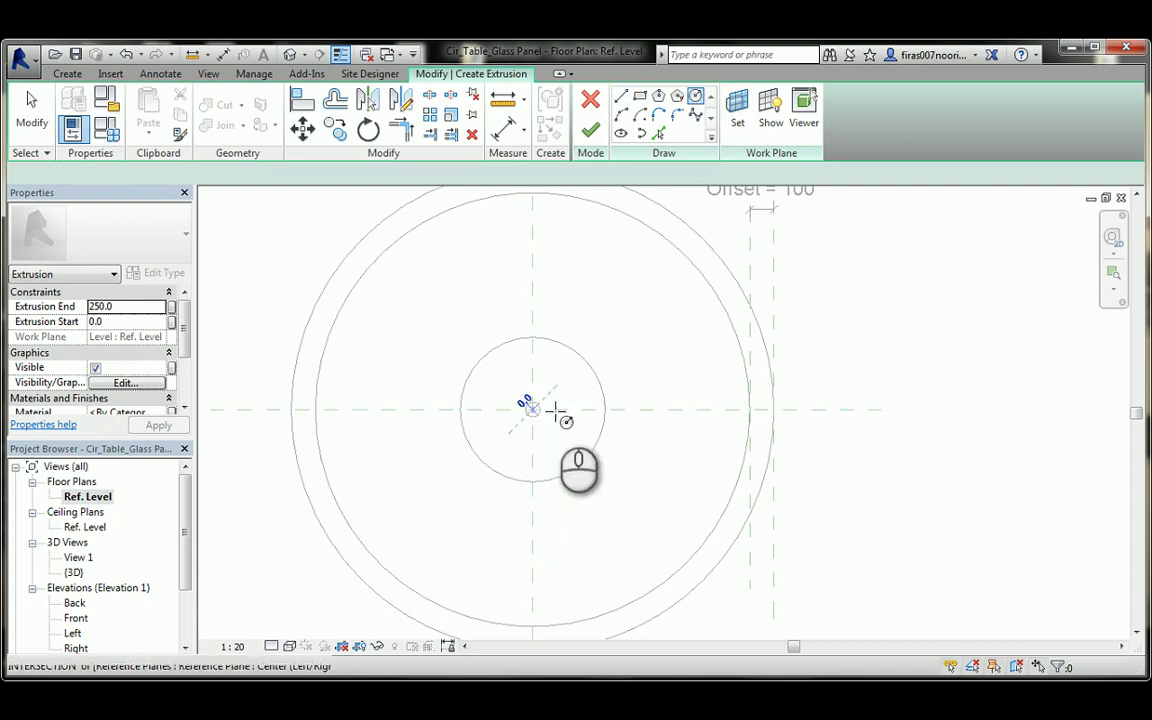
click(605, 409)
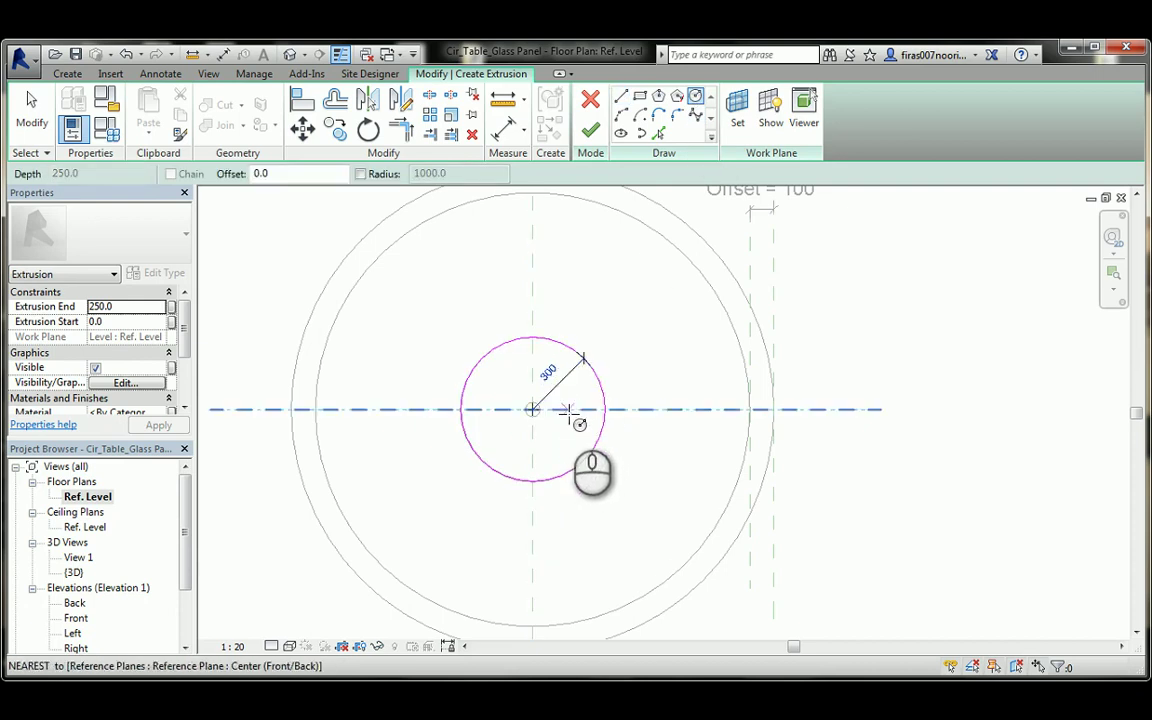
click(532, 409)
right_click(565, 385)
click(573, 395)
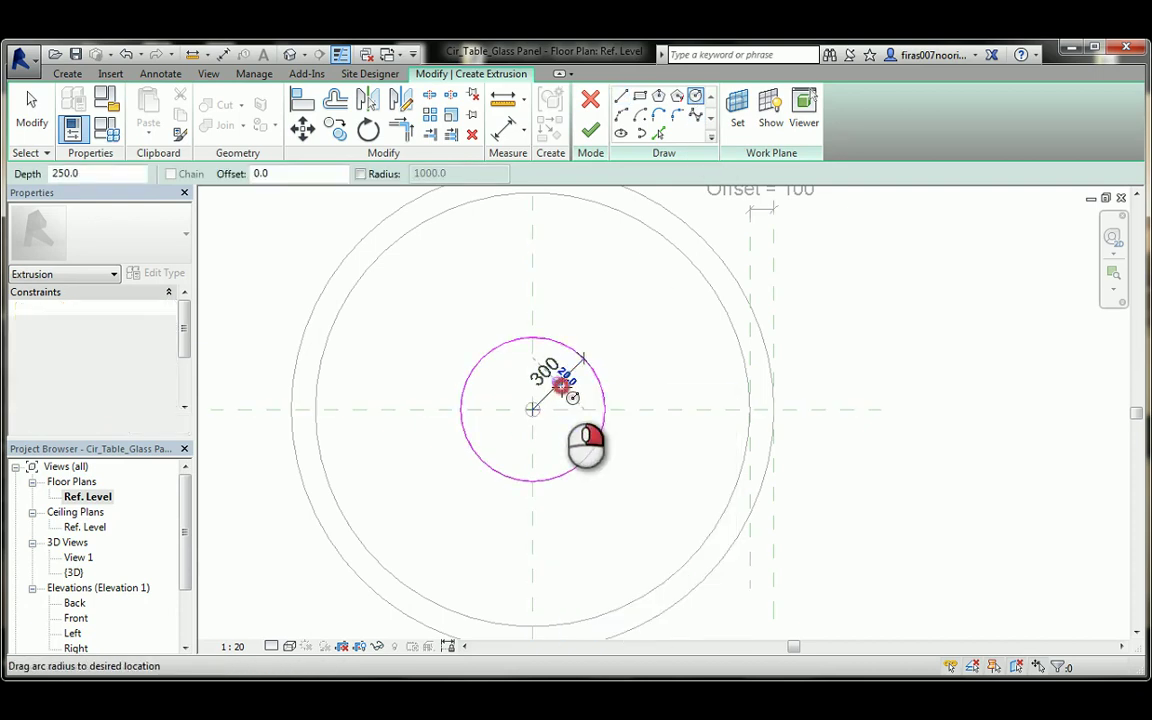
right_click(578, 400)
click(579, 400)
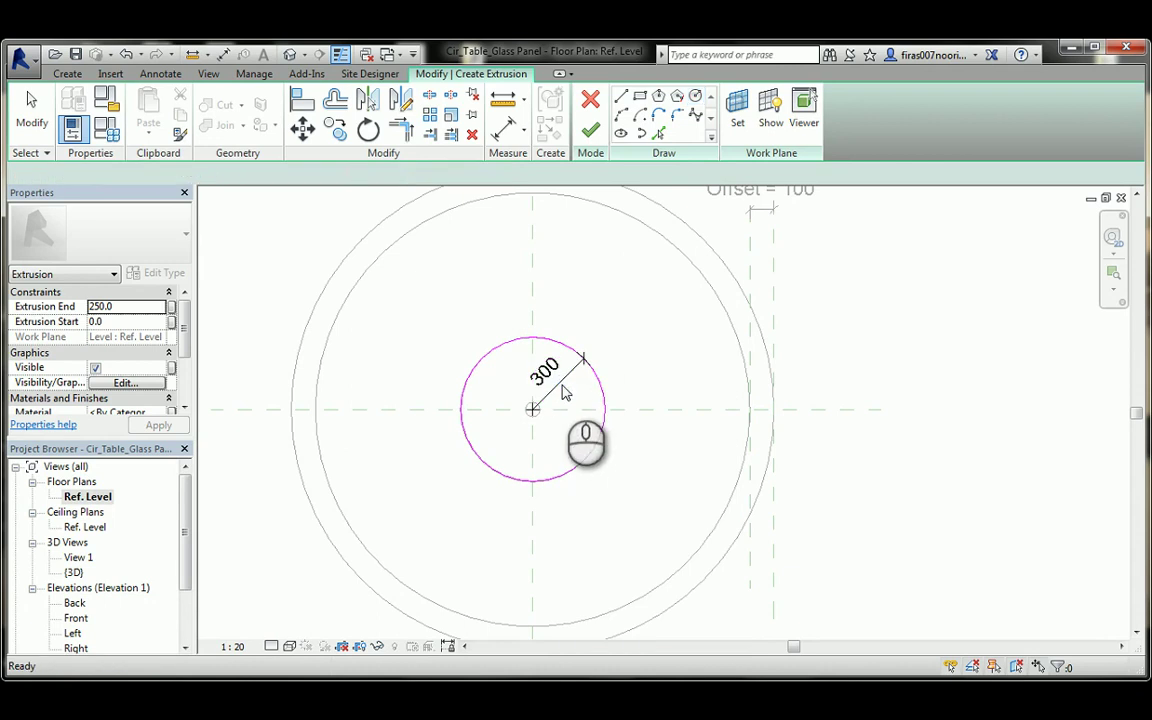
- Label the circle's radius dimension with the Radius _ Base parameter and finish the extrusion
click(556, 386)
click(394, 174)
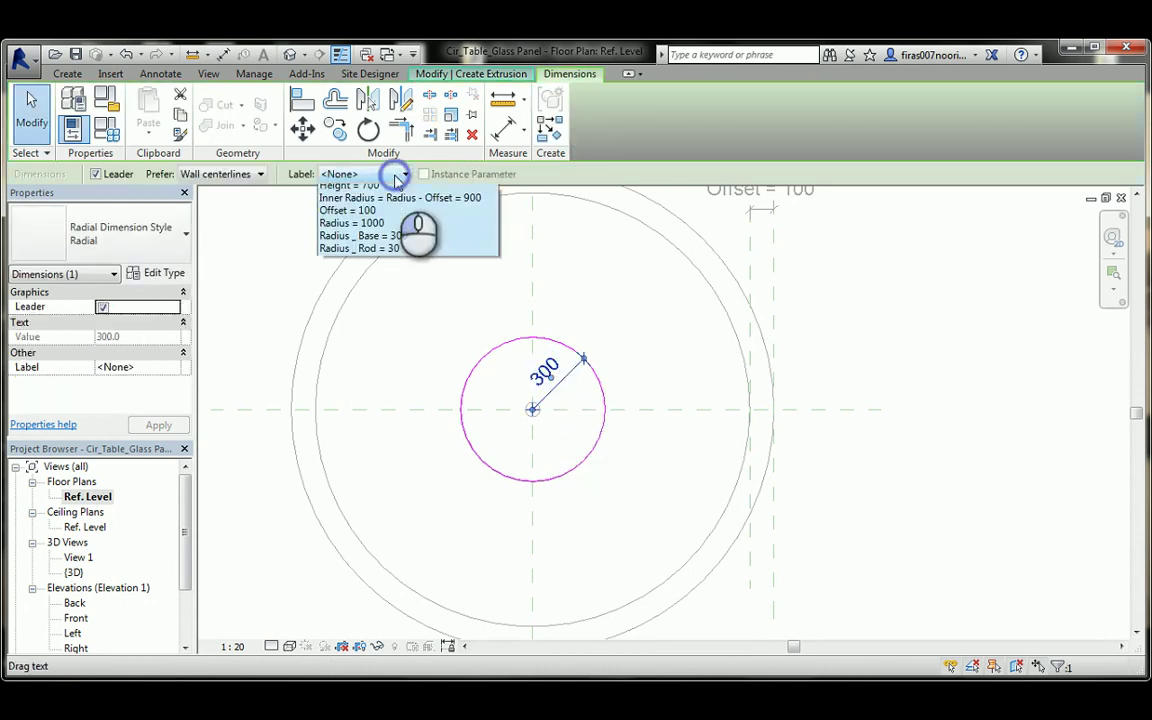
click(374, 281)
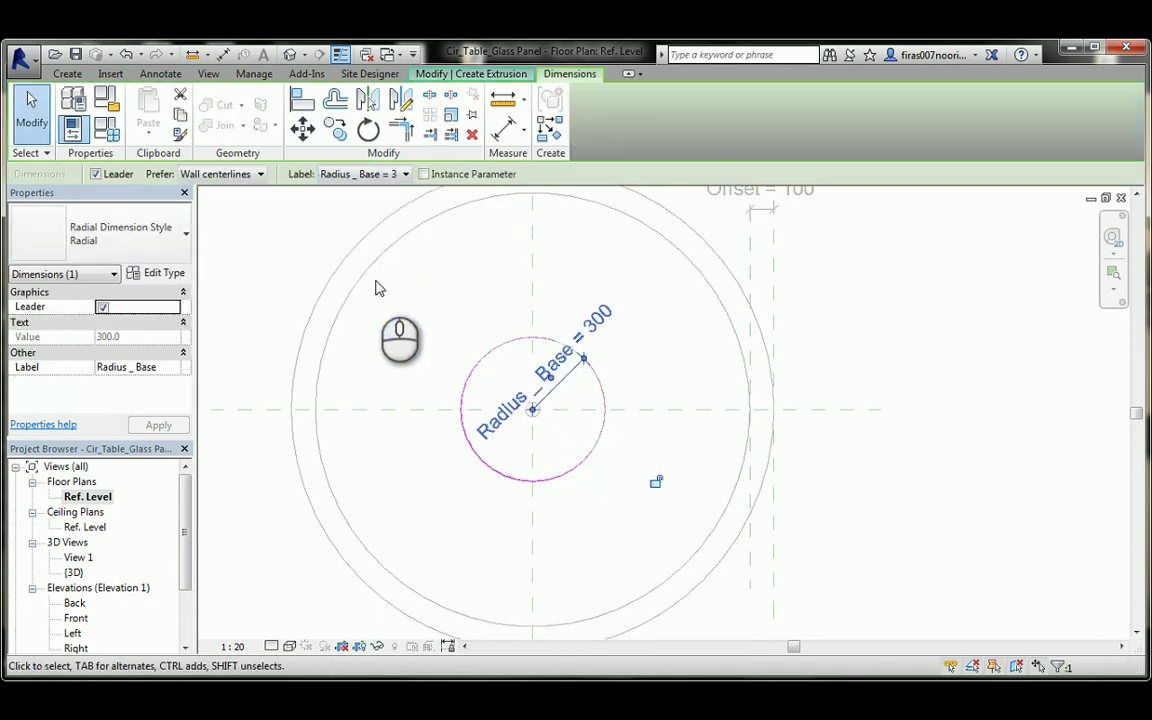
click(215, 228)
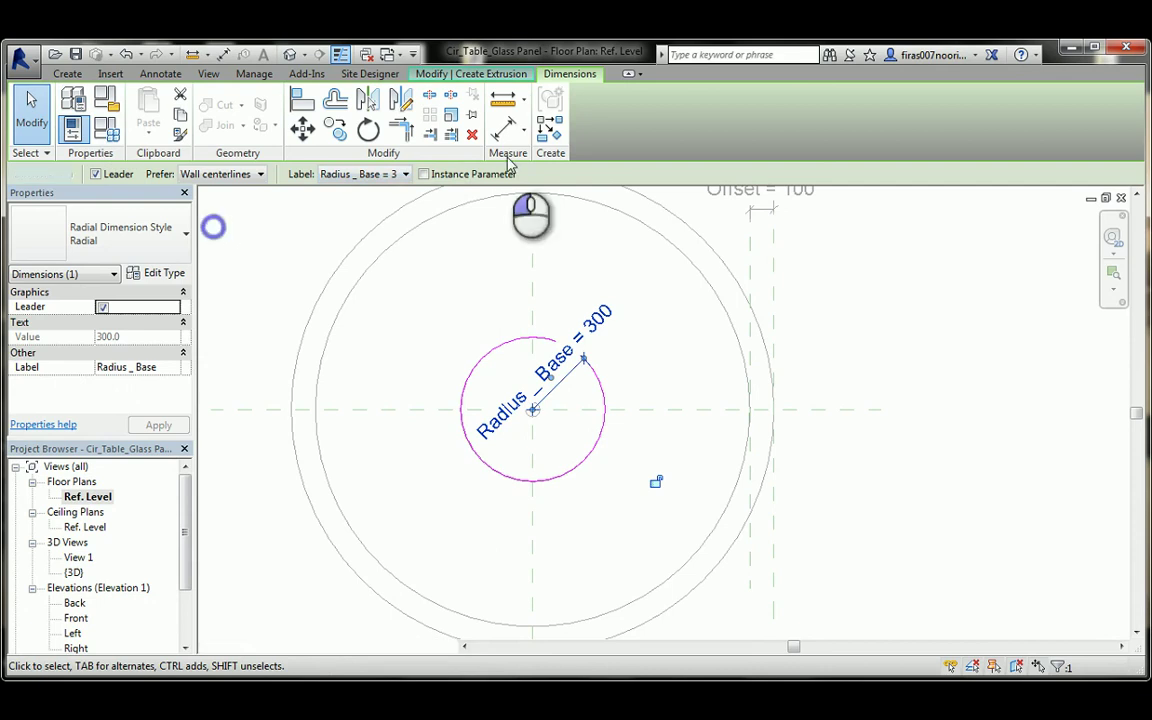
click(589, 130)
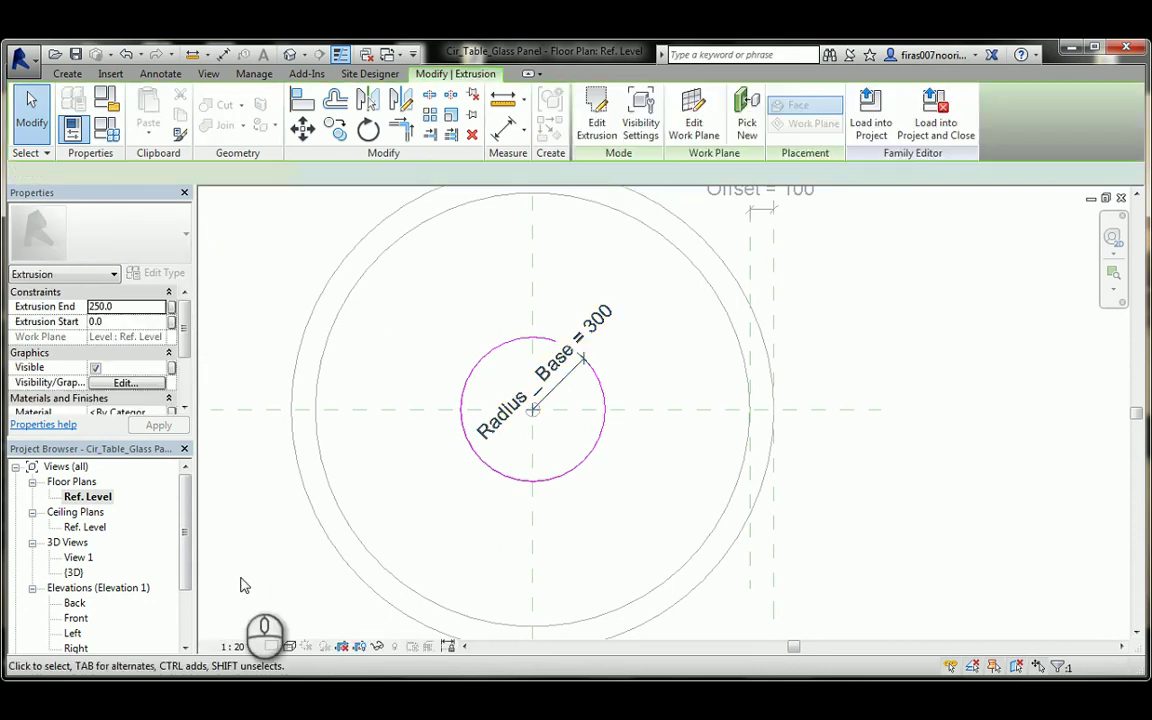
- In the Front elevation, stretch and lock the new disc between the tabletop's upper and lower reference planes, and view it in 3D
click(76, 618)
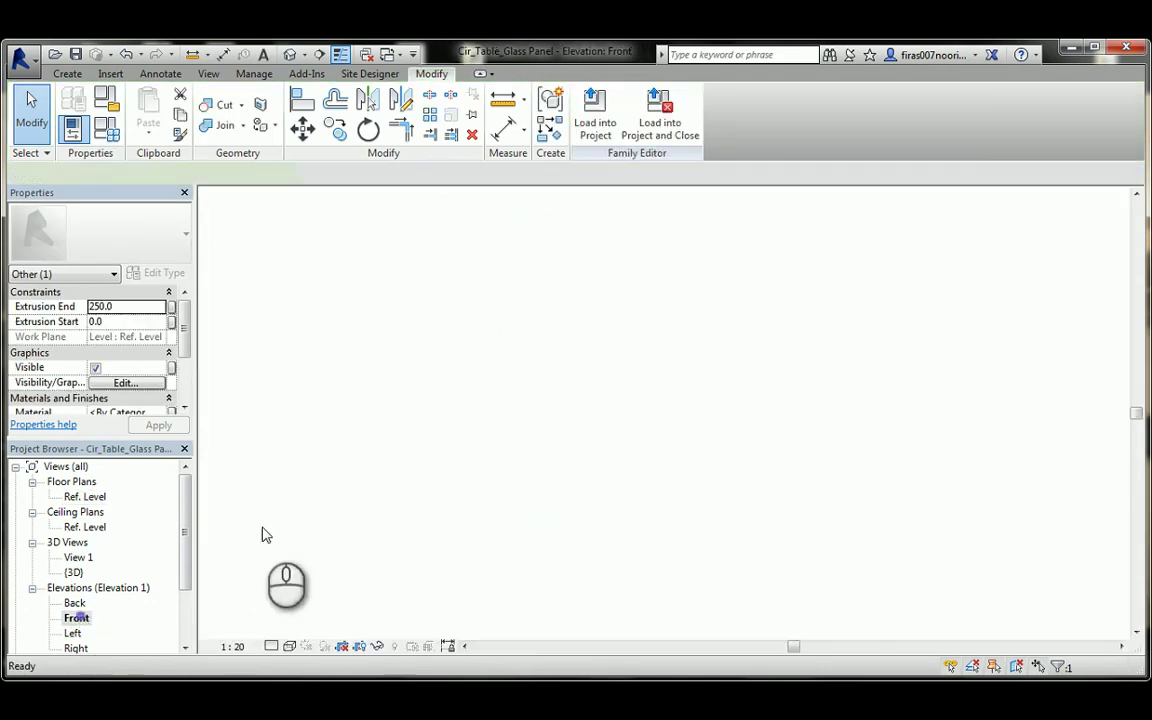
drag(612, 440, 355, 335)
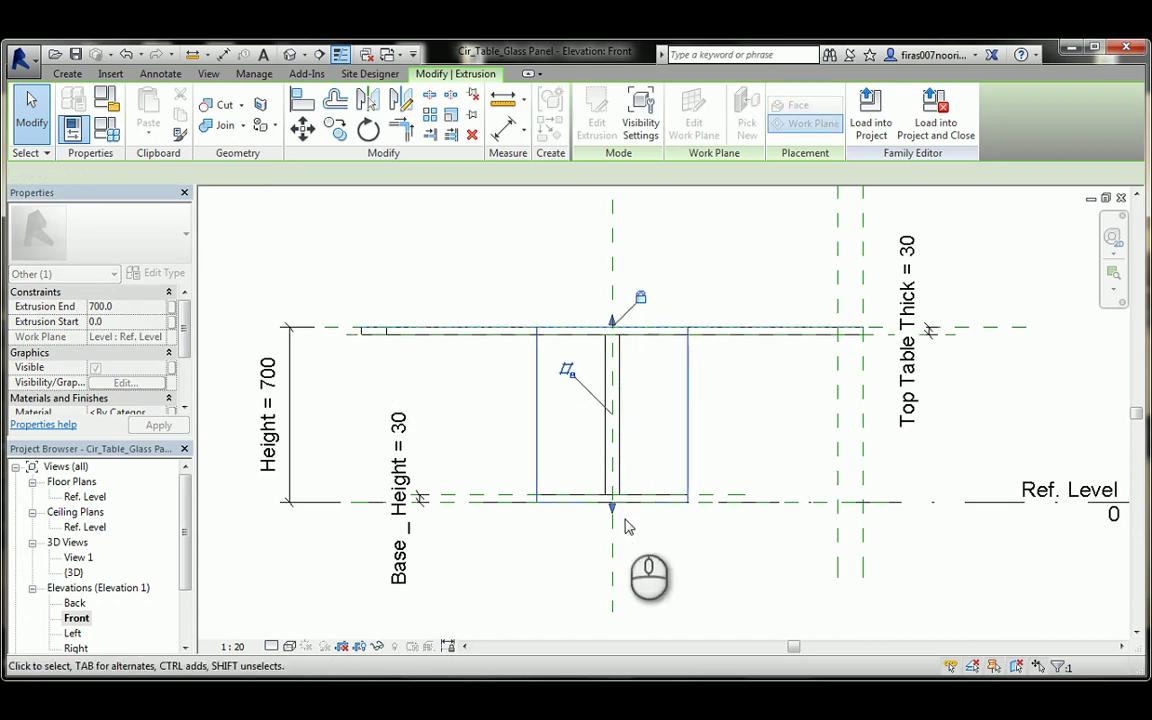
drag(612, 506, 352, 337)
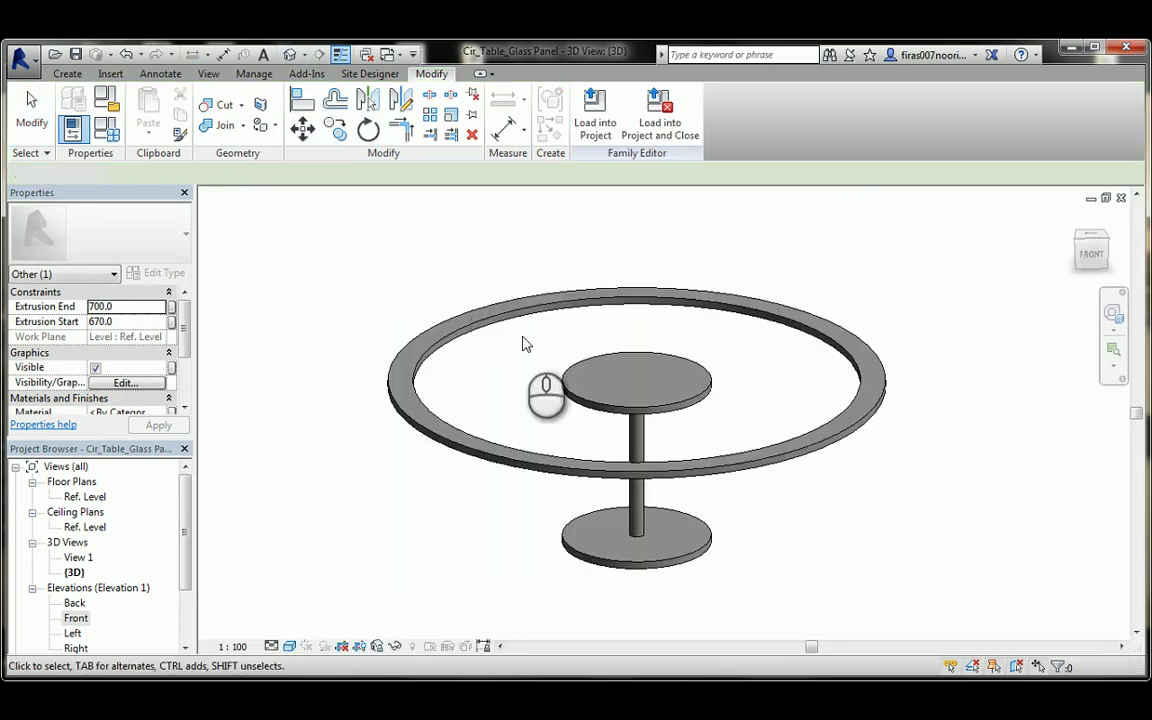
click(560, 349)
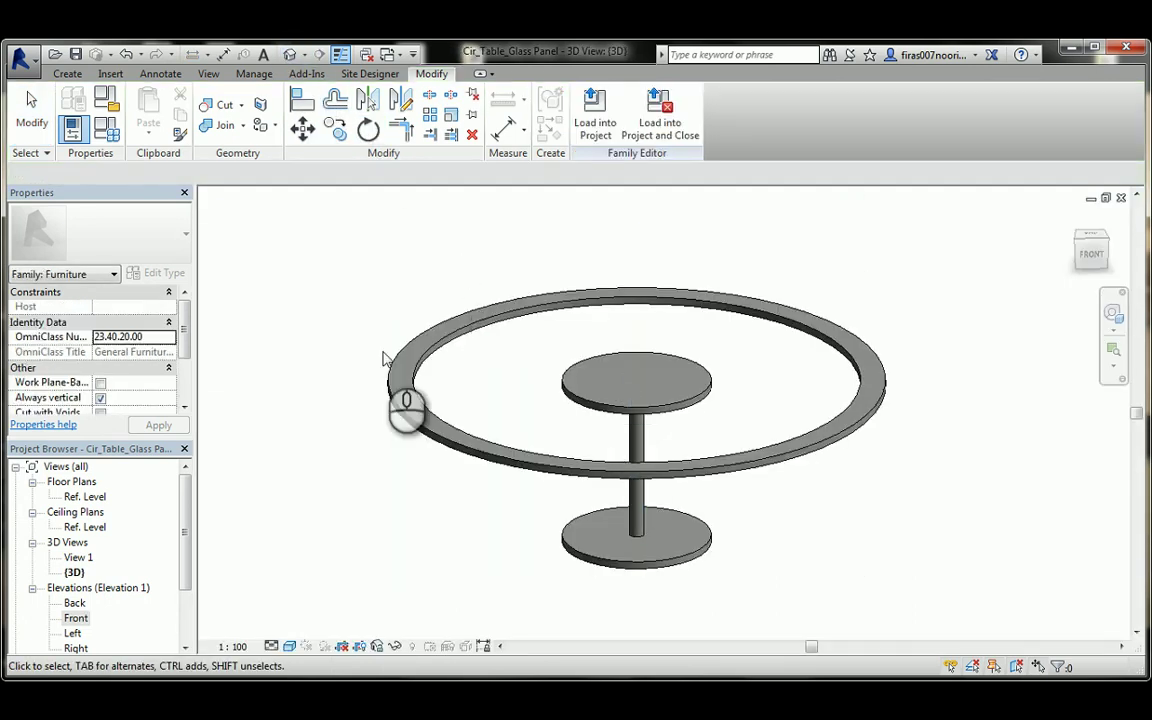
- Test both discs by applying a Radius _ Base of 200 mm, and set it back to 300 mm
click(106, 130)
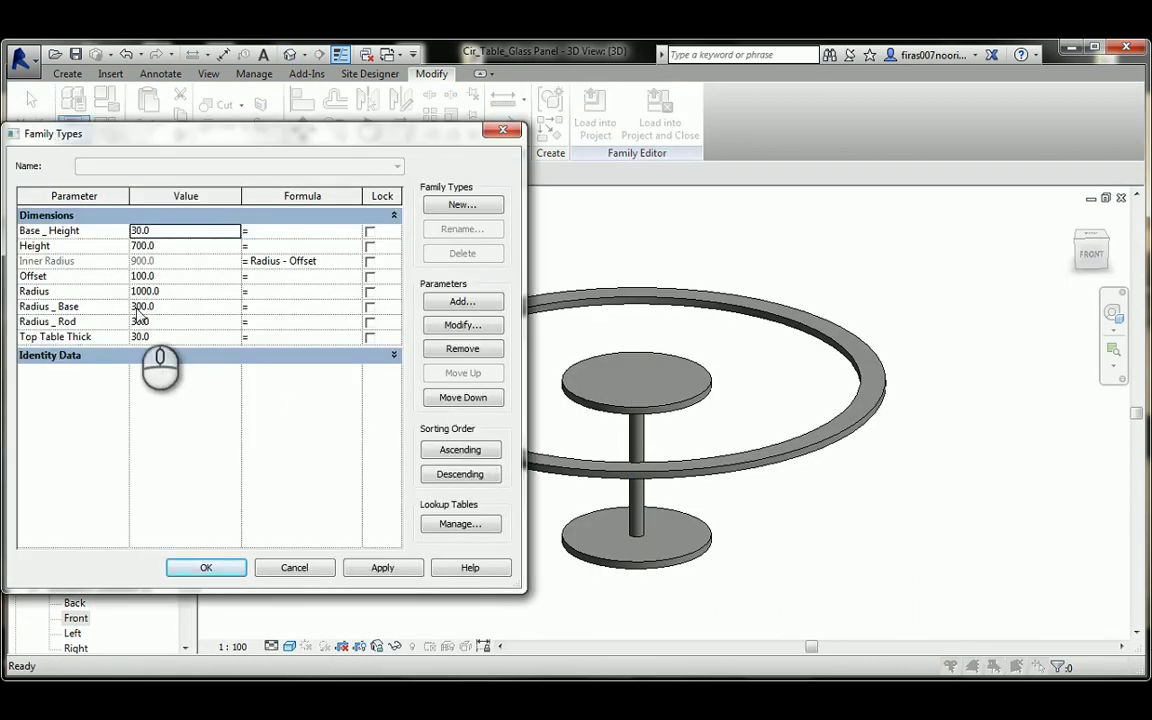
click(135, 307)
text(2)
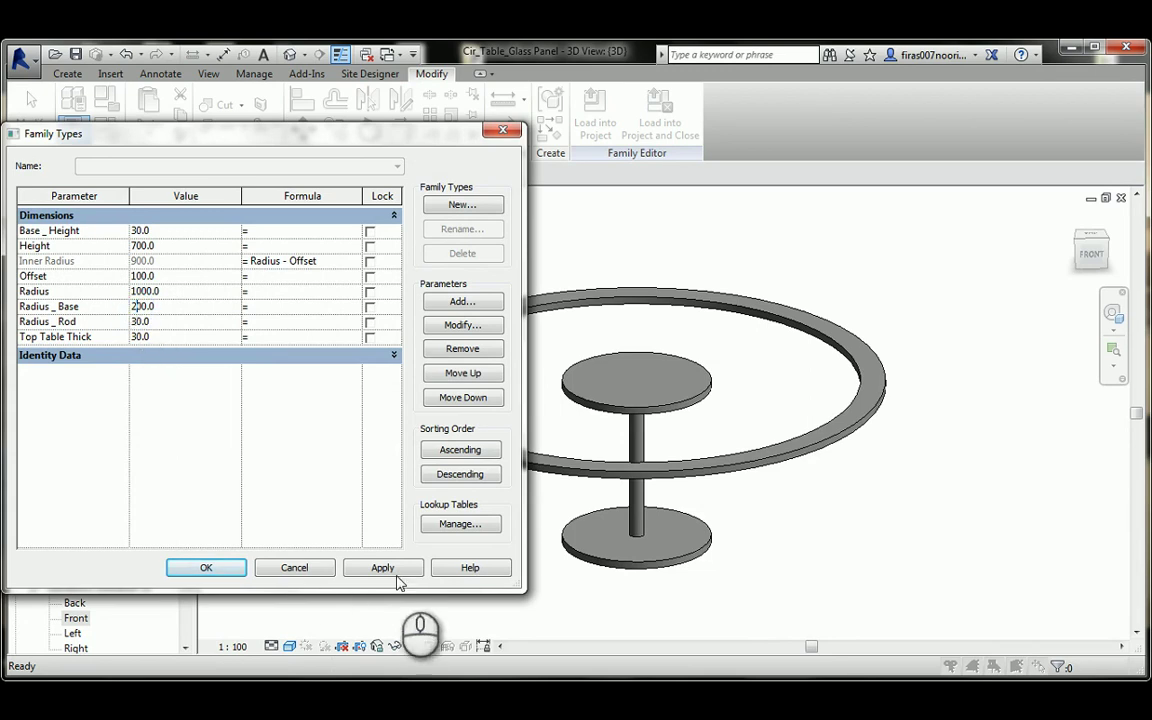
click(388, 568)
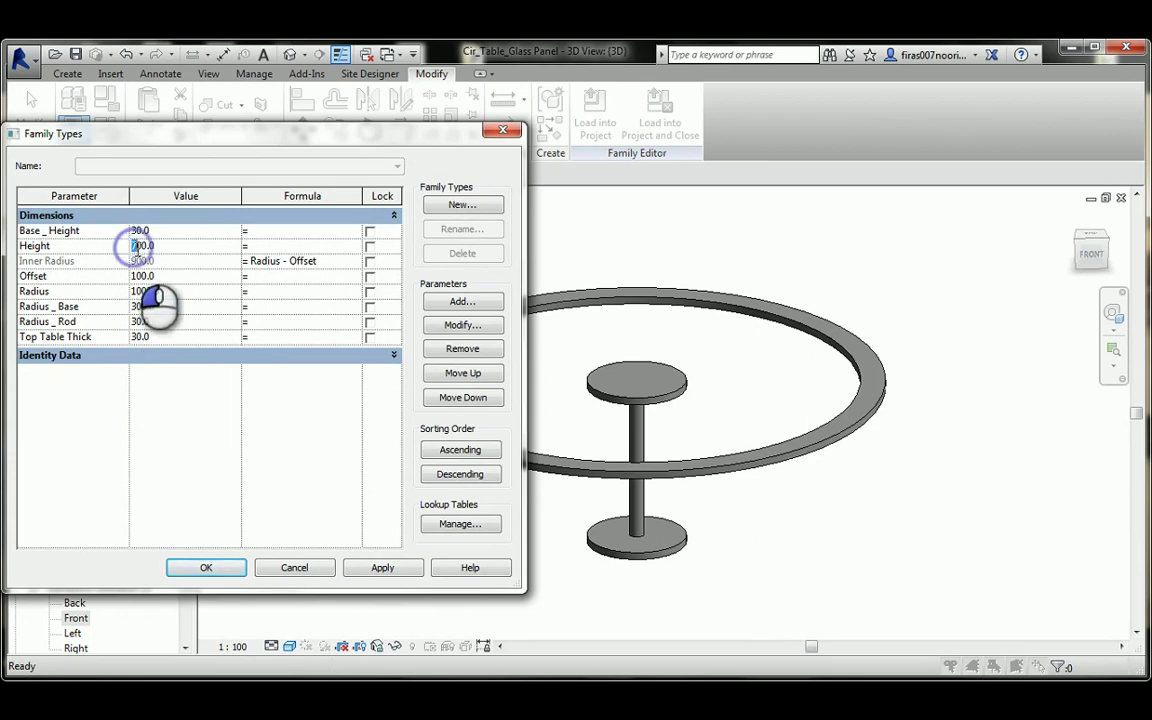
- Test the table by applying a Height of 800 mm, and restore the Height to 700 mm
text(8)
click(380, 568)
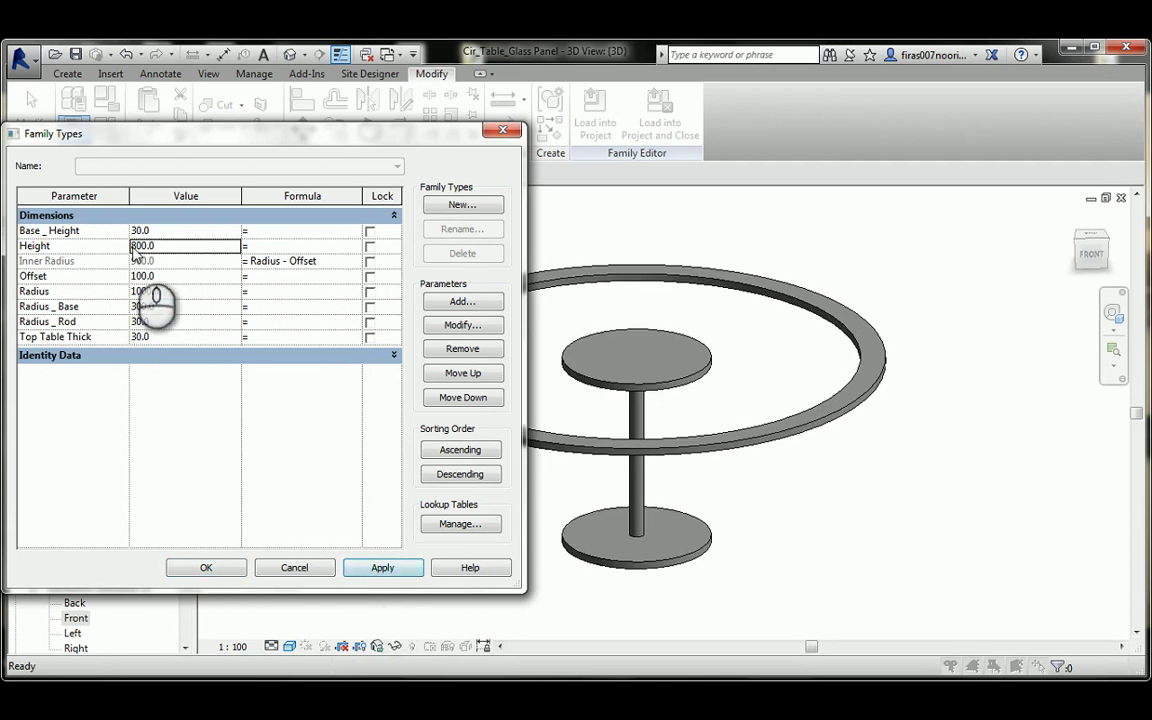
drag(136, 245, 123, 254)
text(7)
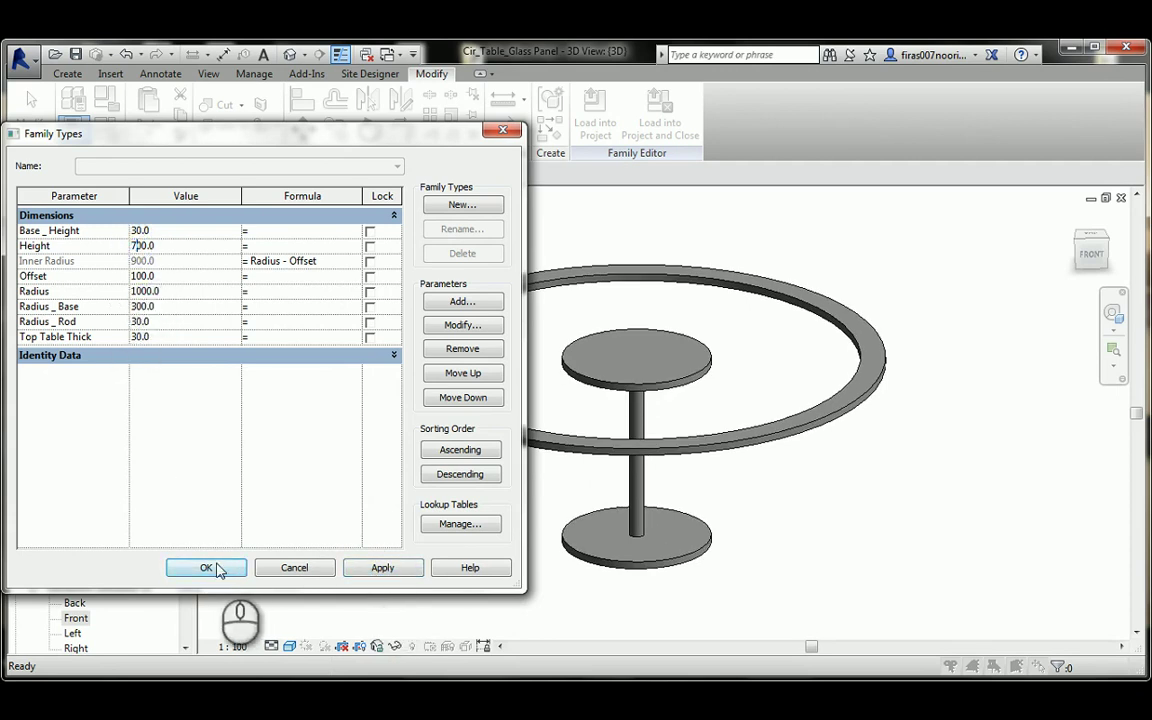
click(208, 566)
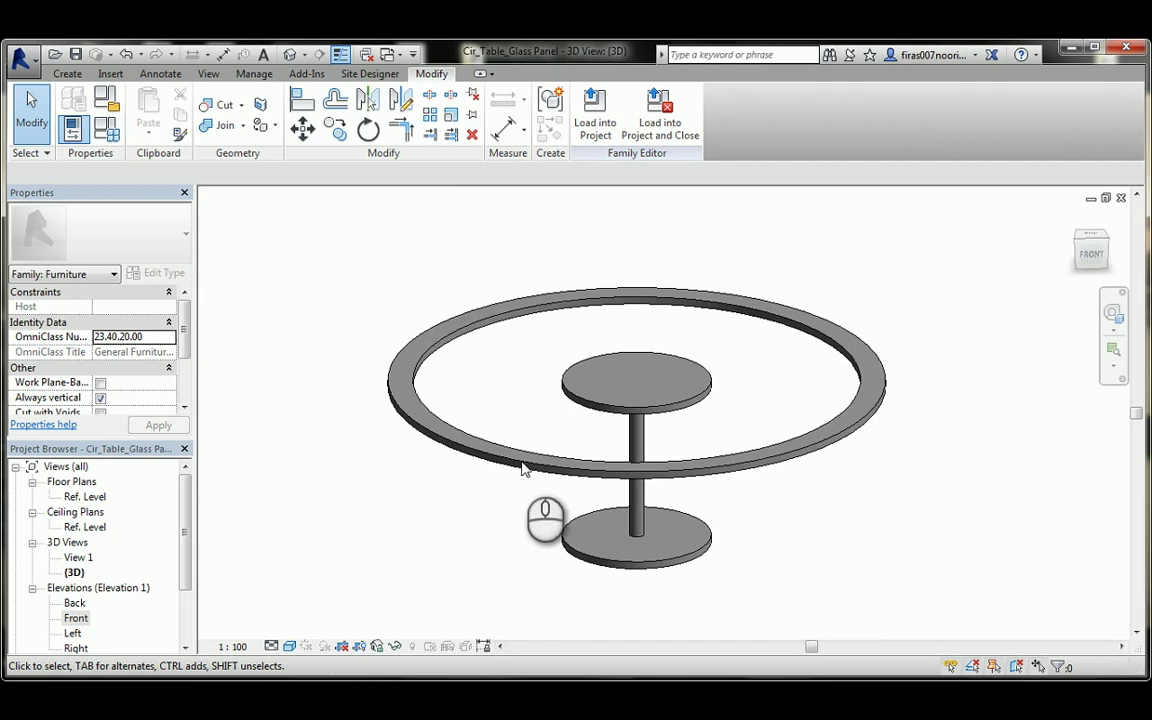
middle_drag(522, 466, 525, 480)
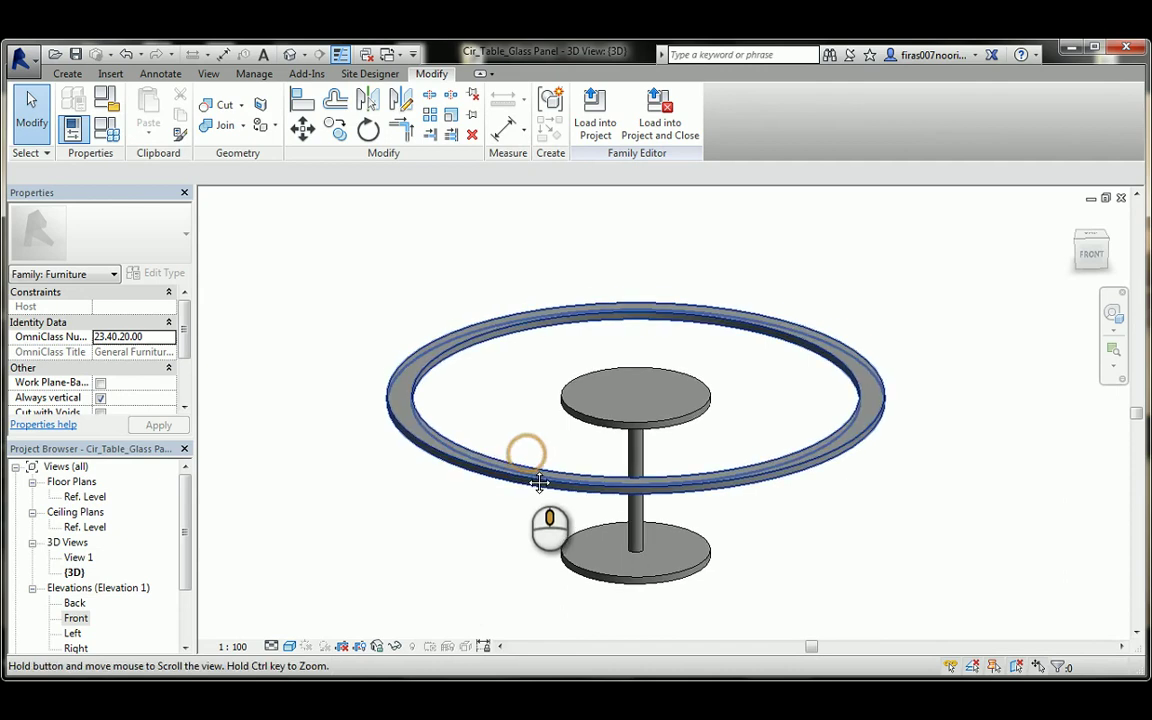
- In the Ref. Level plan, start an extrusion and sketch a 900 mm radius circle along the tabletop ring's inner edge
double_click(82, 498)
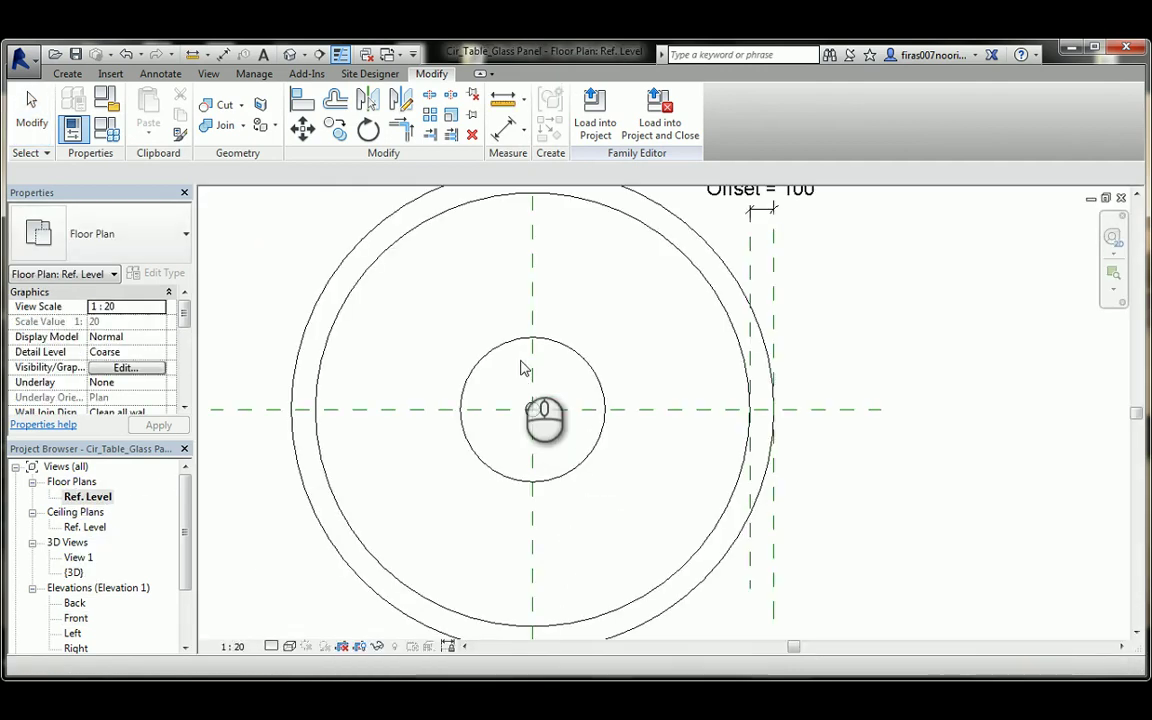
middle_click(443, 328)
middle_click(443, 328)
click(67, 73)
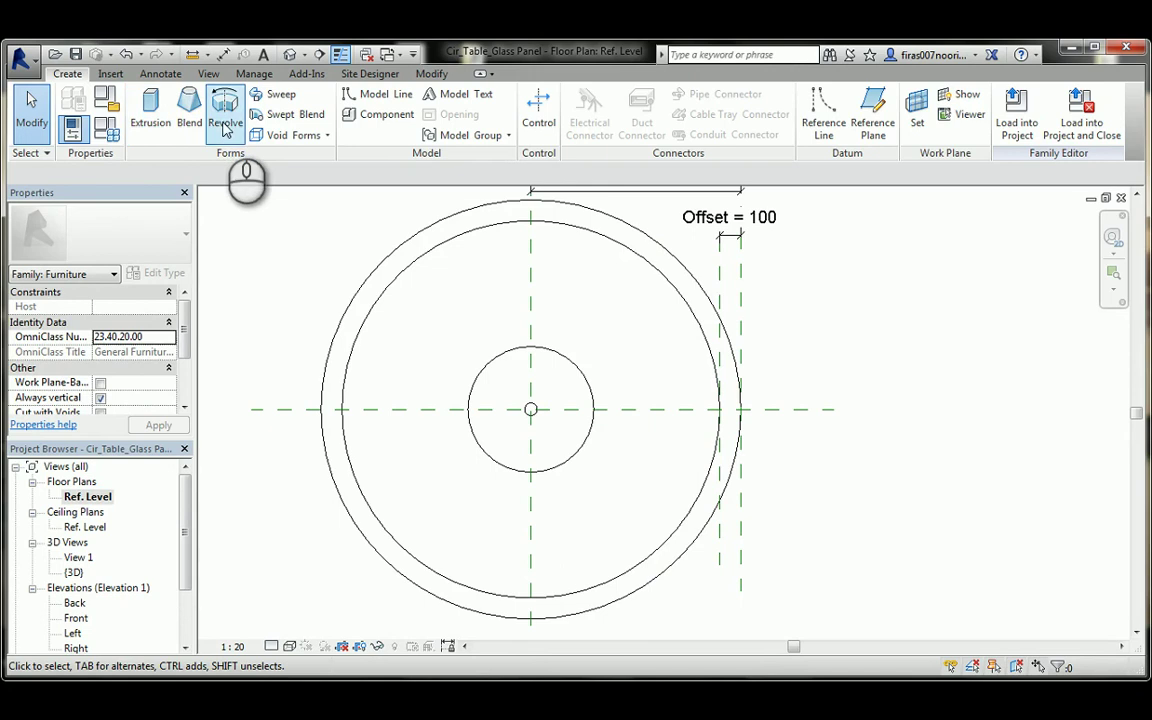
click(150, 105)
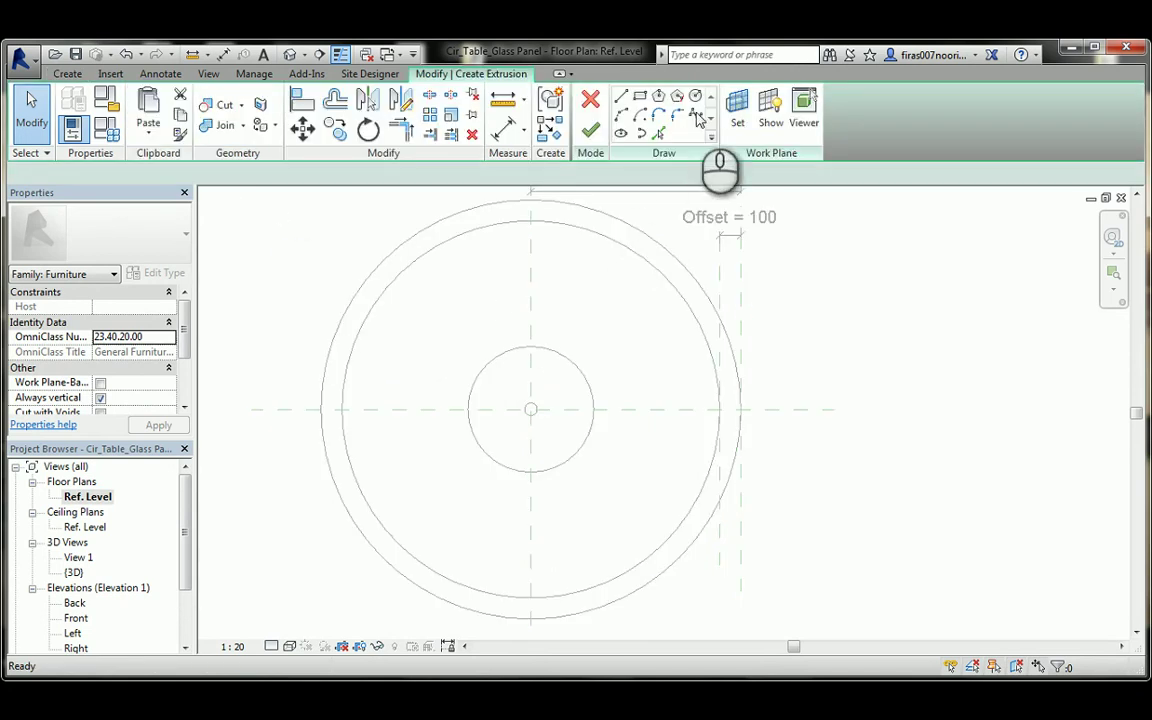
click(695, 97)
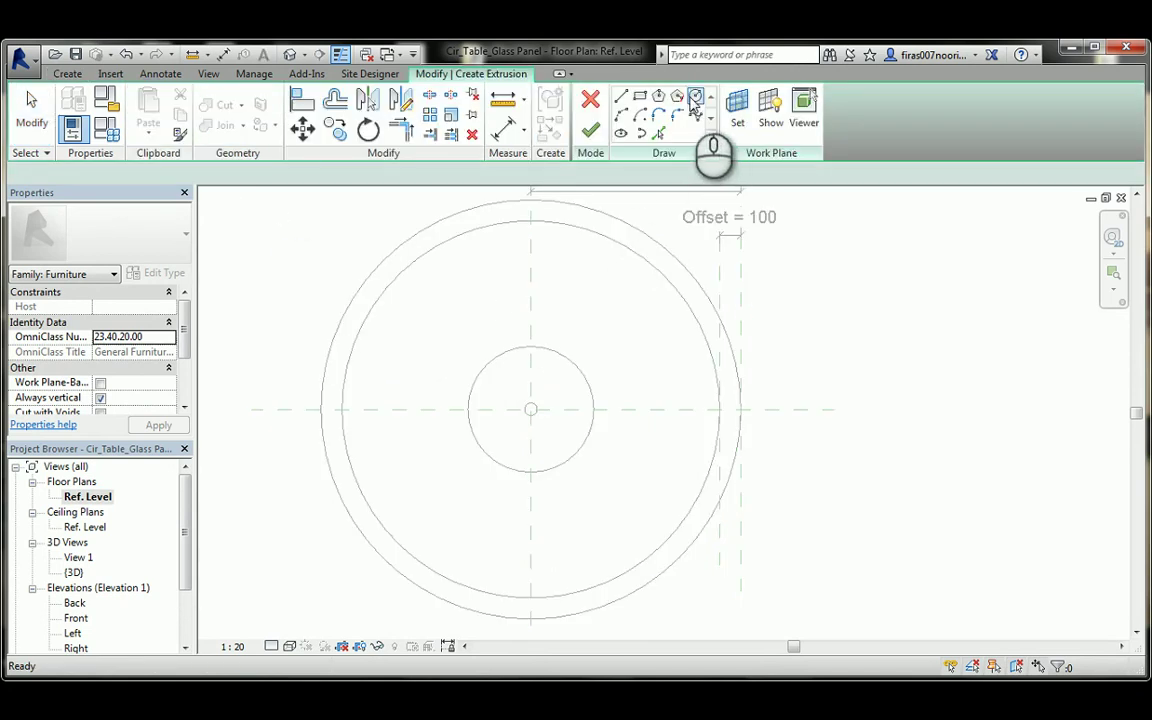
scroll(533, 408, up, 3)
click(530, 416)
click(565, 416)
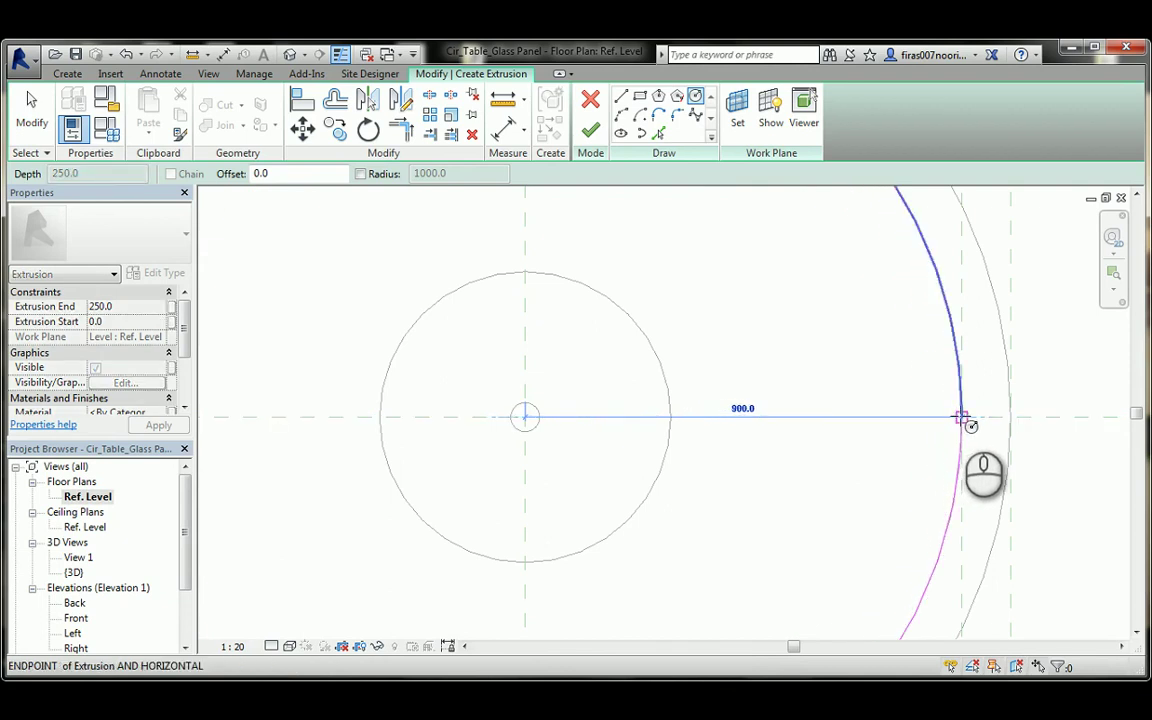
click(961, 418)
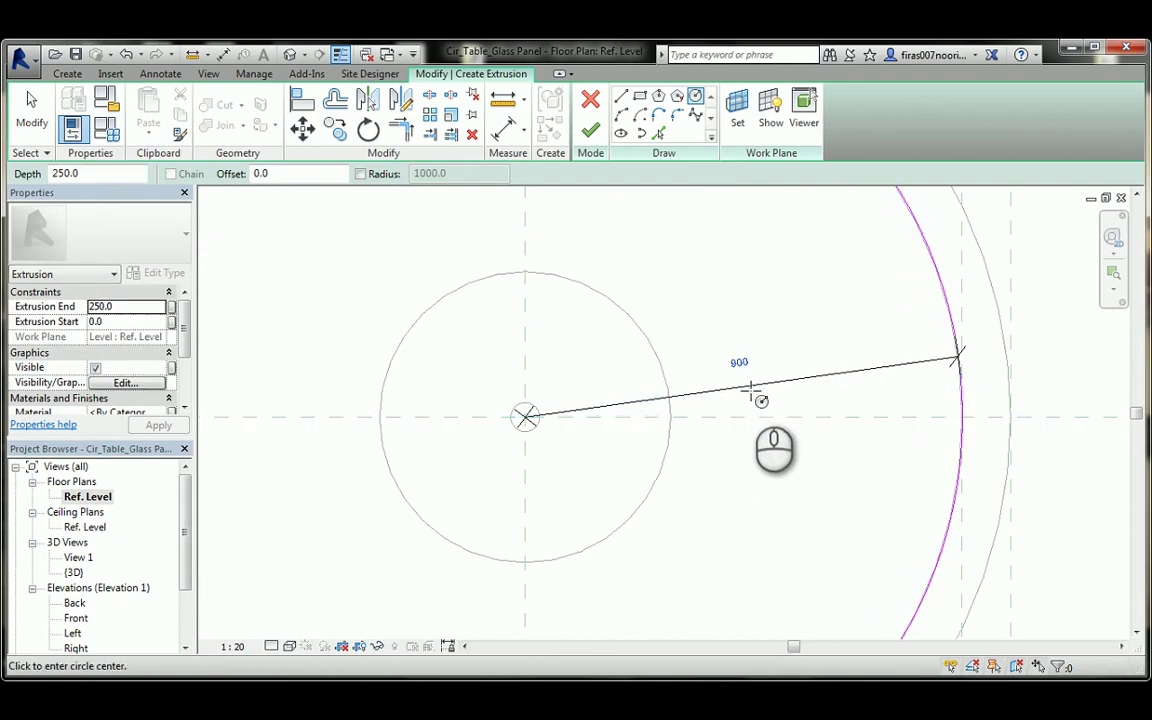
- Make the circle's radius dimension permanent and label it with the Inner Radius parameter
click(765, 396)
key(Escape)
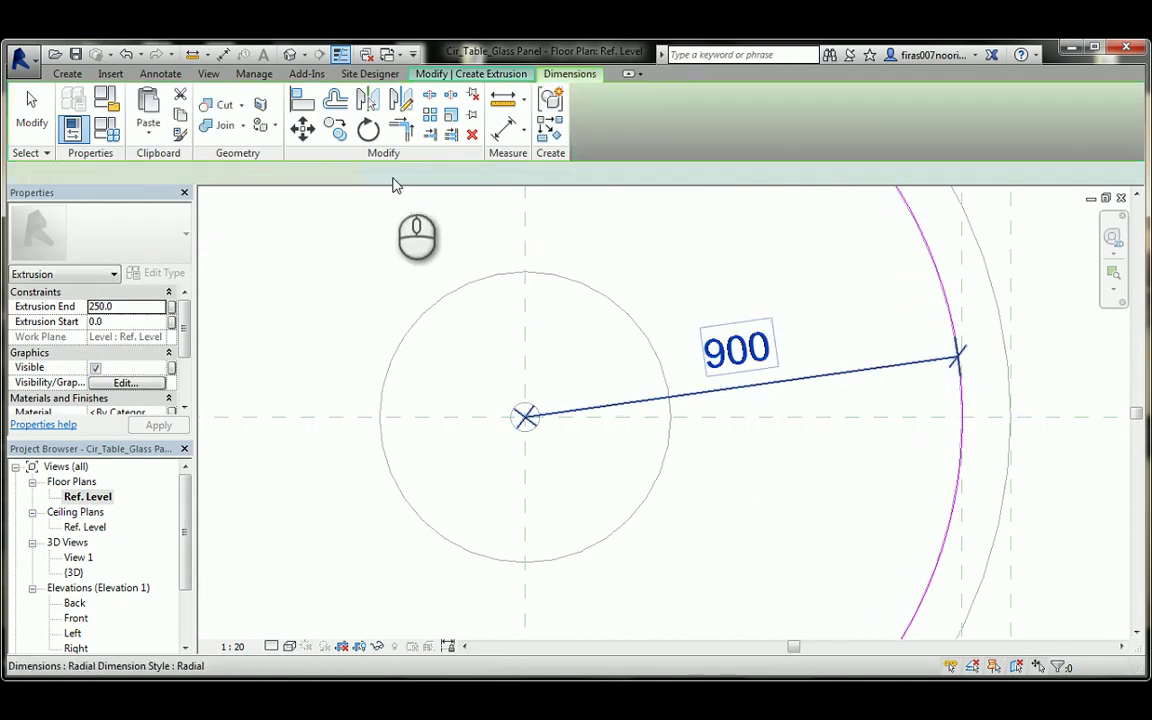
click(390, 176)
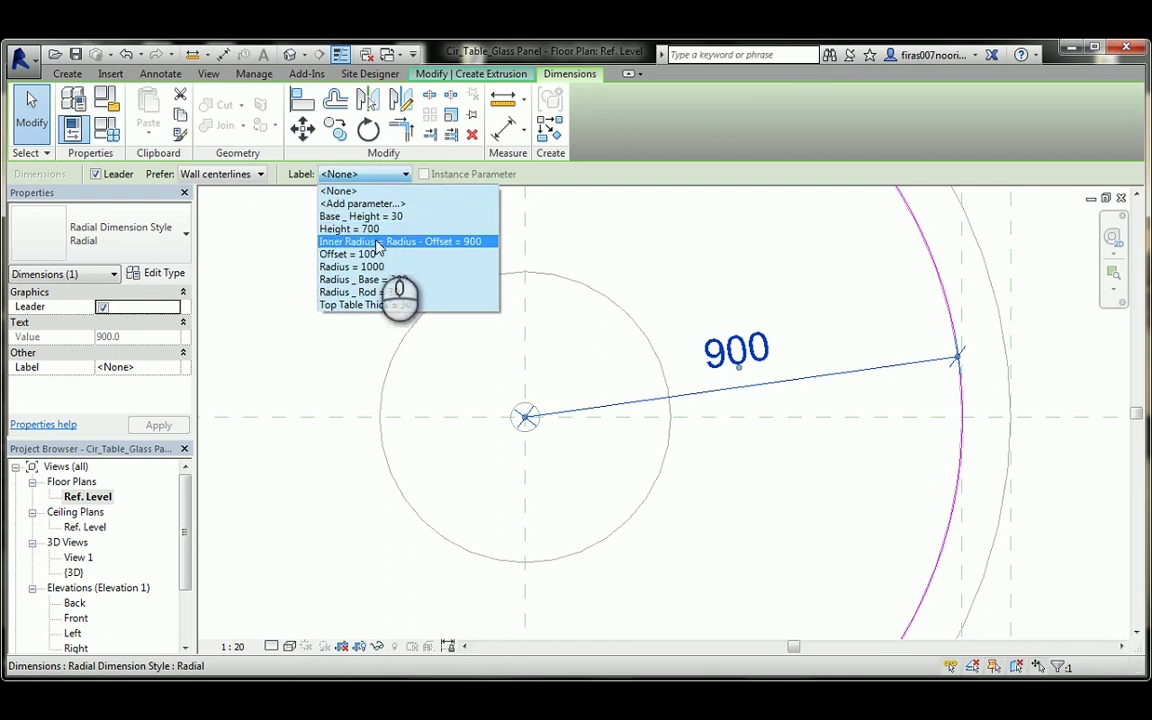
click(388, 241)
click(668, 276)
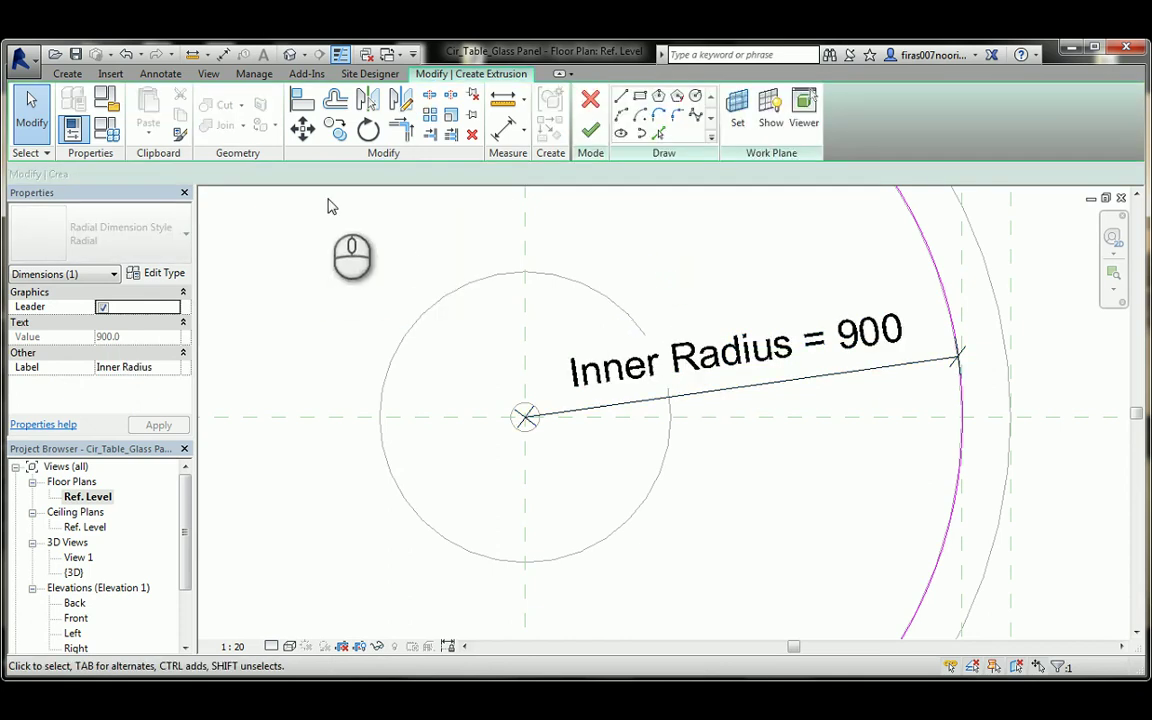
- Sketch a second concentric circle with a 300 mm radius along the edge of the central disc
click(695, 96)
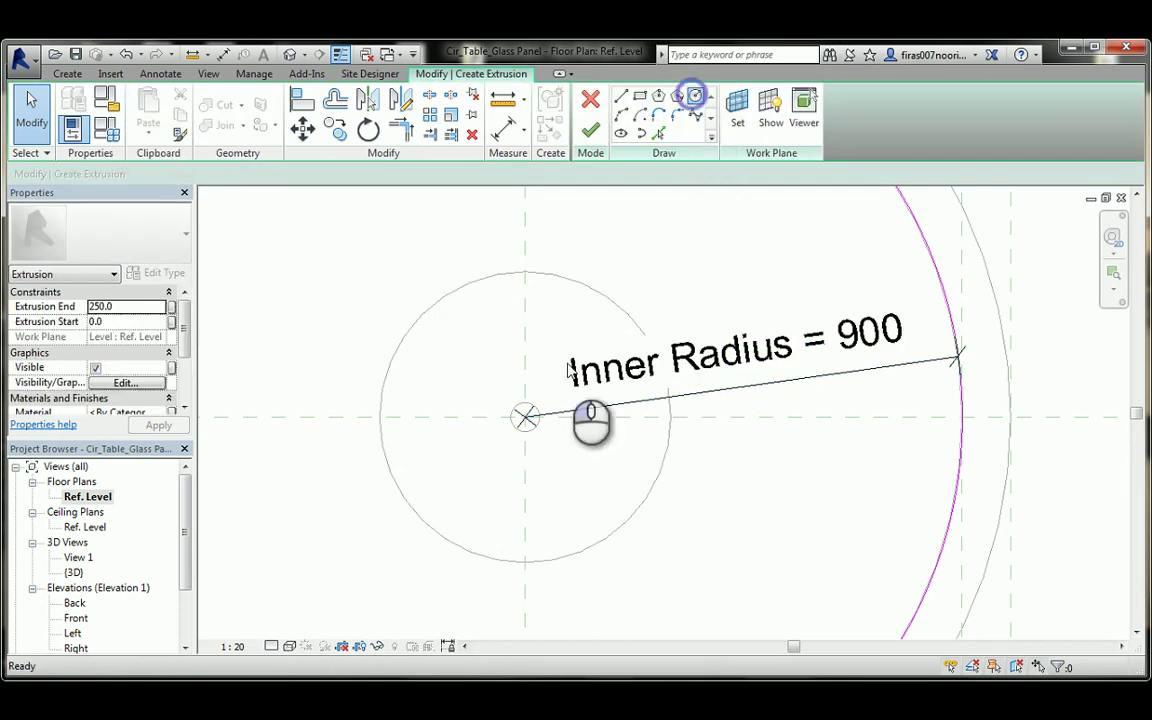
click(525, 417)
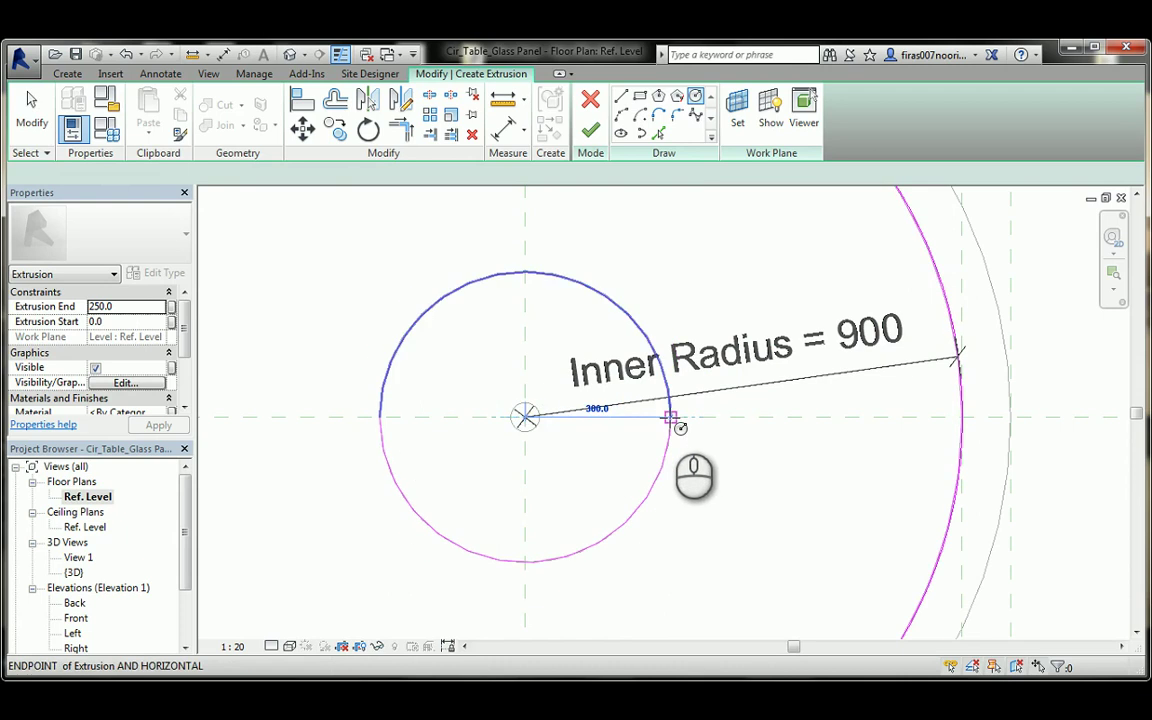
click(674, 417)
key(Escape)
key(Escape)
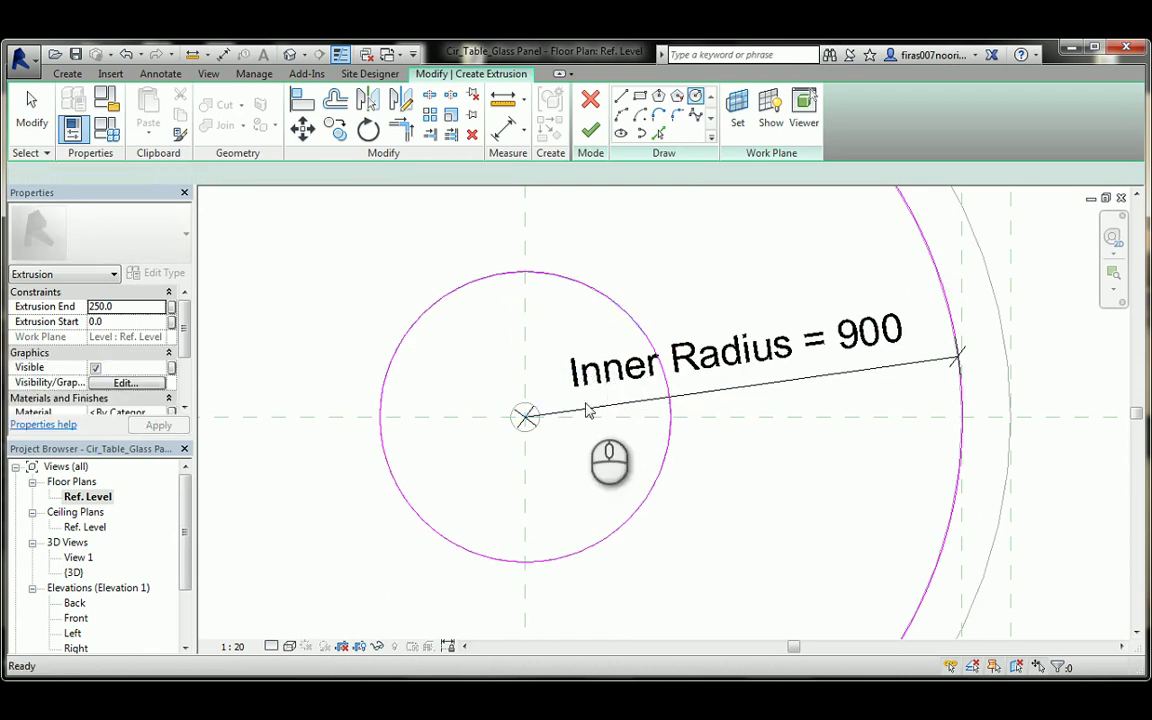
- Label the smaller circle's radius dimension with the Radius _ Base parameter and view the finished extrusion in 3D
click(570, 365)
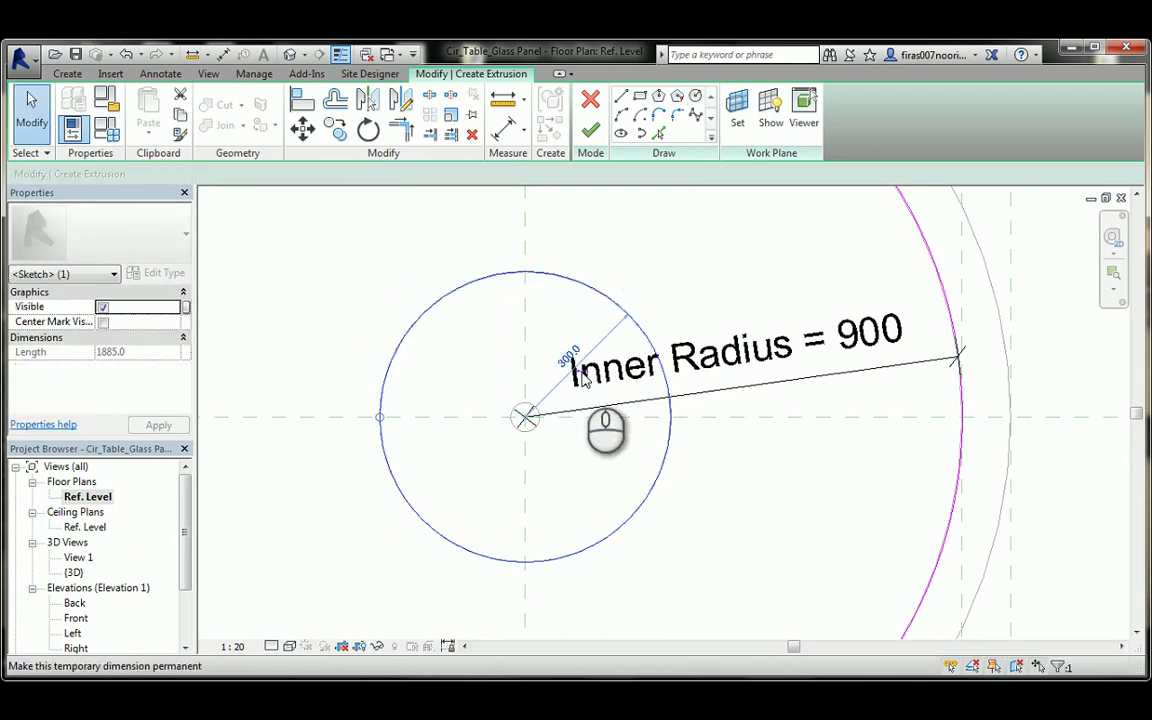
click(558, 388)
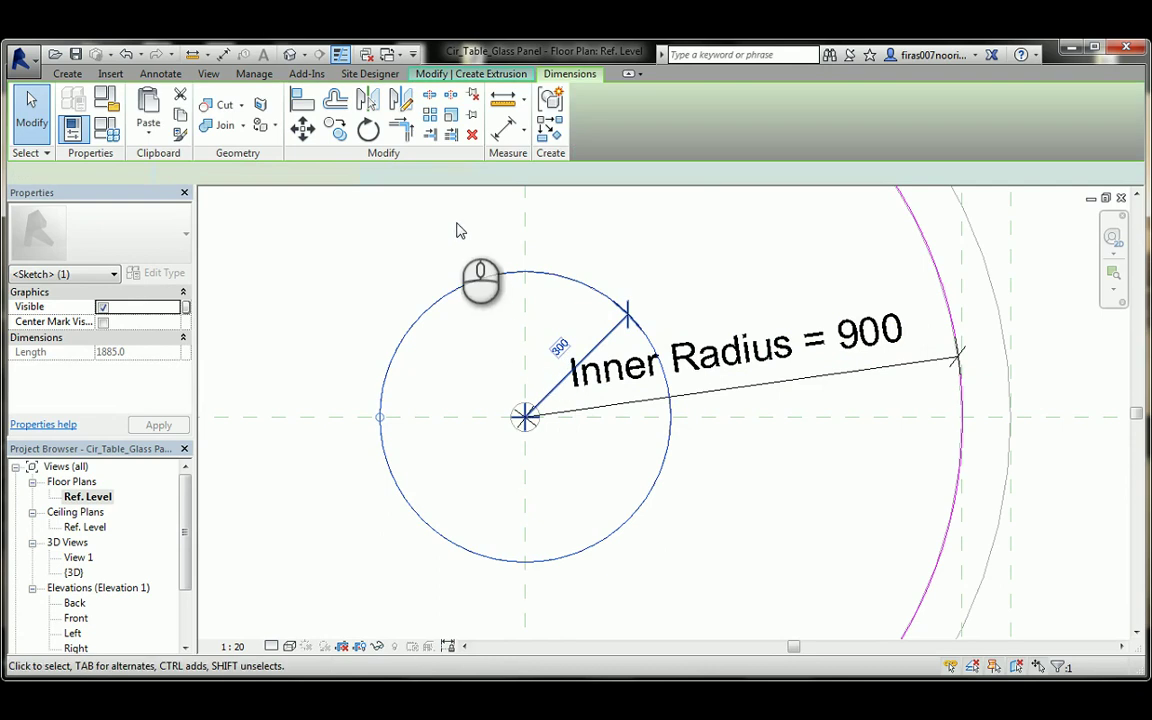
click(365, 174)
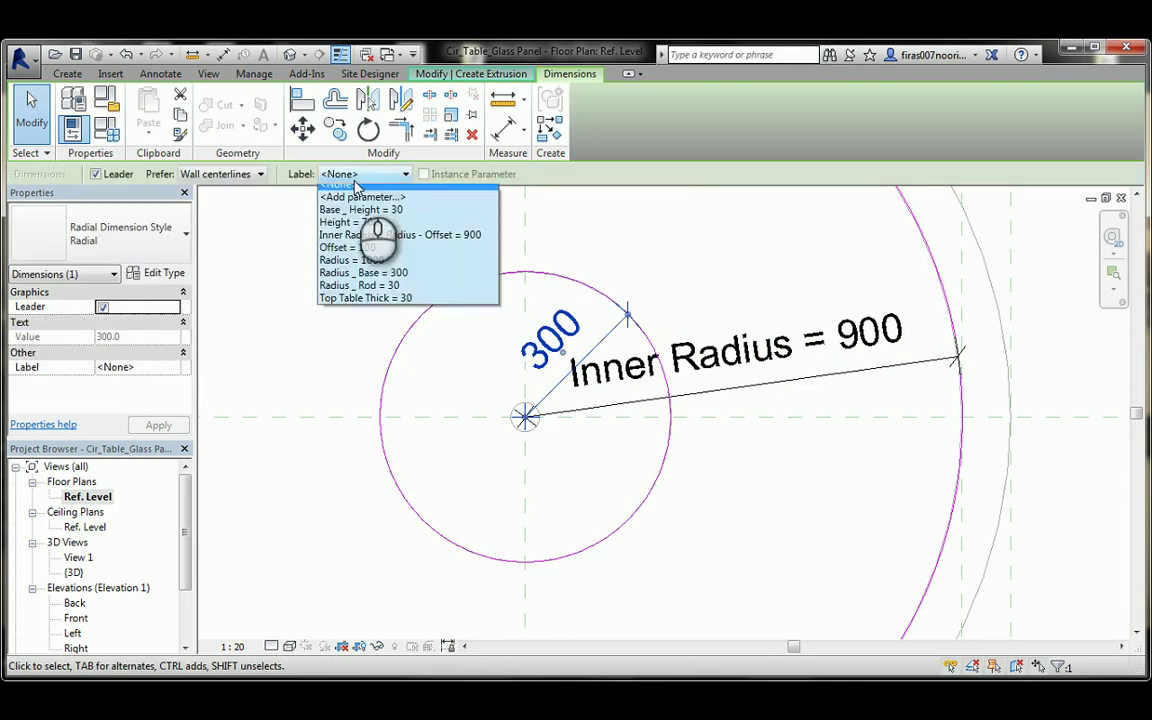
click(360, 279)
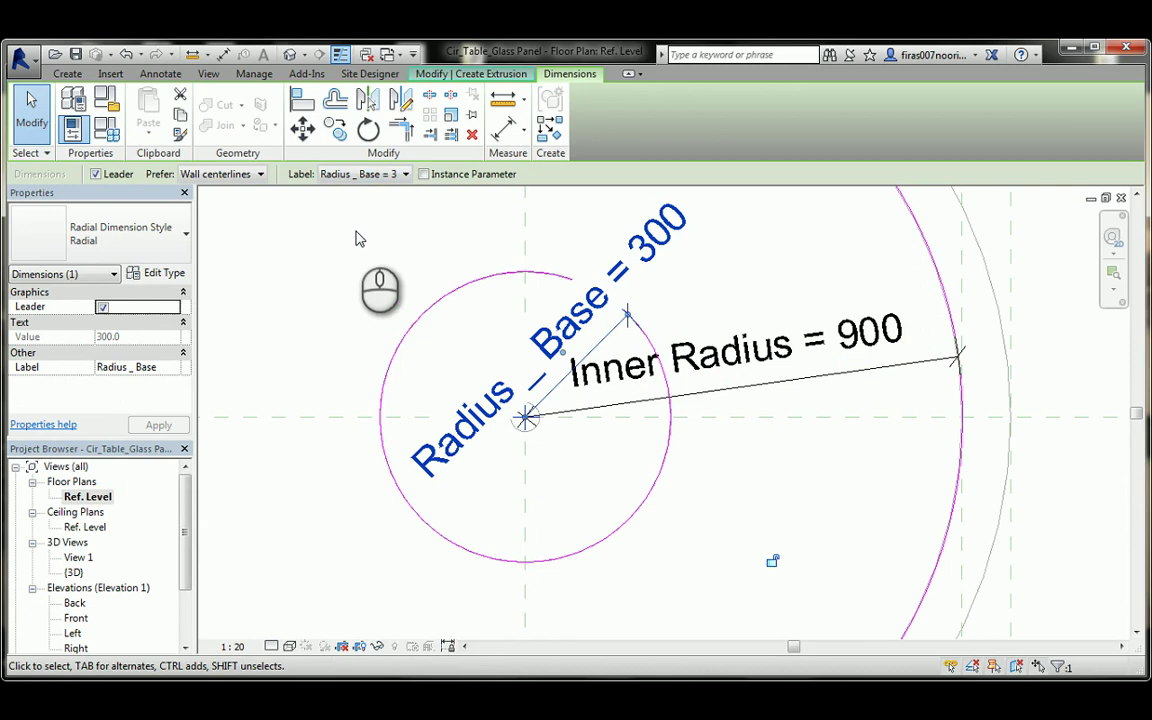
click(296, 334)
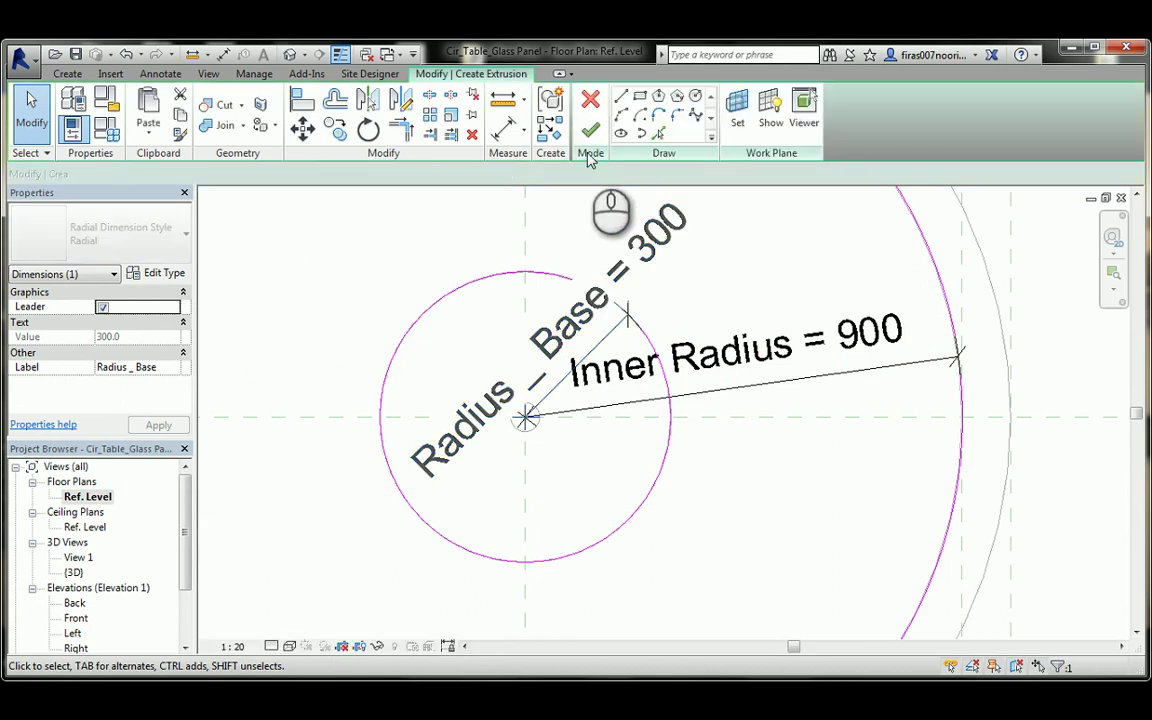
click(589, 112)
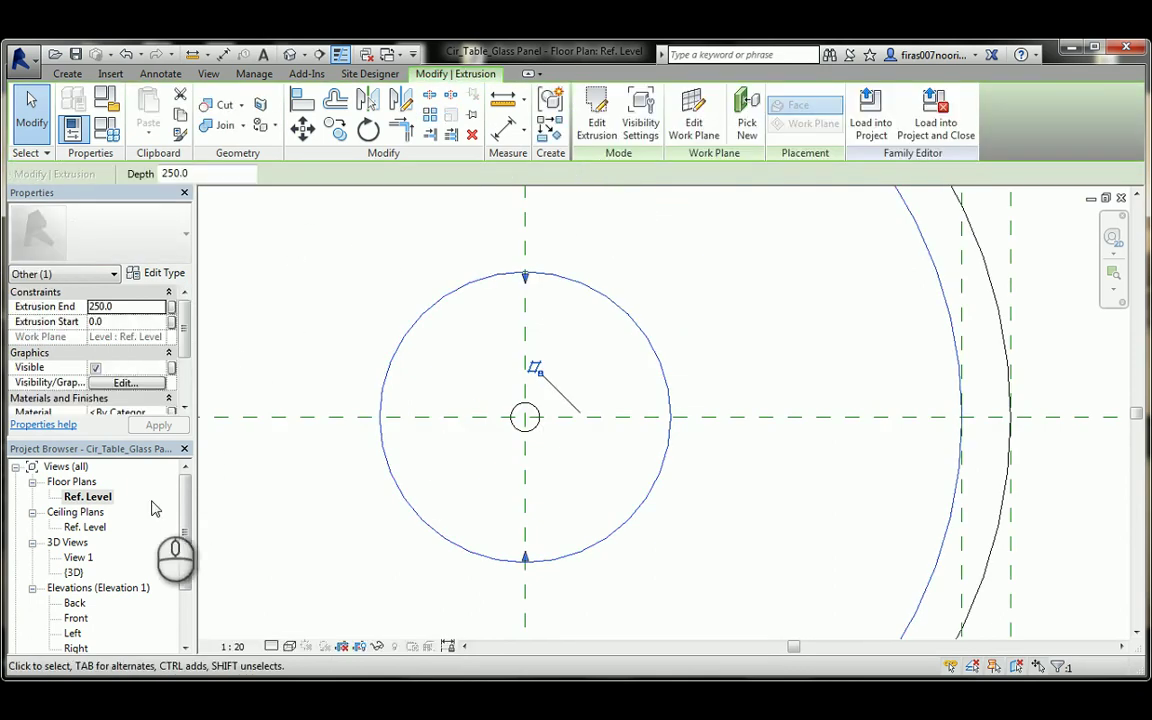
click(290, 55)
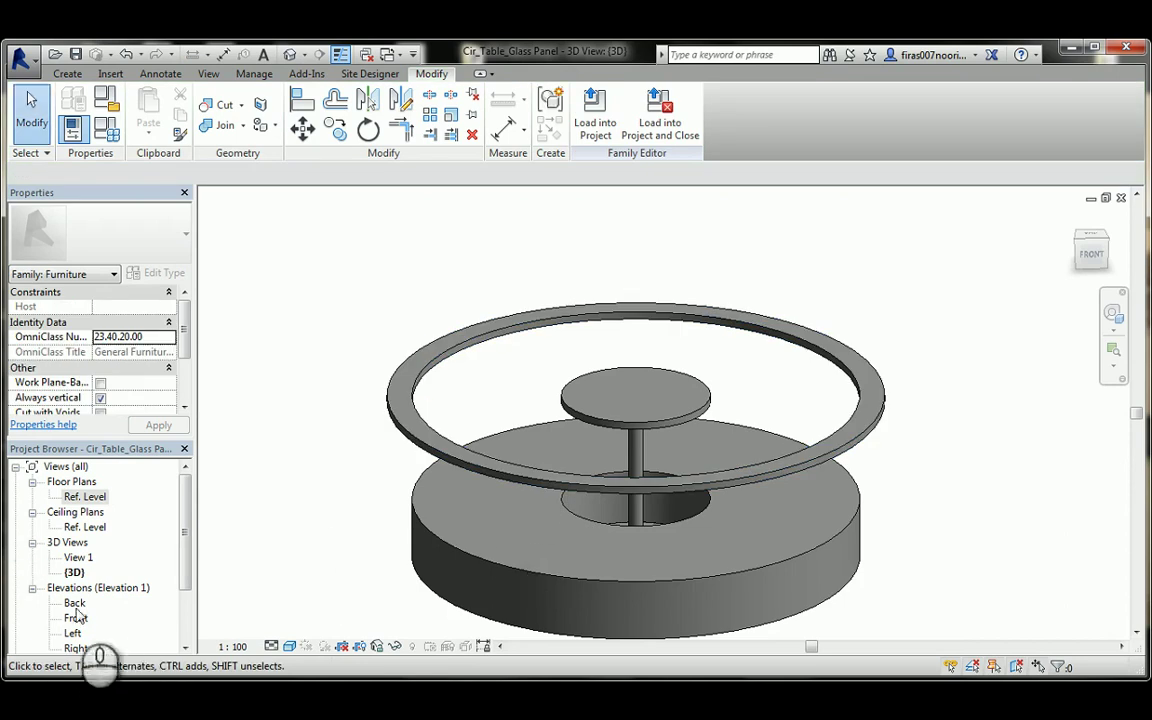
- In the Front elevation, draw a horizontal reference plane between the tabletop's upper and lower reference planes
double_click(74, 619)
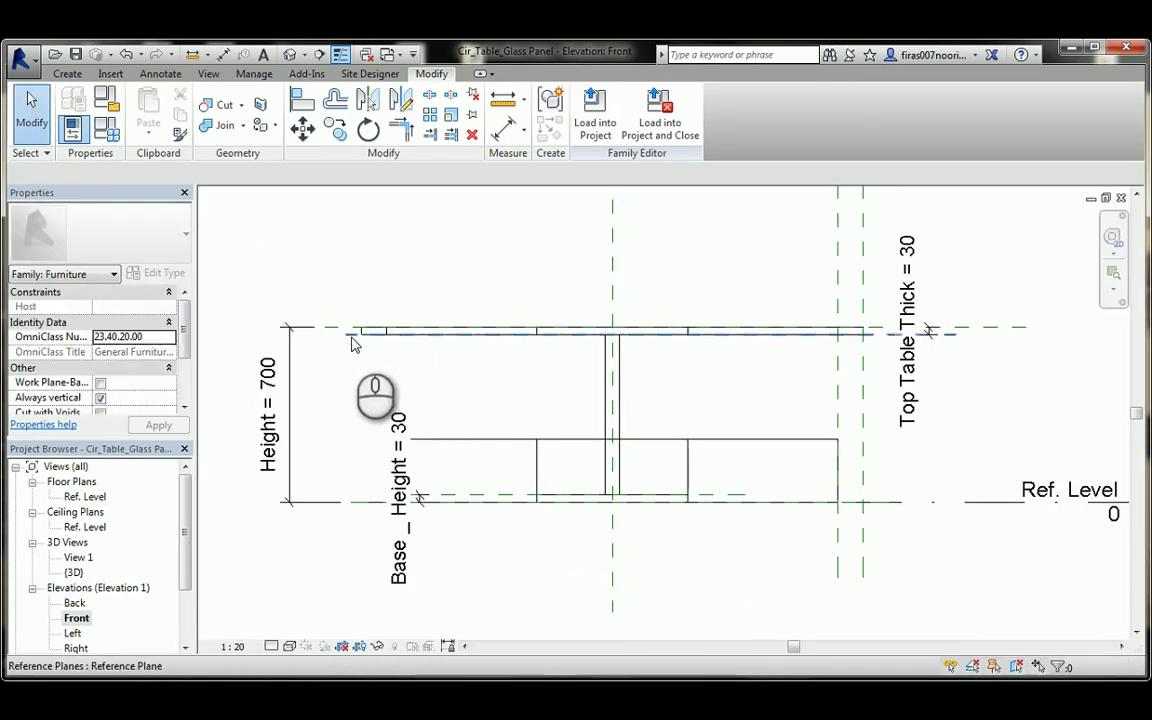
click(67, 74)
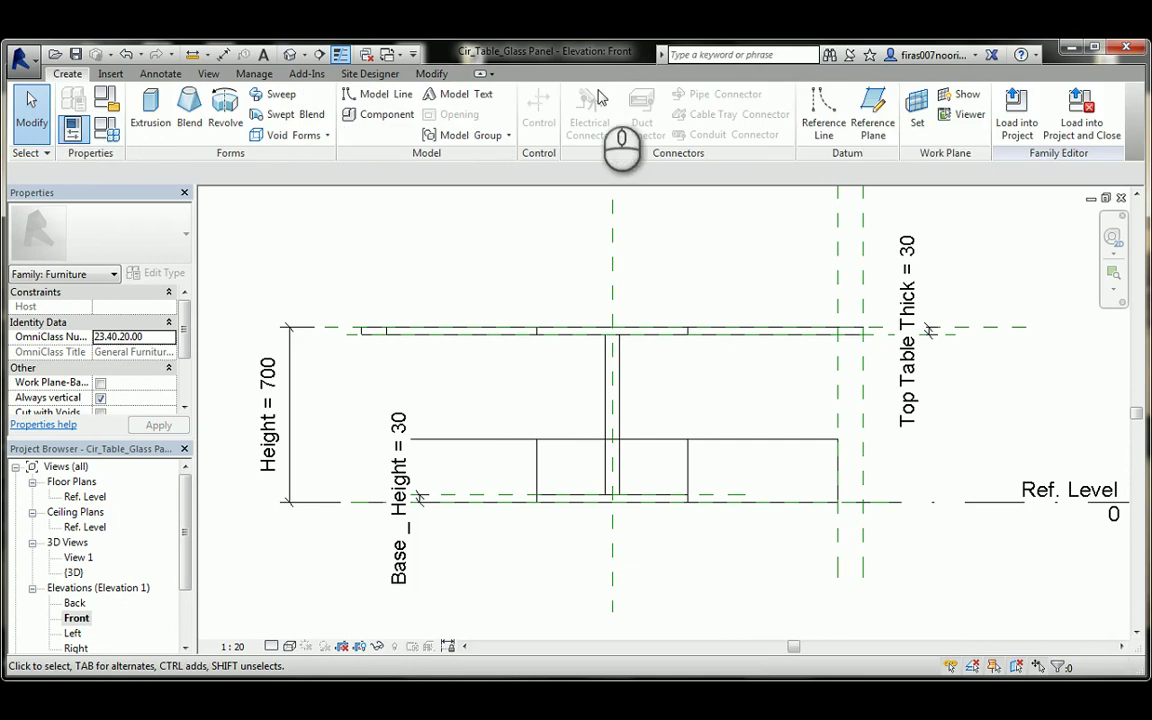
click(869, 121)
scroll(545, 328, up, 4)
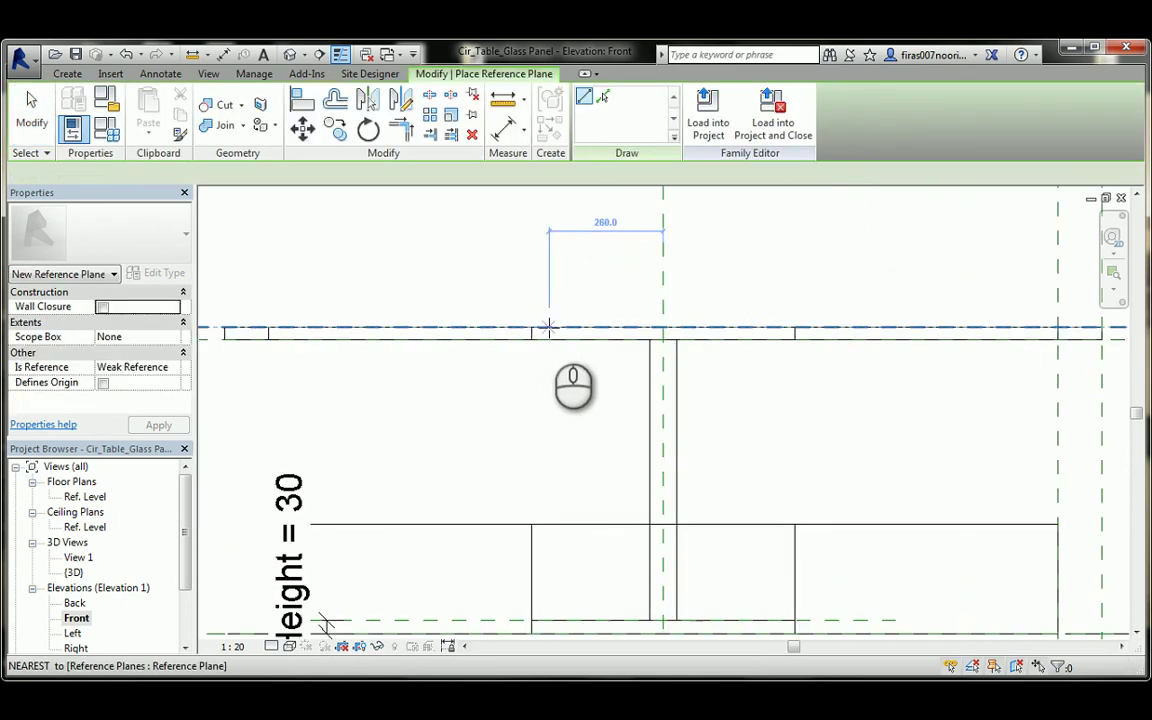
scroll(661, 338, up, 2)
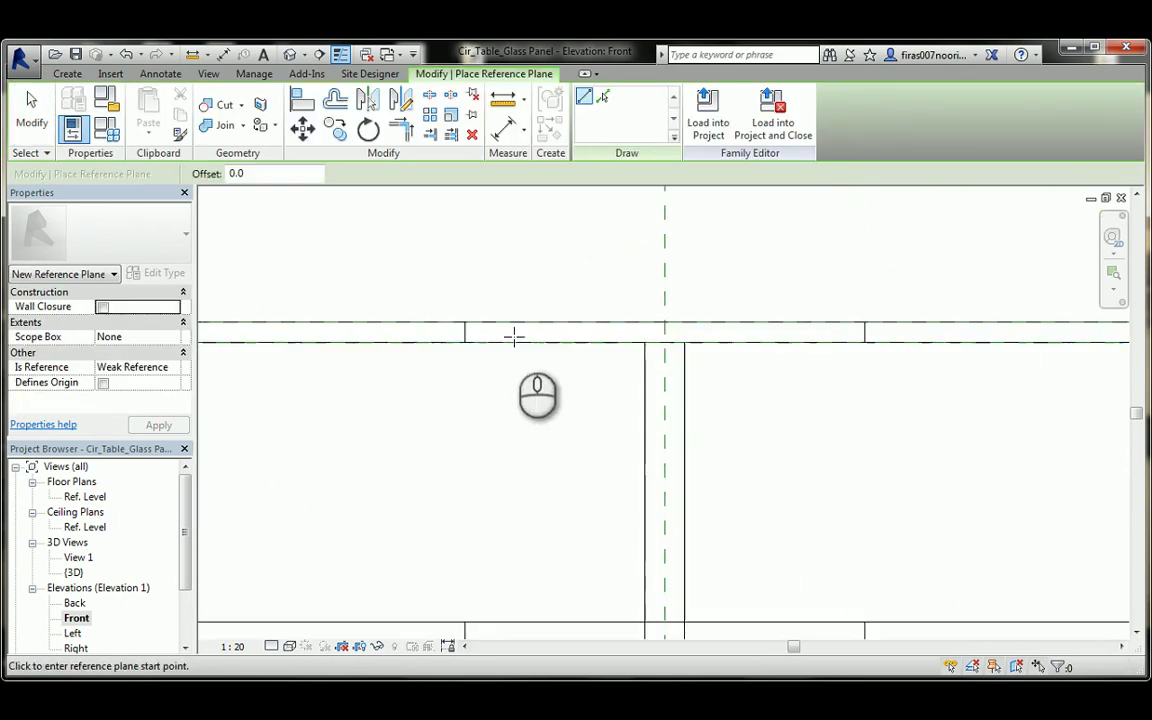
middle_drag(445, 345, 738, 375)
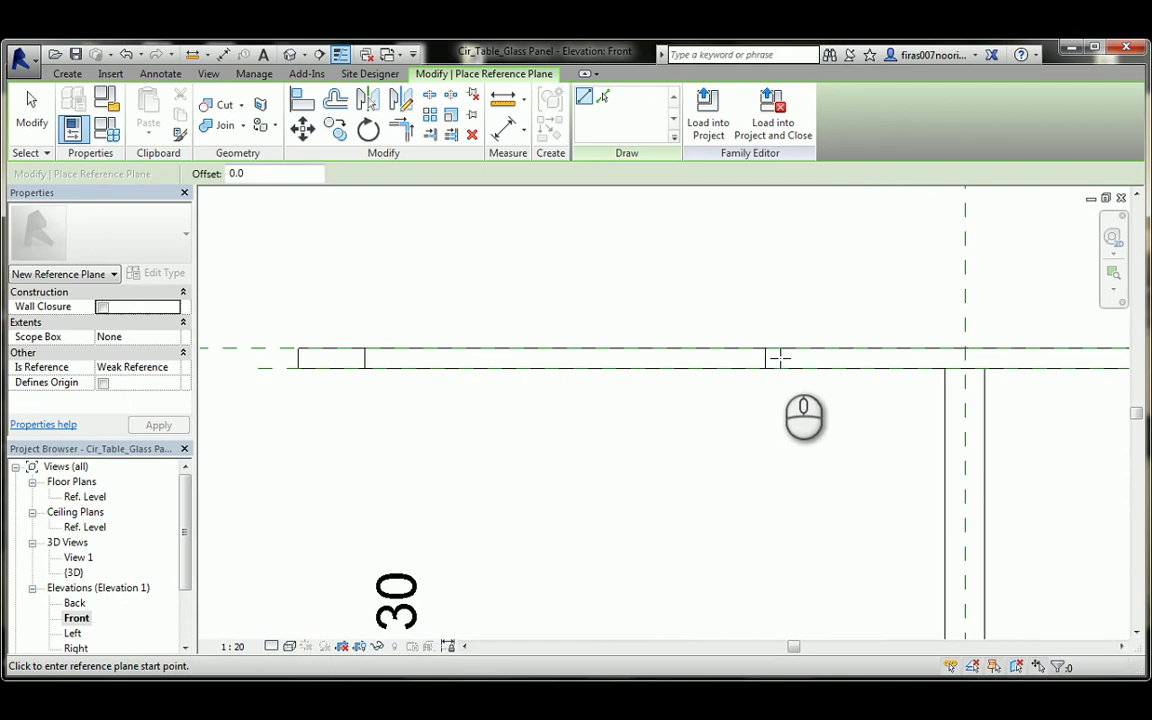
click(780, 357)
click(342, 357)
key(Escape)
key(Escape)
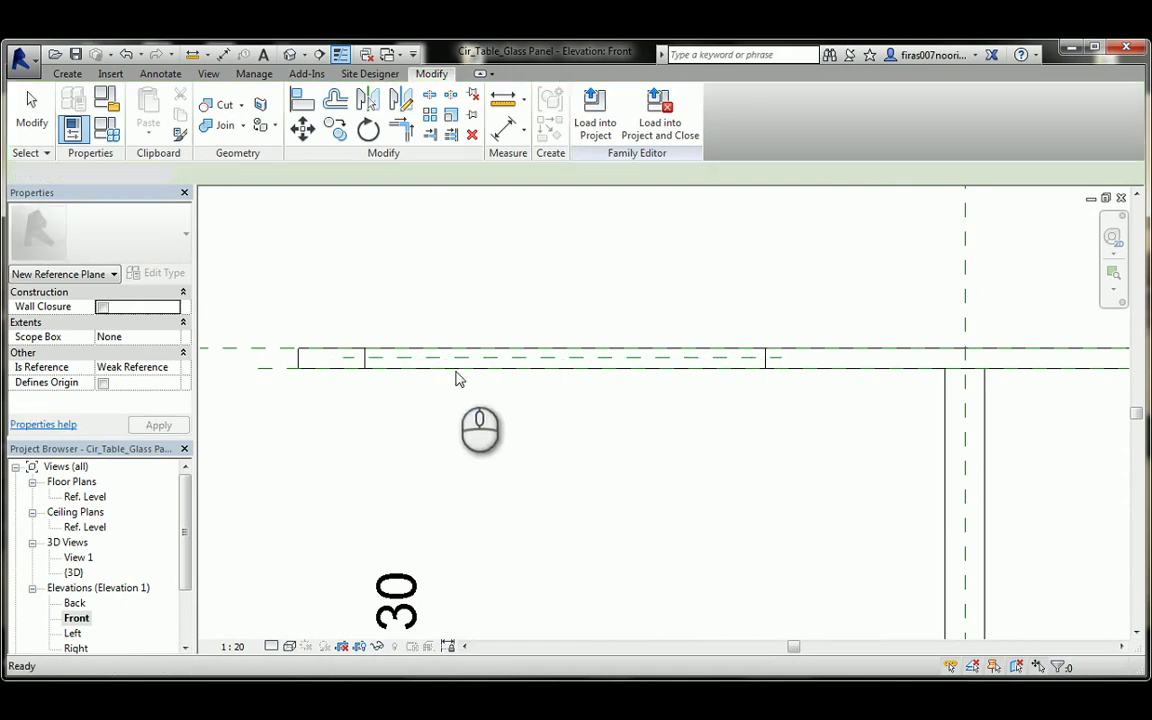
- Add an aligned dimension between the tabletop's upper reference plane and the new plane below it
key(d)
key(i)
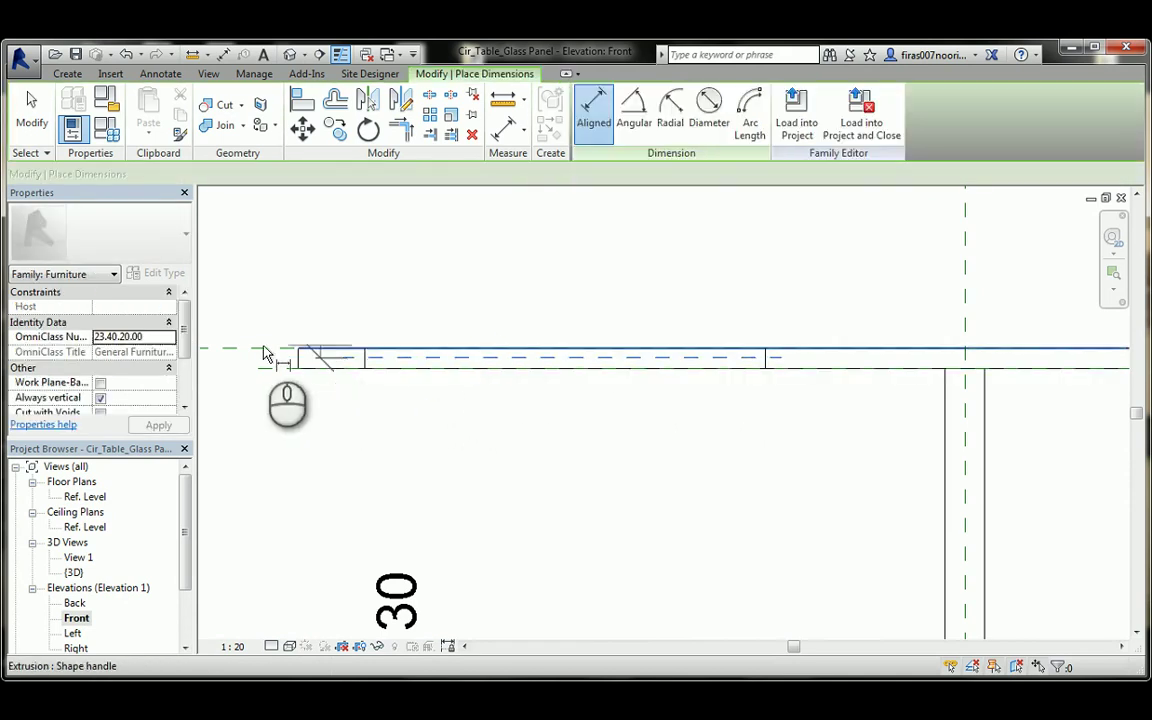
click(266, 349)
click(270, 358)
click(514, 310)
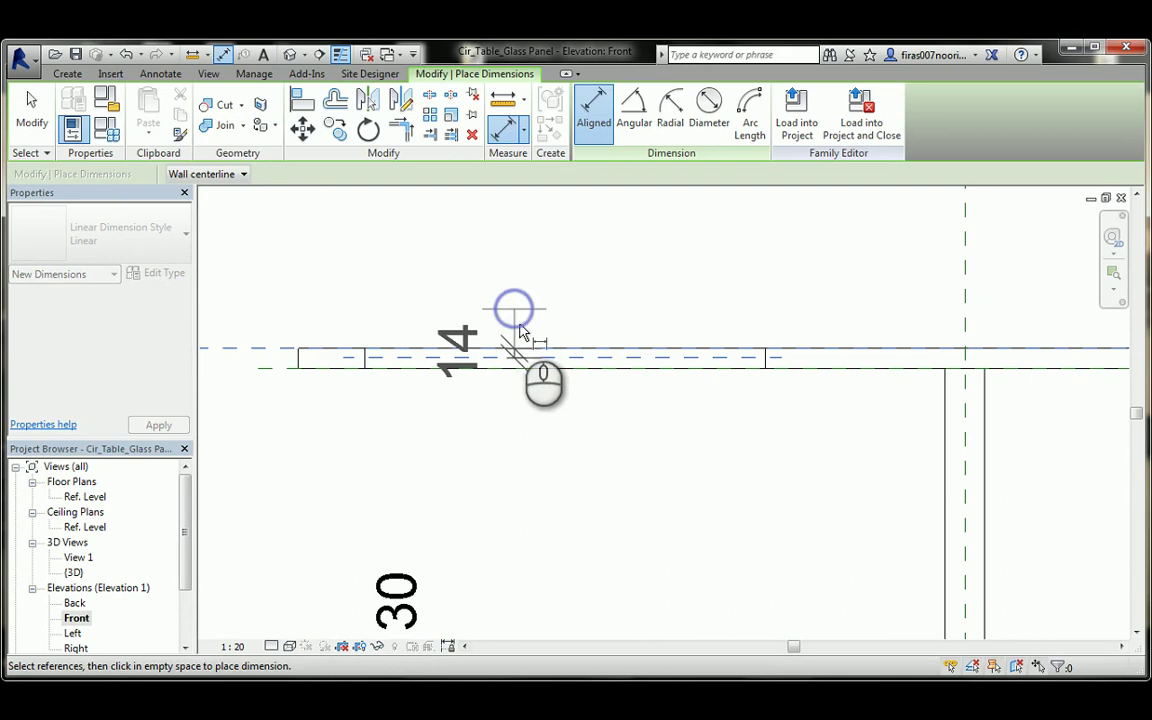
key(Escape)
key(Escape)
- Label this dimension with a new family type parameter named Glass Thick, grouped under Dimensions
click(478, 340)
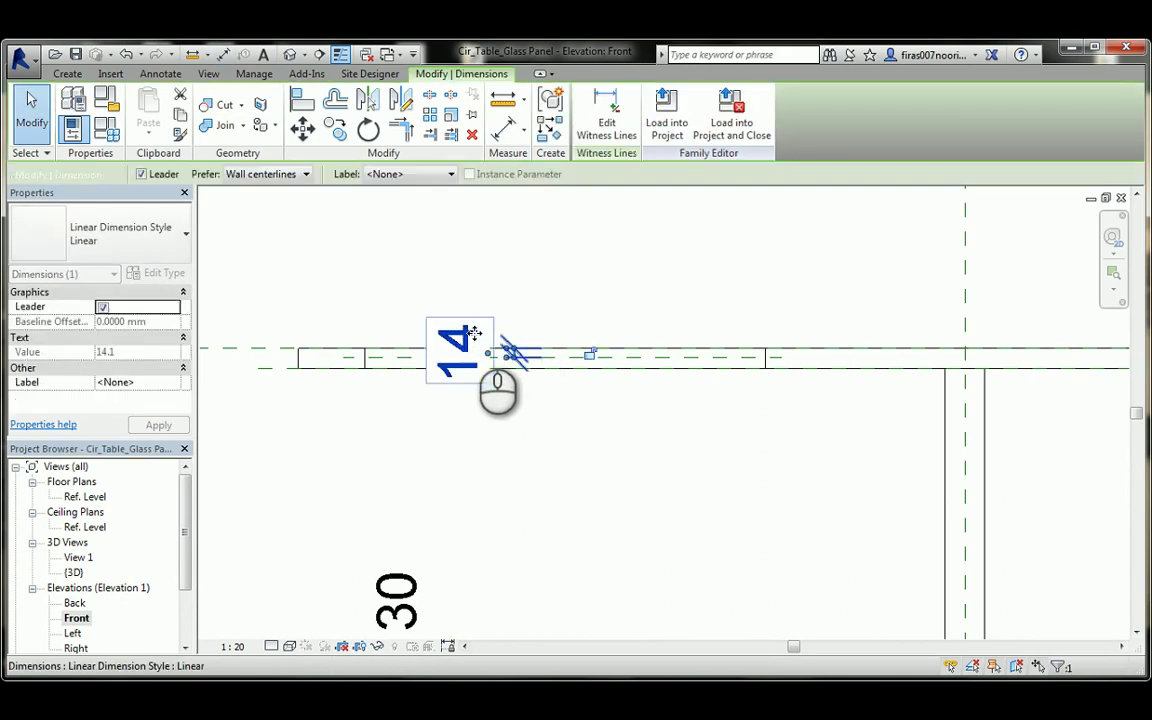
click(410, 174)
scroll(405, 215, up, 3)
click(404, 205)
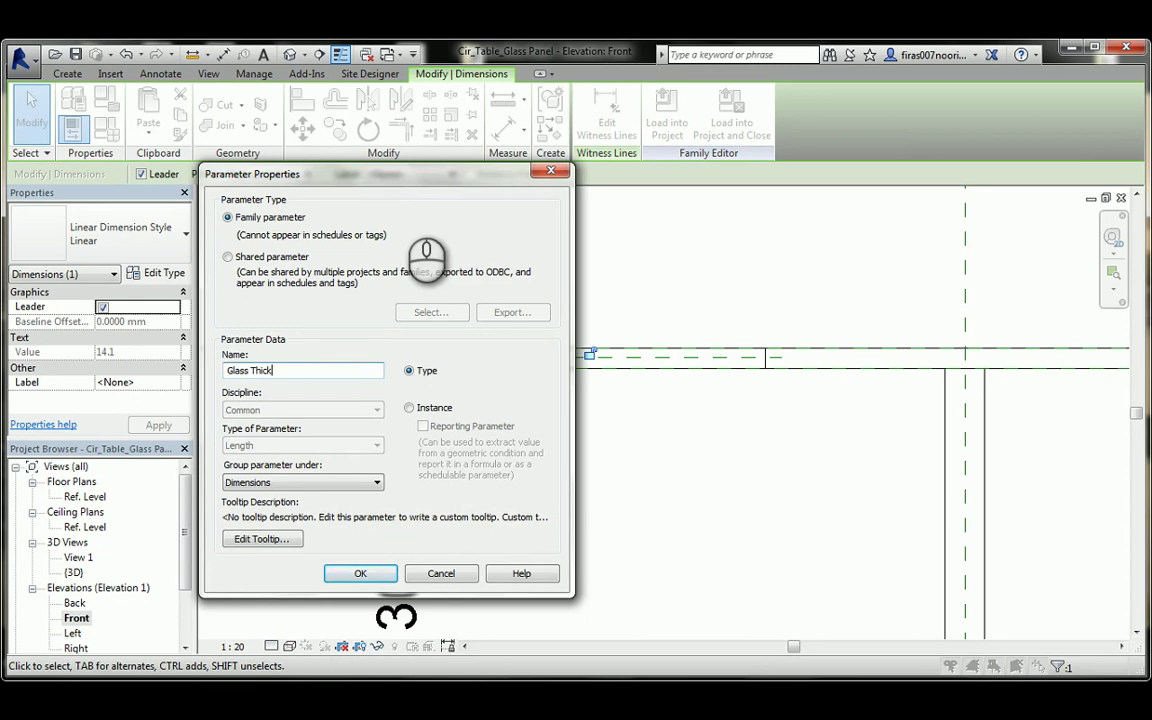
click(358, 574)
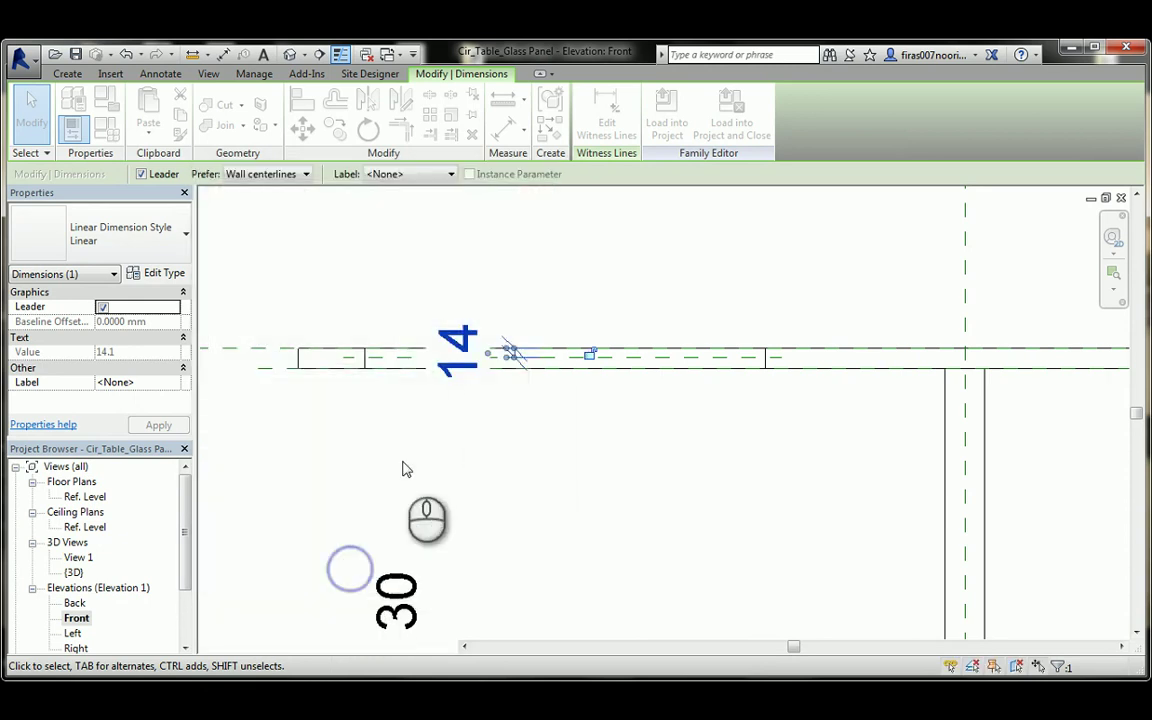
scroll(404, 468, up, 3)
scroll(489, 419, down, 1)
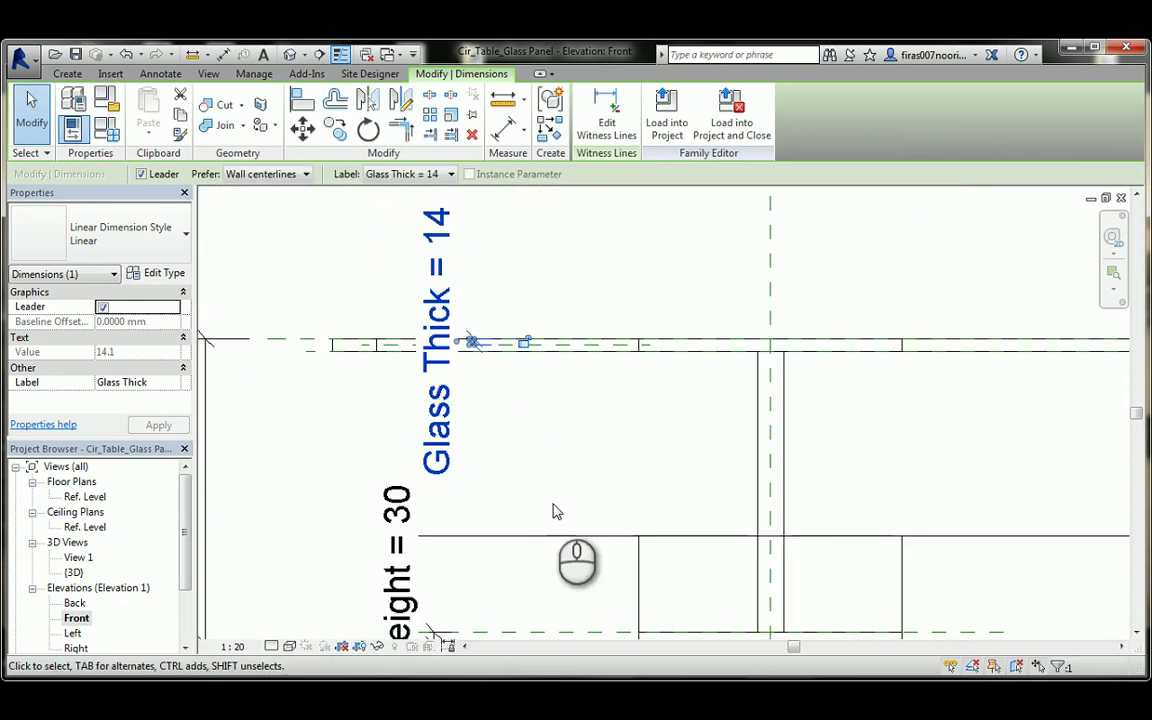
- Stretch the new ring-shaped extrusion's top and bottom to the upper tabletop plane and the Glass Thick plane, locking them
click(640, 555)
drag(775, 537, 305, 342)
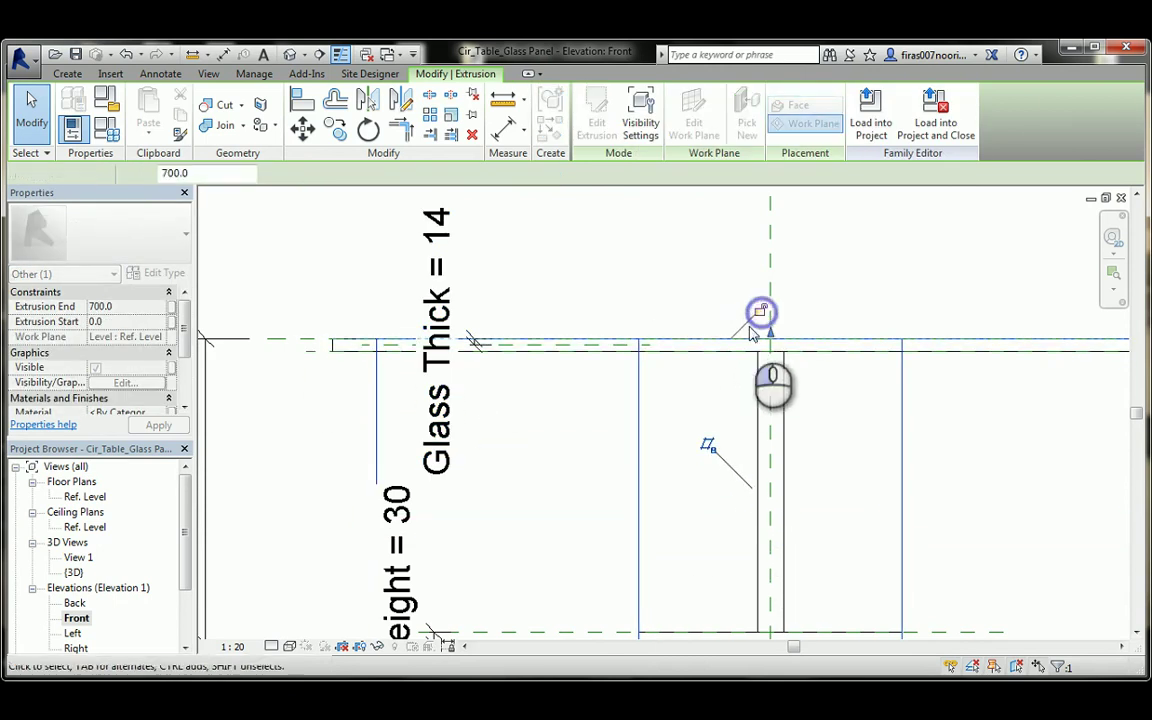
middle_drag(681, 475, 678, 399)
drag(764, 567, 531, 266)
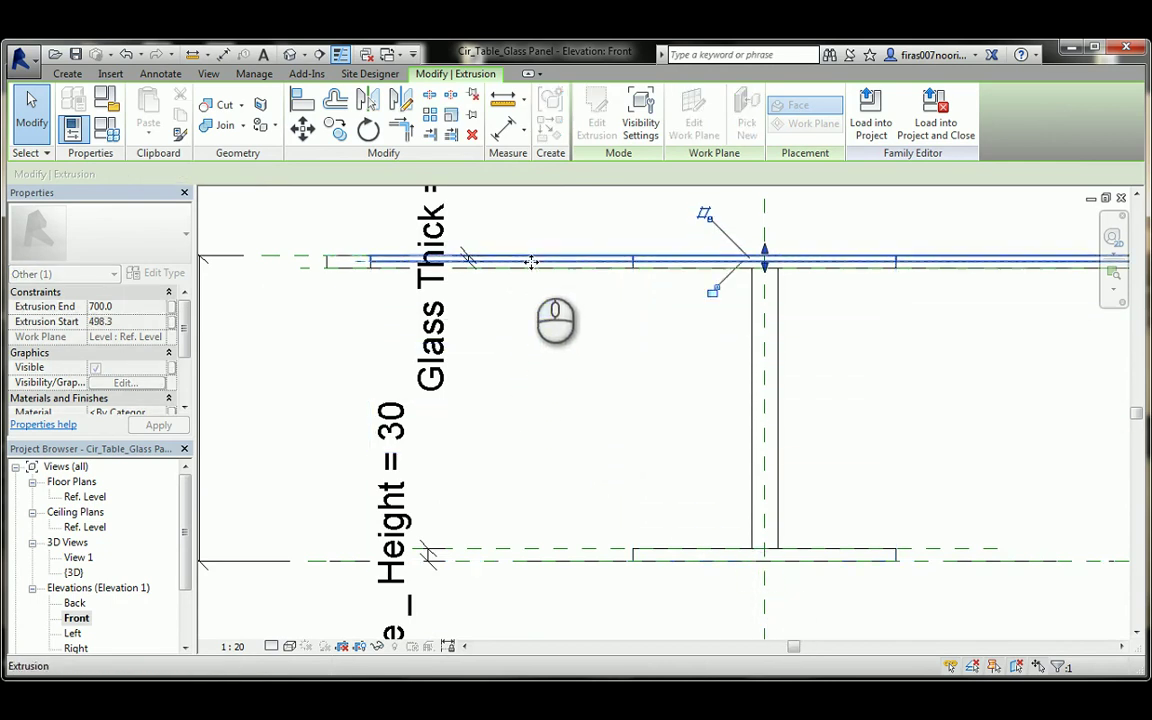
- In the default 3D view, assign the Glass material to the thin ring-shaped extrusion inside the table's outer ring
click(292, 54)
click(404, 304)
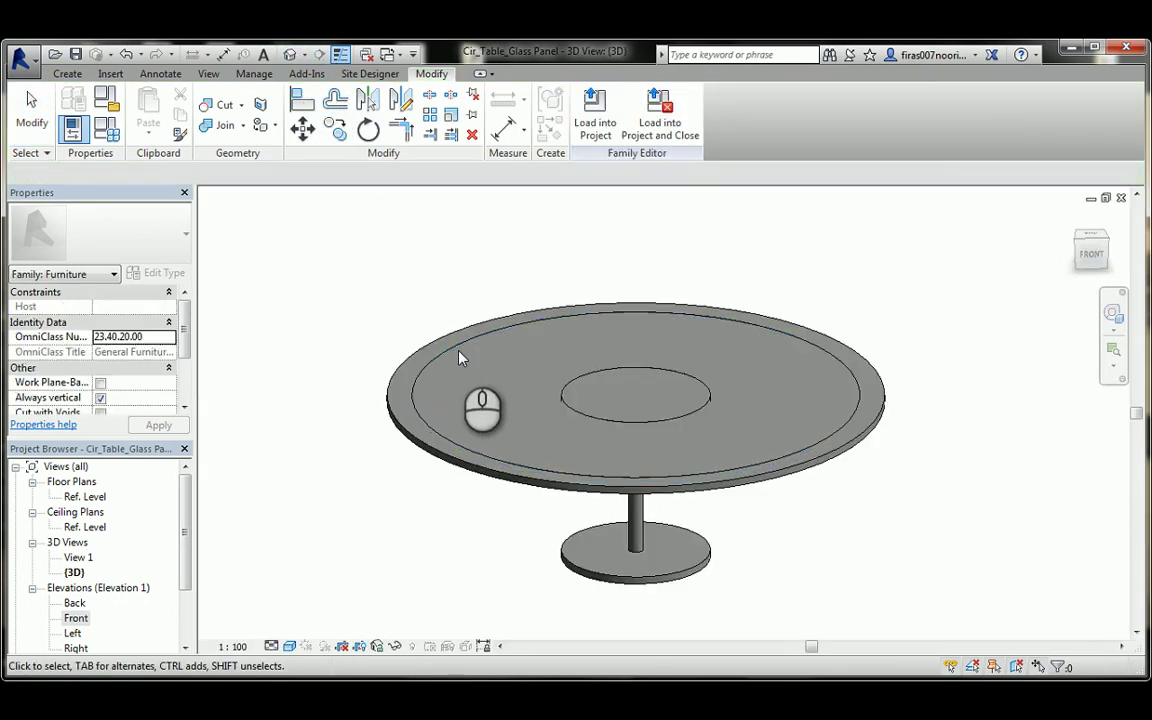
click(459, 355)
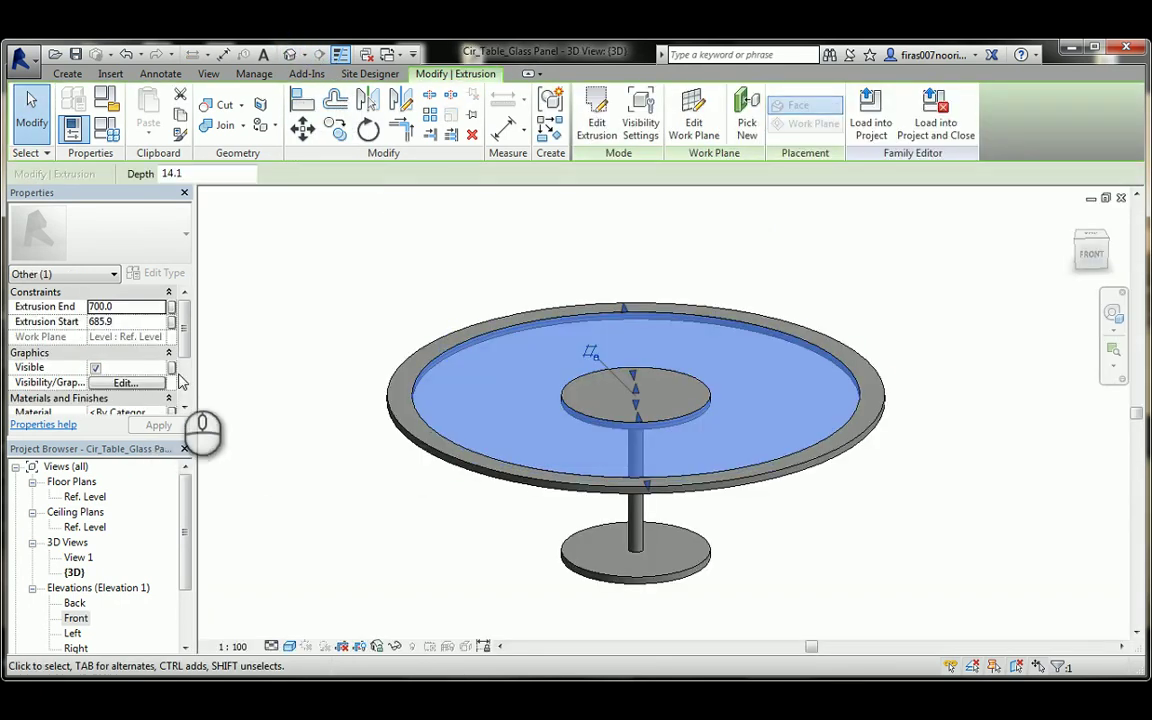
drag(183, 338, 184, 345)
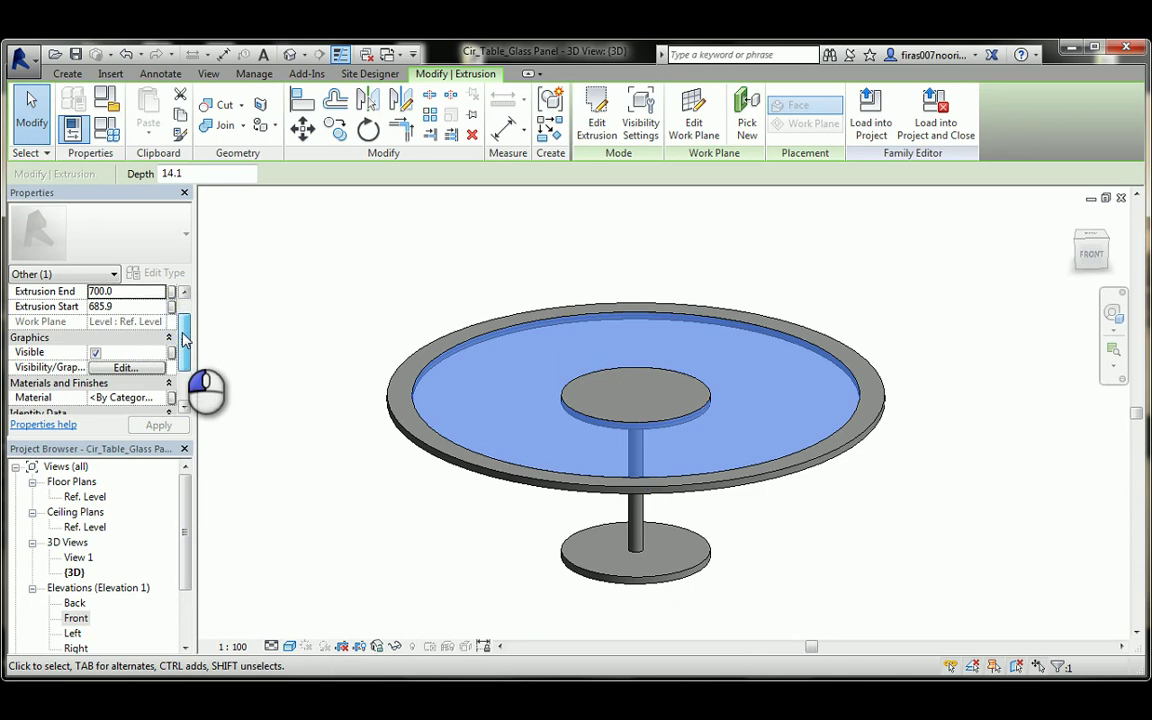
click(162, 398)
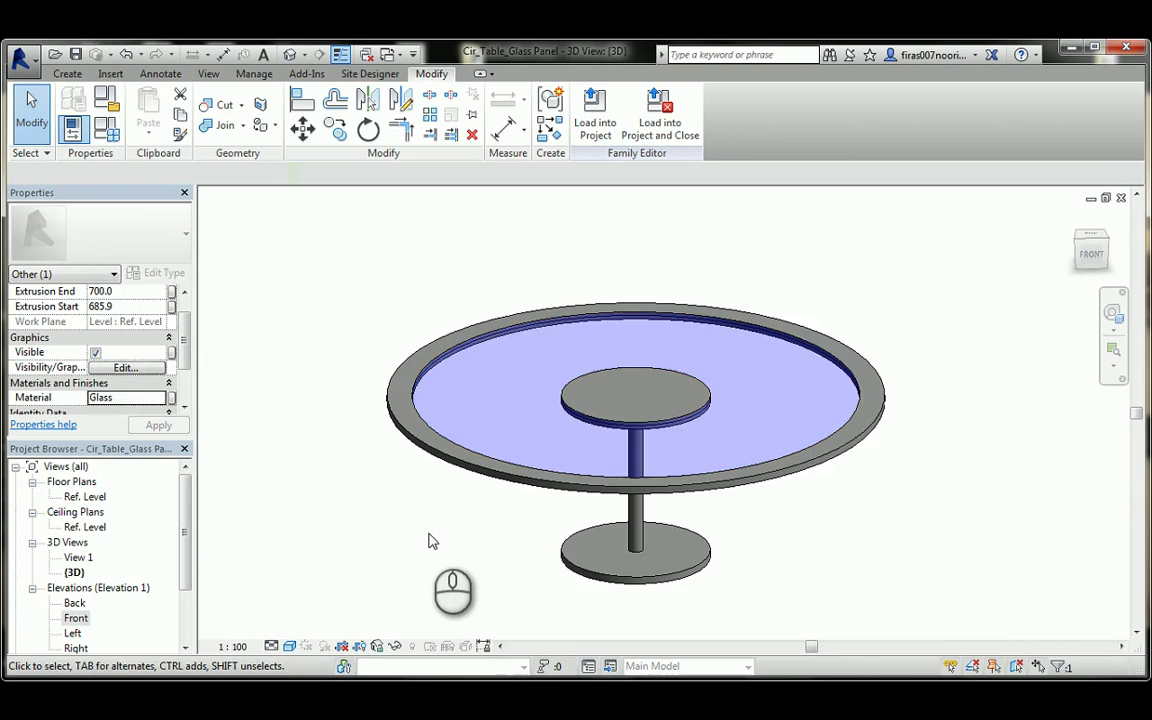
click(430, 541)
mouse_move(430, 541)
shift+middle_down()
mouse_move(463, 476)
mouse_move(496, 524)
mouse_move(530, 496)
mouse_move(418, 535)
shift+middle_up()
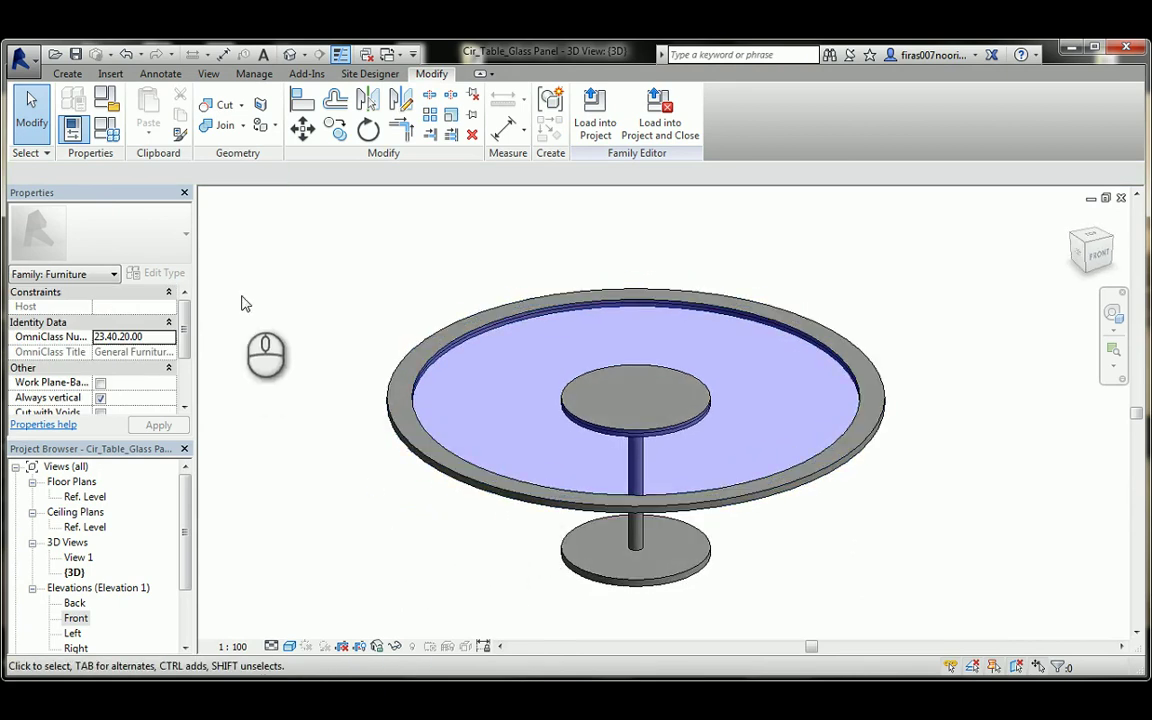
- Set the family's Radius parameter to 900 and apply it to the table
click(110, 130)
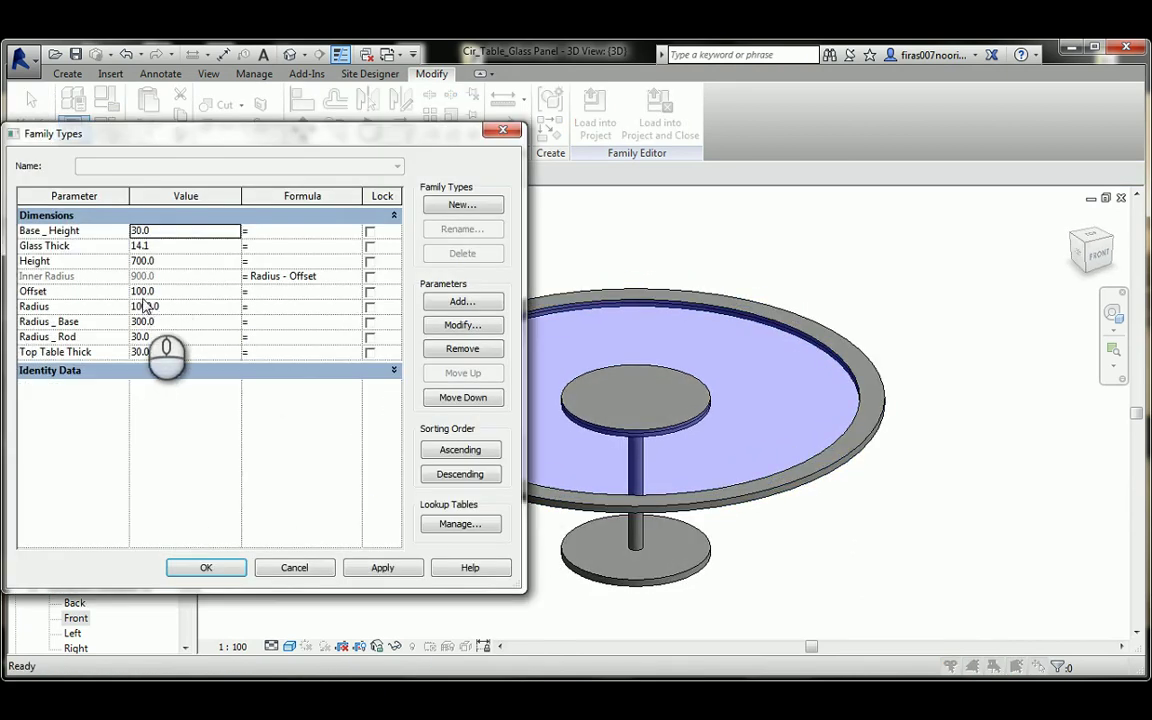
double_click(141, 306)
text(900.0)
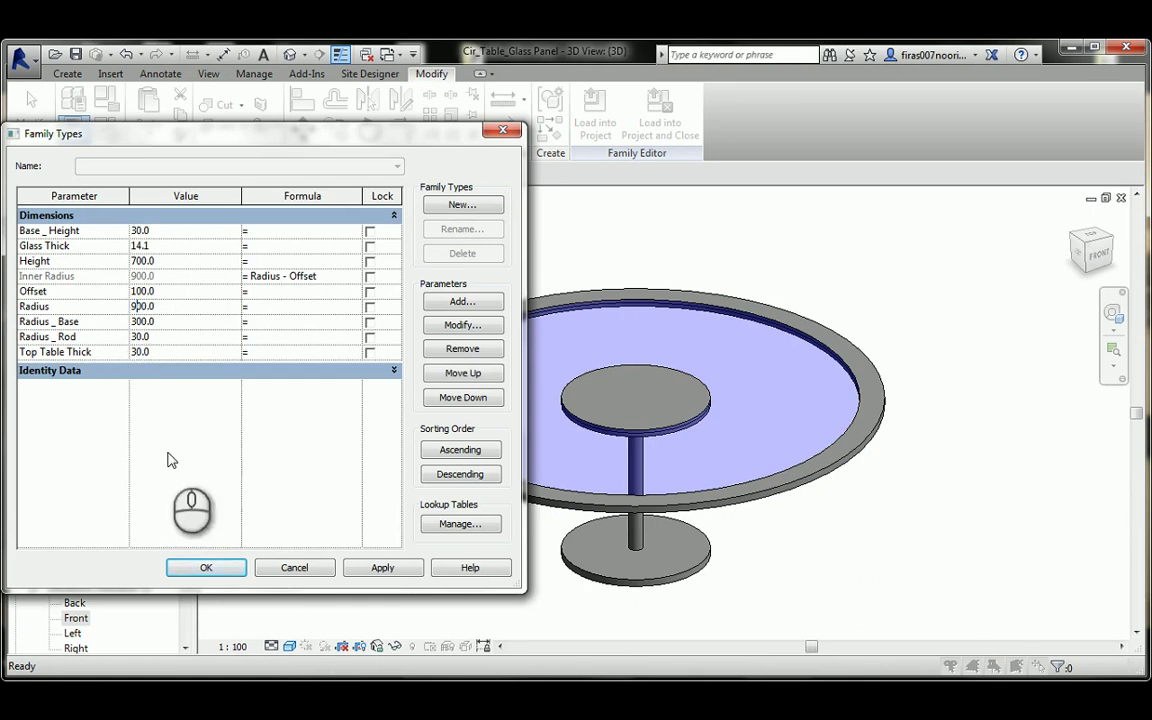
click(190, 567)
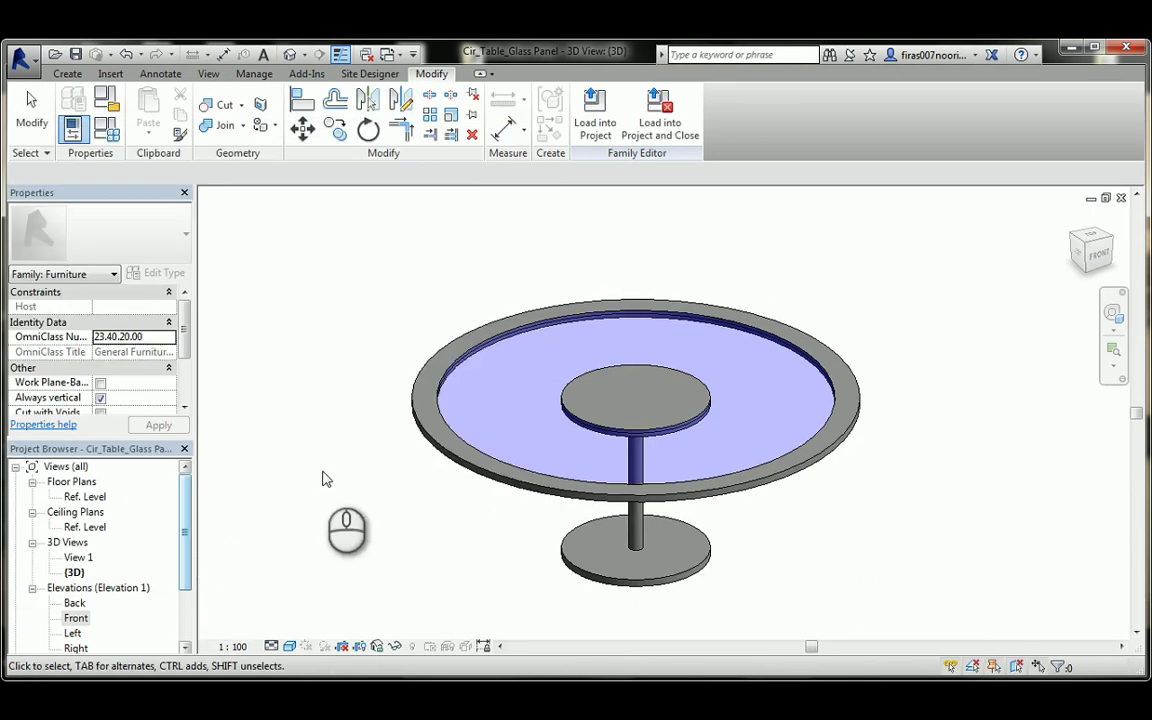
scroll(515, 457, up, 2)
middle_drag(517, 457, 502, 442)
- Save the glass-panel table, and save a copy in the Families folder as Polar Array _Cir_Table_Glass Panel_w_Chairs
click(74, 55)
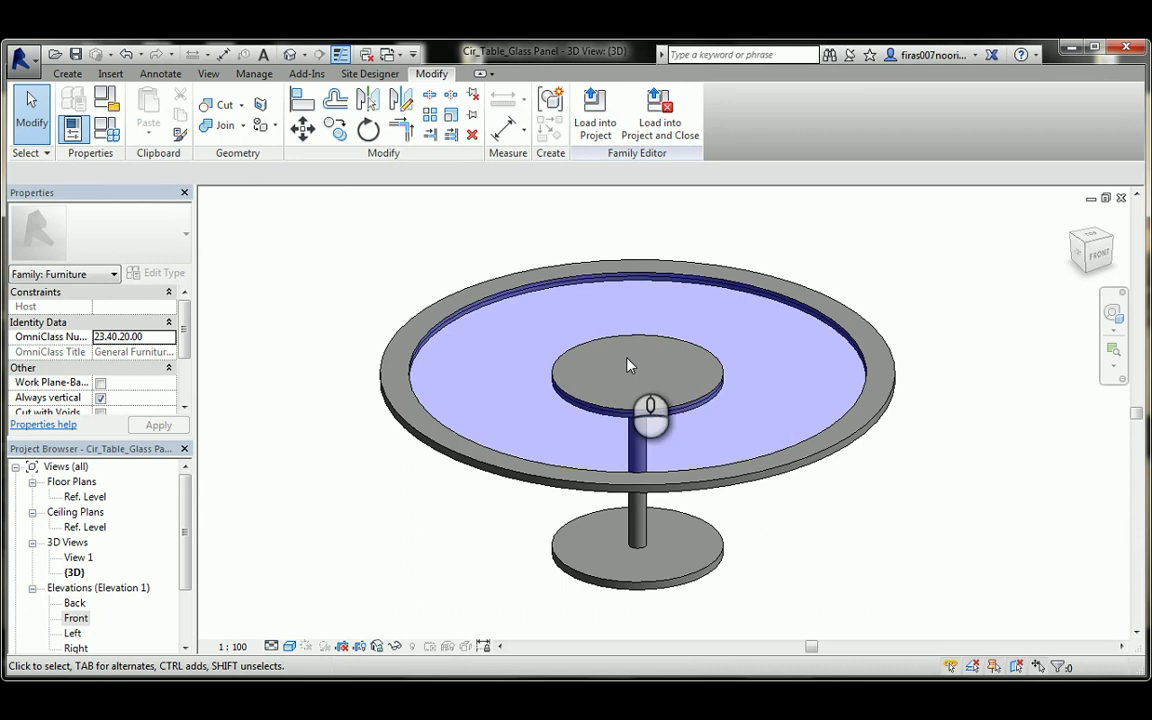
click(76, 55)
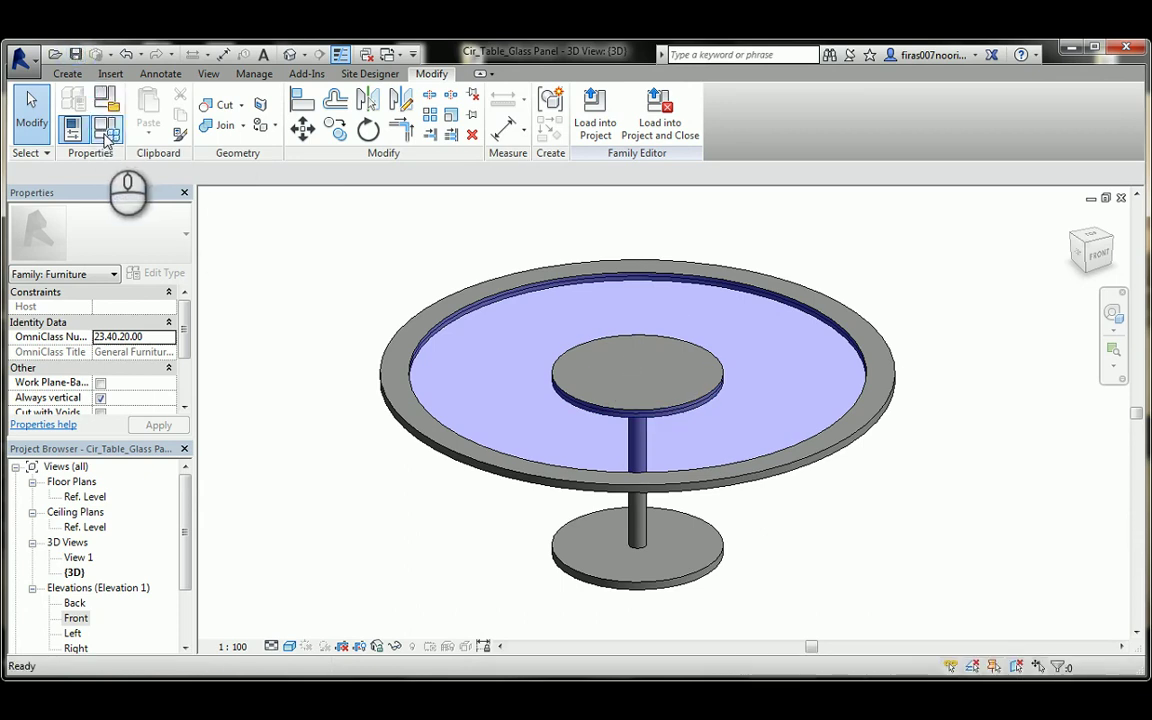
click(22, 58)
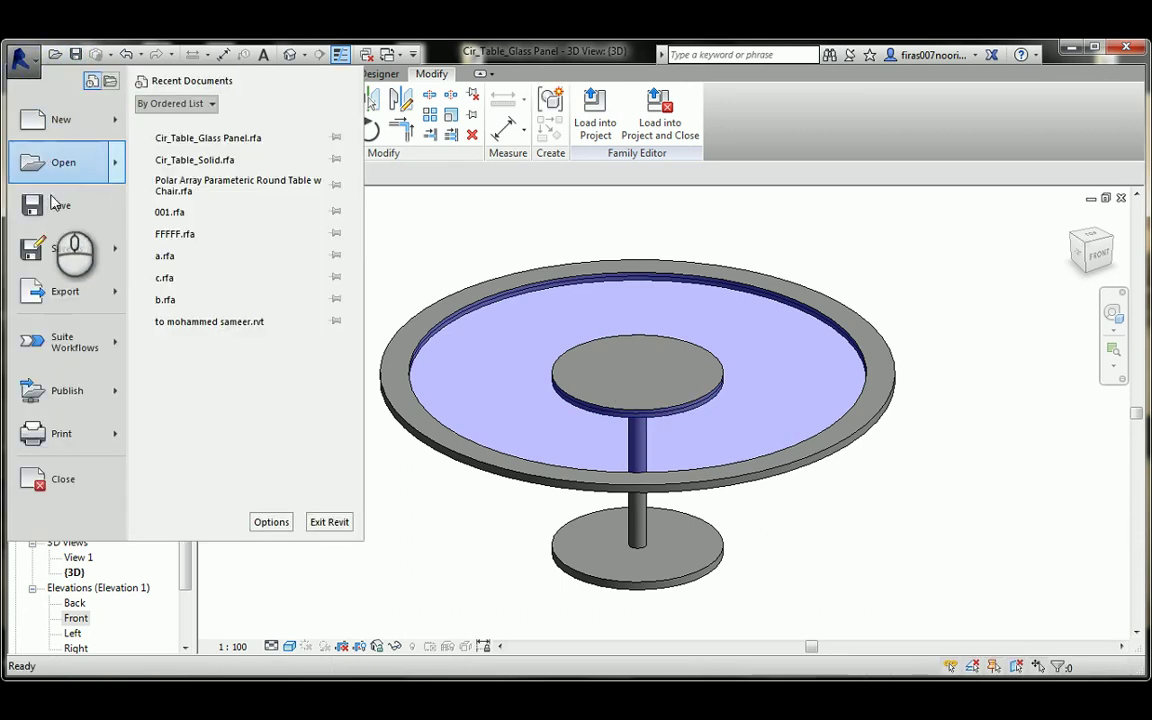
mouse_move(58, 252)
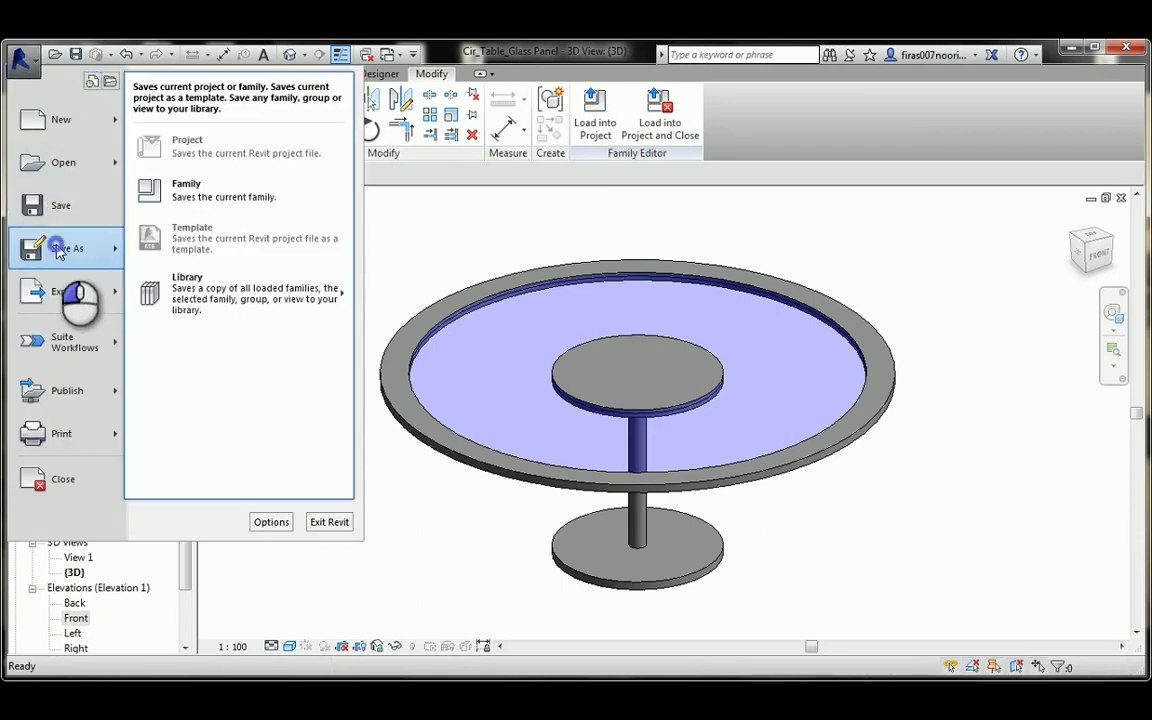
click(183, 192)
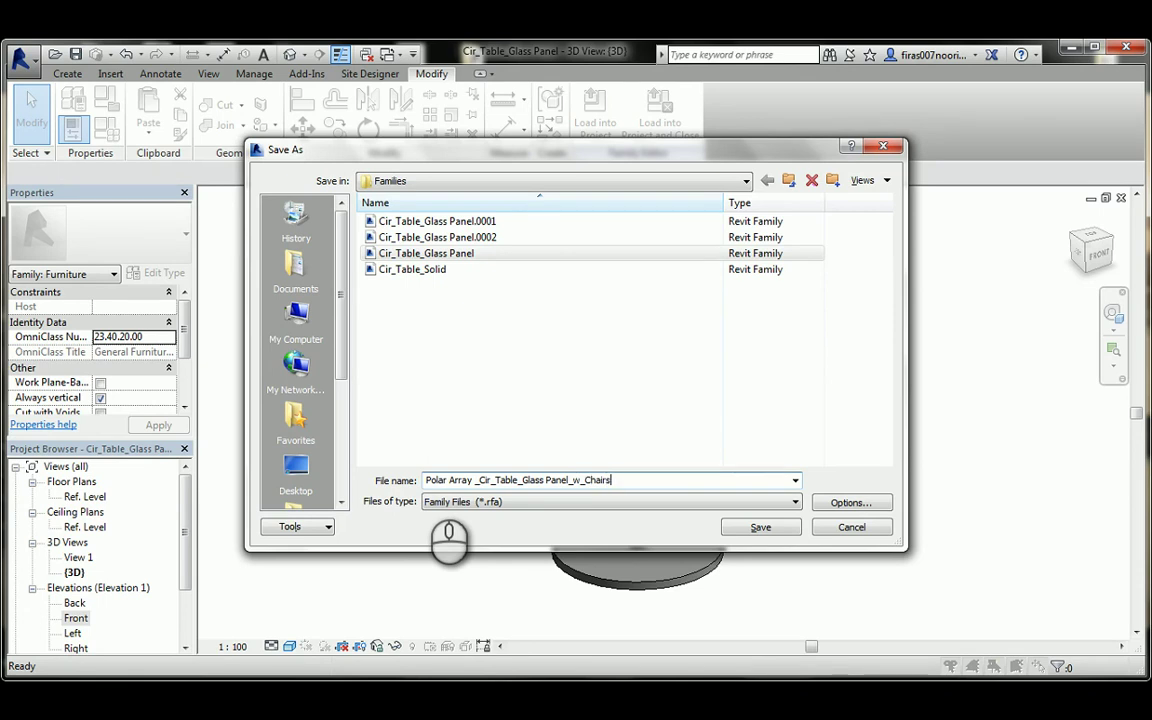
click(761, 528)
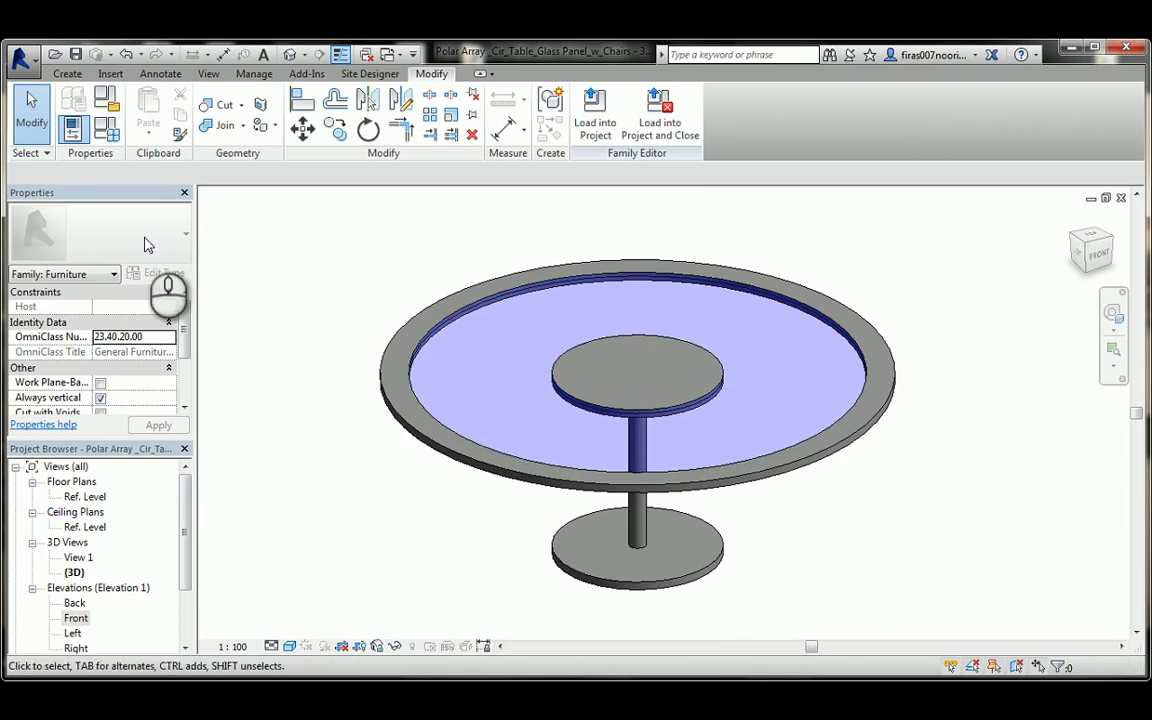
click(30, 98)
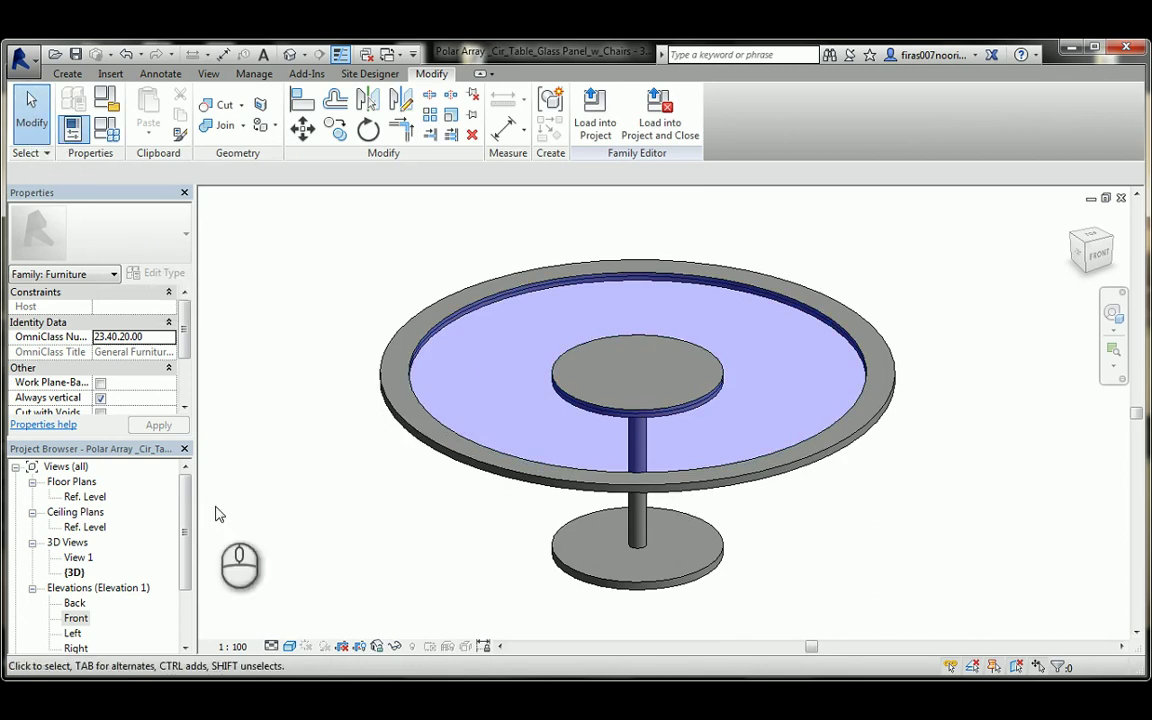
- Open the Chair family from the folder above Families
click(20, 58)
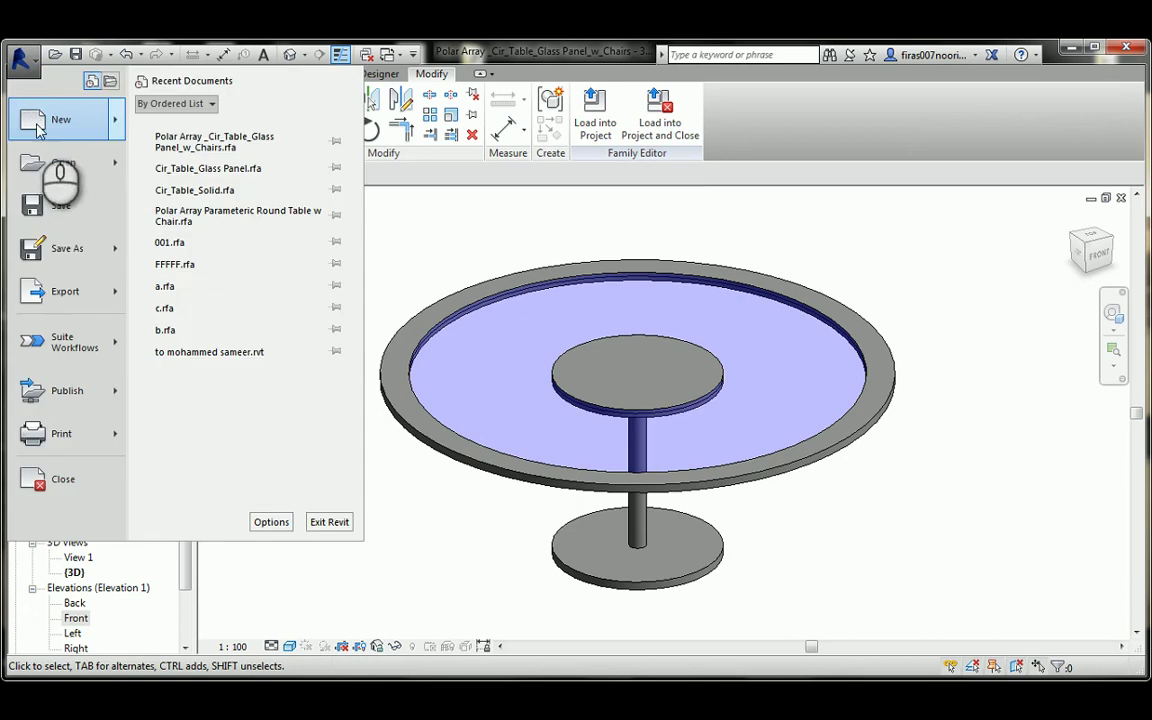
click(51, 172)
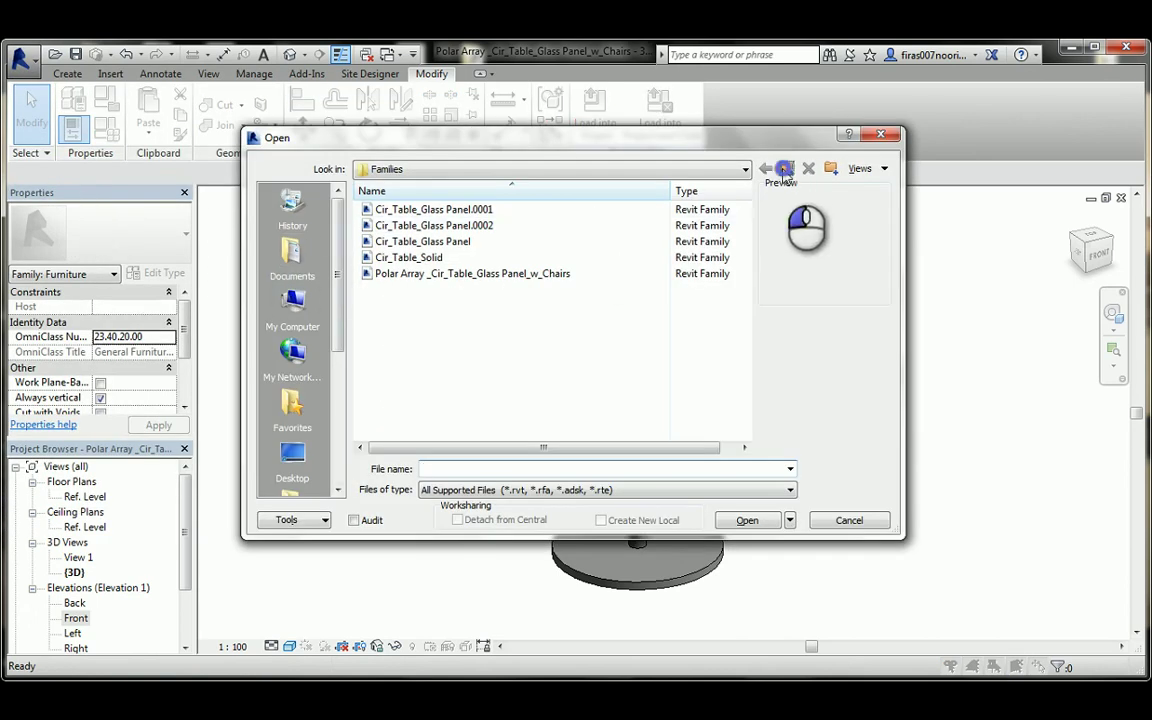
click(785, 170)
click(388, 226)
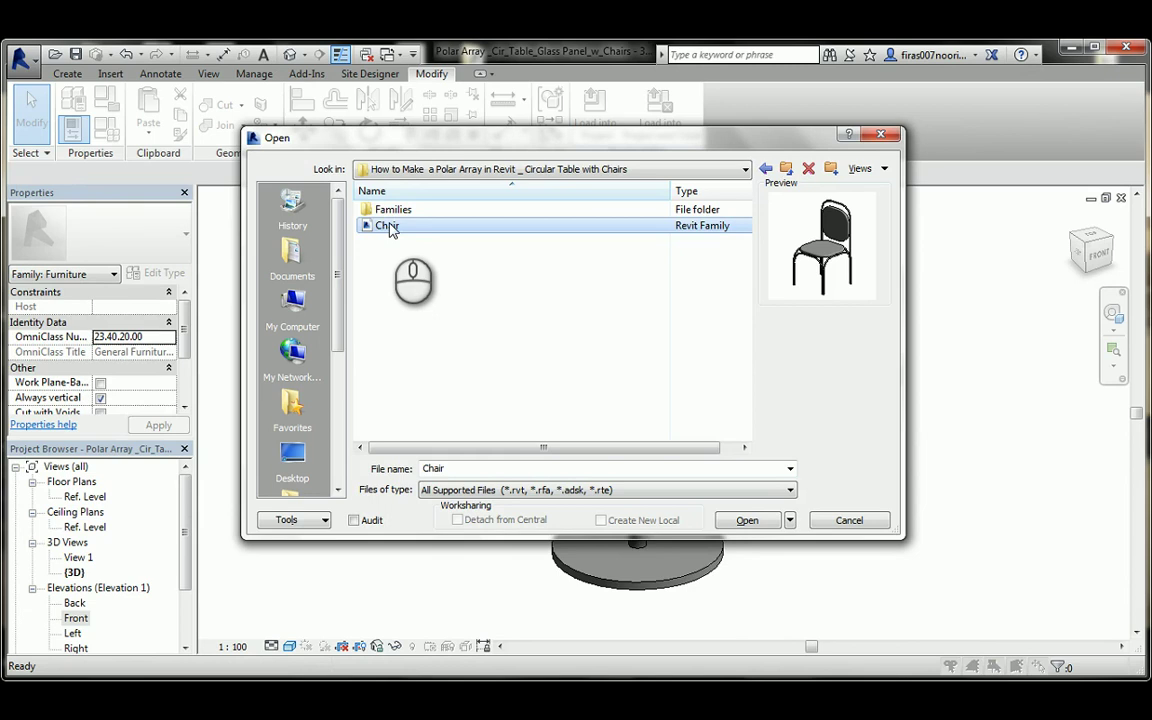
double_click(388, 226)
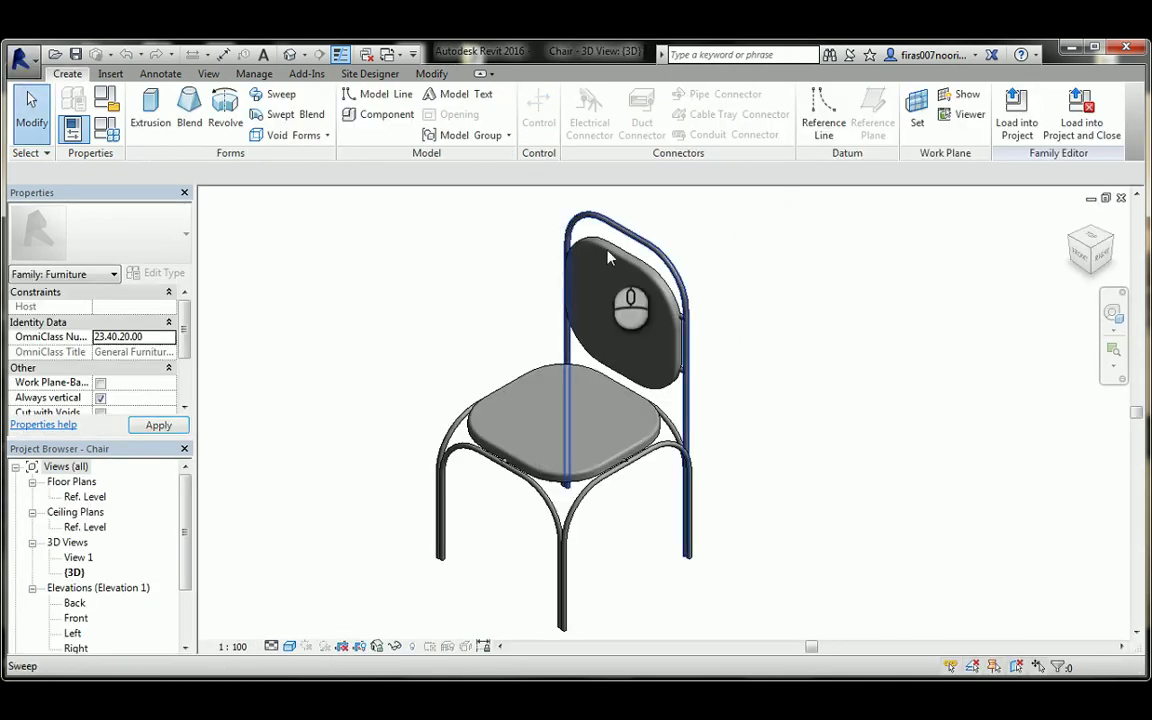
middle_drag(501, 265, 532, 256)
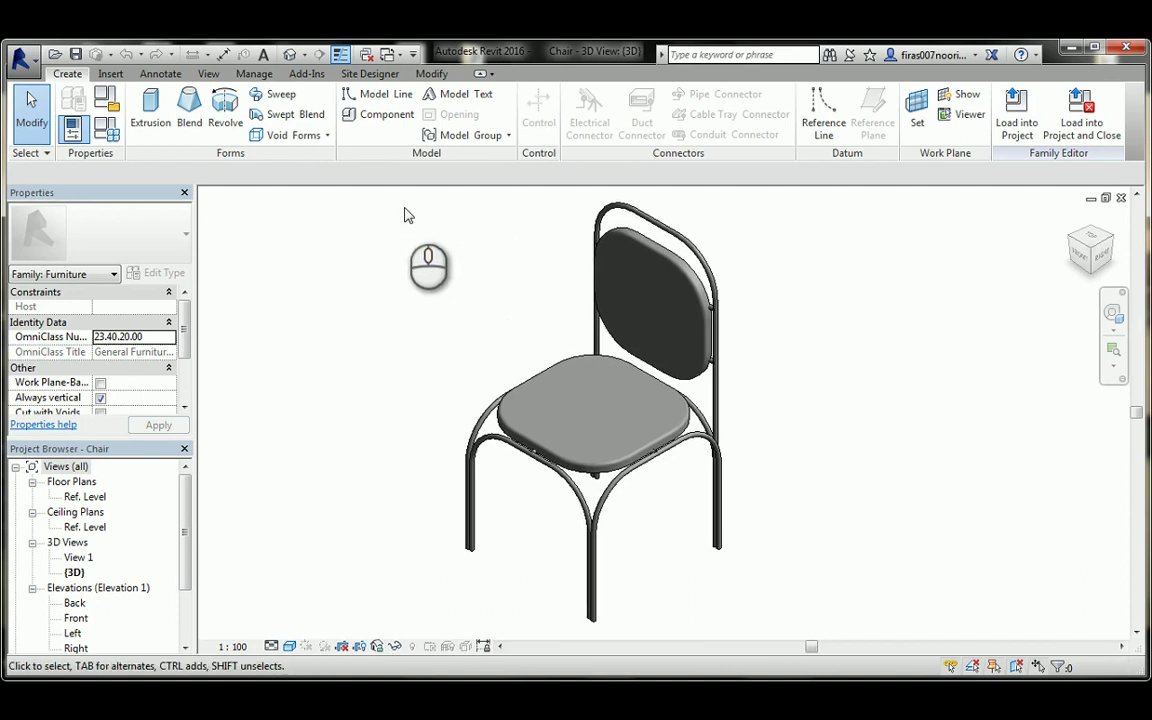
- Load the Chair family into the table family, place one chair in the Ref. Level plan to the right of the table, and save
click(1016, 112)
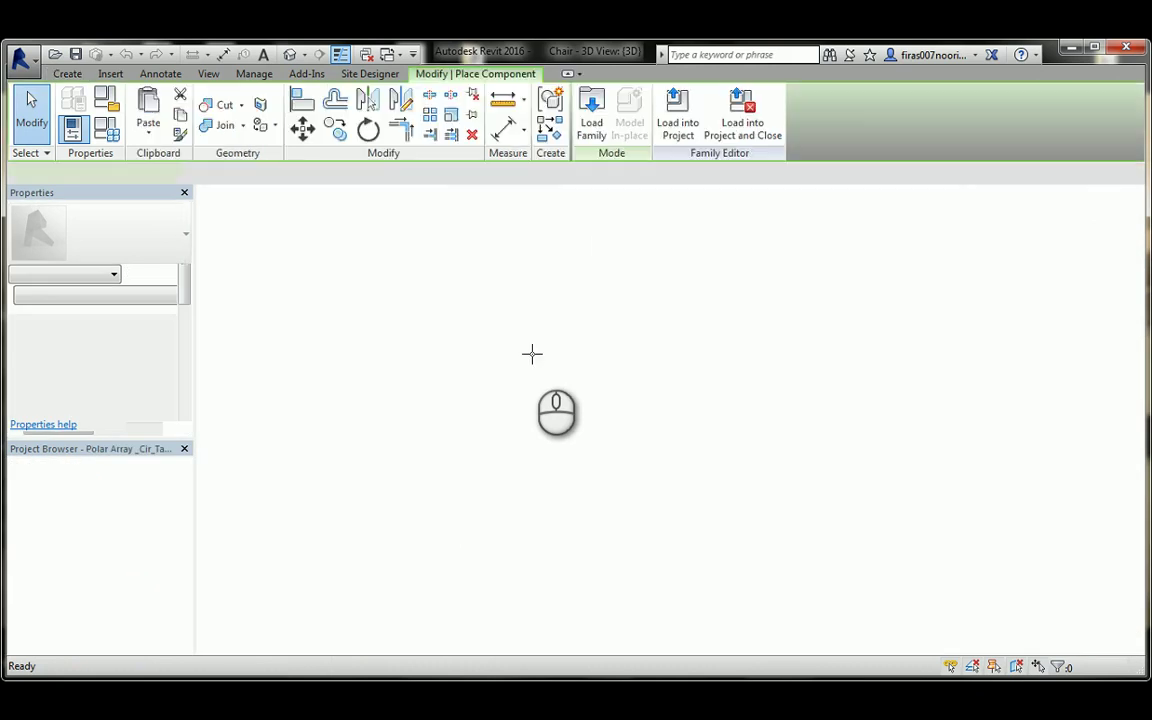
scroll(528, 375, down, 3)
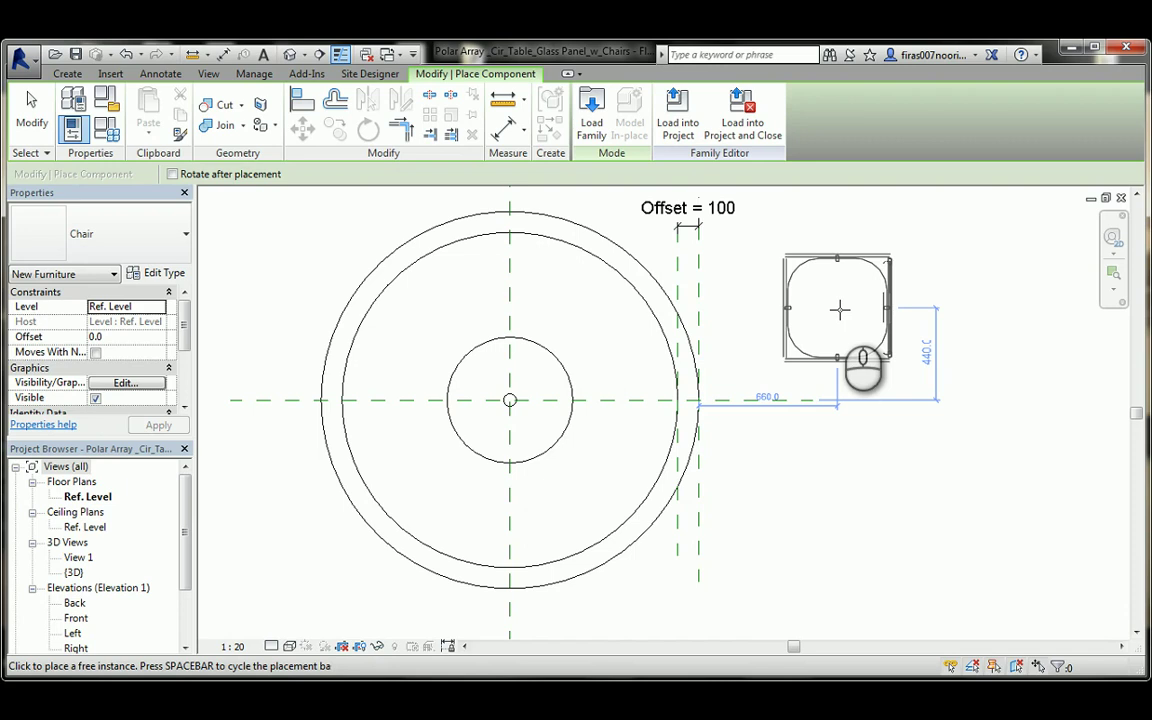
click(840, 310)
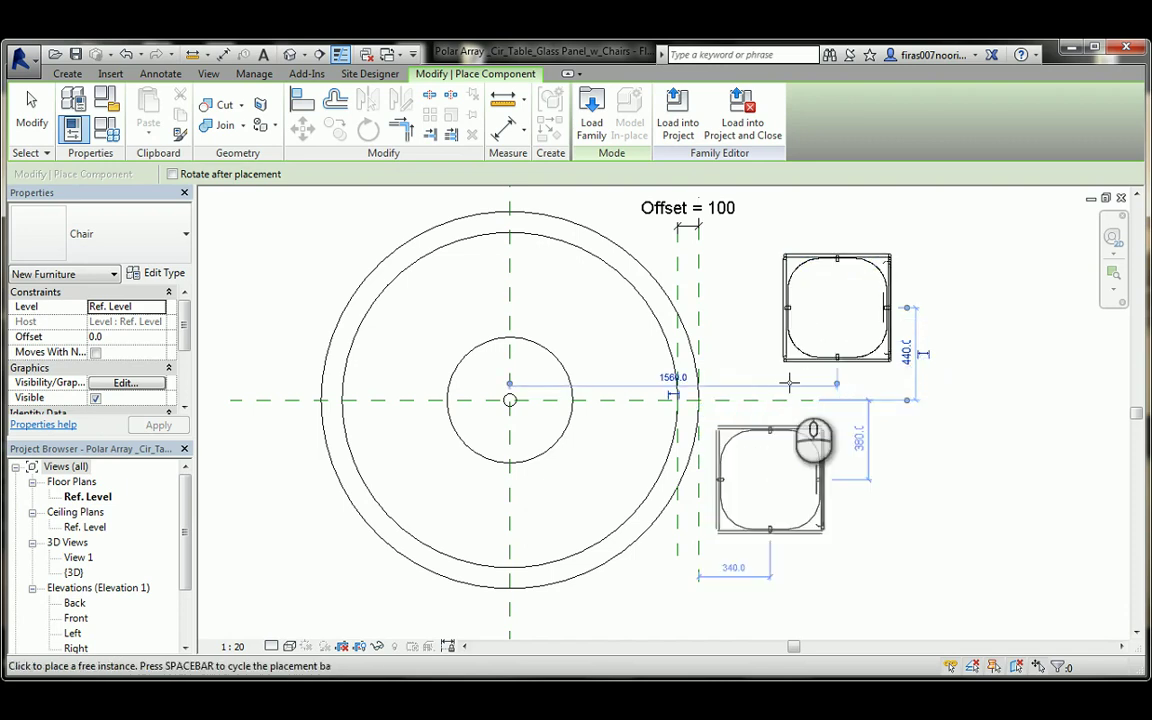
key(Escape)
key(Escape)
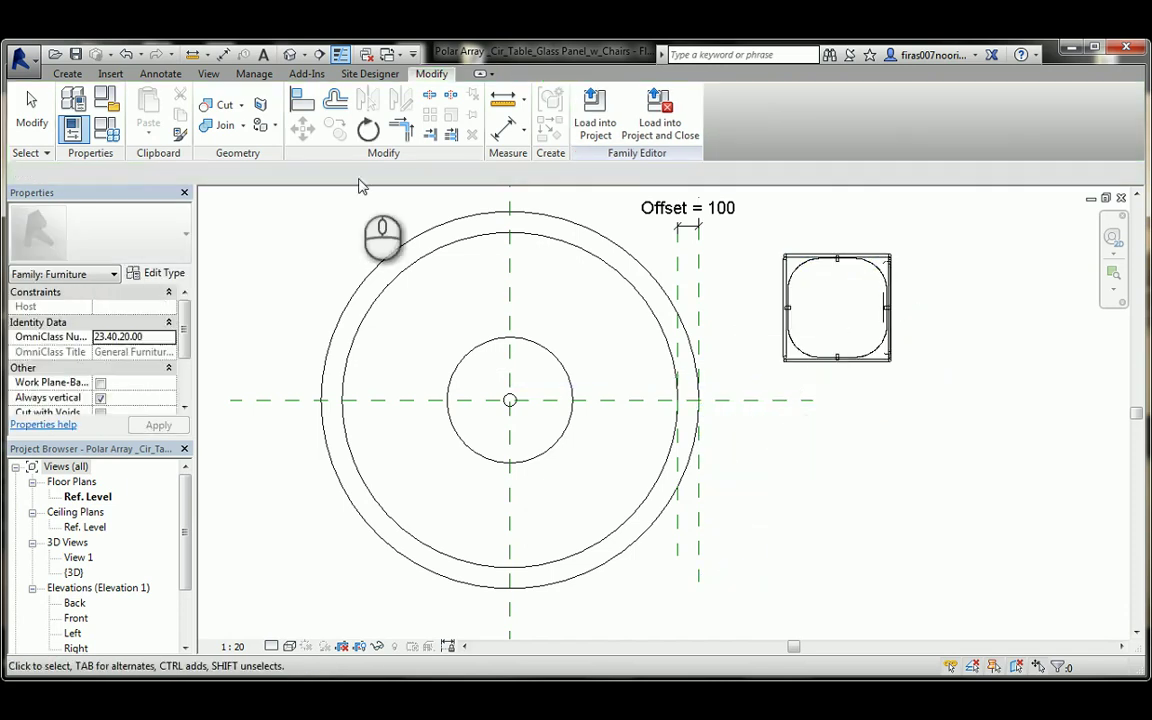
click(76, 55)
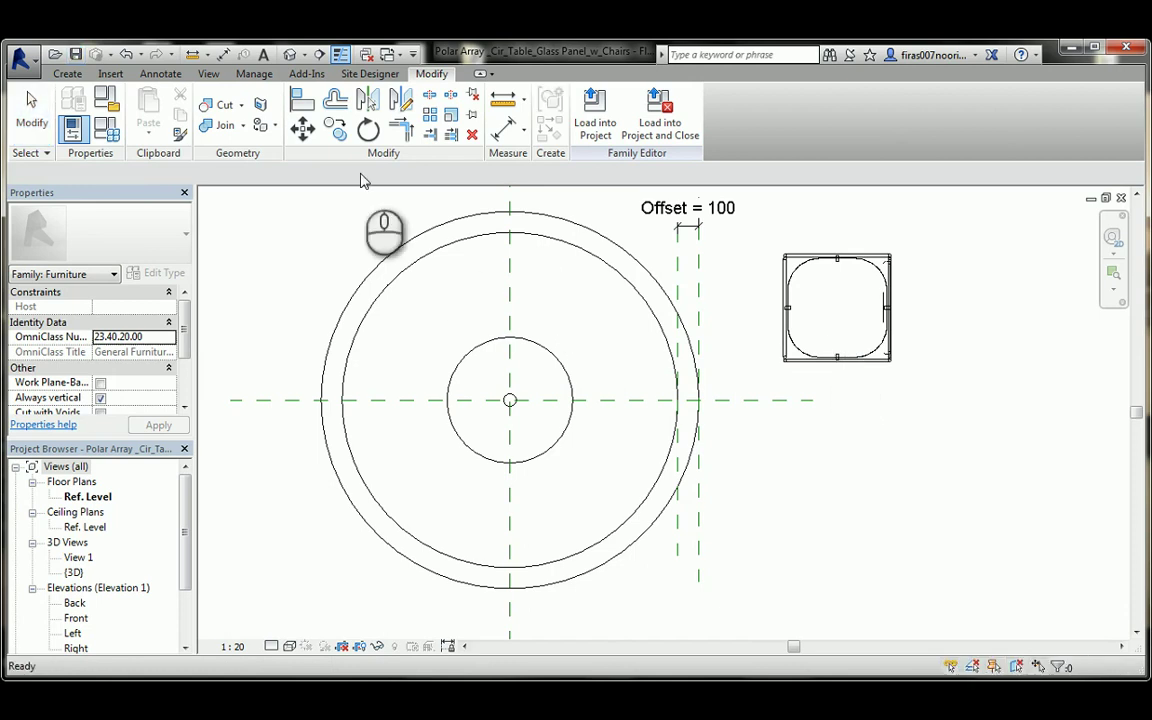
- Move the chair by its midpoint to the intersection of the horizontal centre plane and the outer Radius reference plane
click(302, 128)
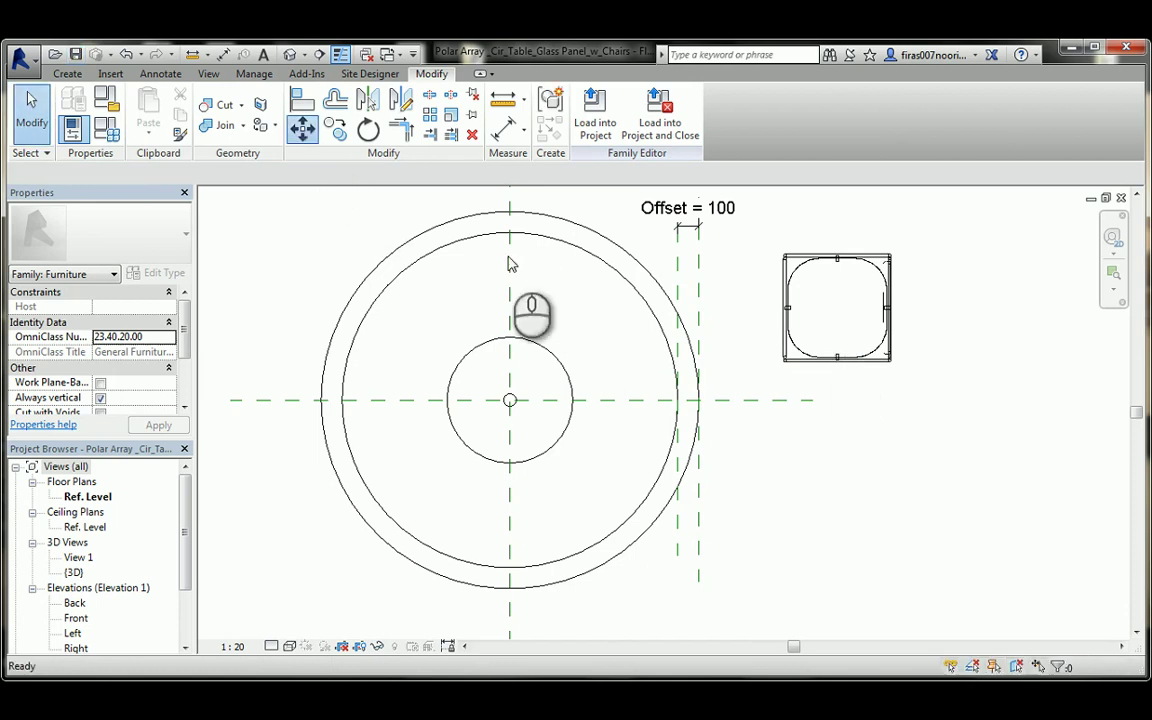
click(847, 318)
right_click(843, 293)
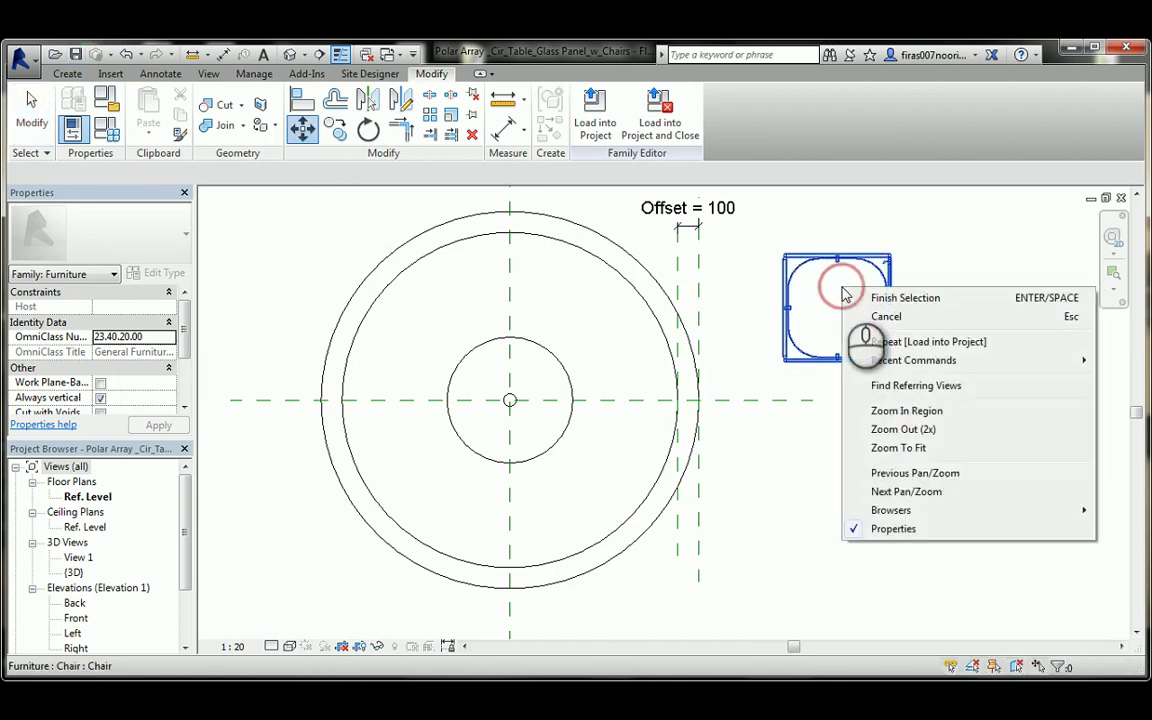
click(861, 298)
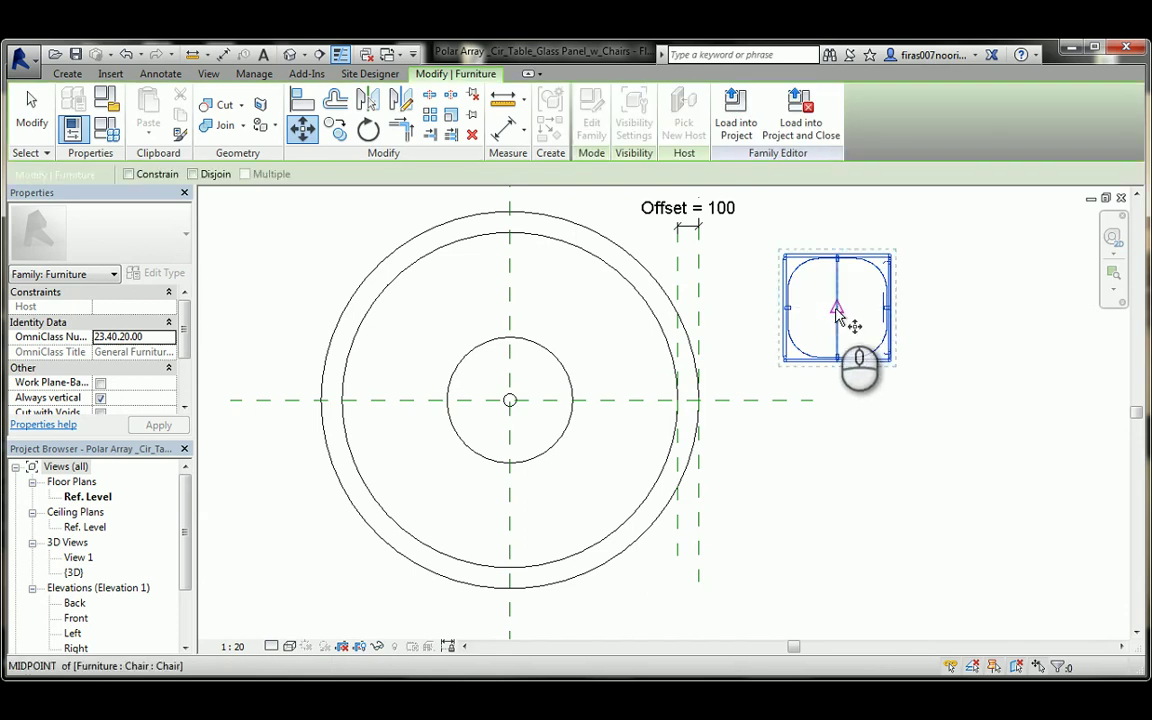
click(837, 310)
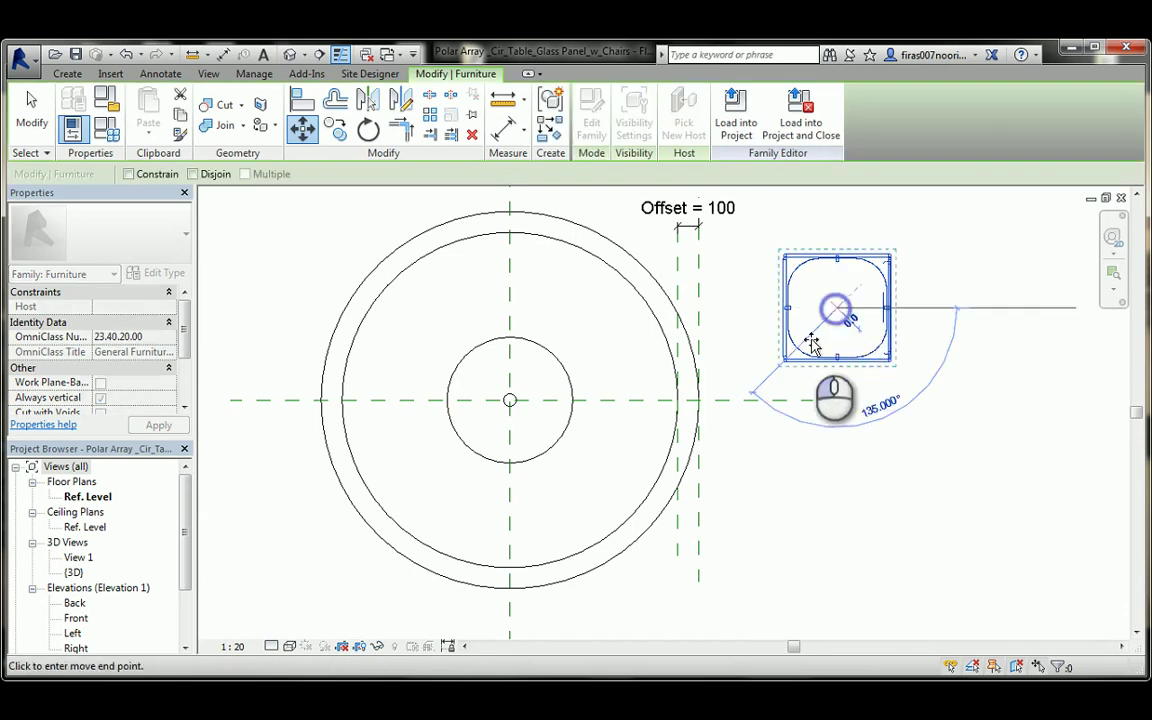
click(699, 400)
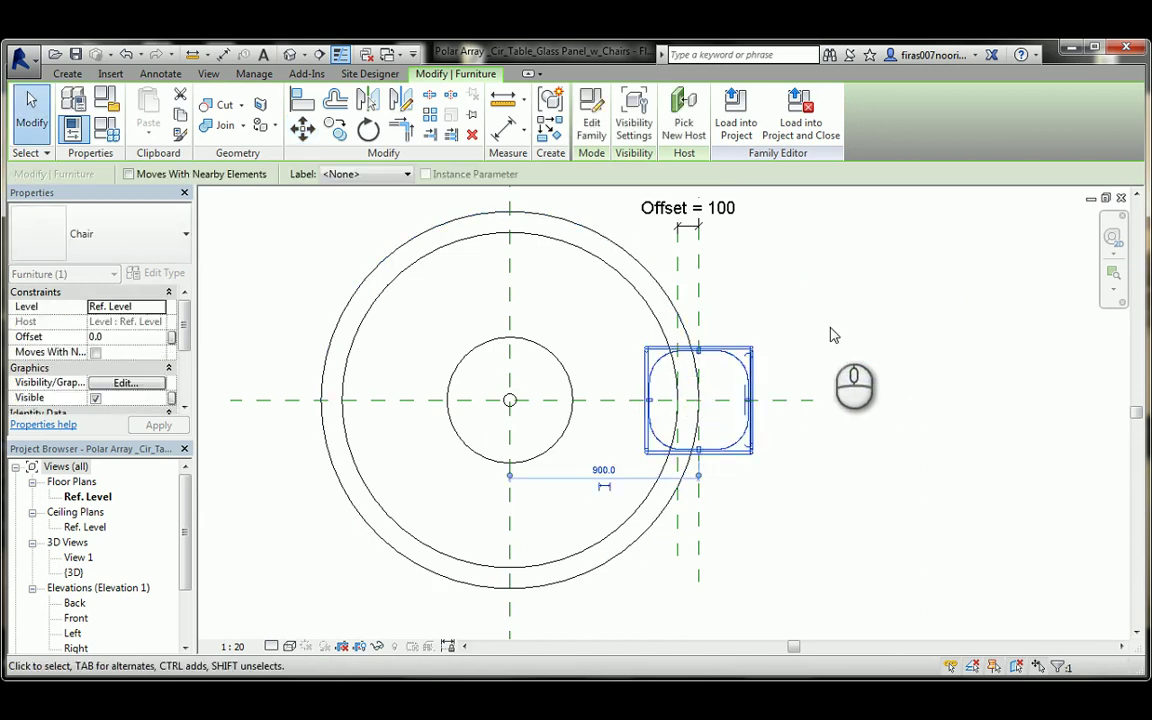
- Make the chair's temporary dimension from the table centre permanent and label it with the existing Radius parameter
click(605, 490)
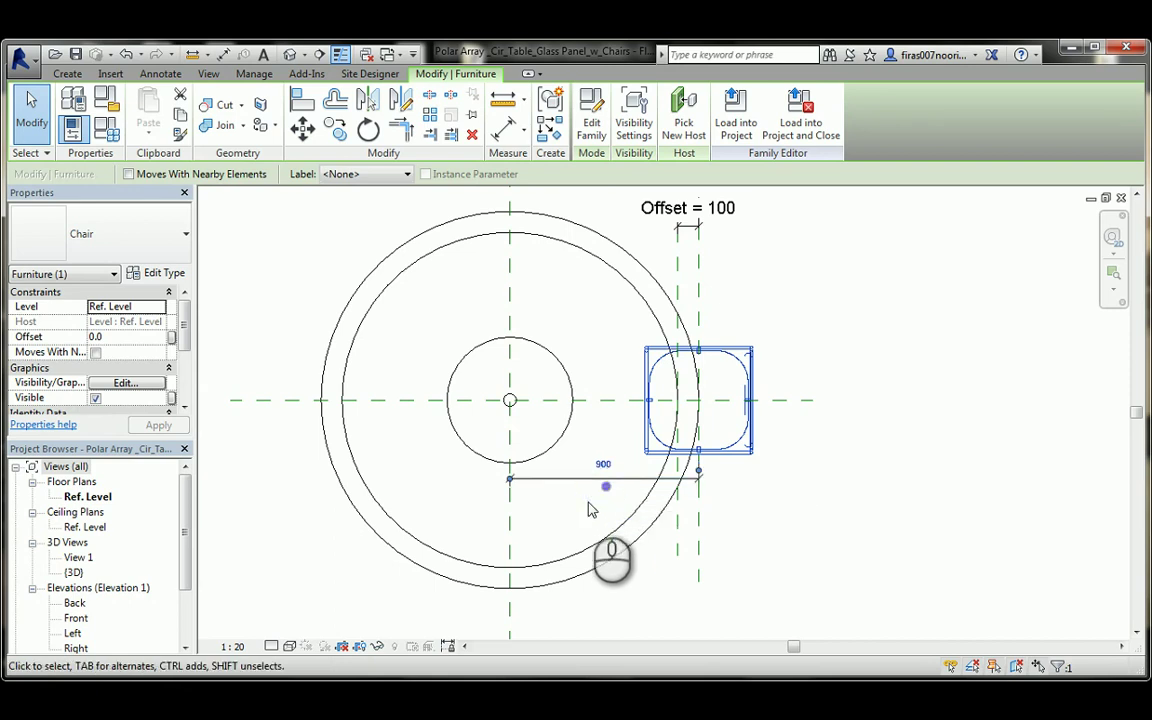
click(410, 174)
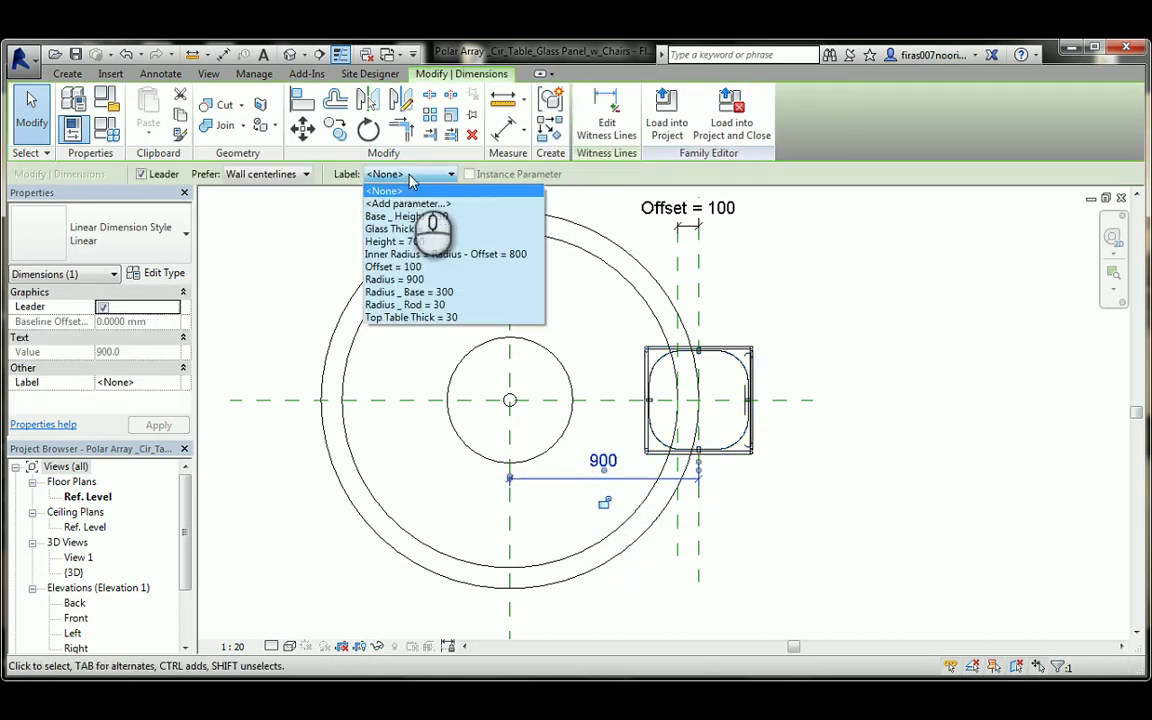
click(405, 281)
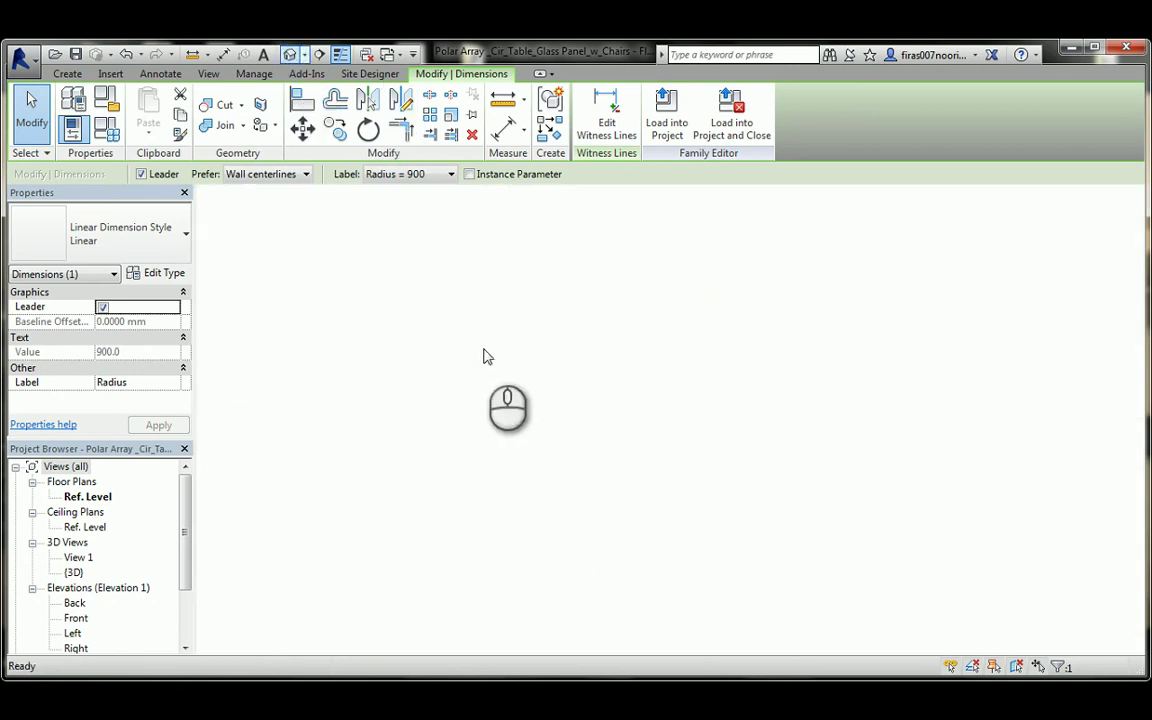
- In the 3D view, flex the family by setting the Radius parameter to 1000 in the family types
scroll(774, 483, down, 1)
middle_drag(774, 483, 761, 488)
key(Escape)
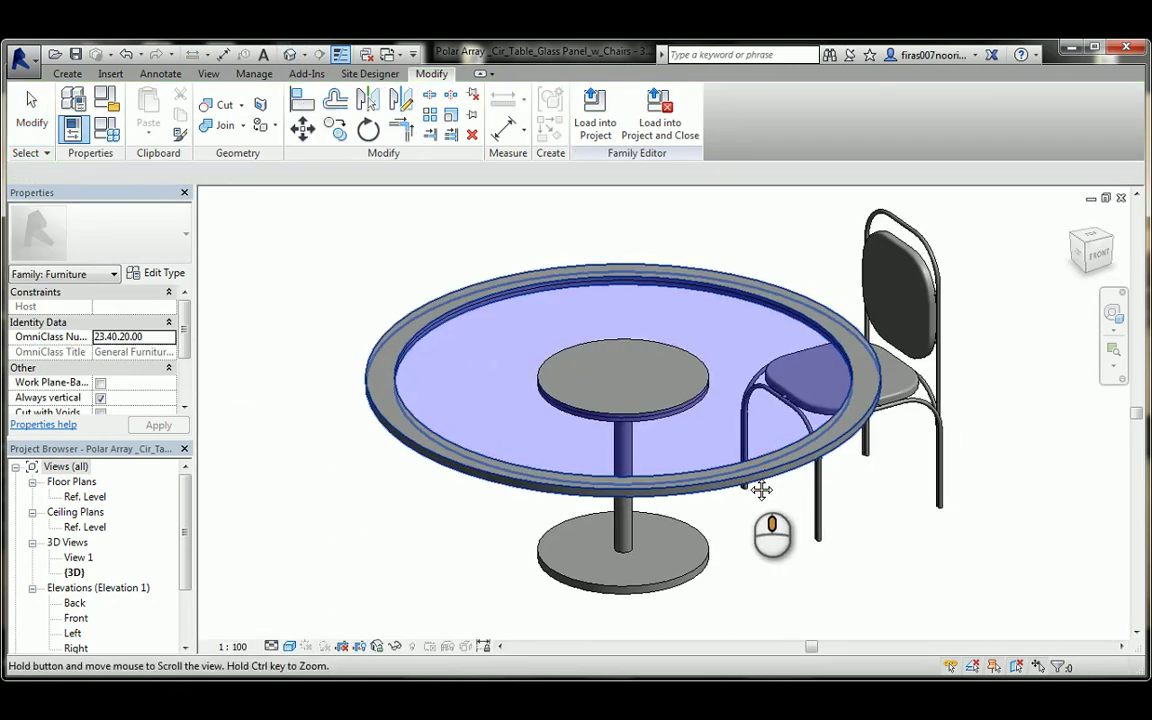
click(107, 128)
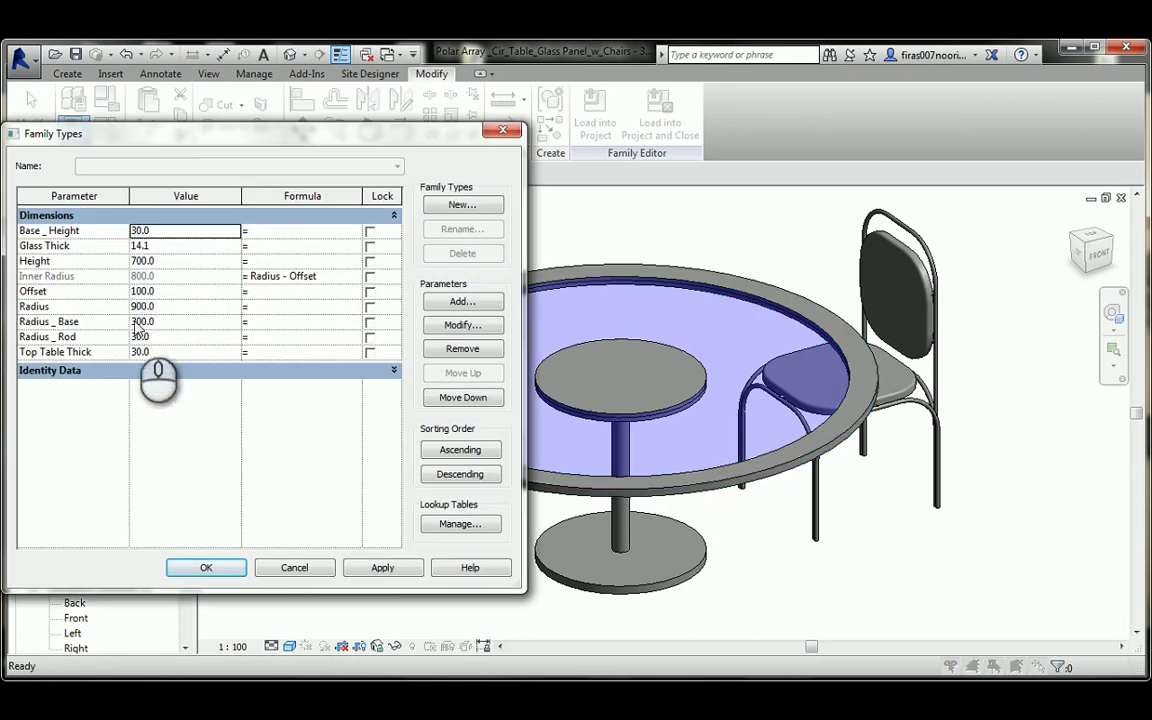
click(134, 307)
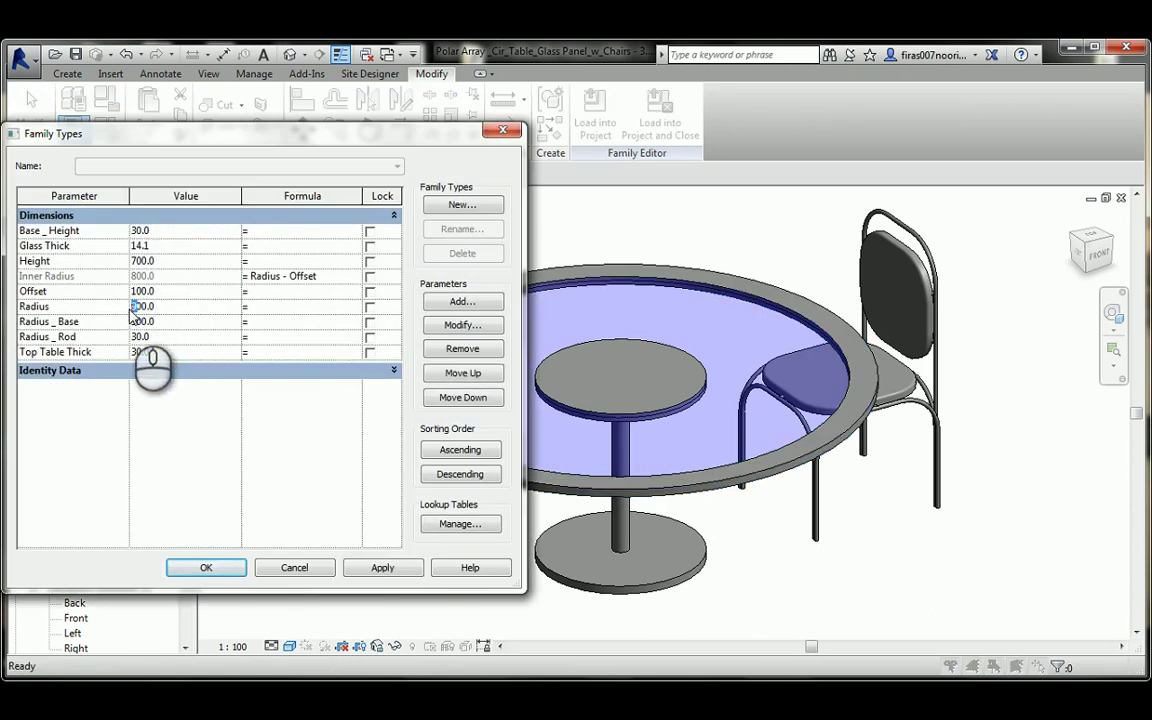
text(1000)
click(372, 570)
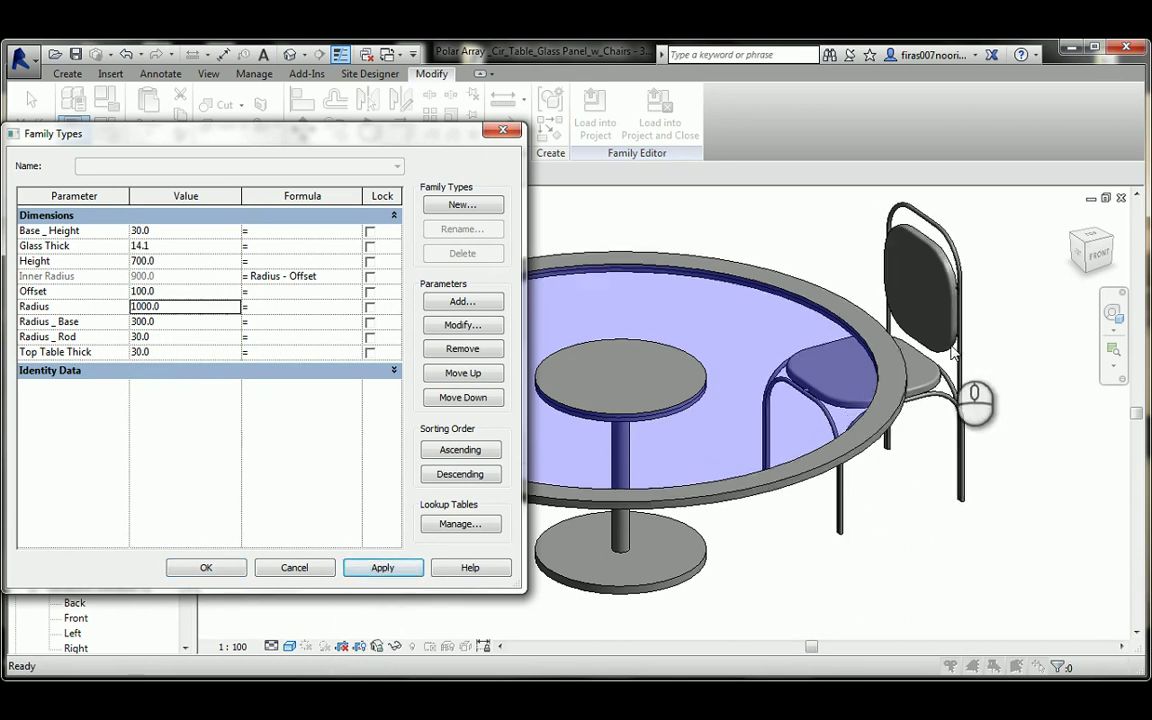
click(224, 567)
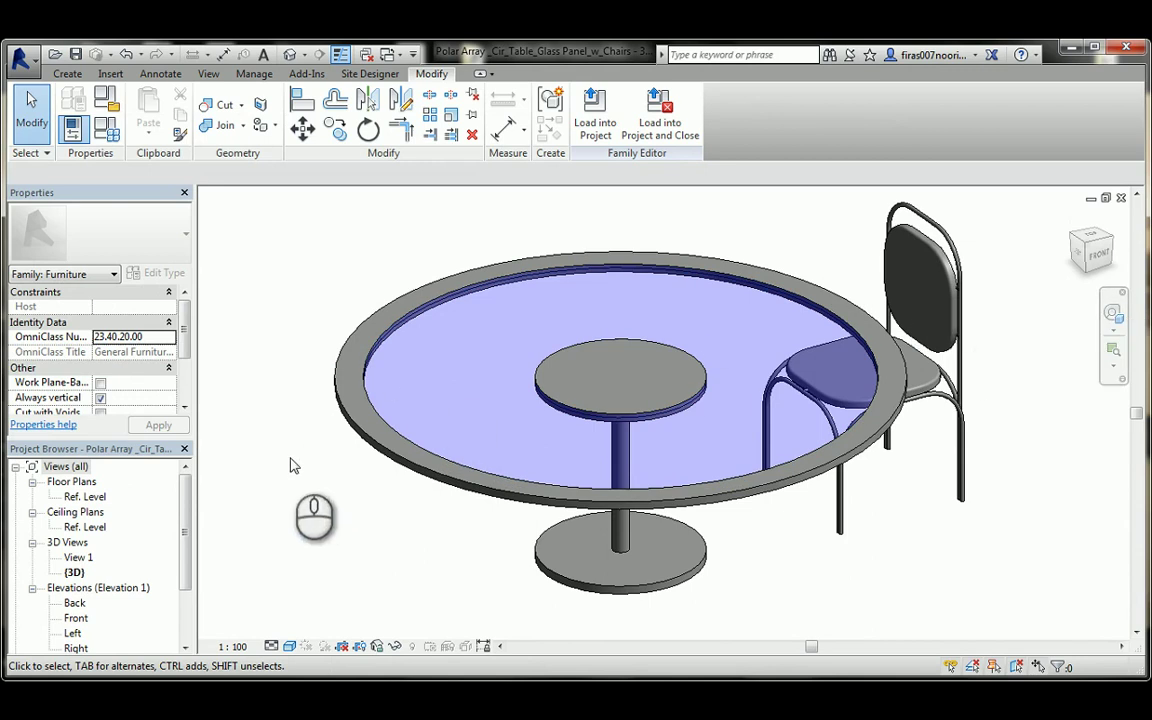
- In the Ref. Level plan, start a radial array of the chair and relocate its centre of rotation to the table centre
double_click(85, 496)
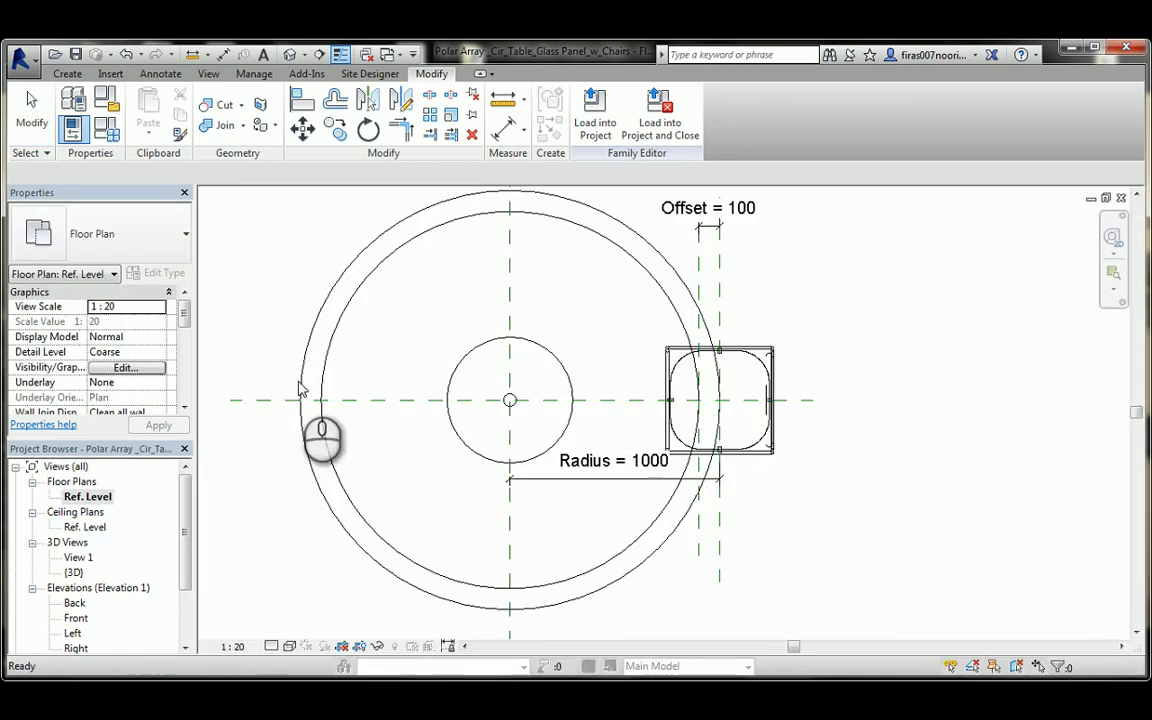
click(690, 375)
middle_drag(598, 346, 614, 386)
scroll(610, 370, down, 2)
scroll(608, 382, down, 2)
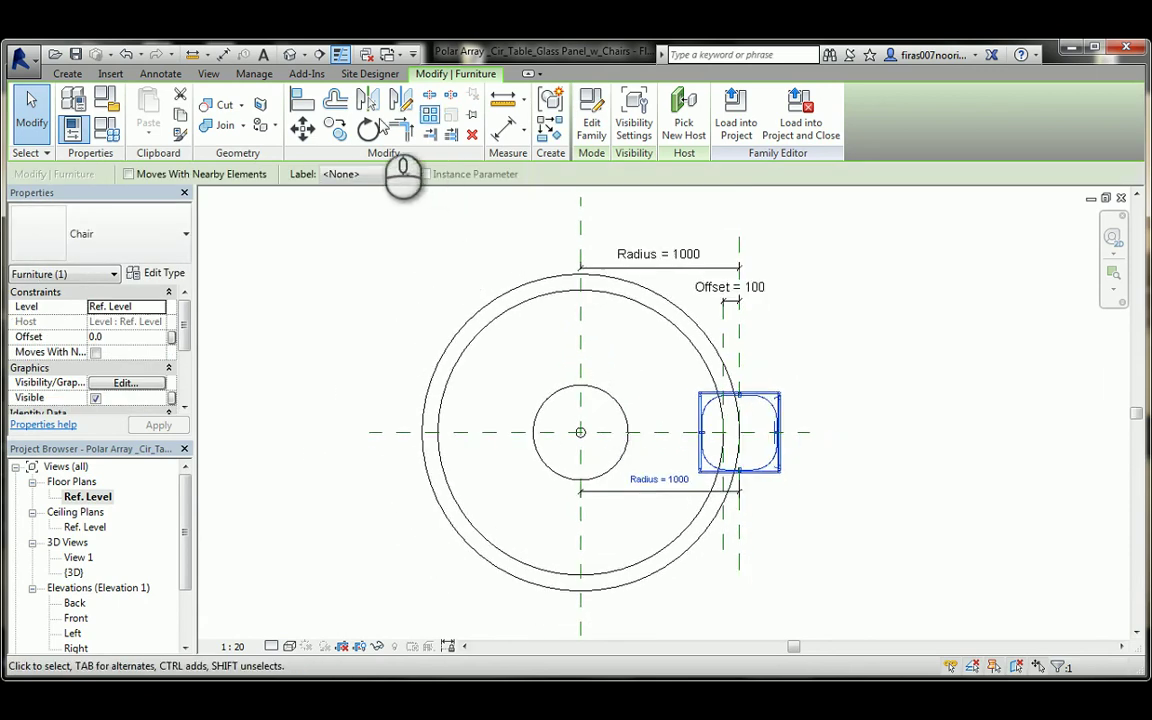
key(a)
key(r)
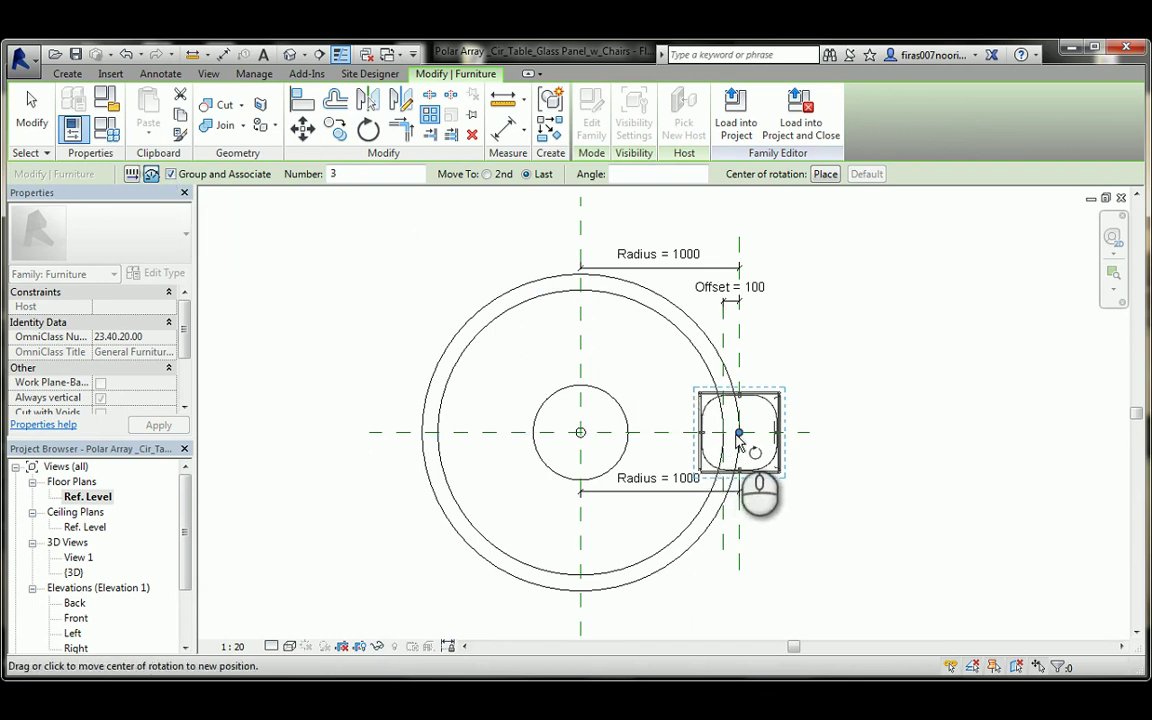
scroll(739, 437, up, 2)
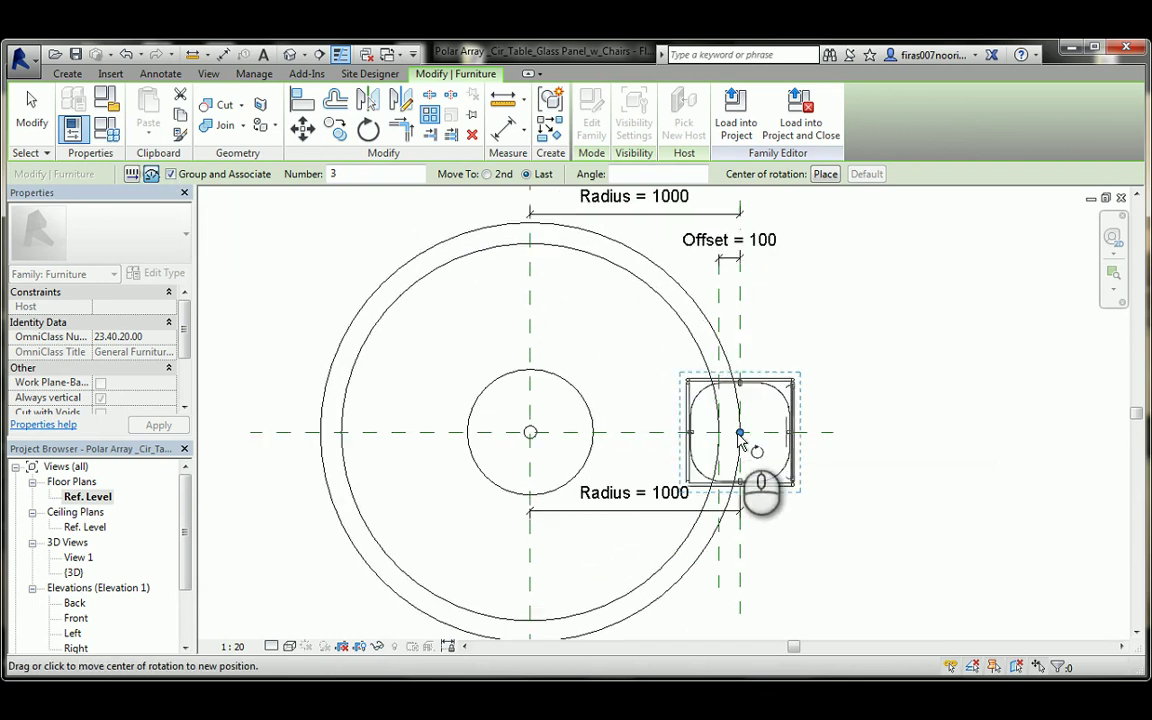
drag(739, 435, 530, 432)
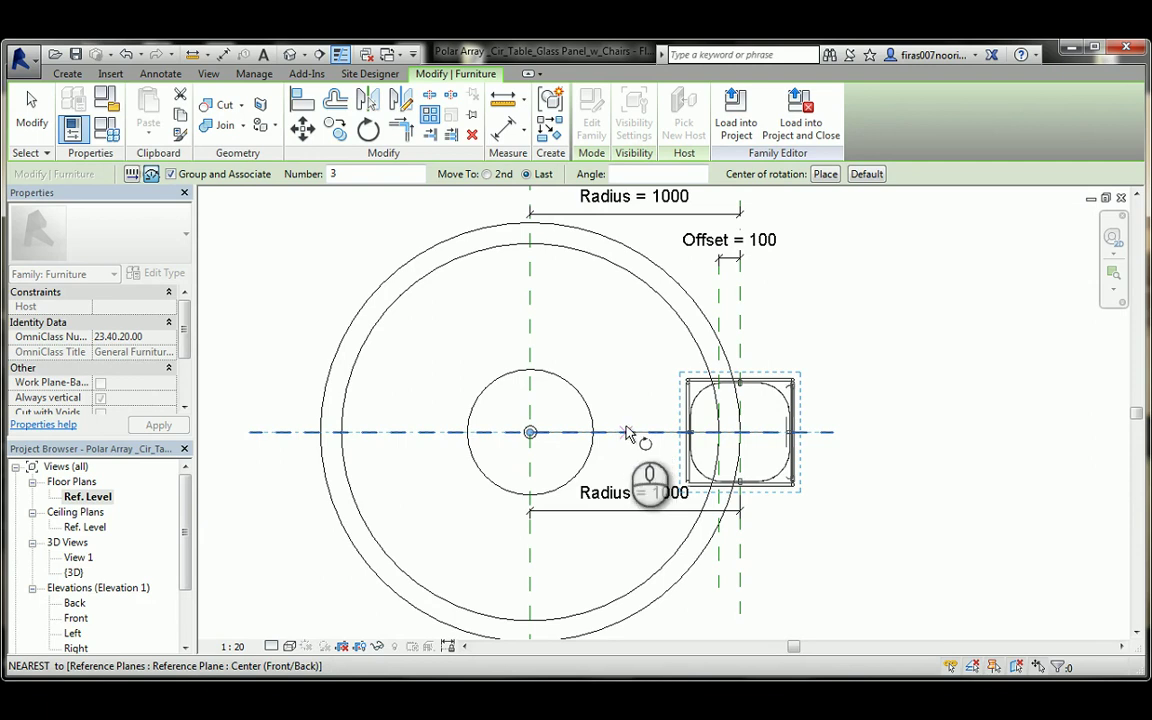
- Array 3 grouped chairs radially, with the last one rotated from the horizontal to the vertical centre plane above the table
click(524, 180)
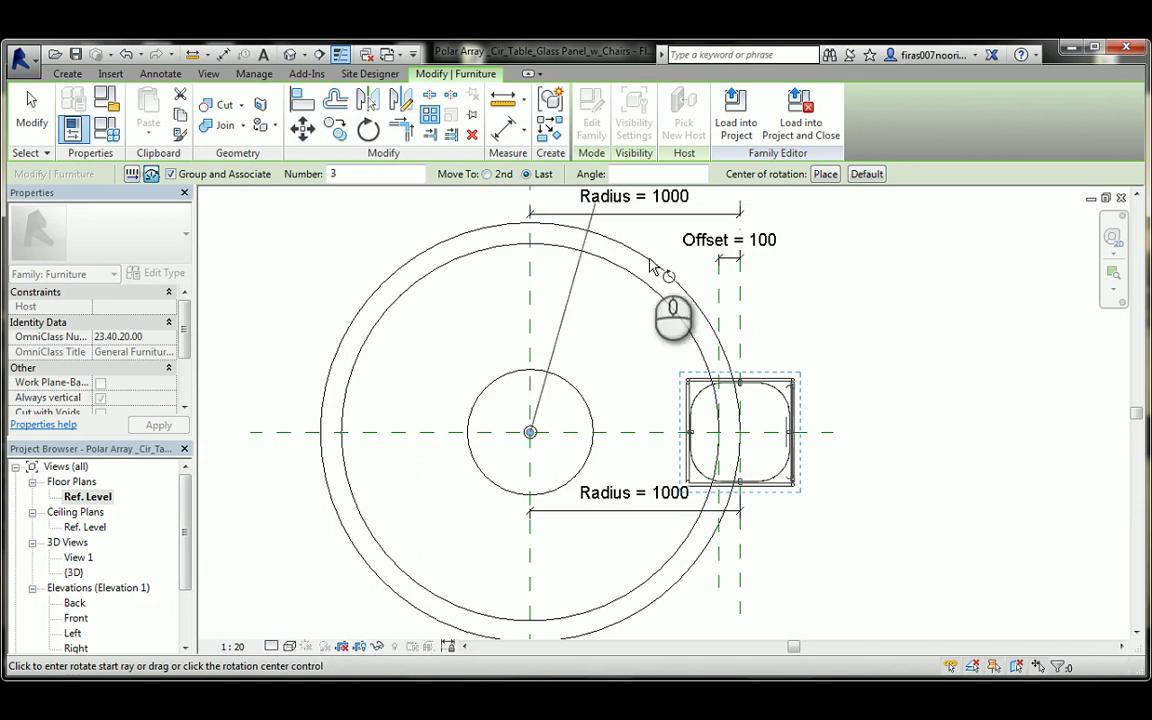
click(640, 432)
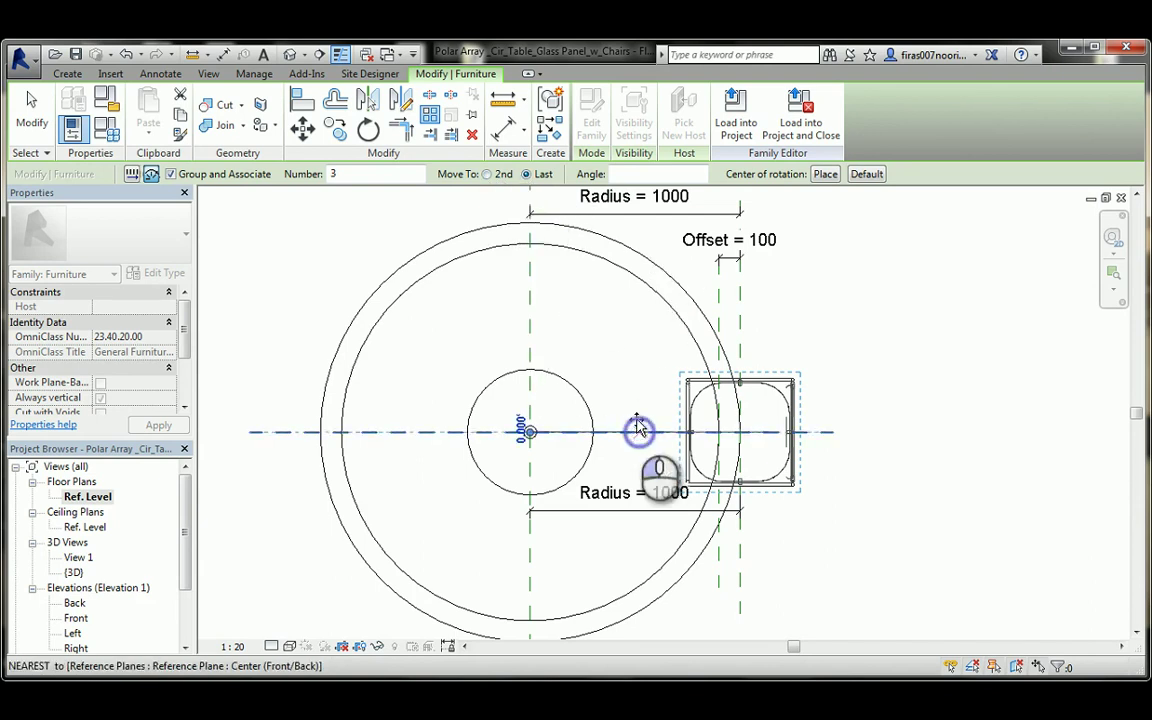
click(533, 311)
click(507, 376)
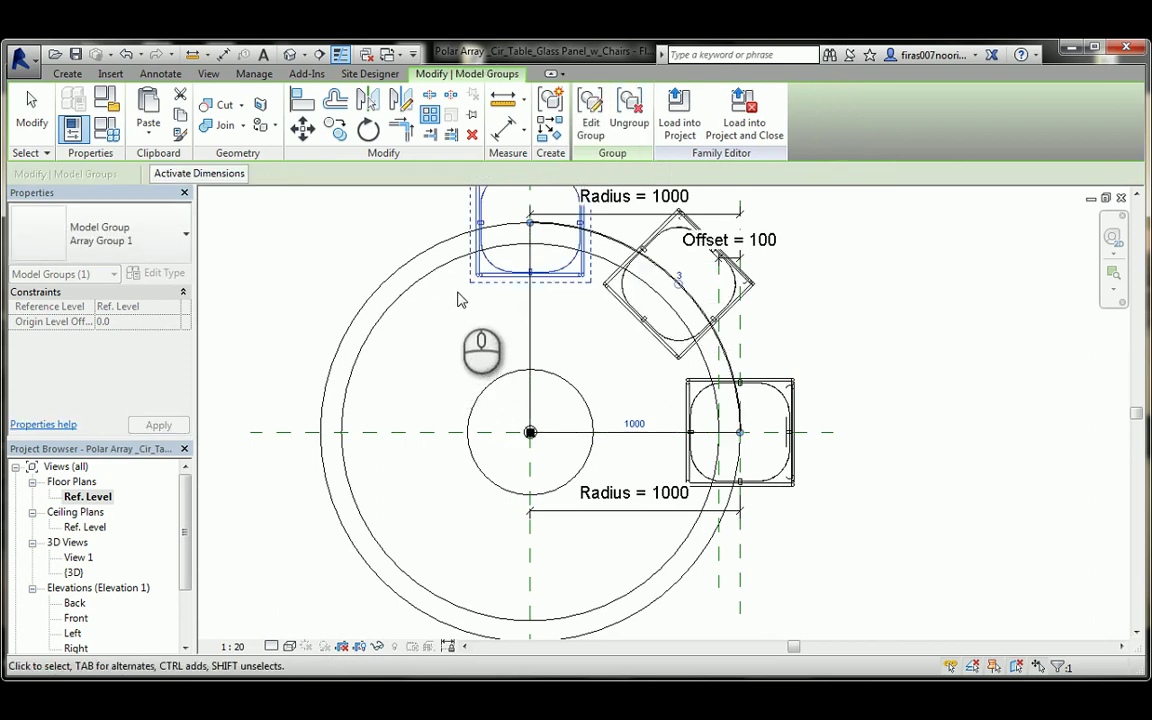
- Extend the chair array's end handle first to 180° and on to a full 360° around the table
middle_drag(463, 296, 470, 340)
scroll(470, 355, down, 2)
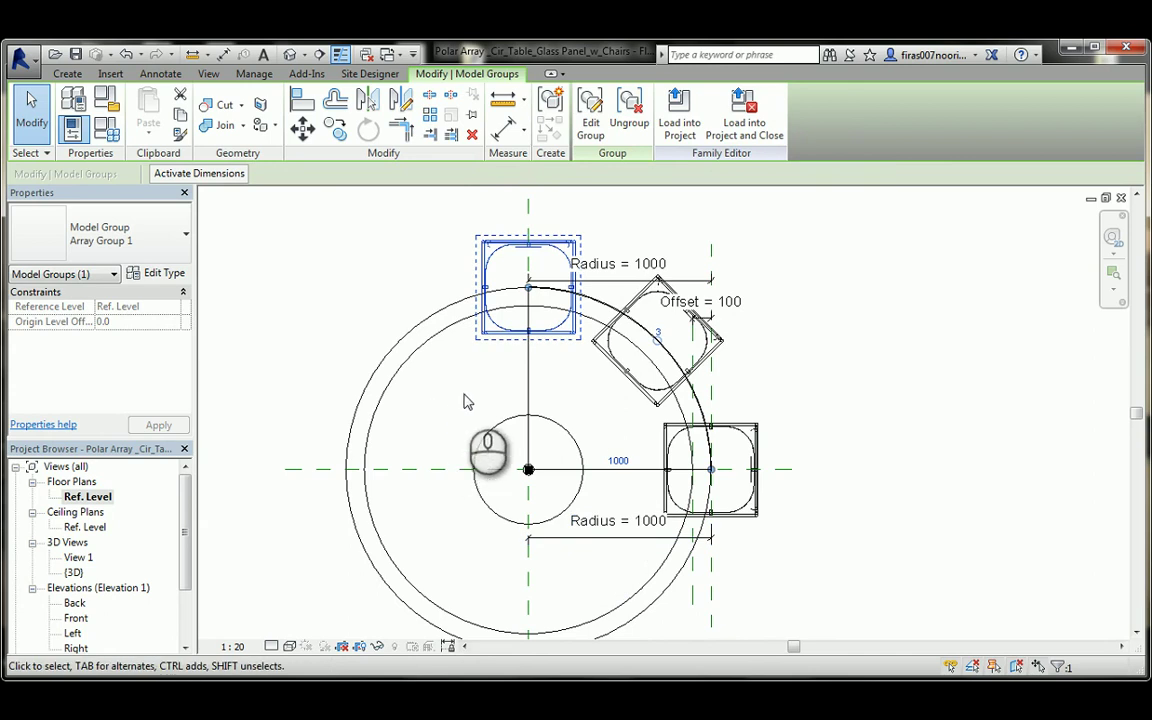
drag(528, 288, 347, 470)
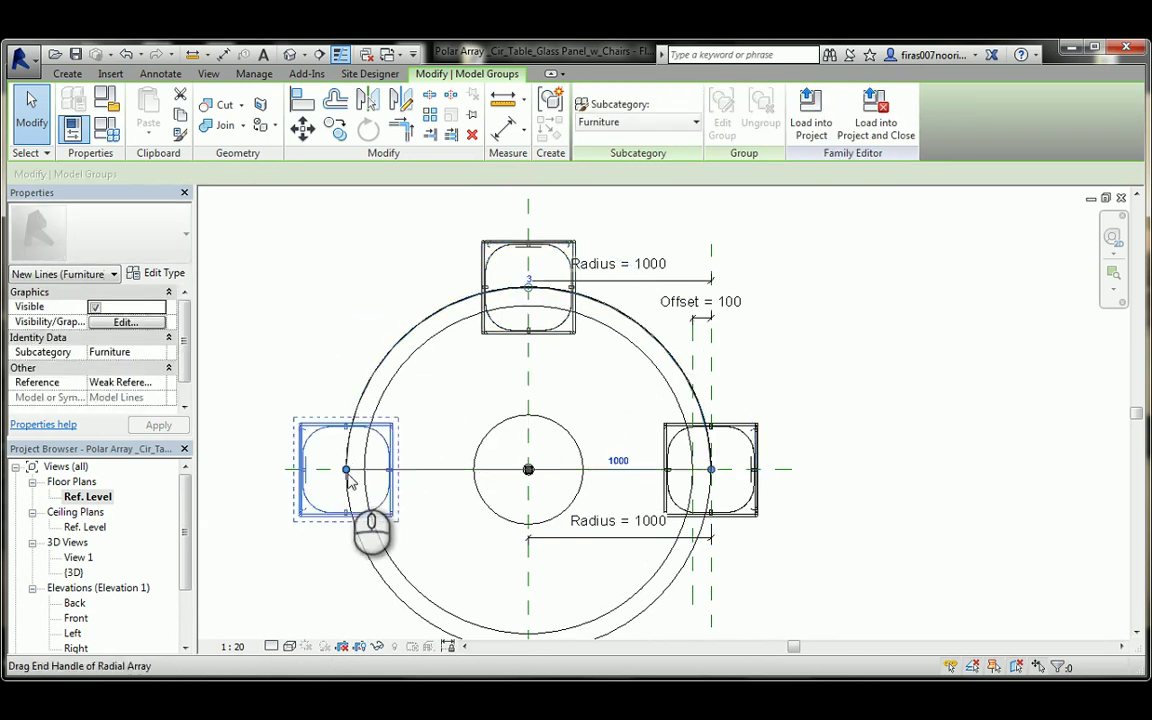
middle_drag(484, 502, 455, 437)
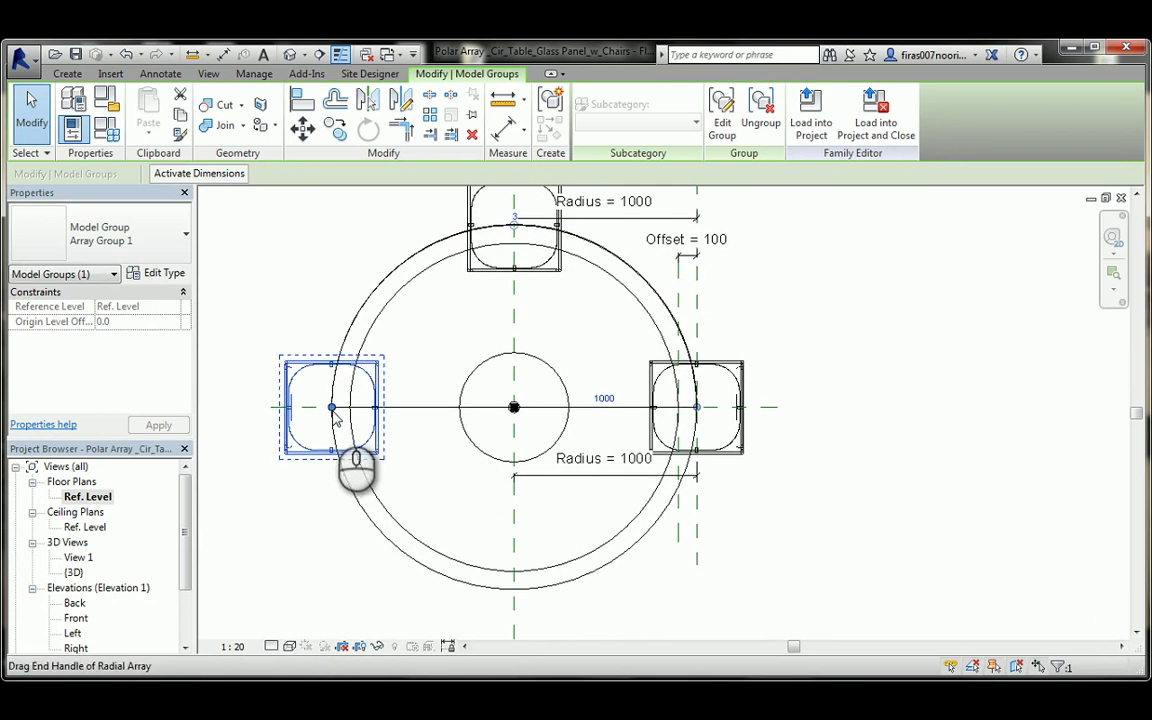
drag(333, 406, 690, 466)
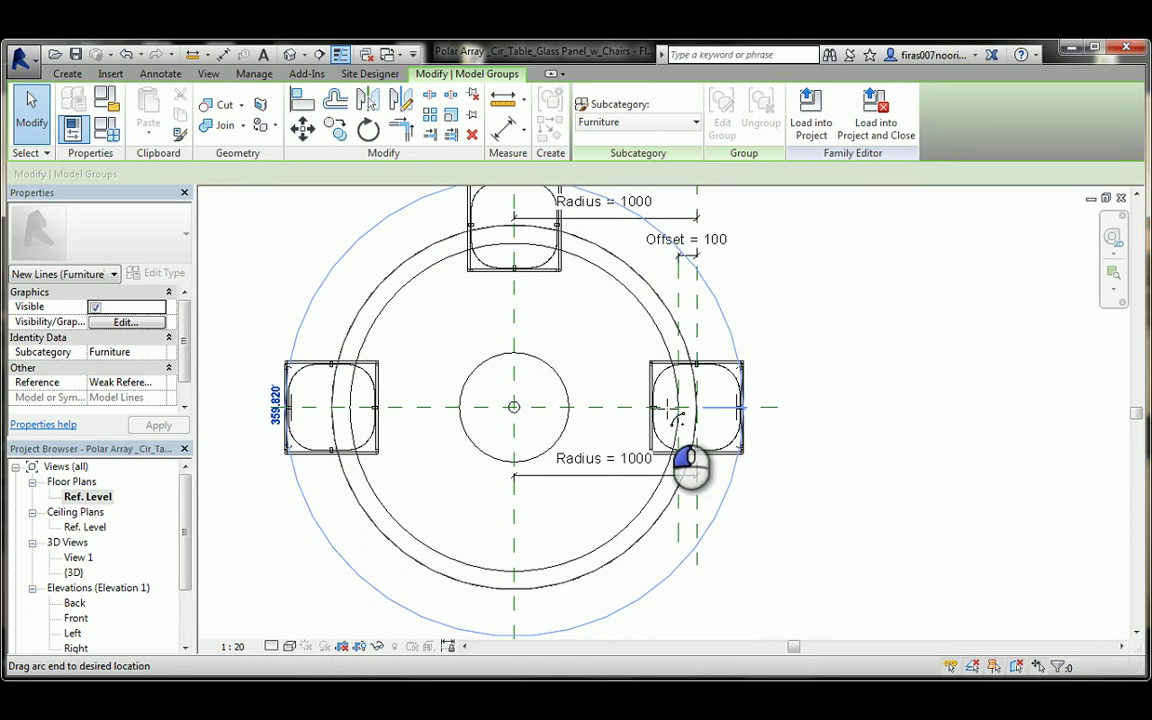
drag(670, 408, 636, 408)
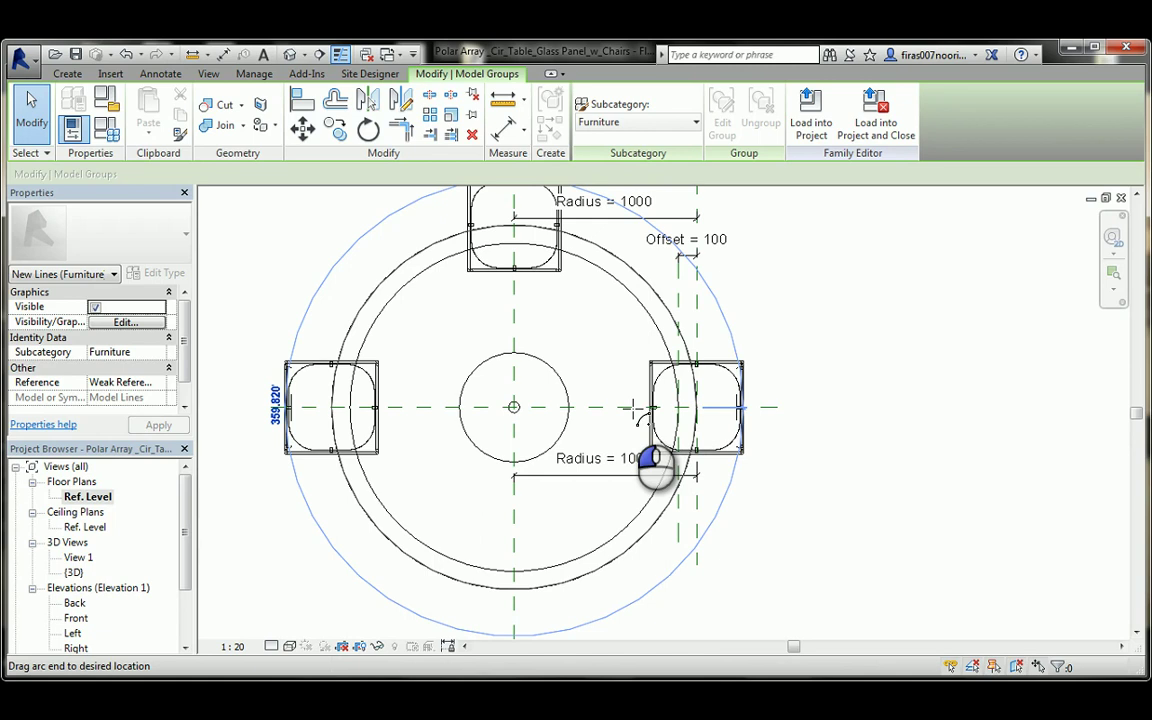
drag(633, 407, 629, 407)
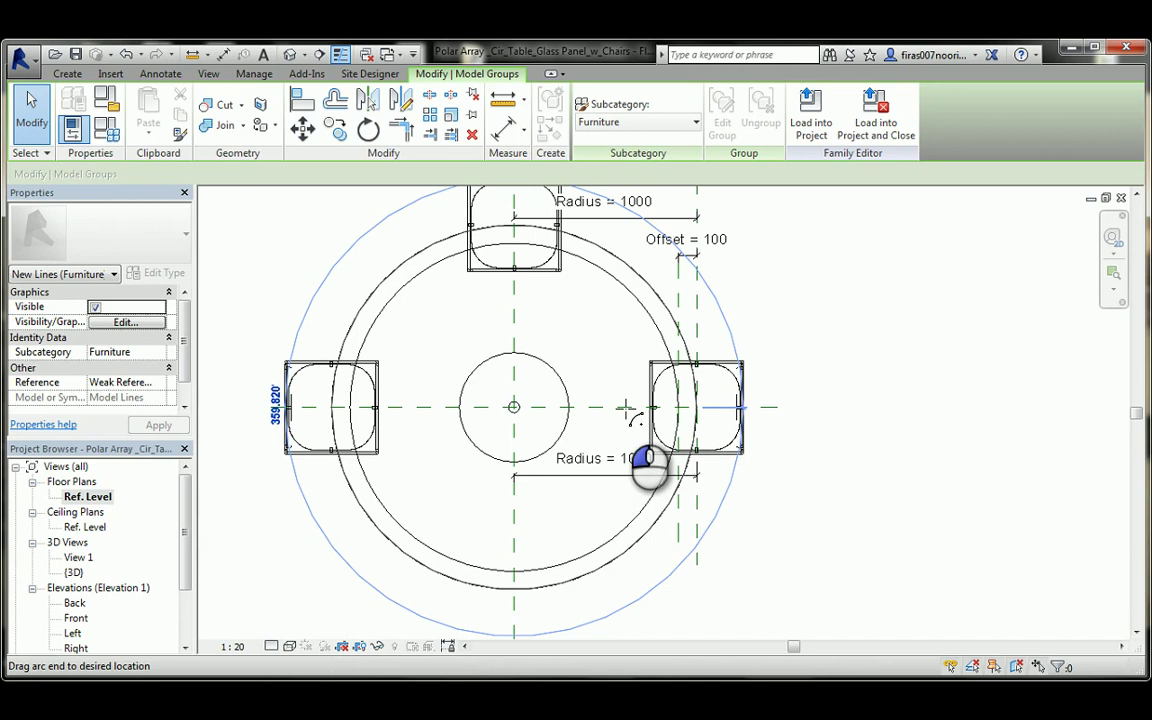
drag(625, 408, 626, 410)
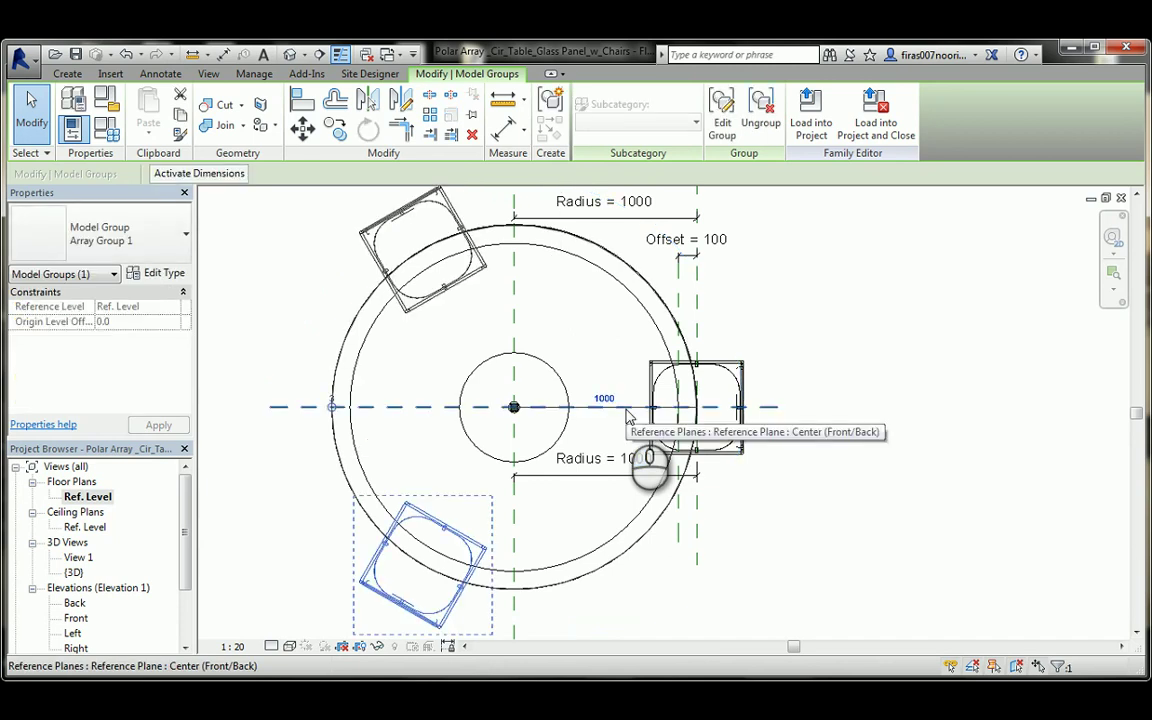
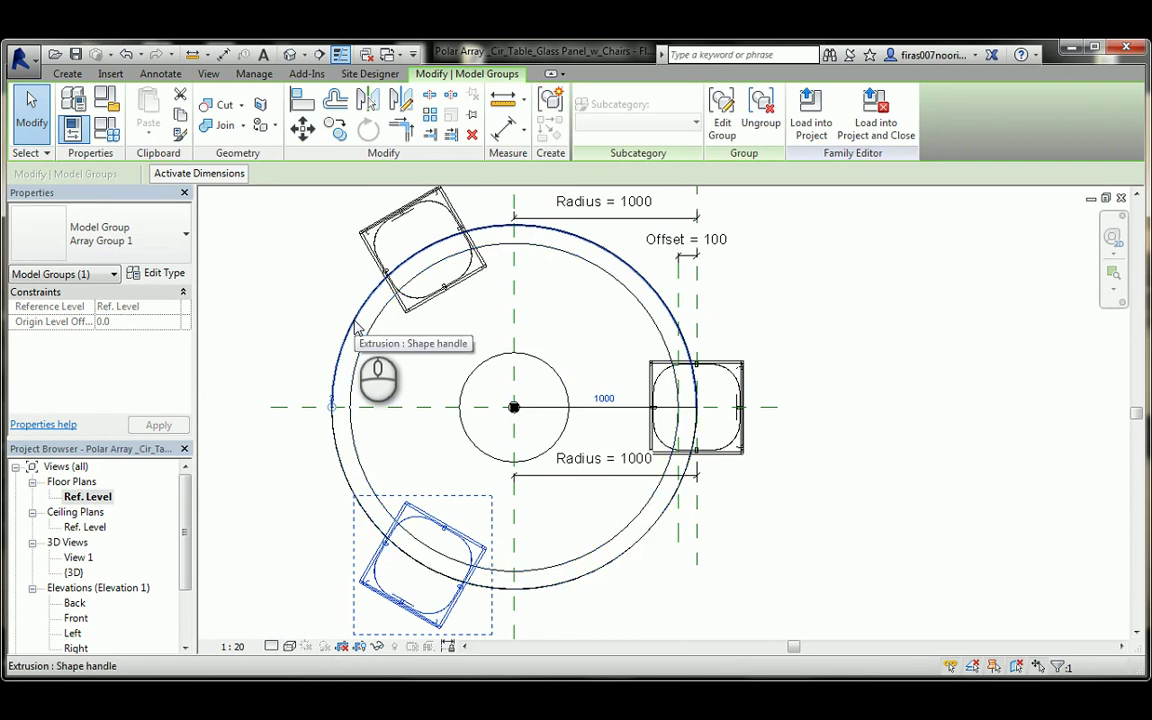
- Label the radial chair array with a new type-based family parameter named Array Numer
key(Tab)
click(300, 323)
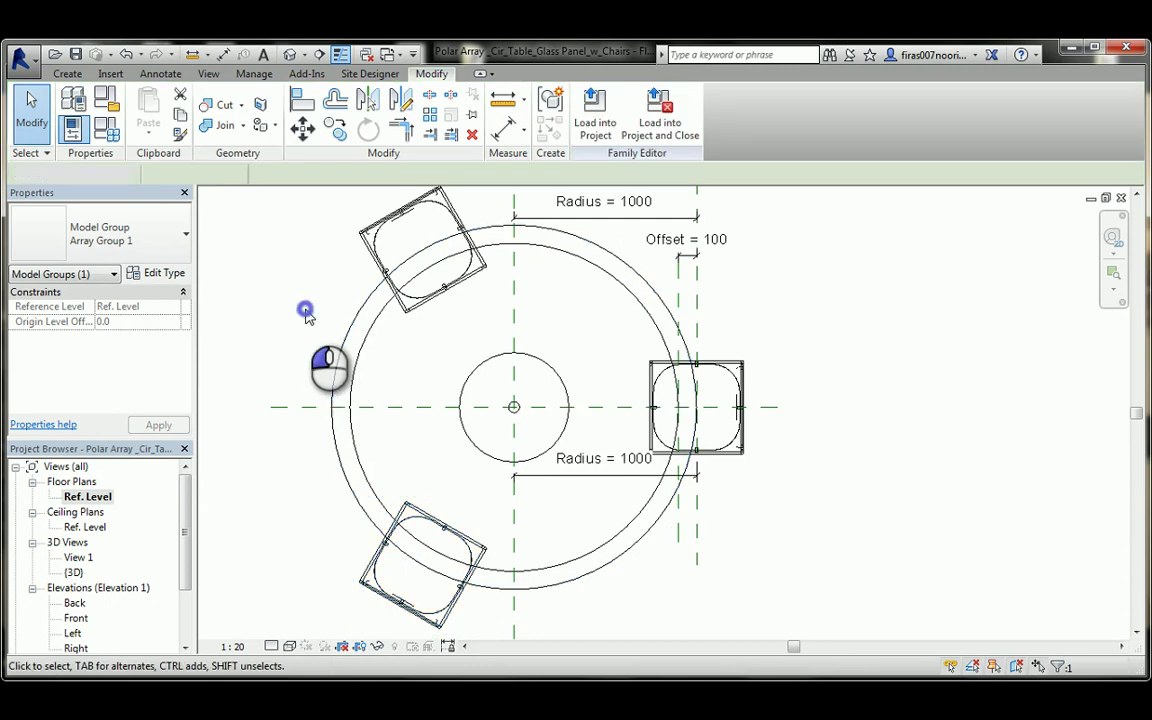
key(Tab)
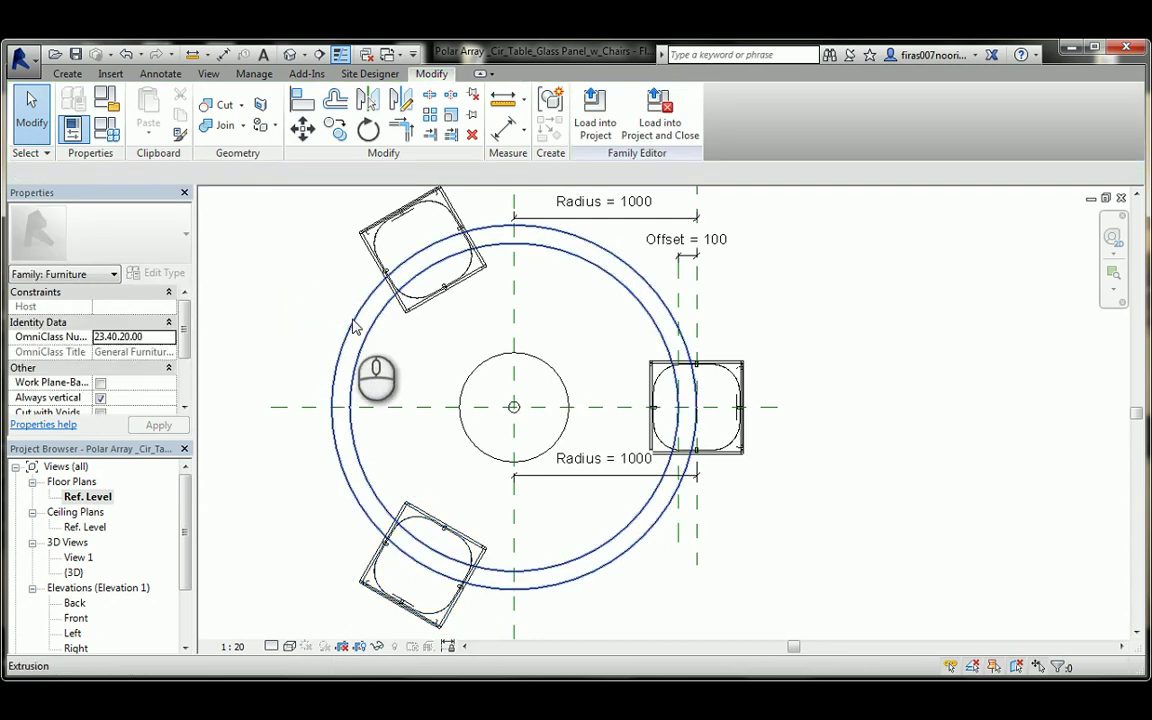
key(Tab)
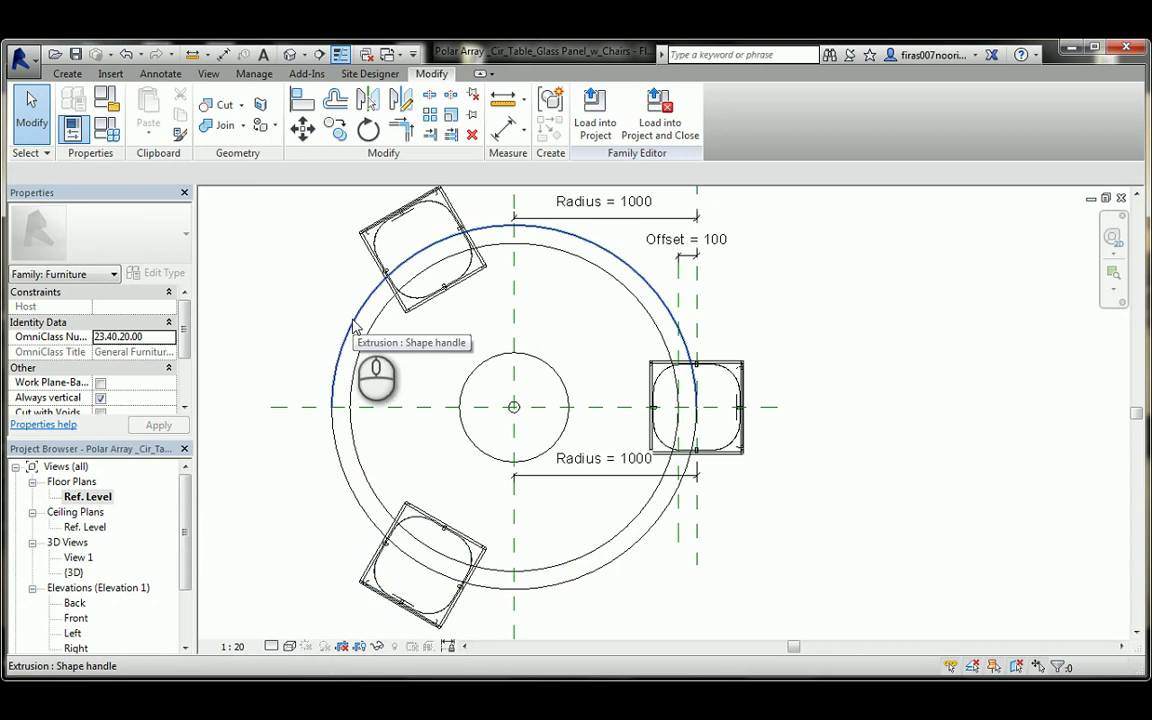
key(Tab)
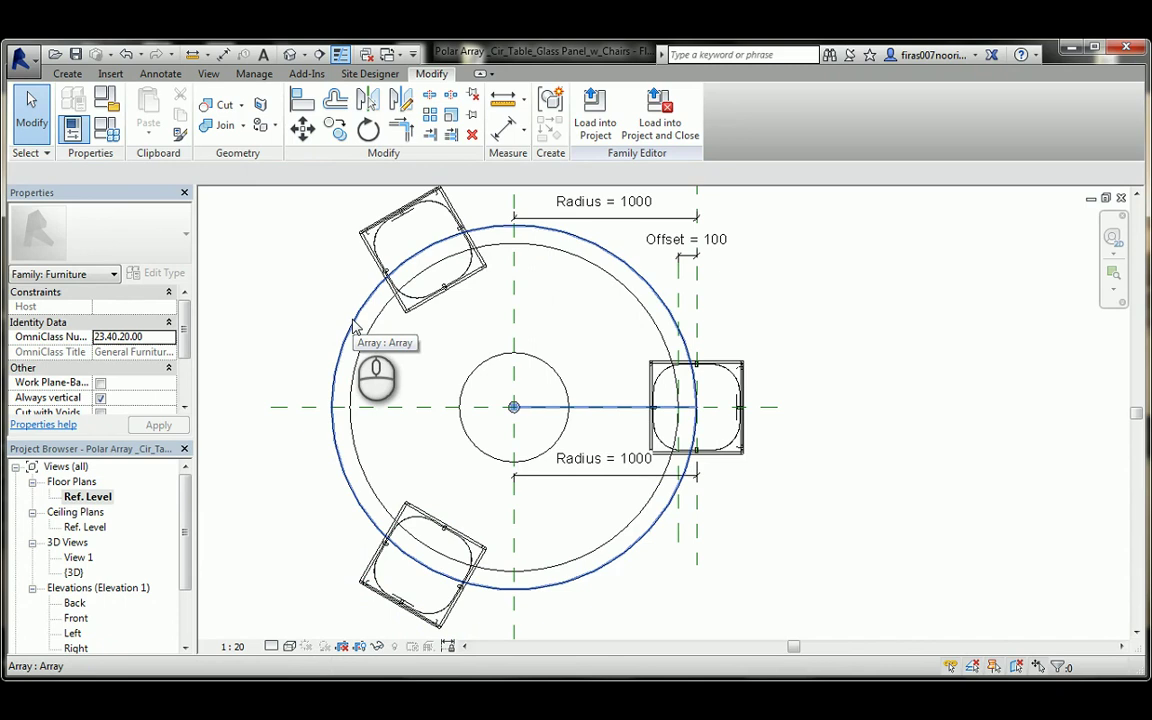
click(352, 325)
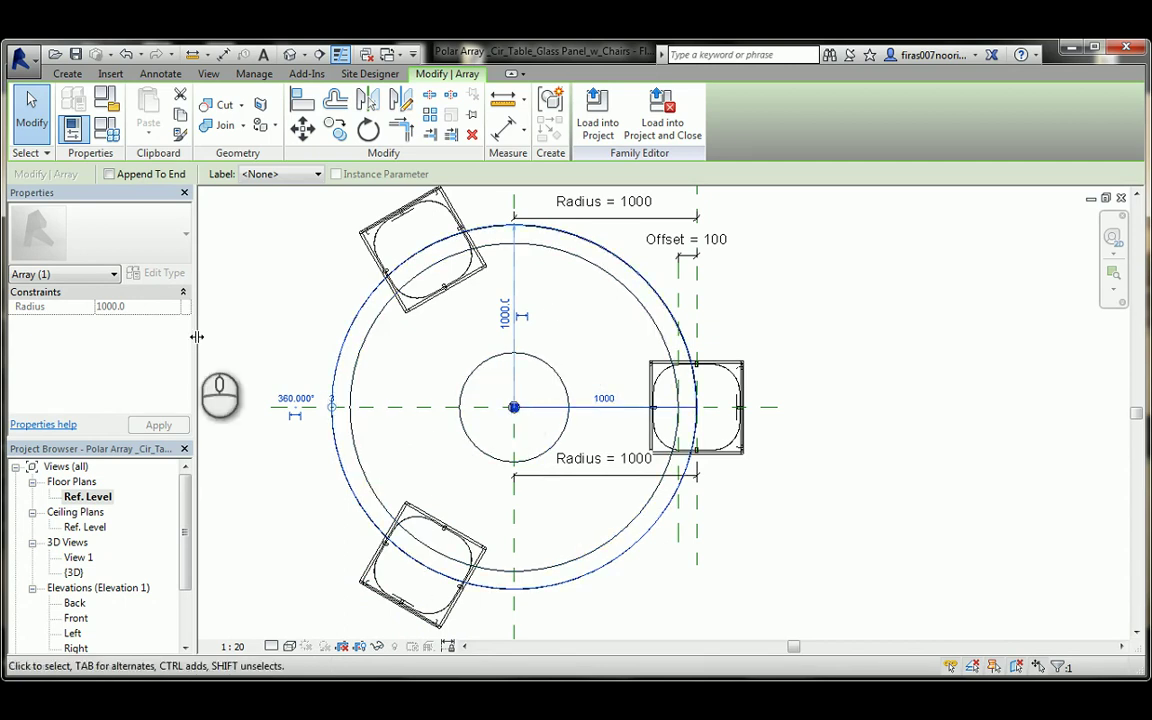
click(287, 174)
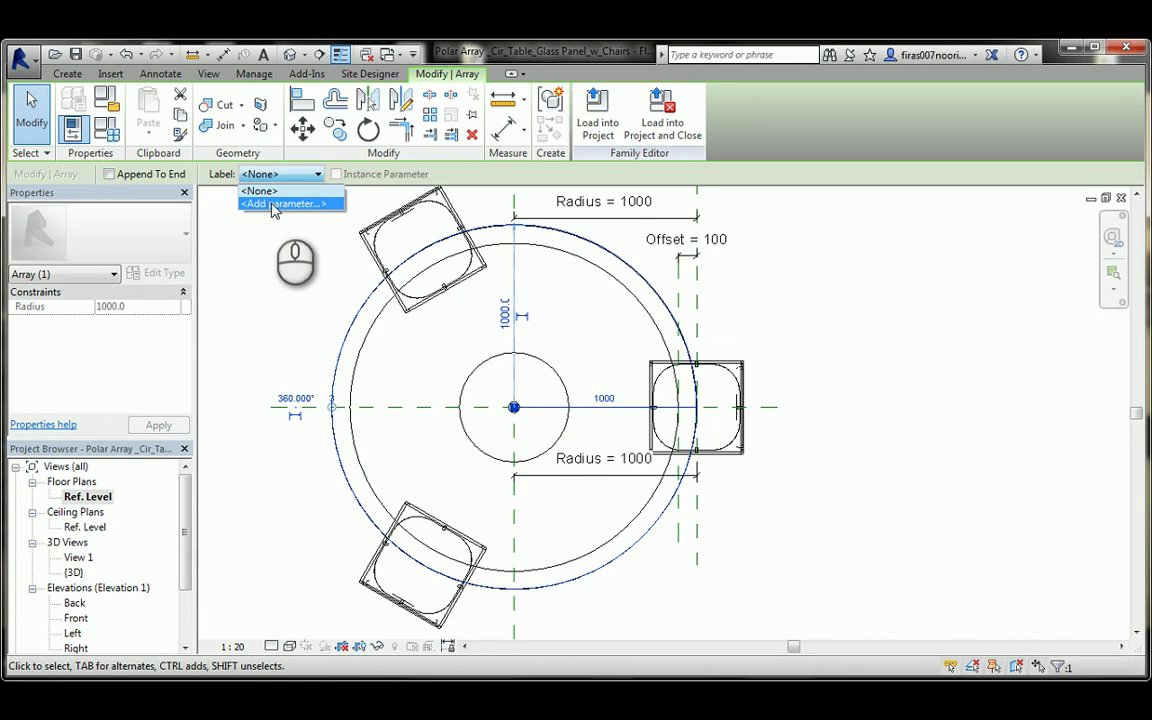
click(281, 206)
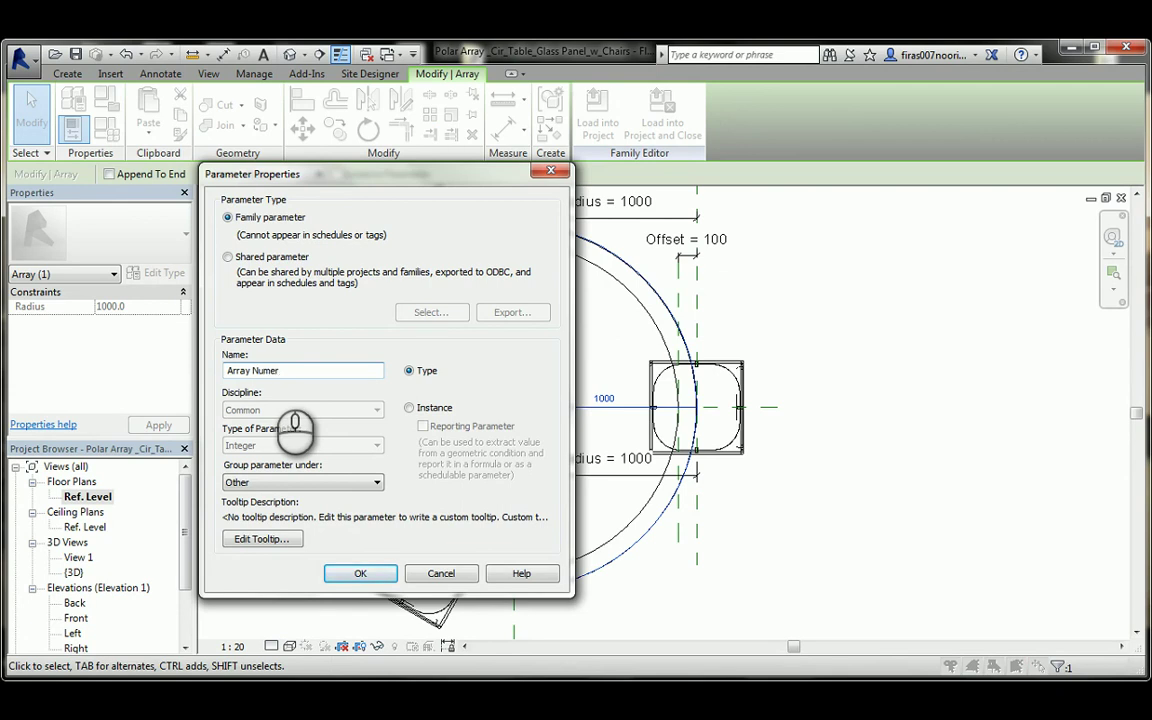
click(409, 408)
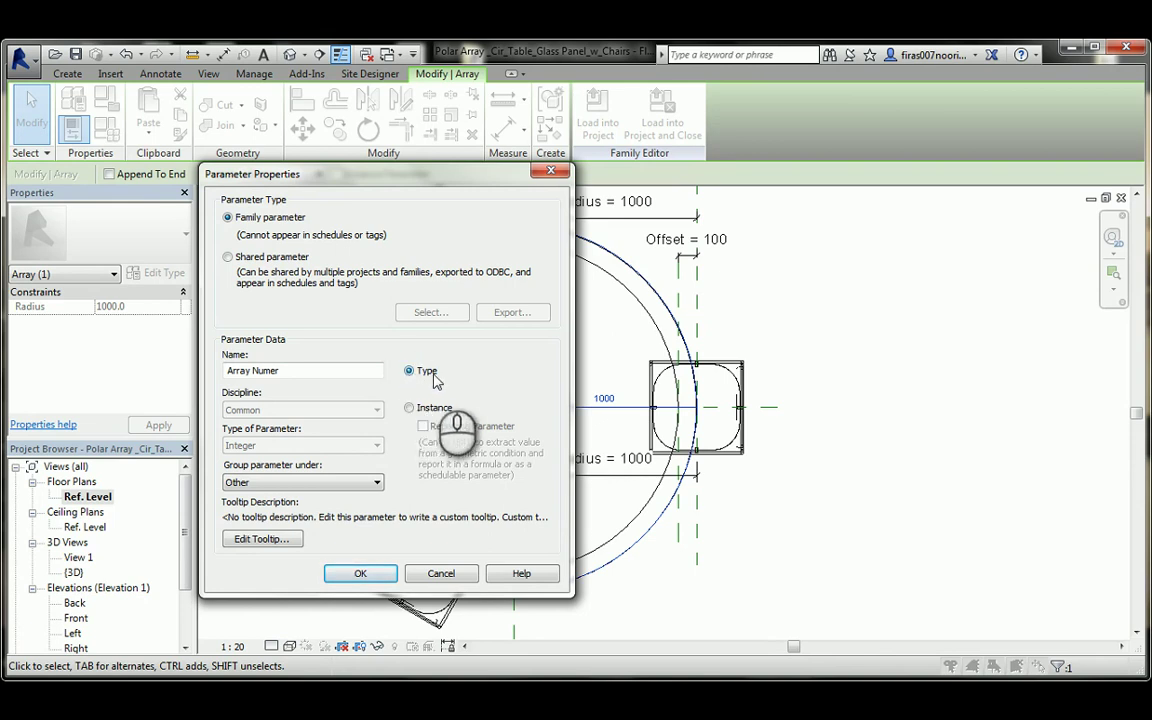
click(265, 372)
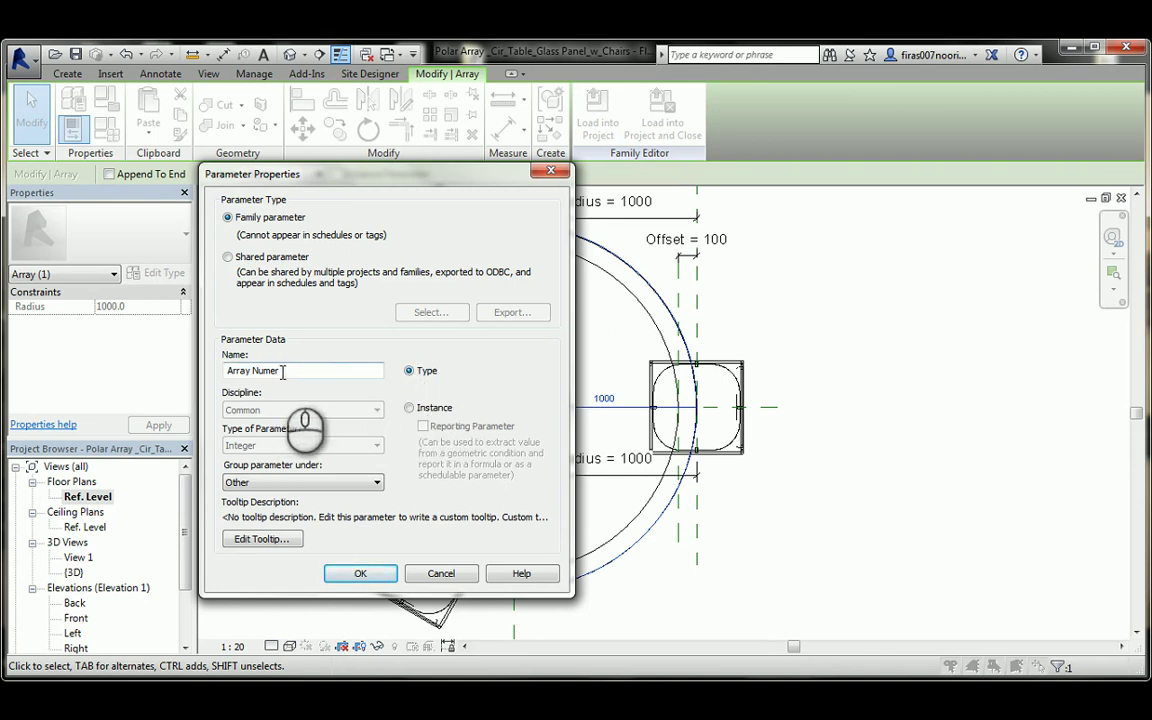
drag(283, 371, 228, 375)
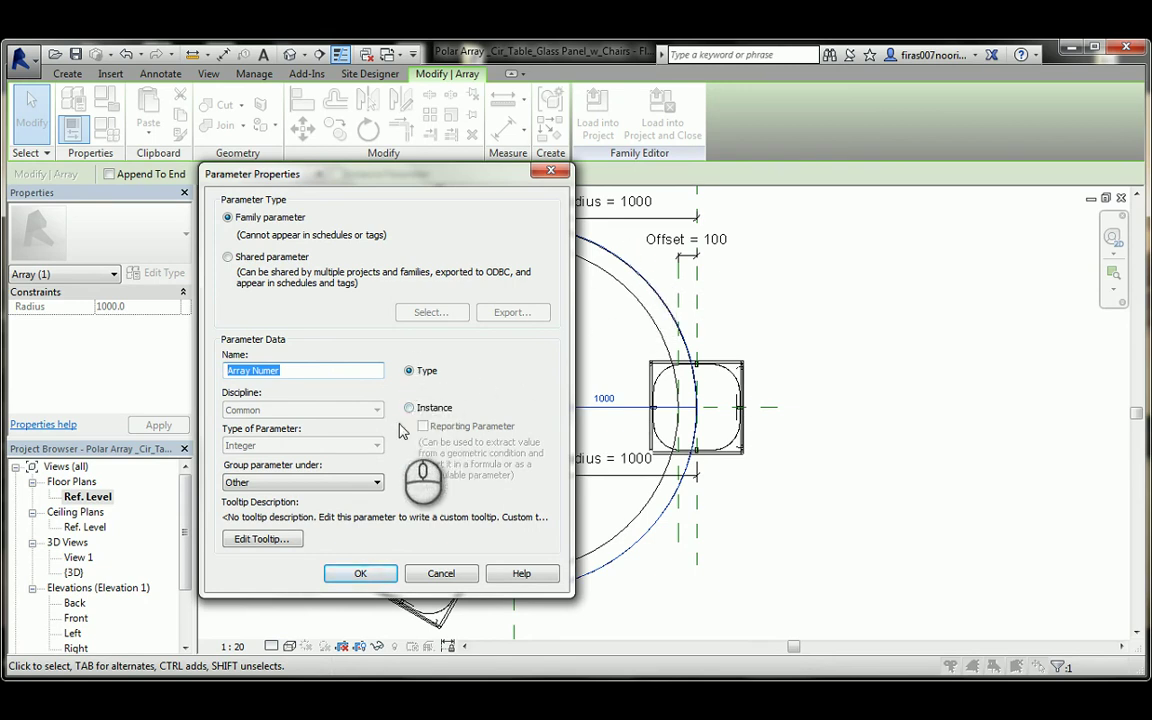
click(362, 574)
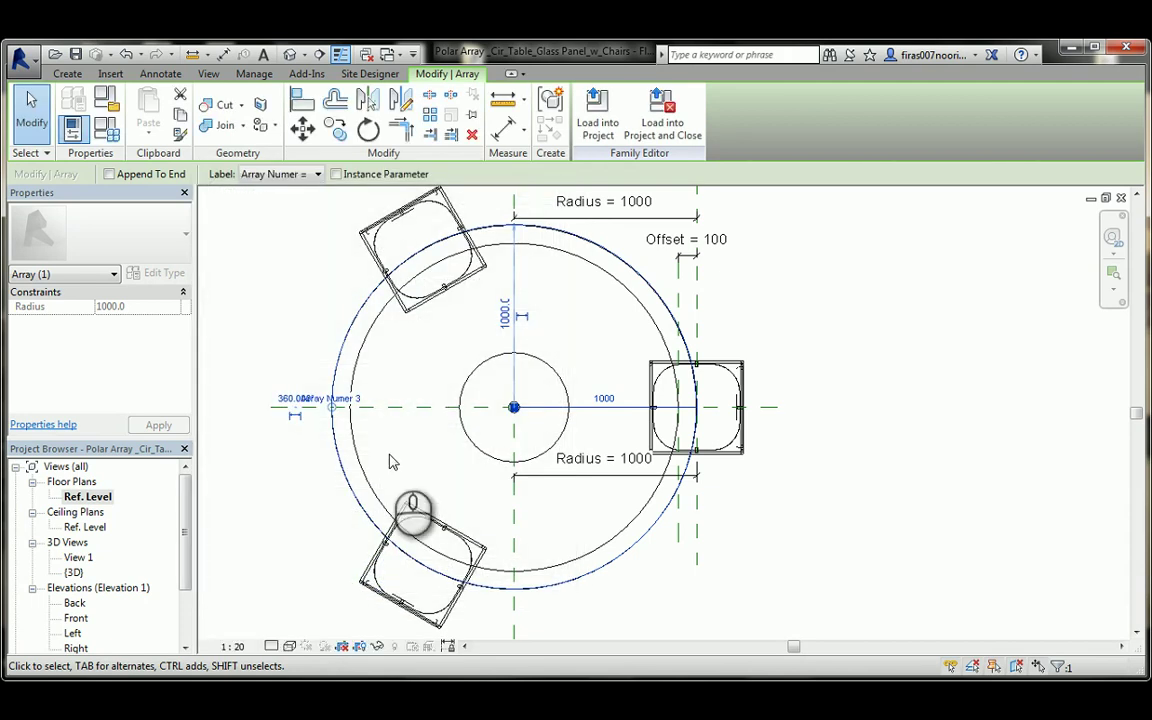
- Test the chair count in the family types by applying an Array Numer value of 4 and another of 8
click(107, 128)
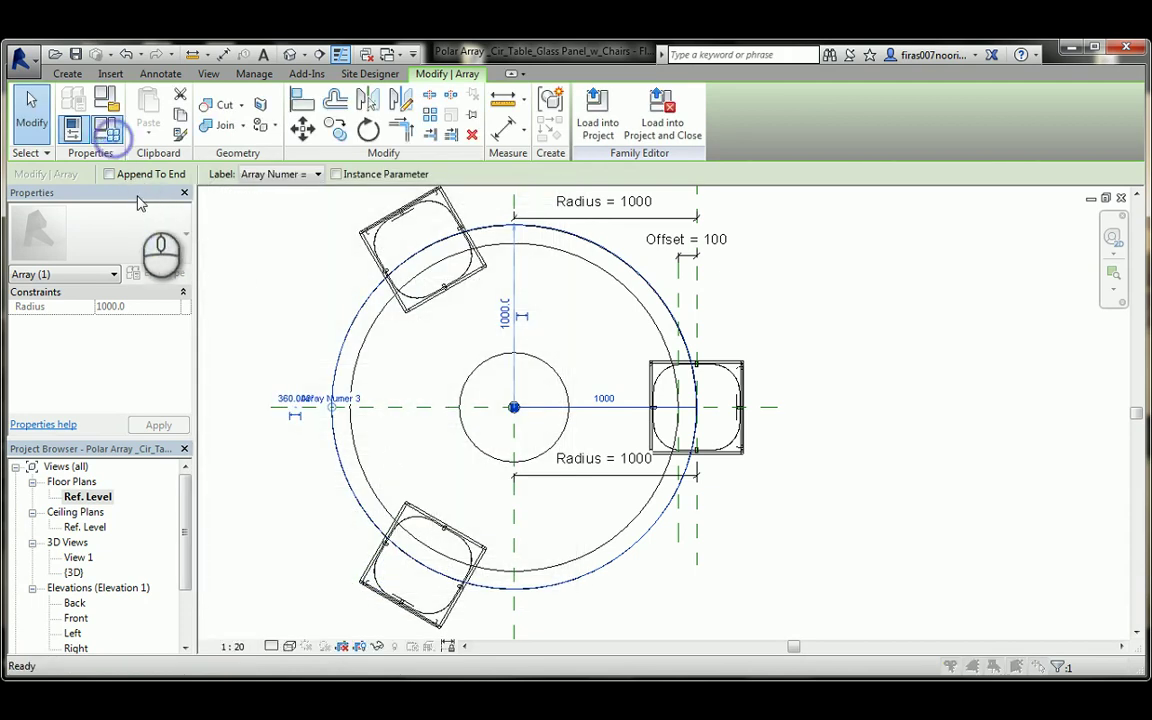
click(133, 386)
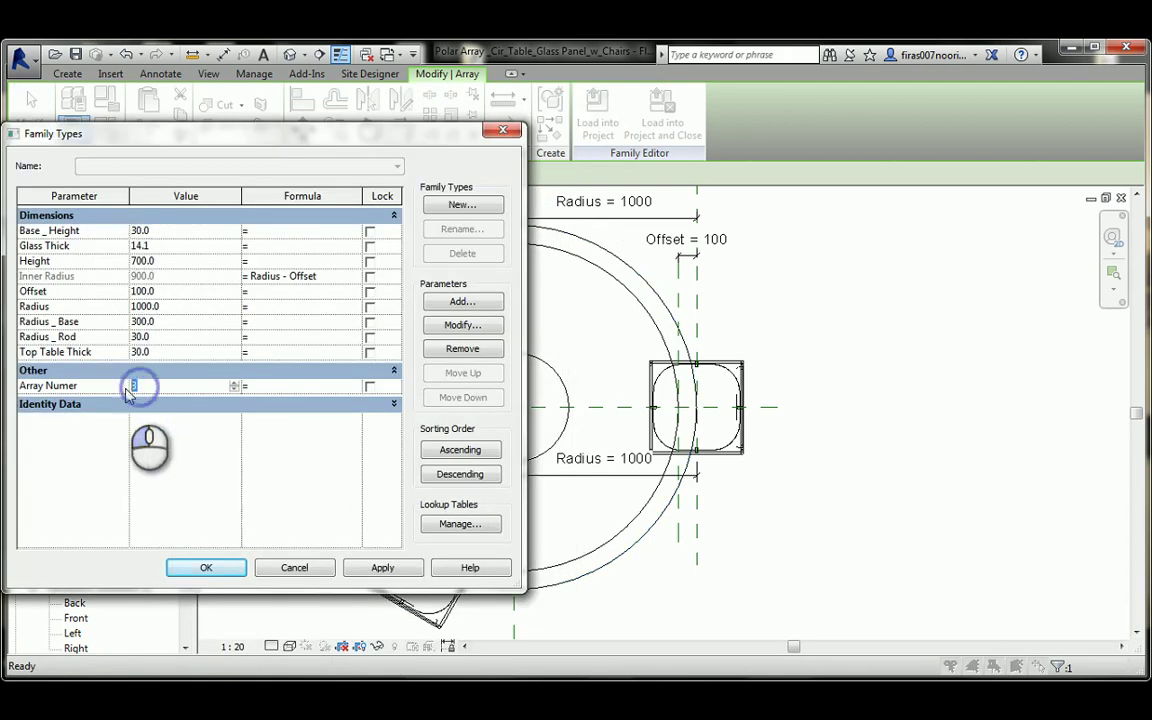
text(4)
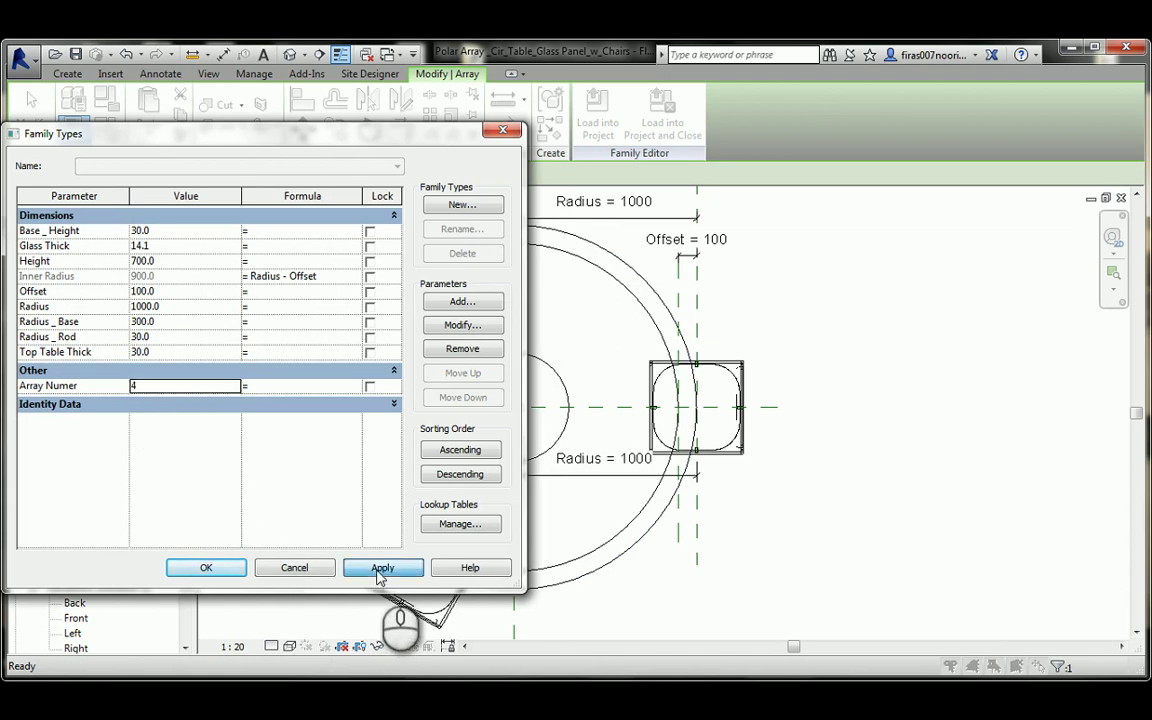
click(380, 568)
drag(360, 144, 322, 143)
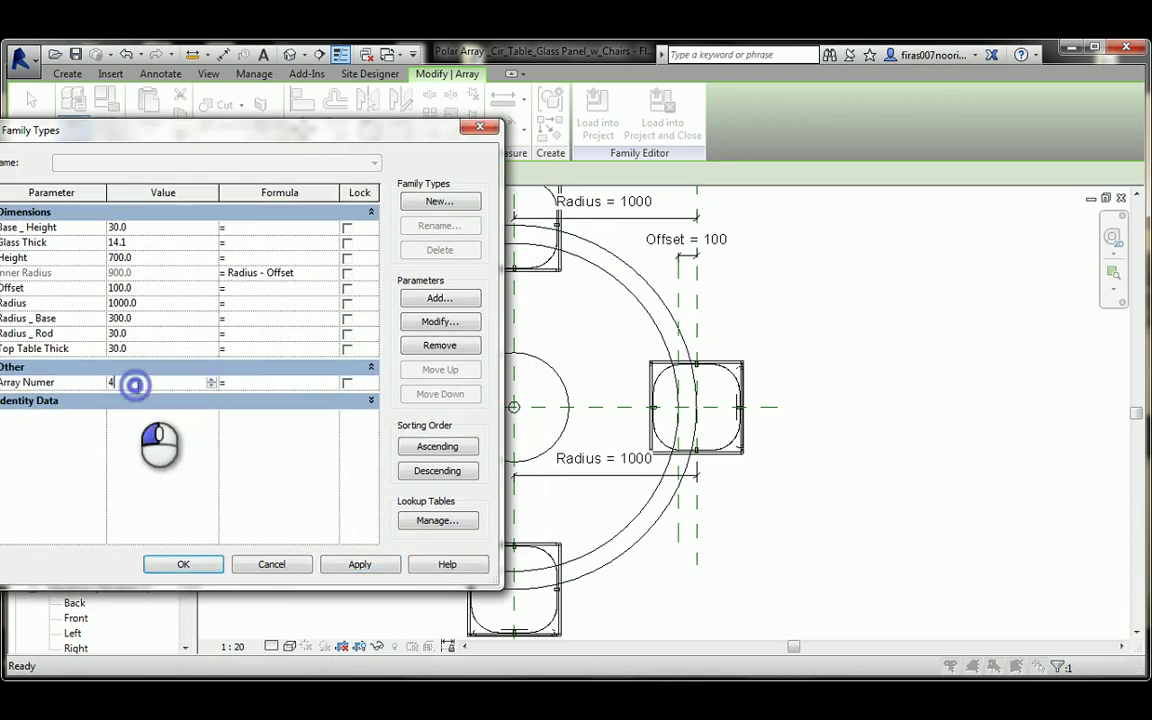
text(8)
click(333, 568)
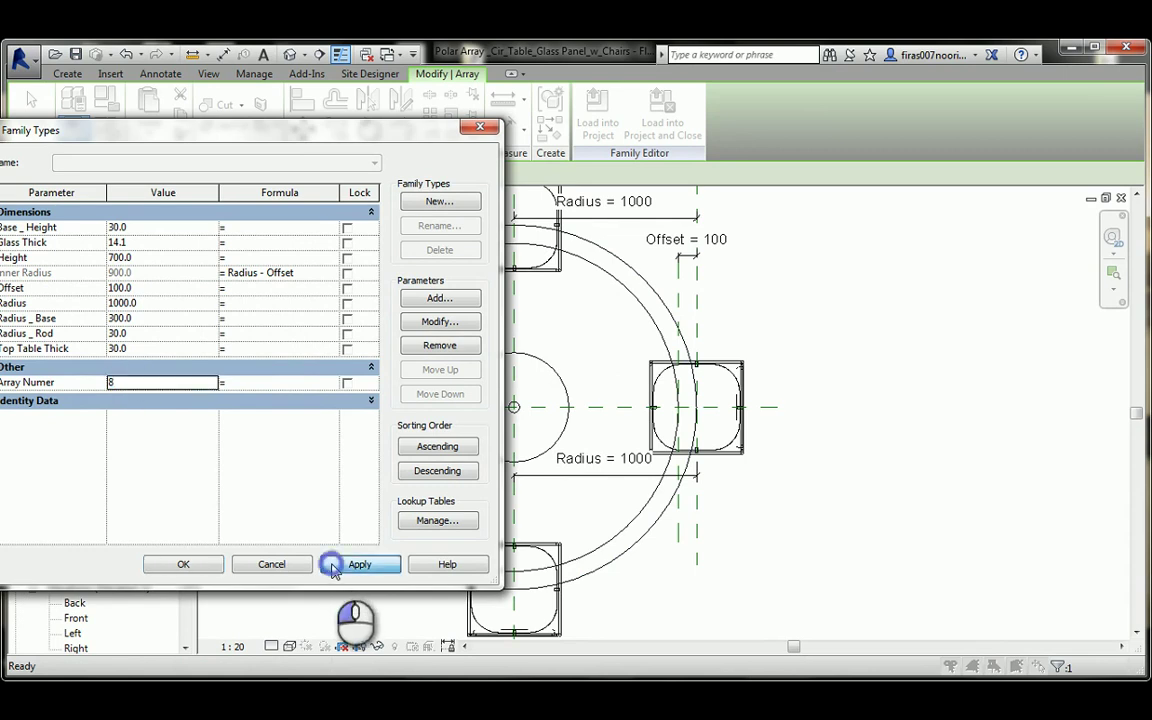
click(212, 568)
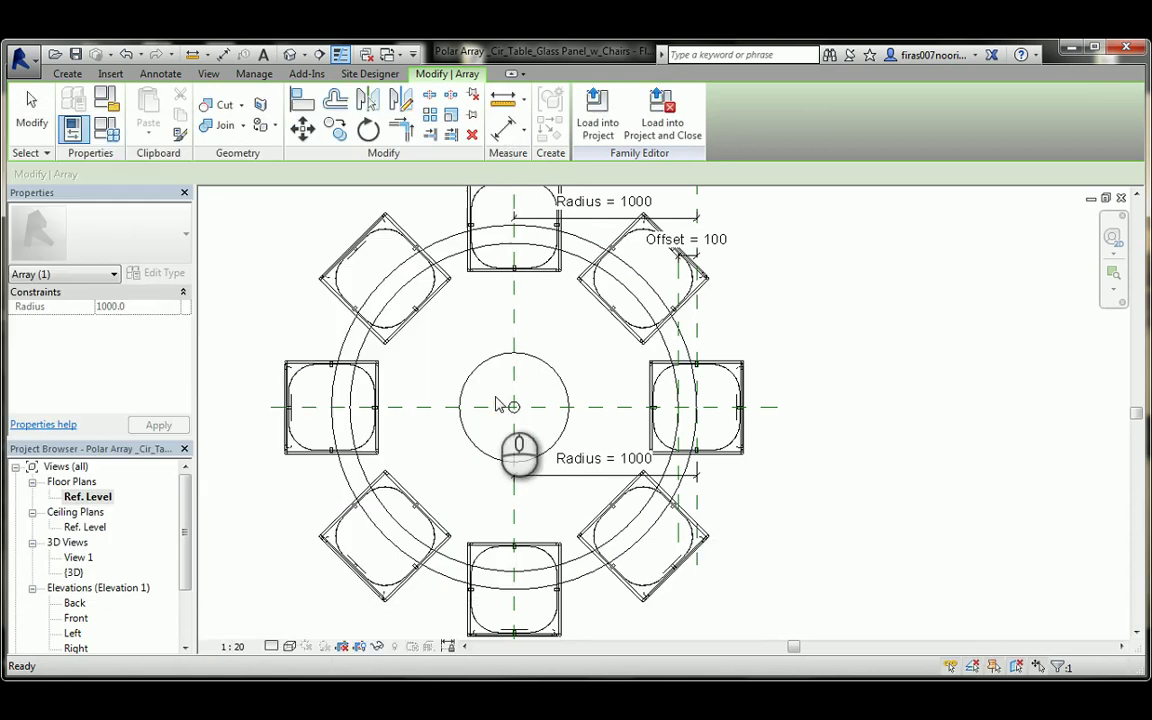
click(556, 450)
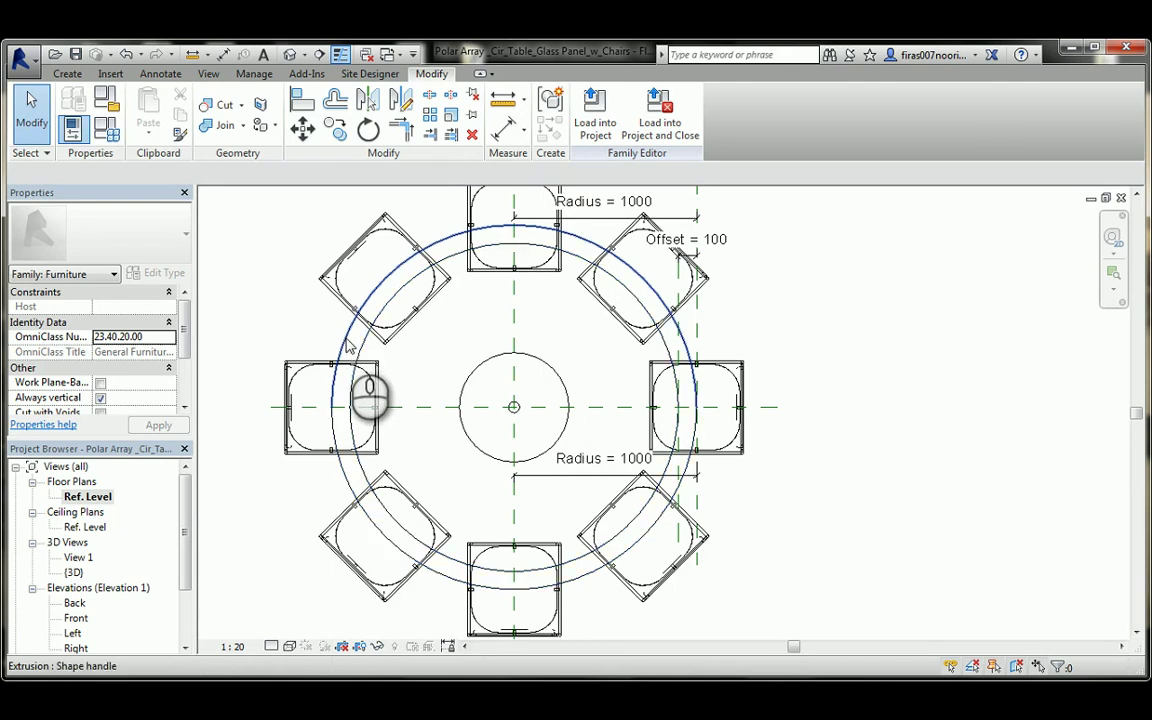
- Make the chair array's radial dimension permanent and label it with the existing Radius parameter
key(Tab)
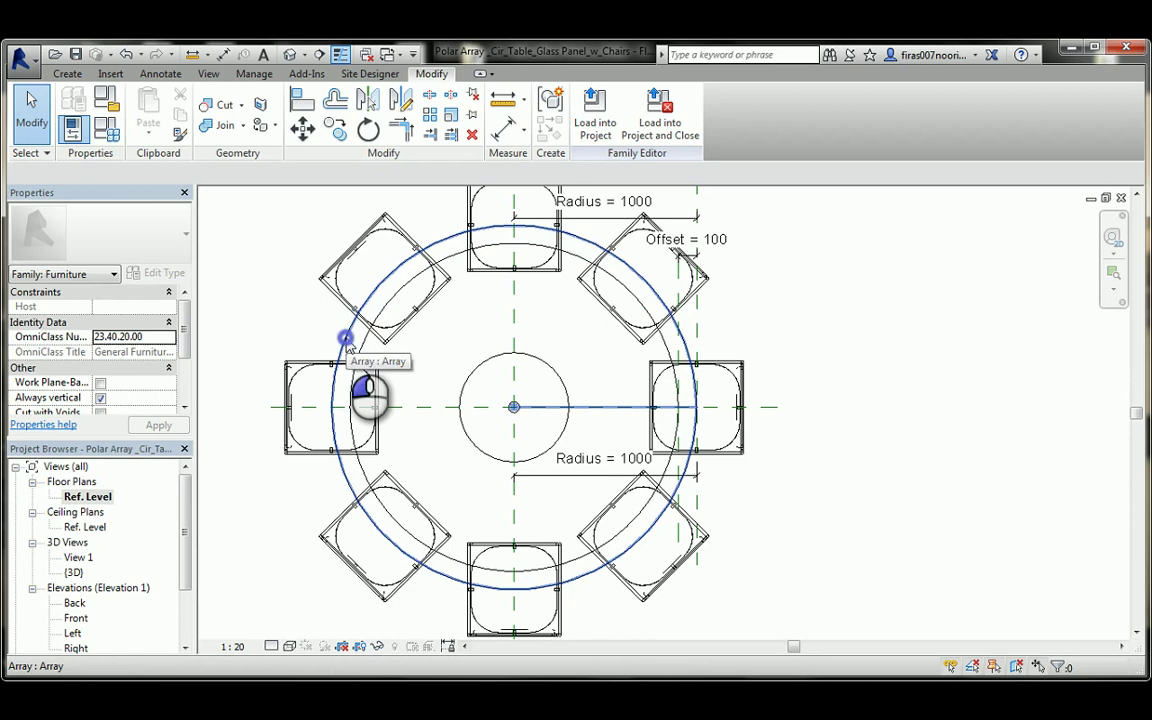
click(345, 340)
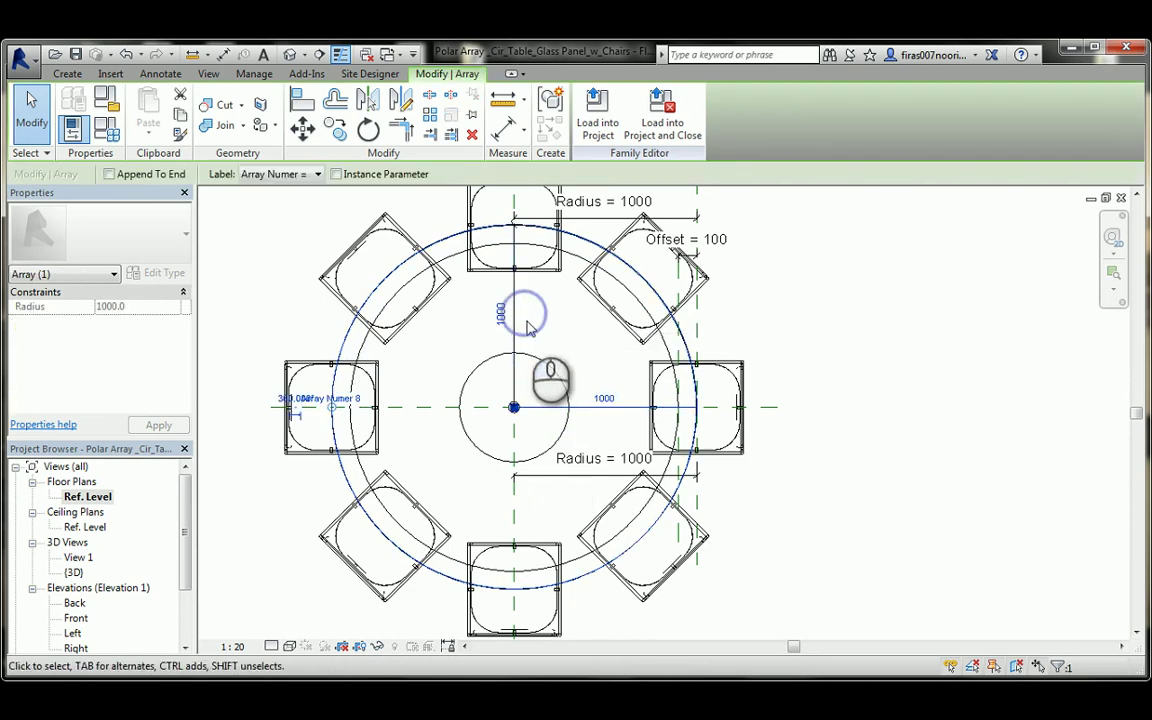
click(522, 316)
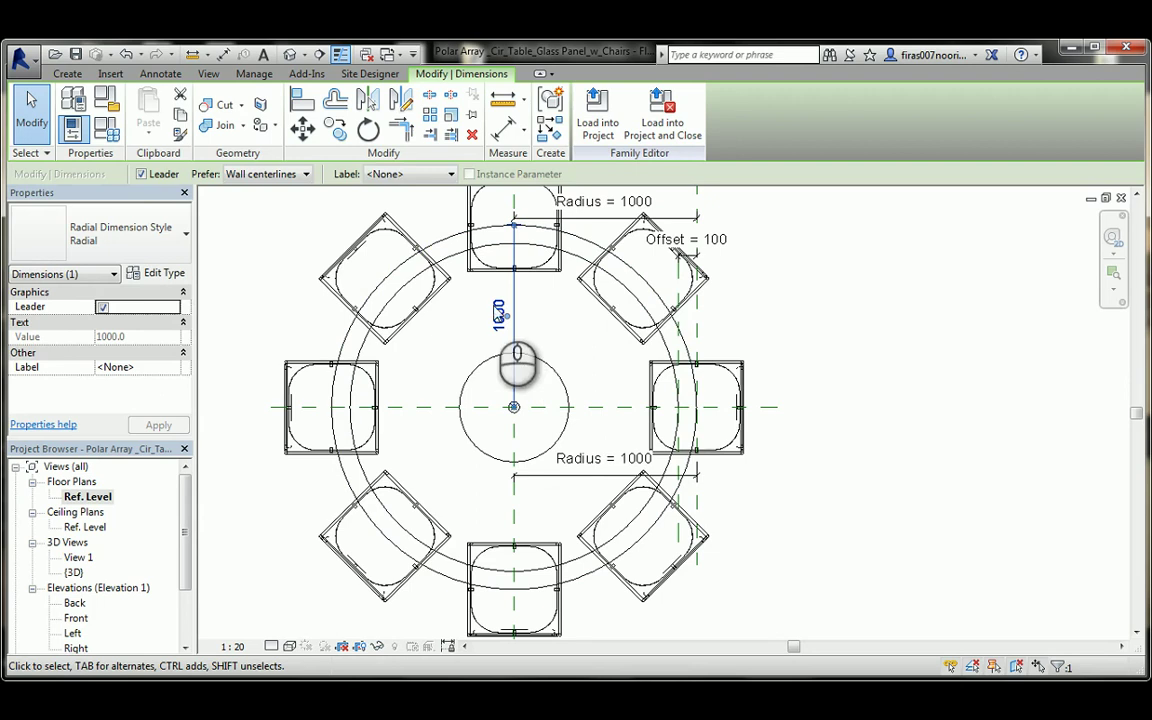
click(412, 174)
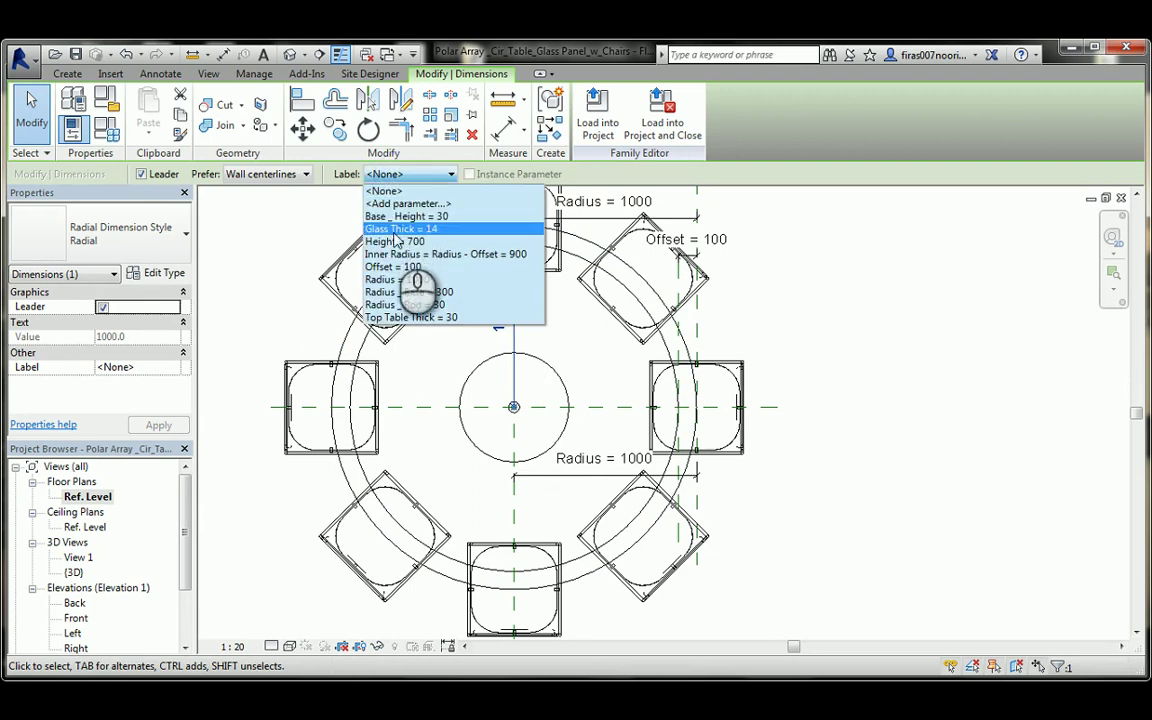
click(398, 284)
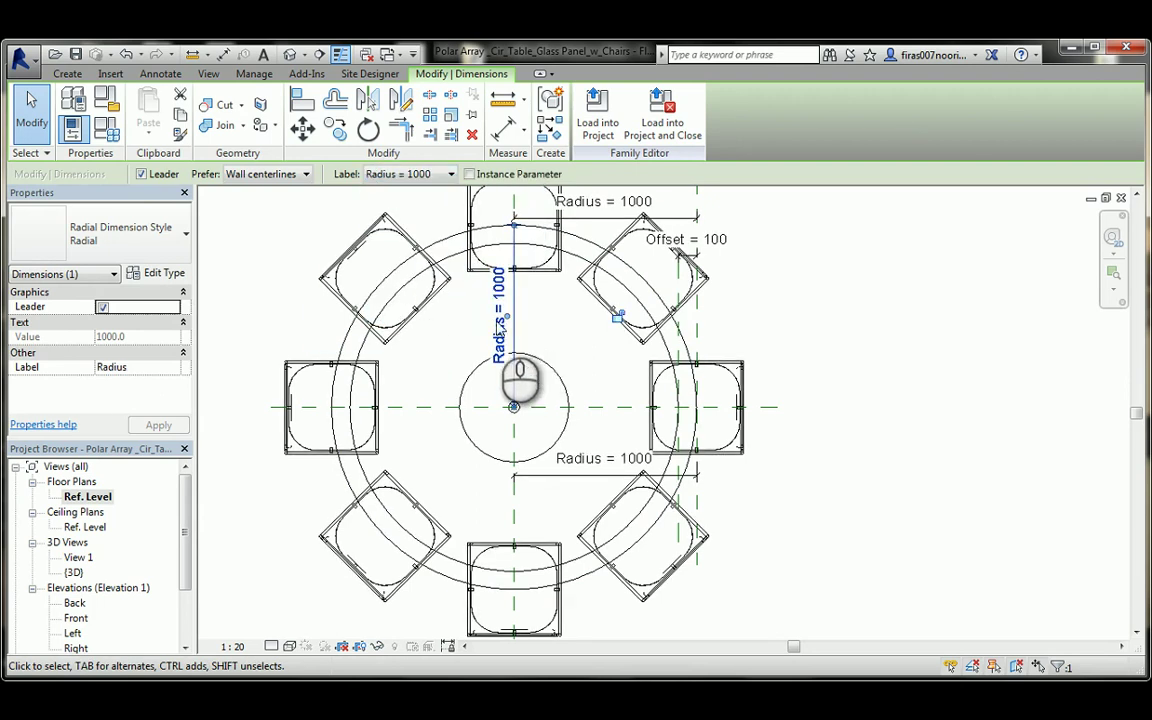
- Try to apply a Radius of 1200 in the family types, and discard the change
middle_drag(490, 318, 540, 343)
scroll(537, 342, down, 1)
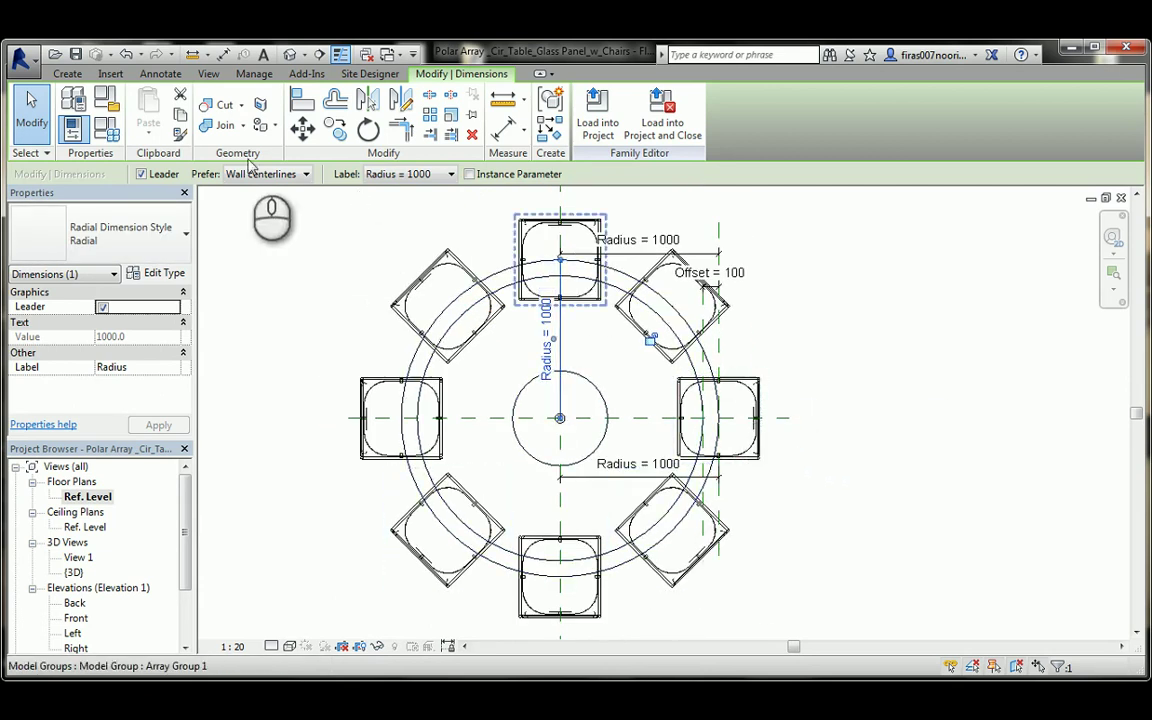
click(108, 132)
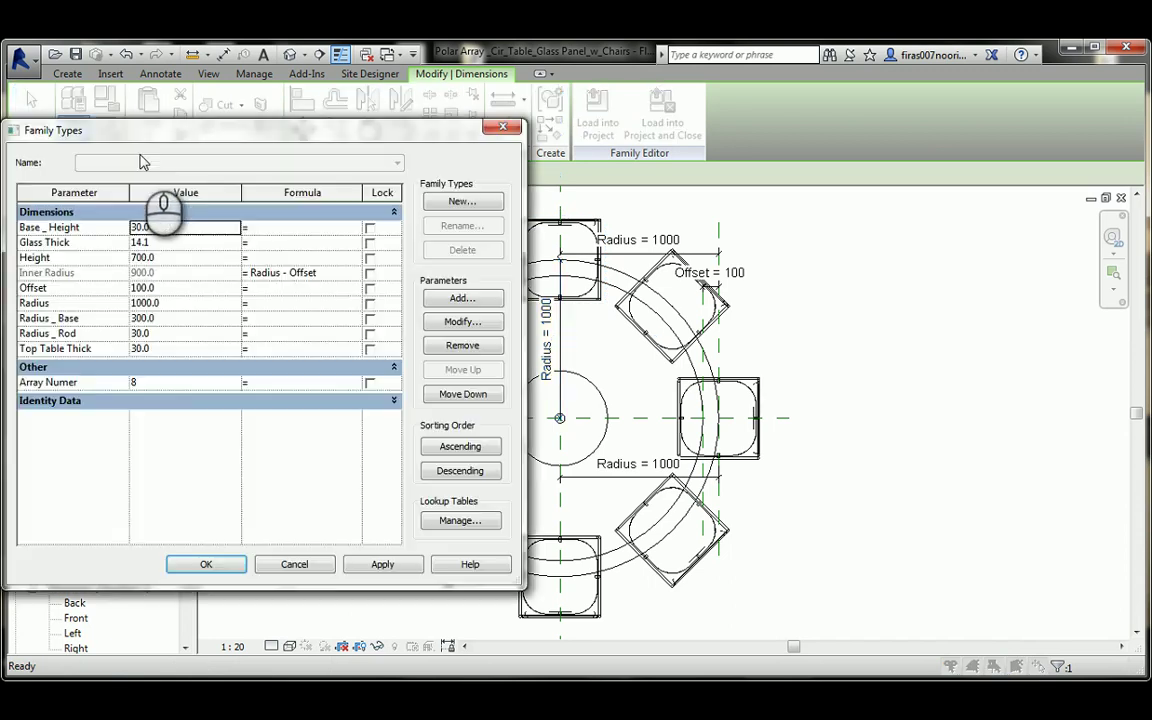
click(133, 302)
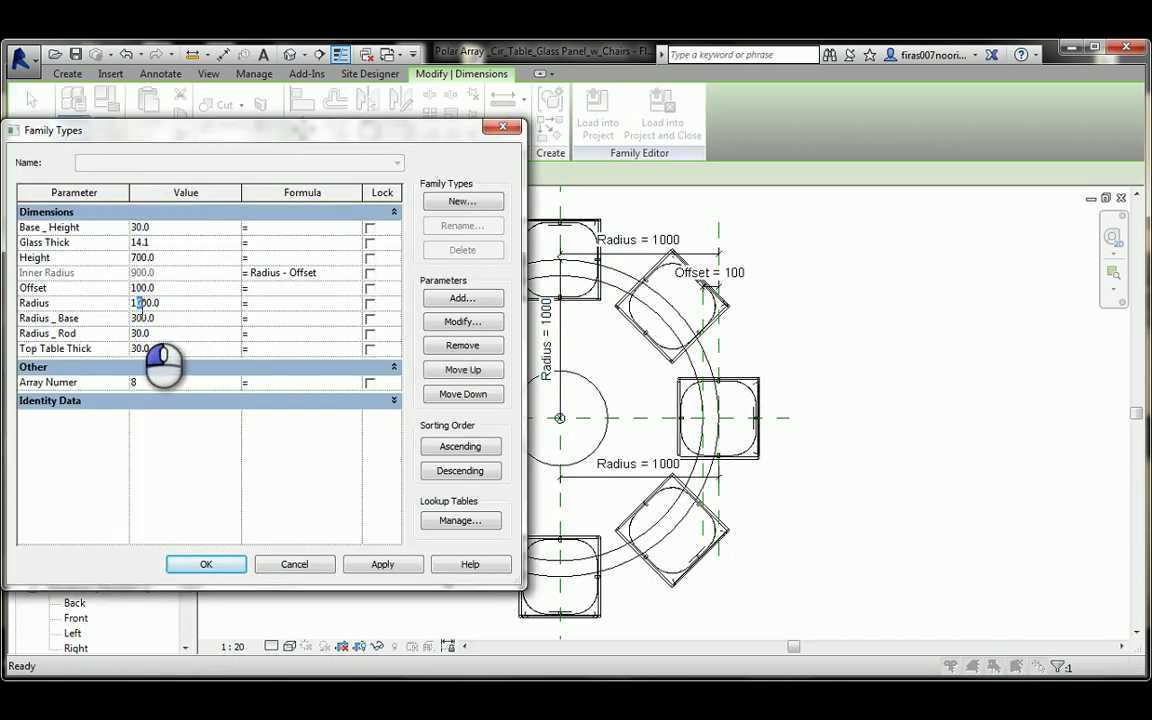
text(2)
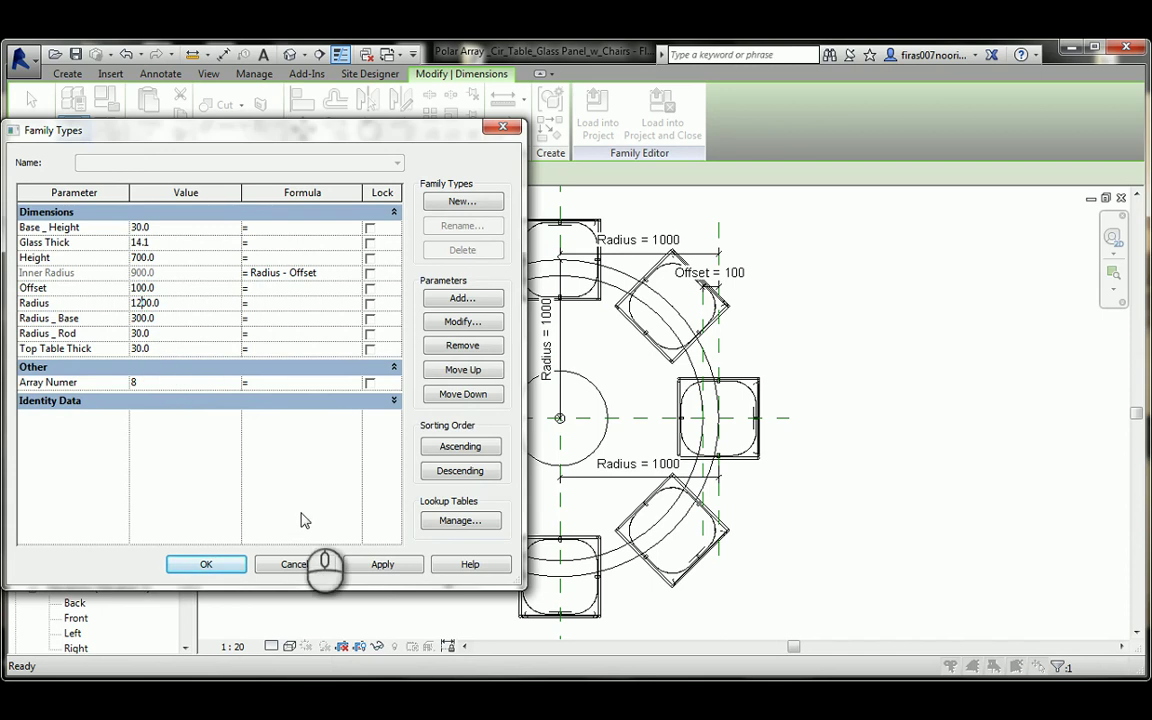
click(383, 565)
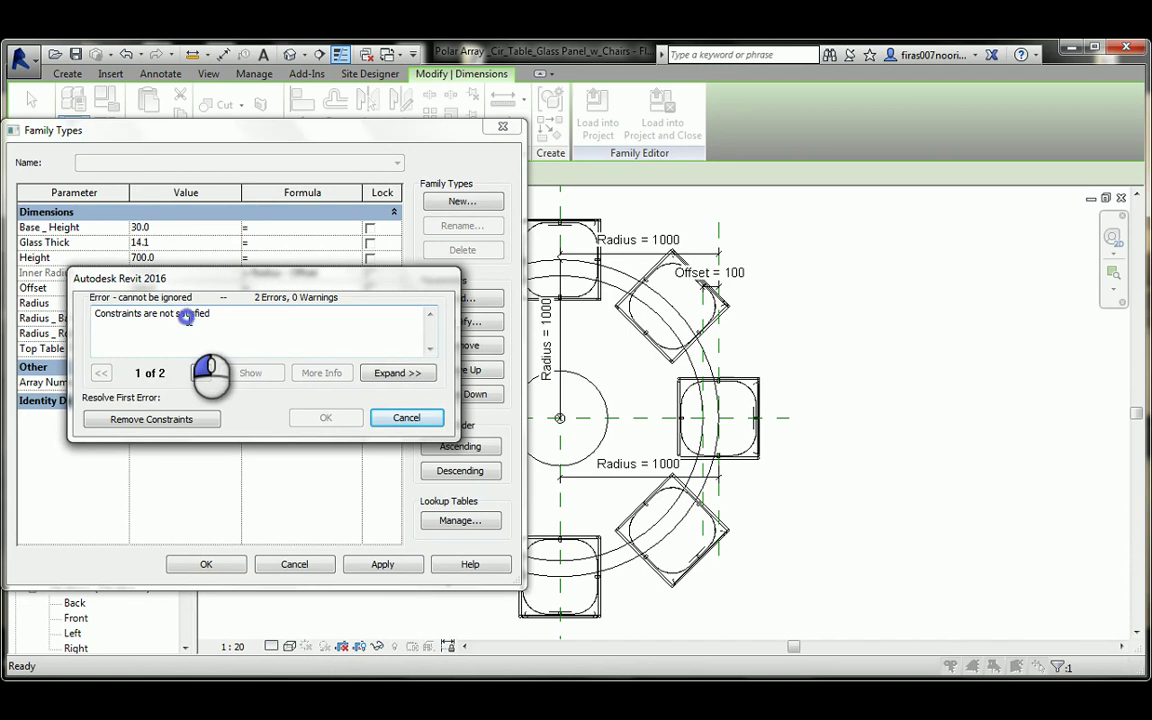
drag(210, 313, 95, 313)
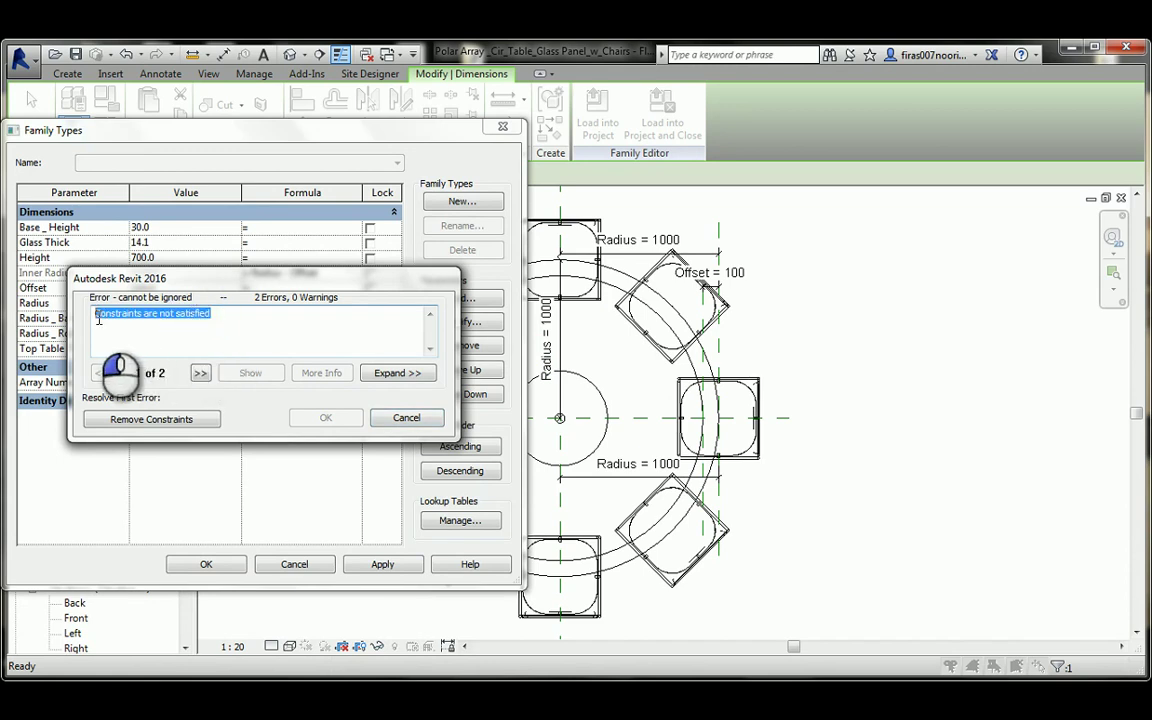
click(405, 418)
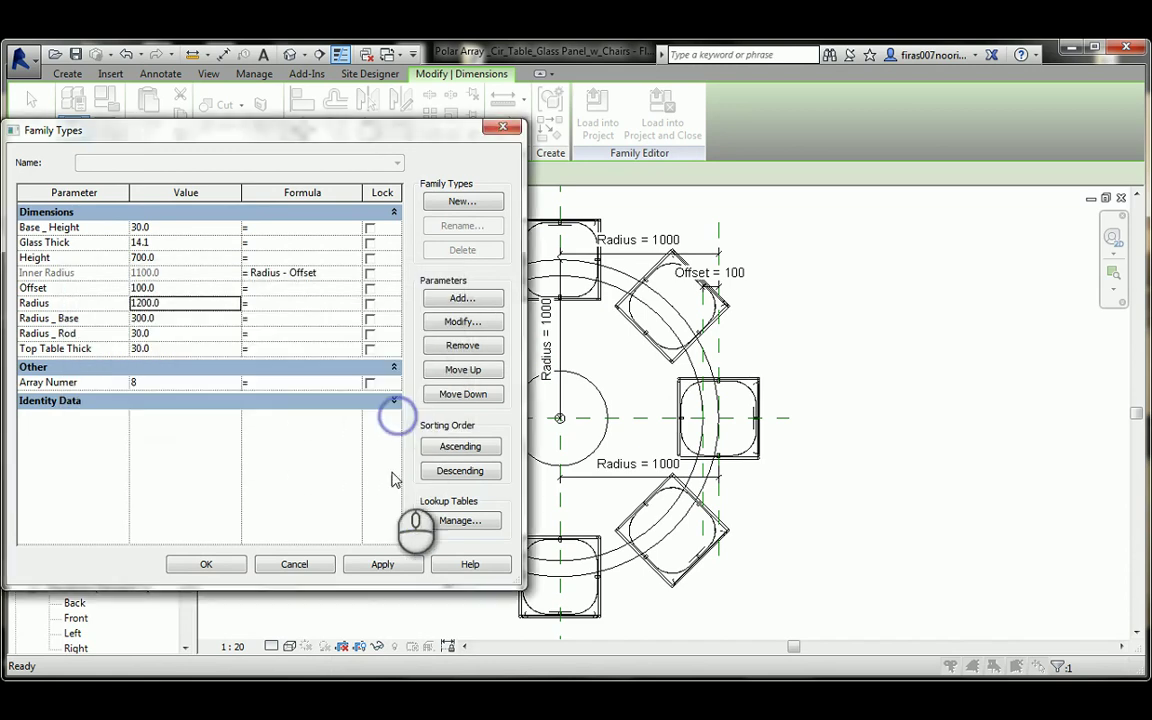
click(313, 569)
click(805, 362)
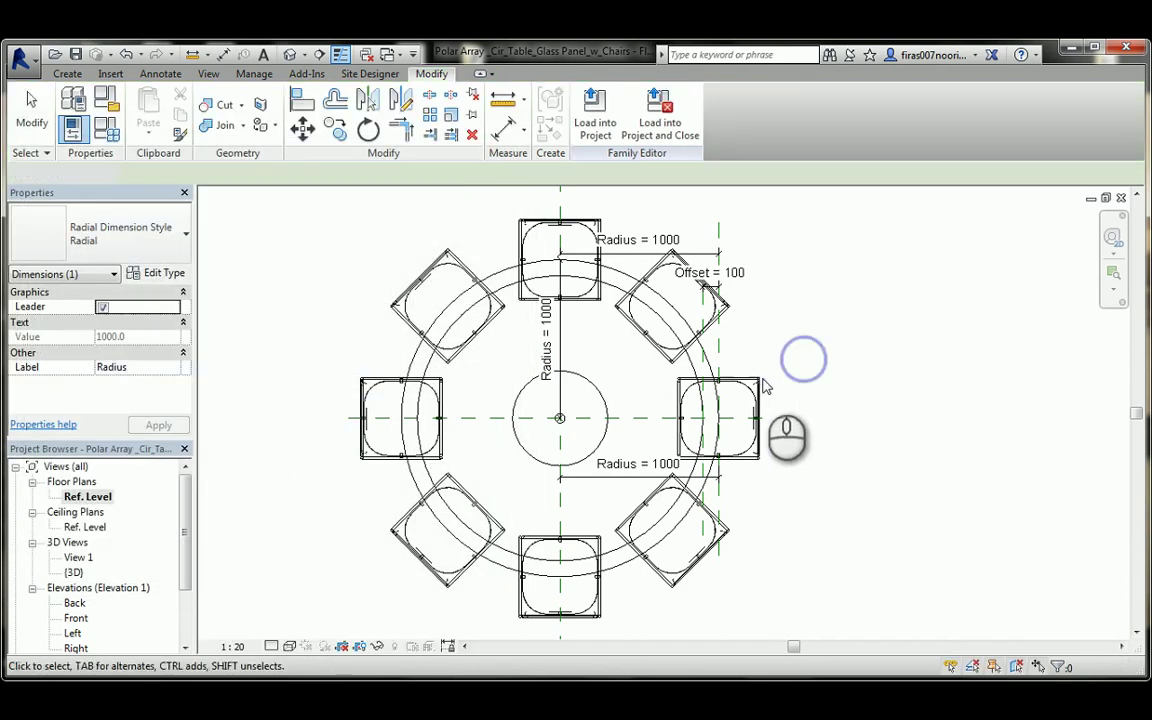
- Set the Radius parameter to 1200 in the family types, removing the conflicting constraints
click(107, 128)
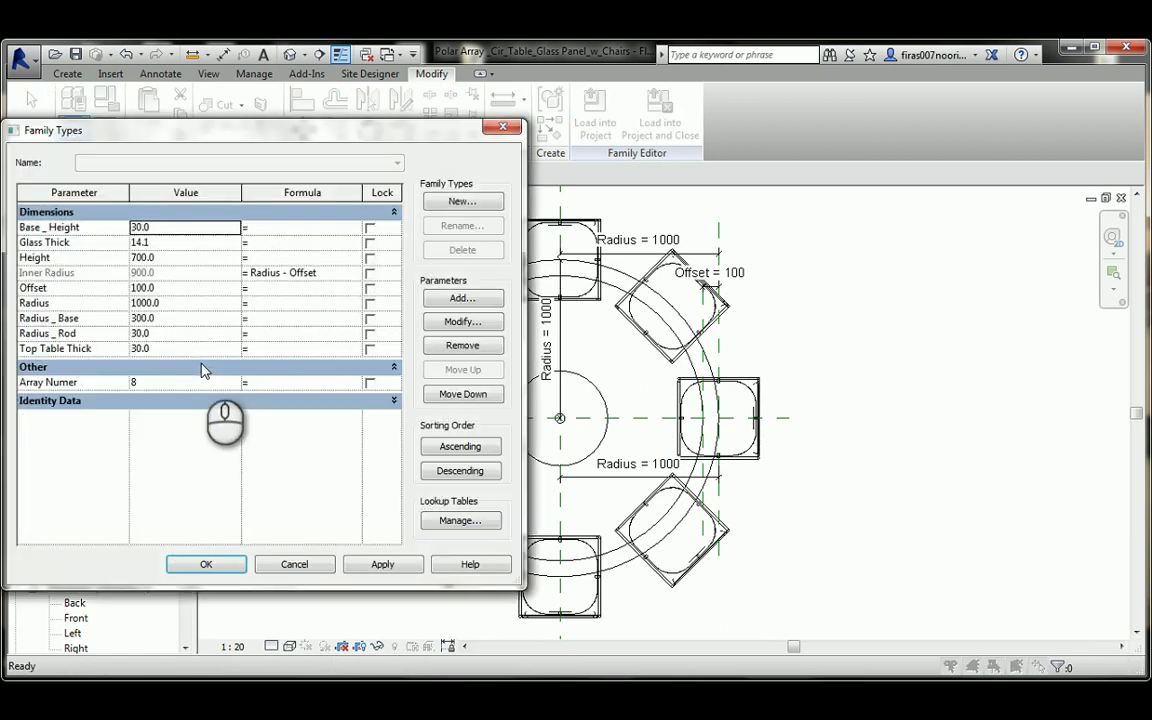
click(139, 304)
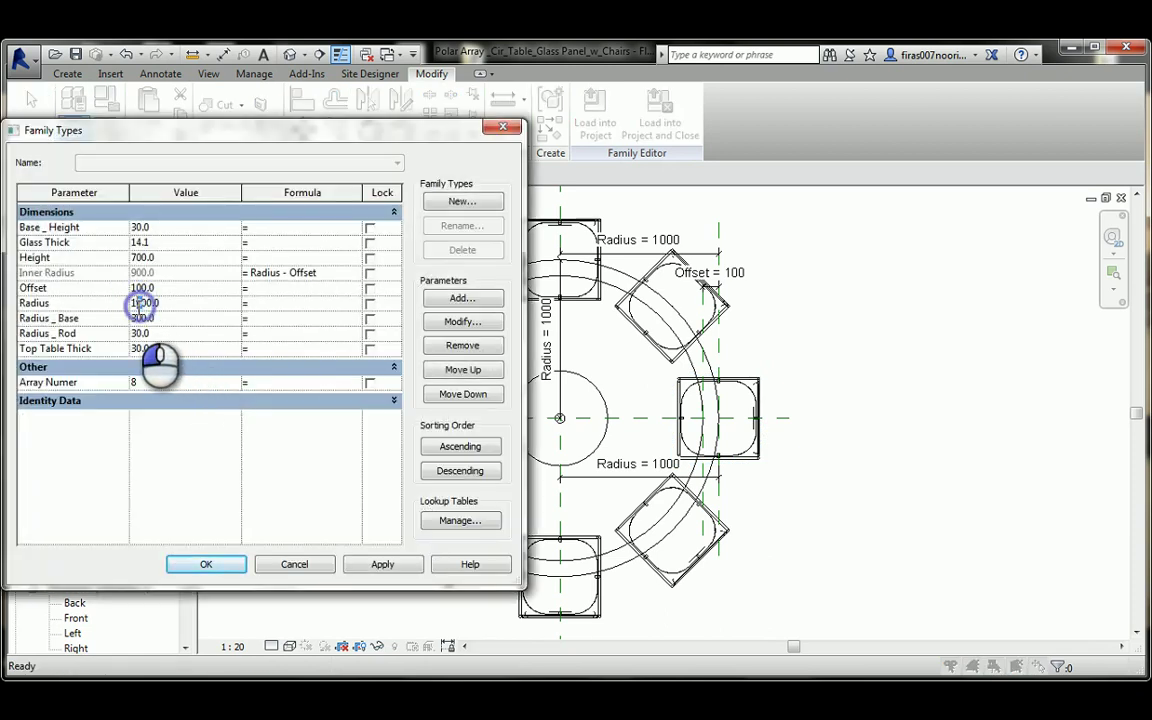
click(372, 566)
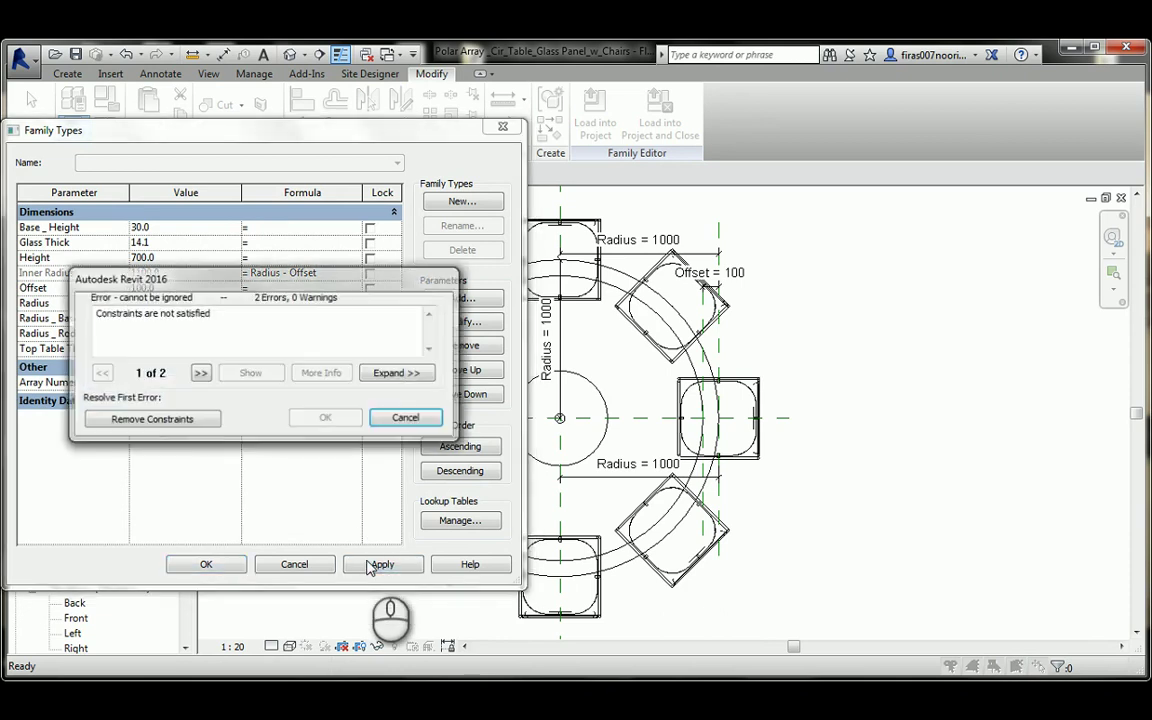
click(150, 420)
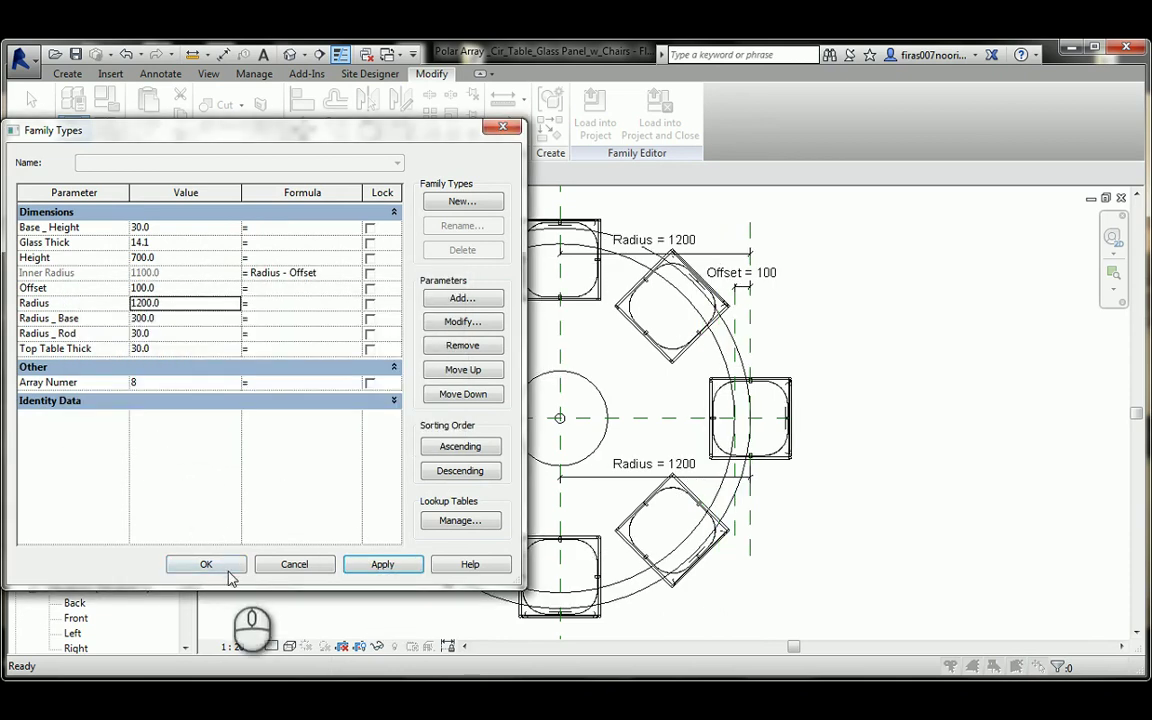
key(Return)
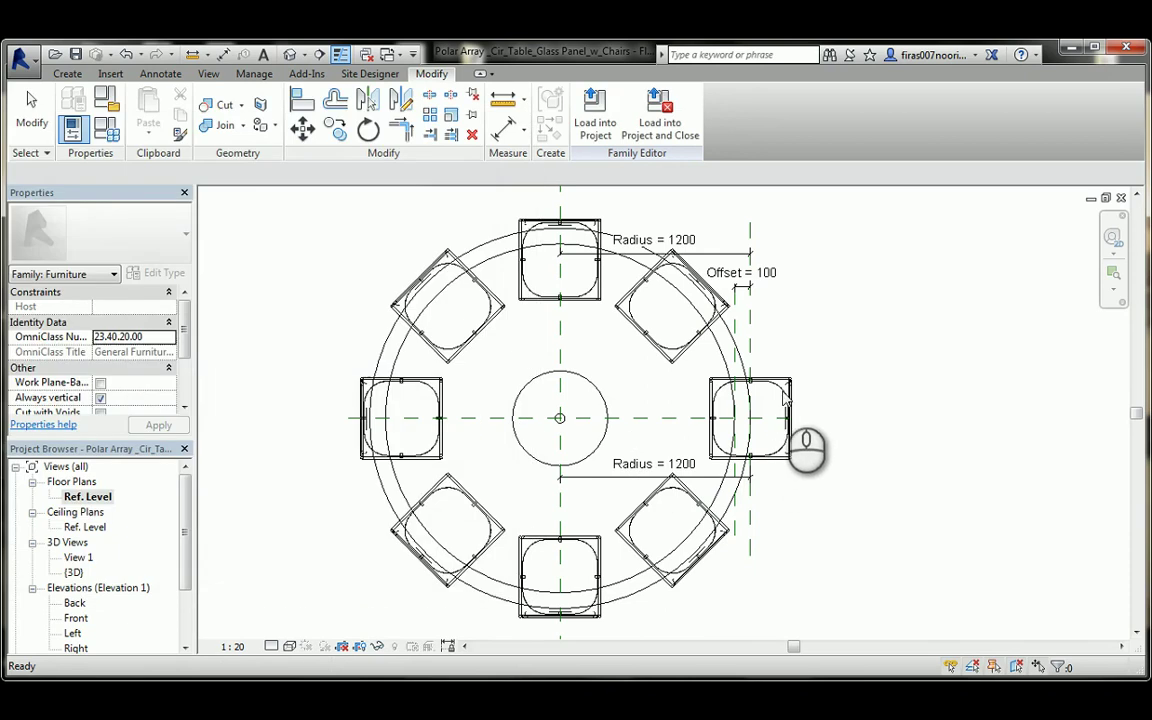
- Examine how the arrayed chair groups sit relative to the enlarged table edge and the Radius dimensions
click(670, 350)
click(670, 350)
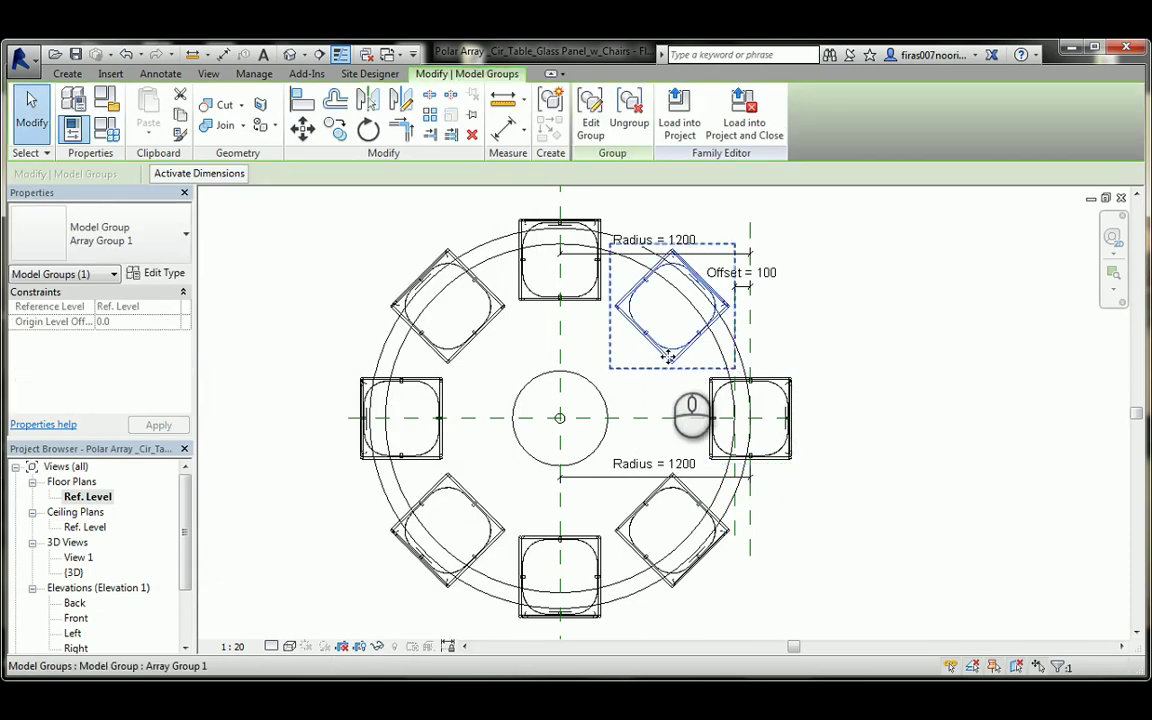
click(836, 356)
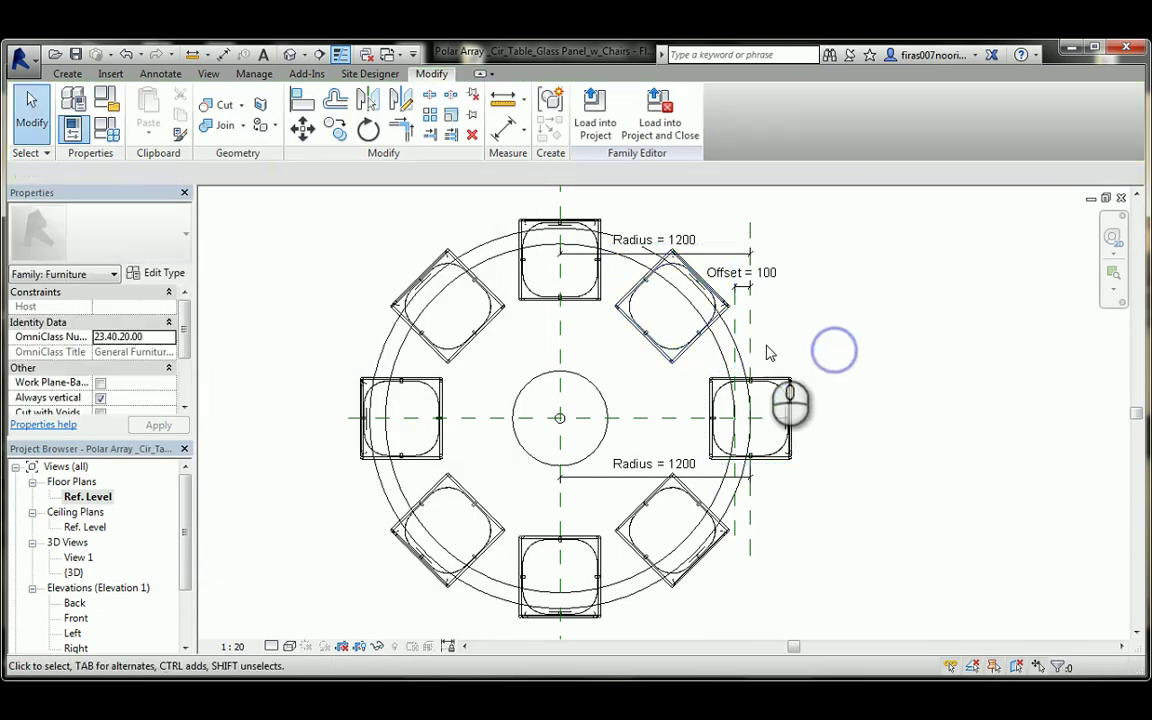
click(705, 338)
click(828, 355)
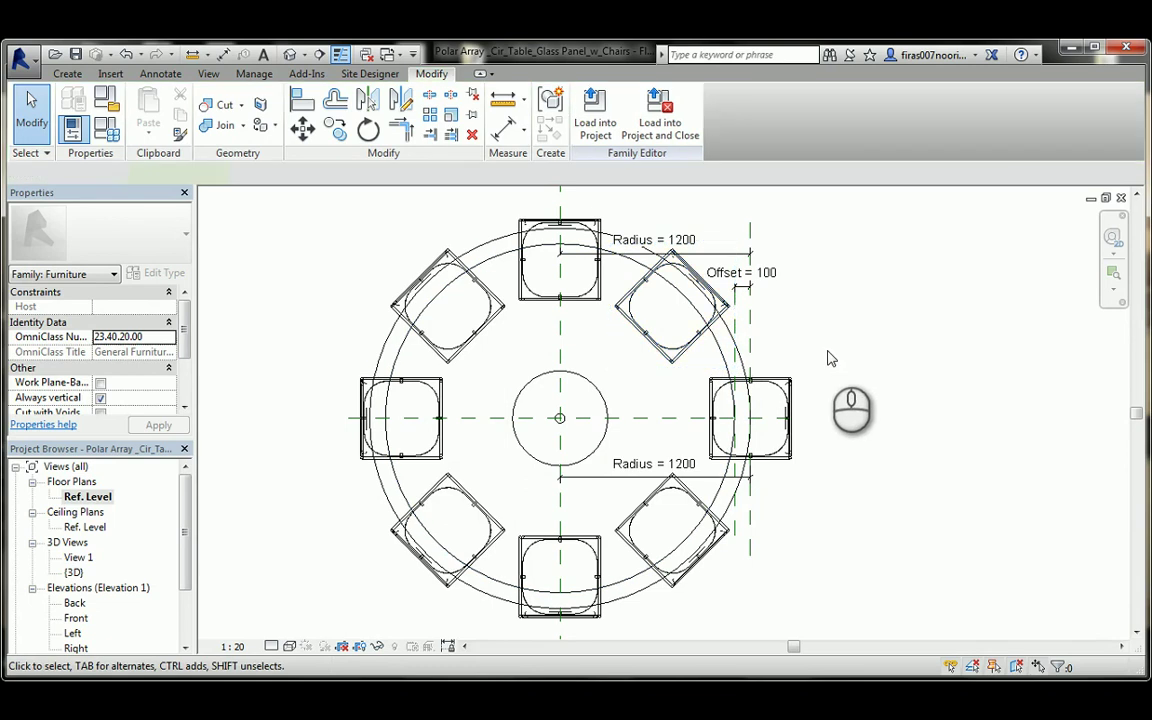
click(795, 395)
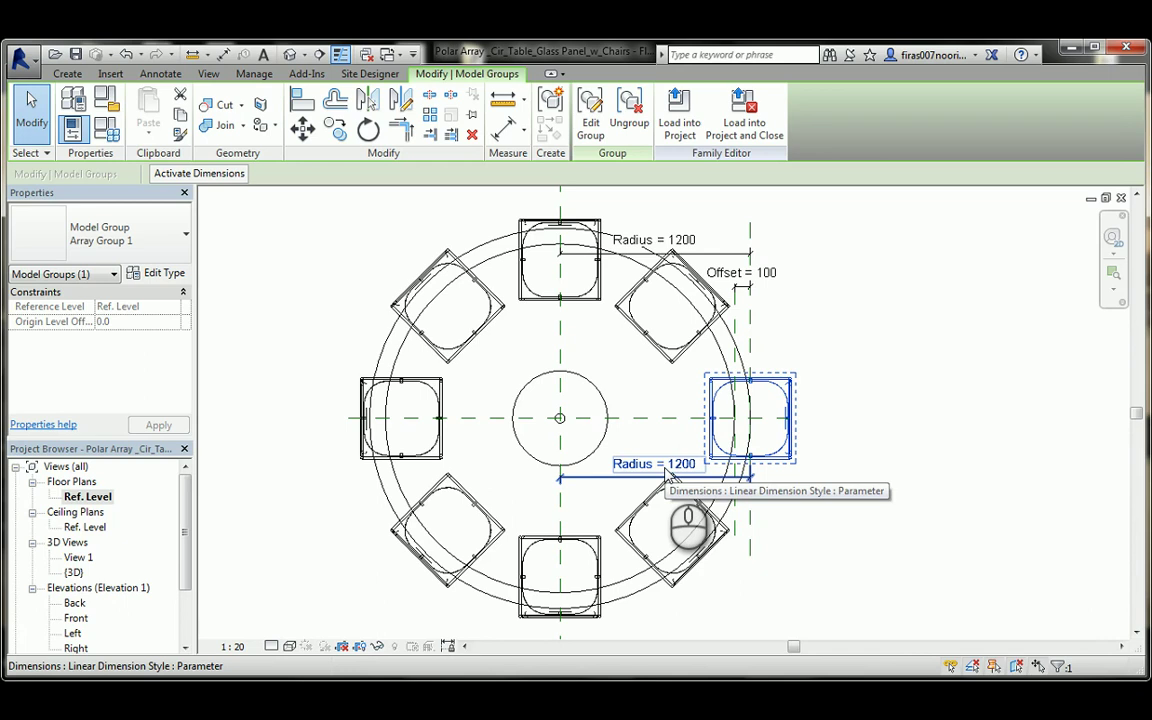
key(super)
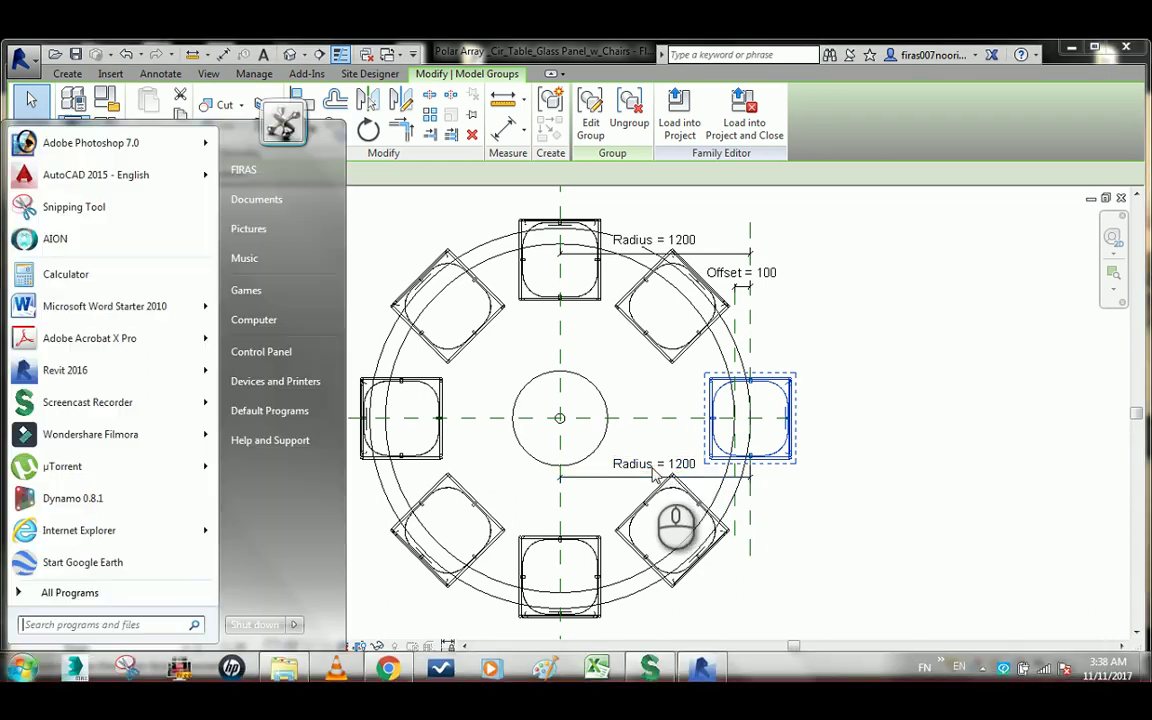
click(650, 410)
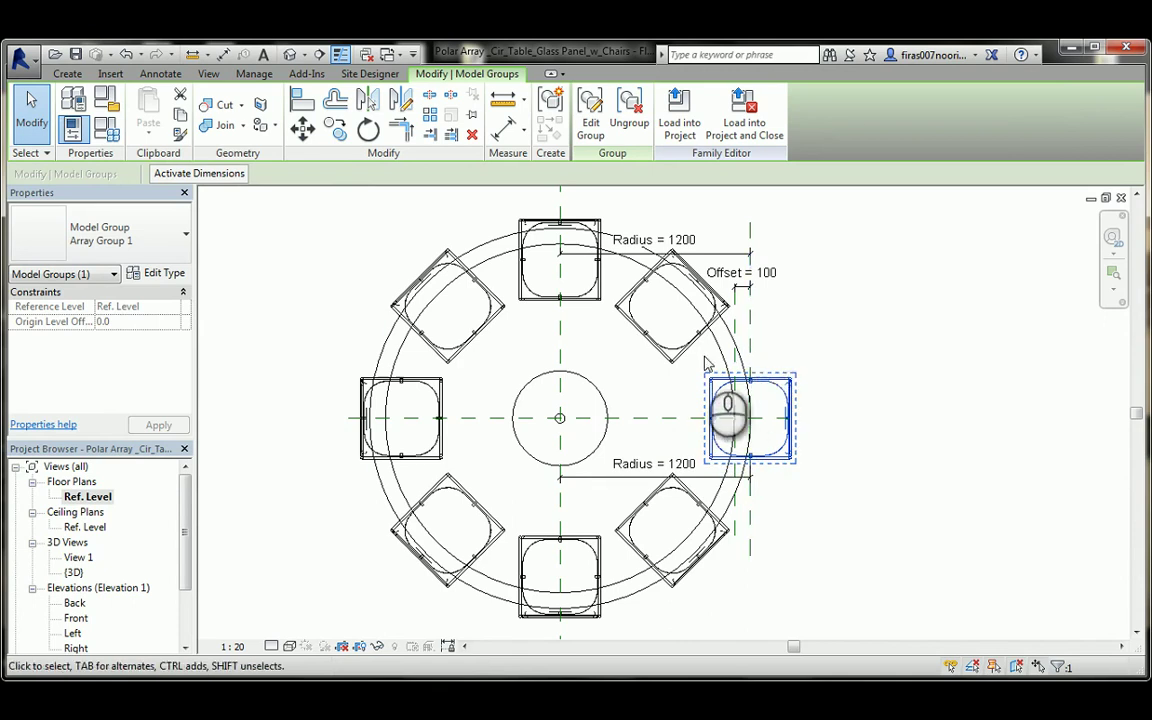
click(491, 220)
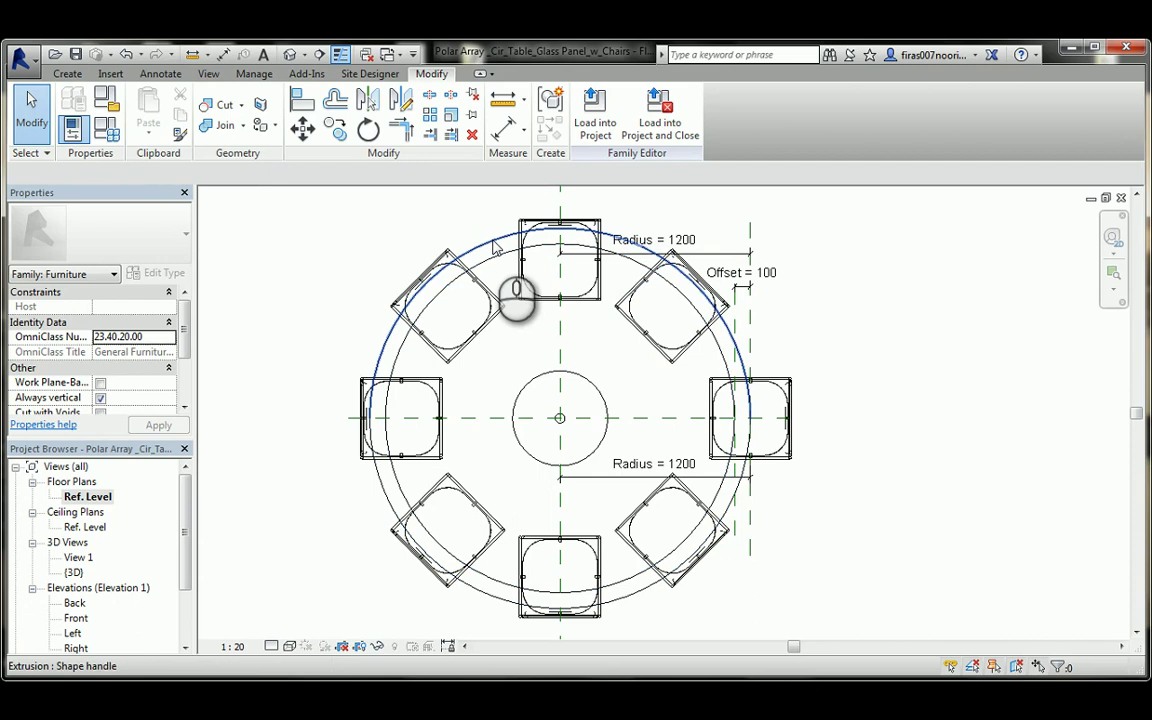
click(490, 246)
click(484, 245)
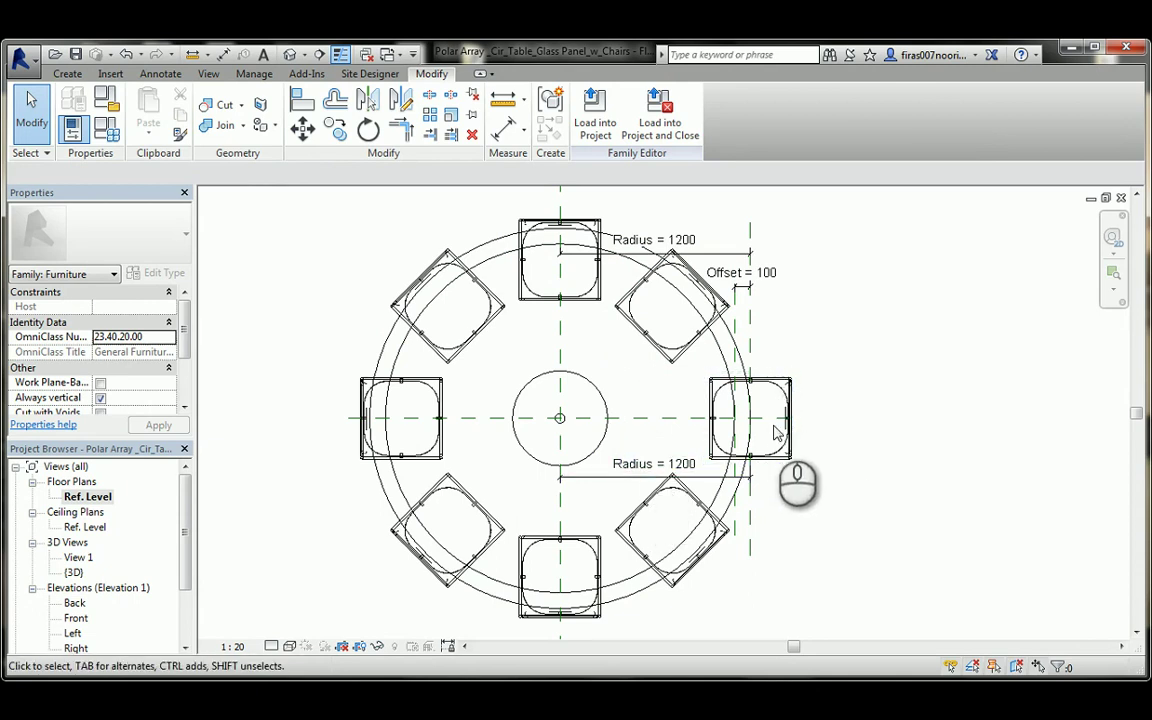
- Delete all eight arrayed chair groups around the table
click(790, 395)
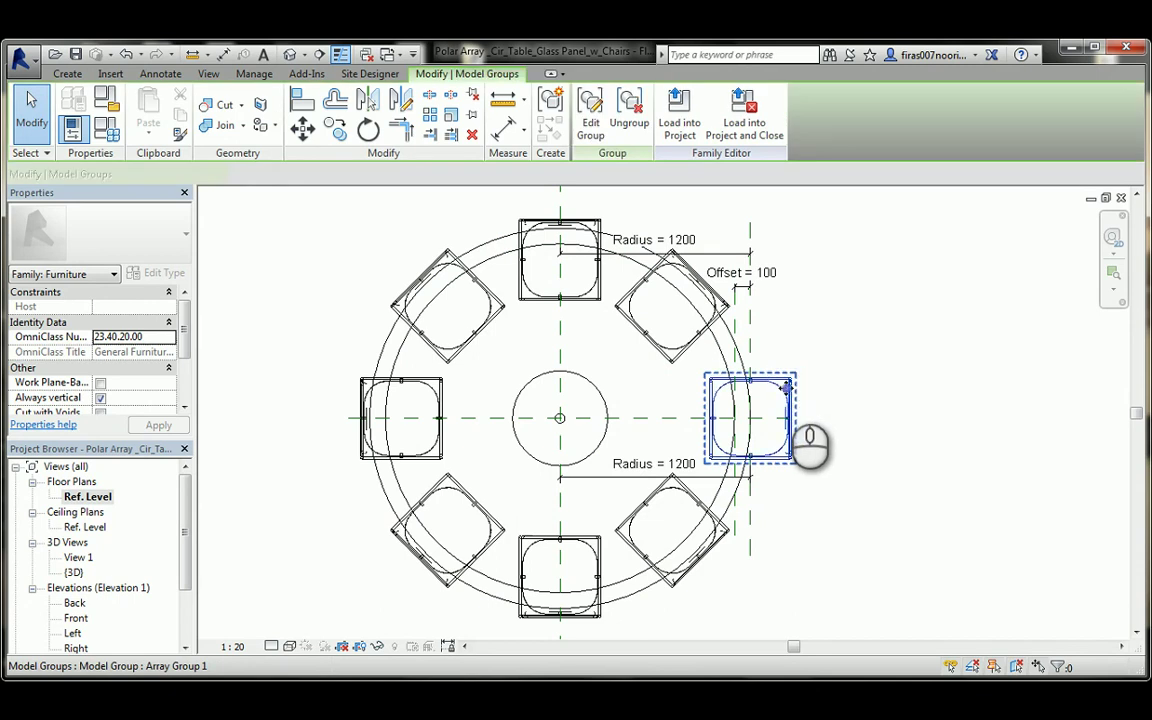
key(Delete)
click(618, 313)
key(Delete)
click(580, 302)
key(Delete)
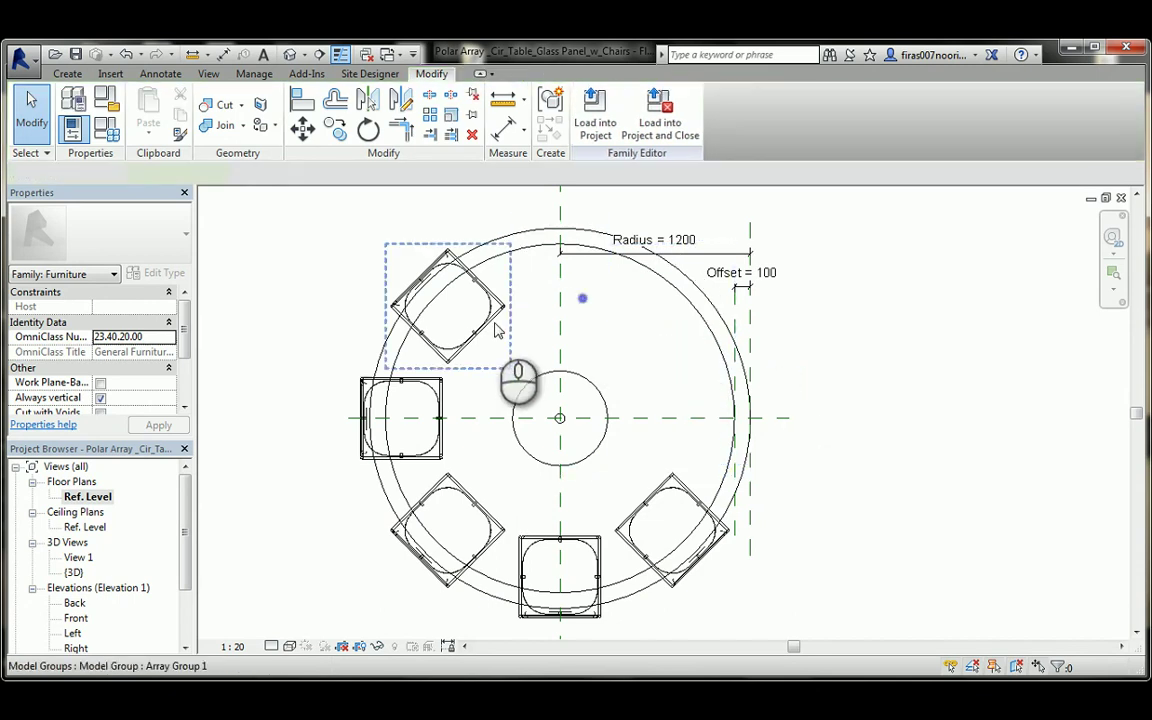
click(490, 320)
key(Delete)
click(440, 402)
key(Delete)
click(452, 505)
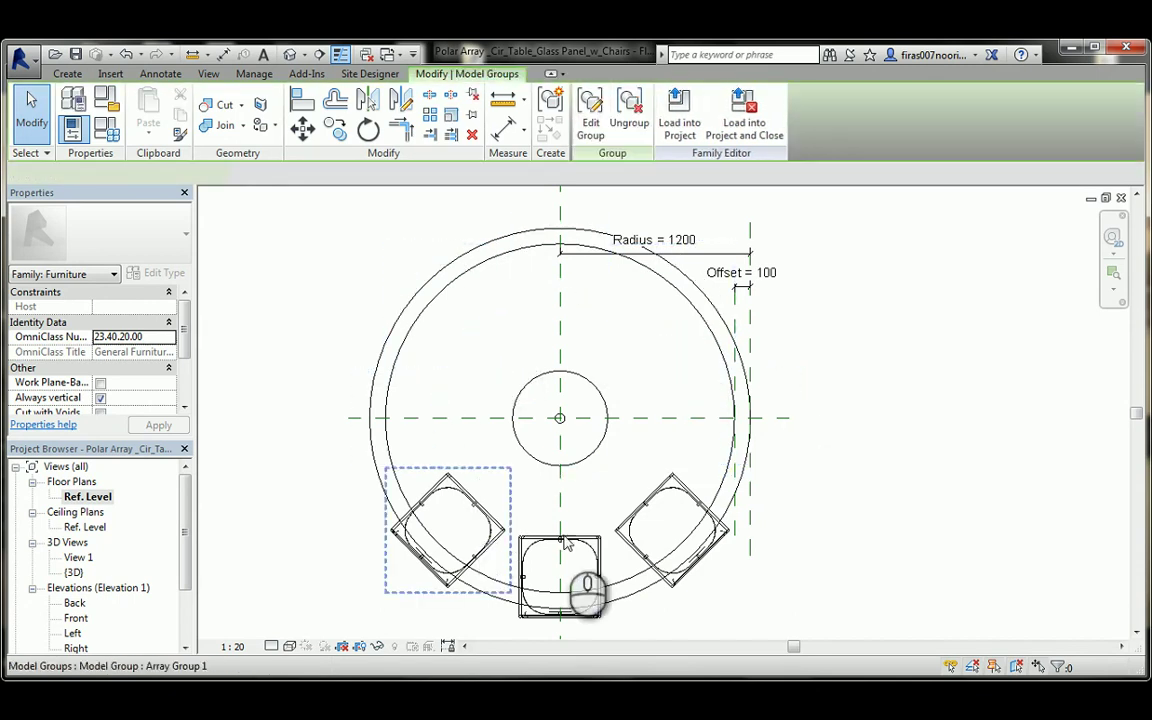
key(Delete)
click(566, 532)
key(Delete)
click(655, 515)
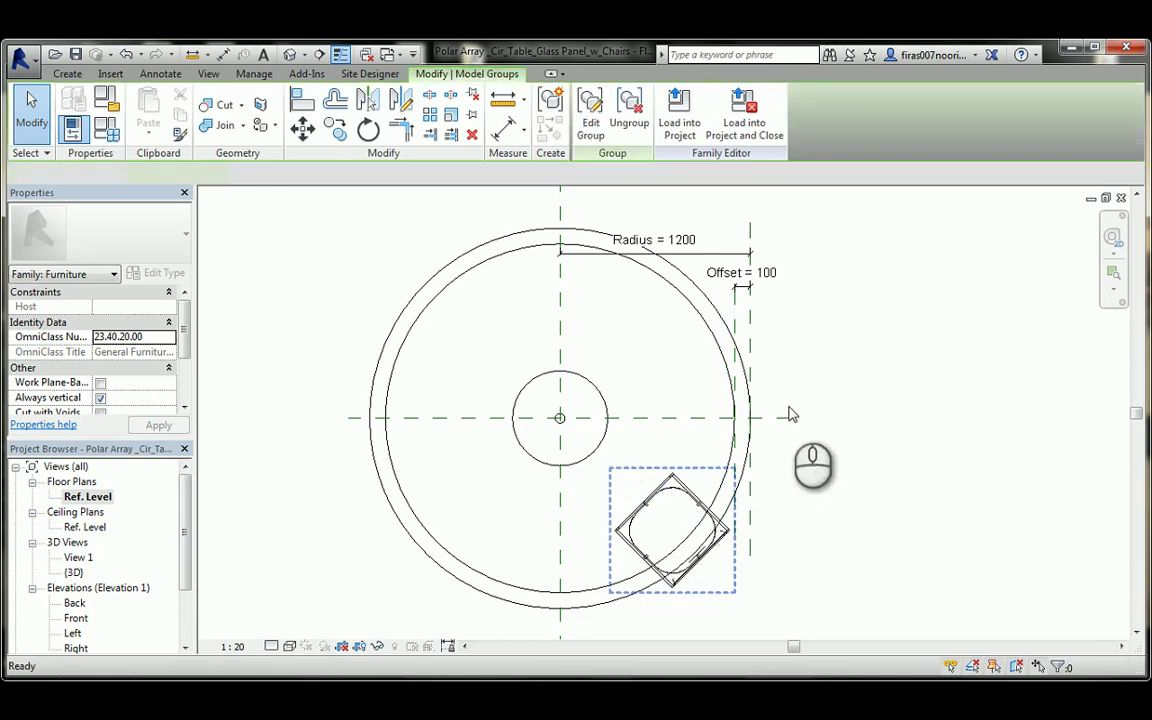
key(Delete)
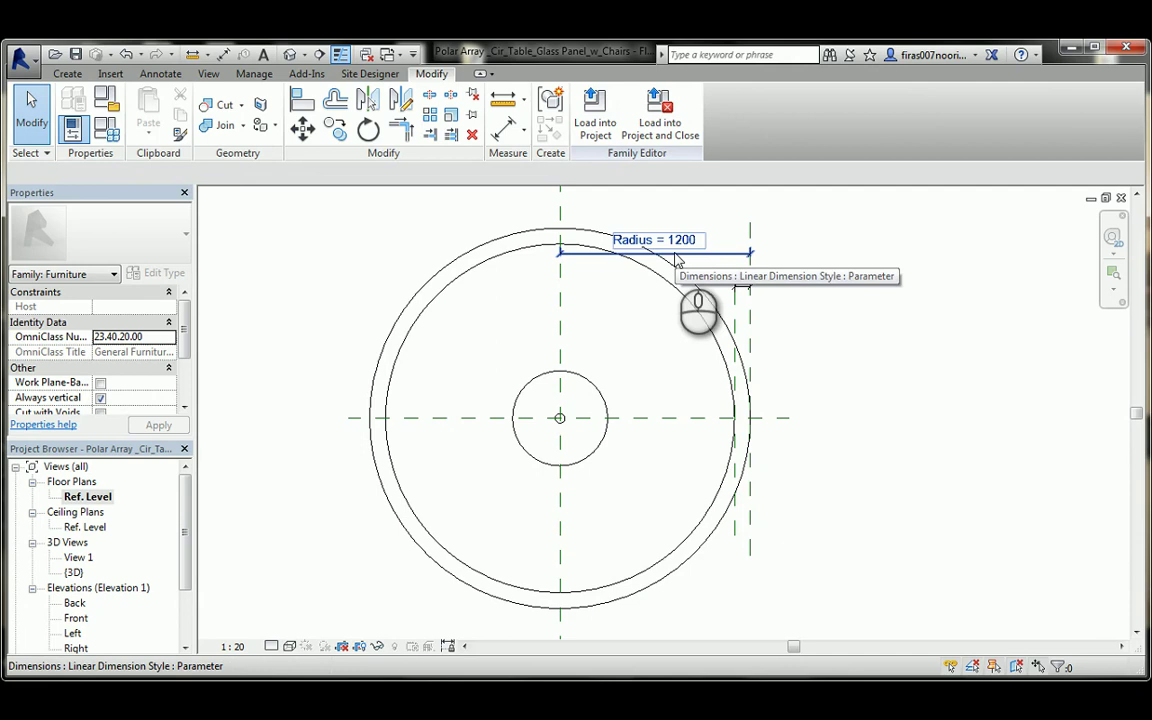
- Place one Chair component where the radius reference plane crosses the table's horizontal centre plane
click(70, 74)
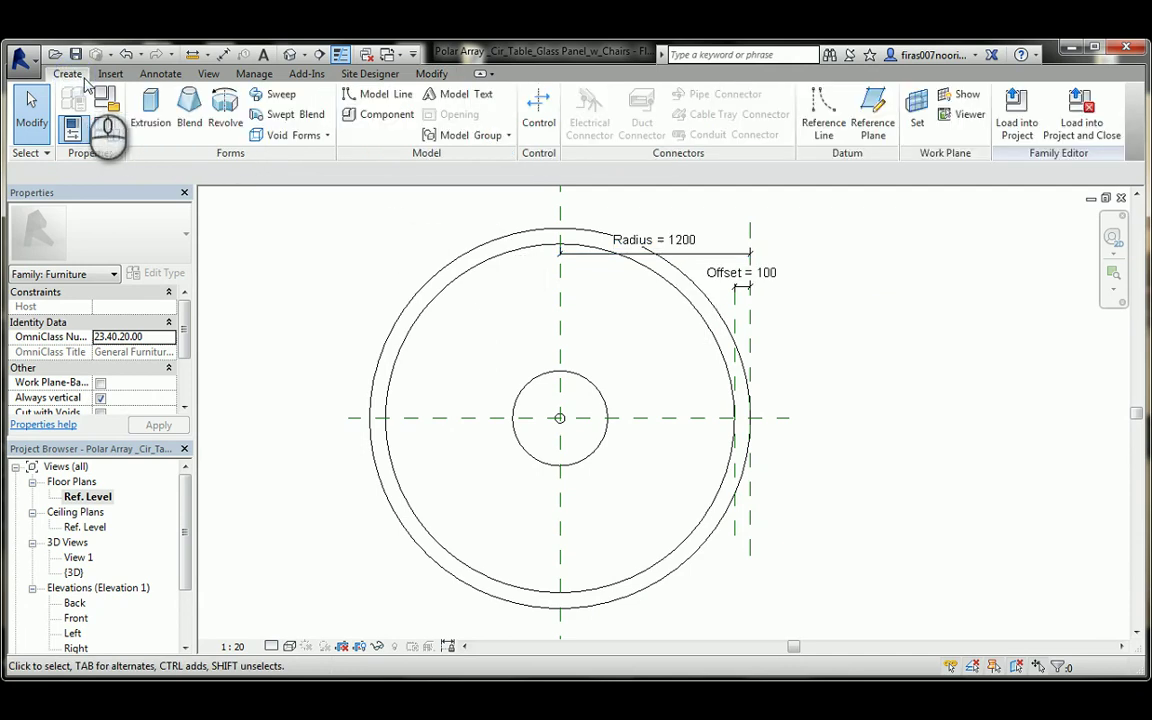
click(375, 114)
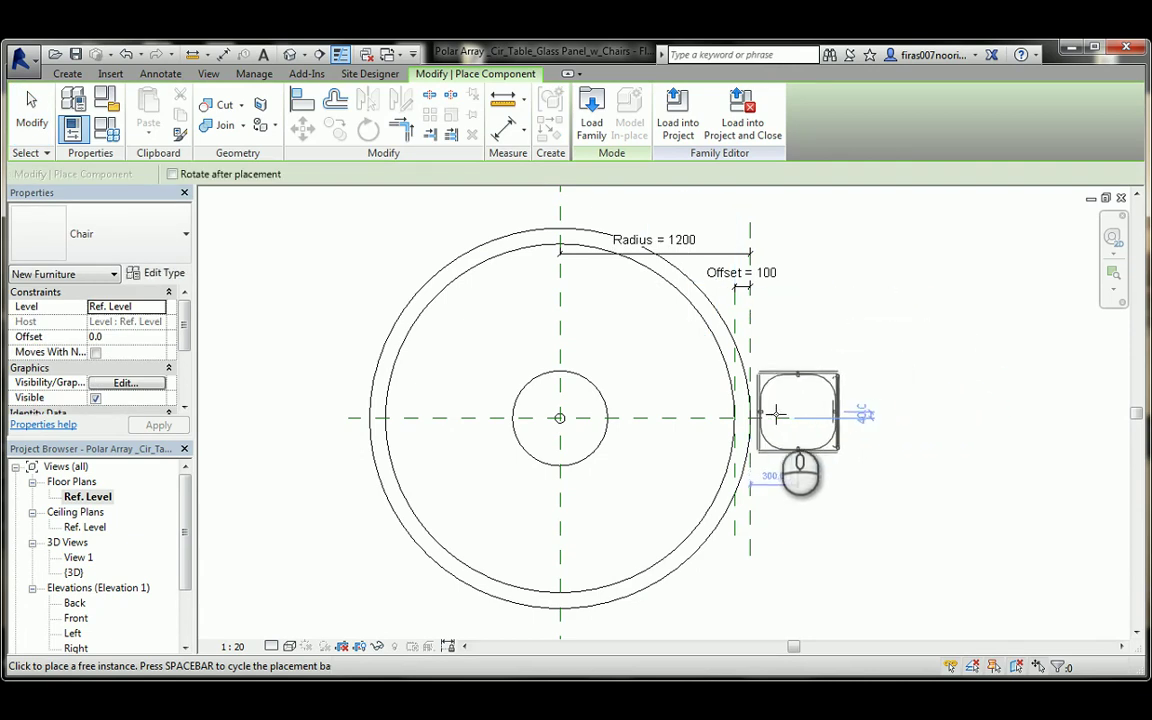
click(753, 415)
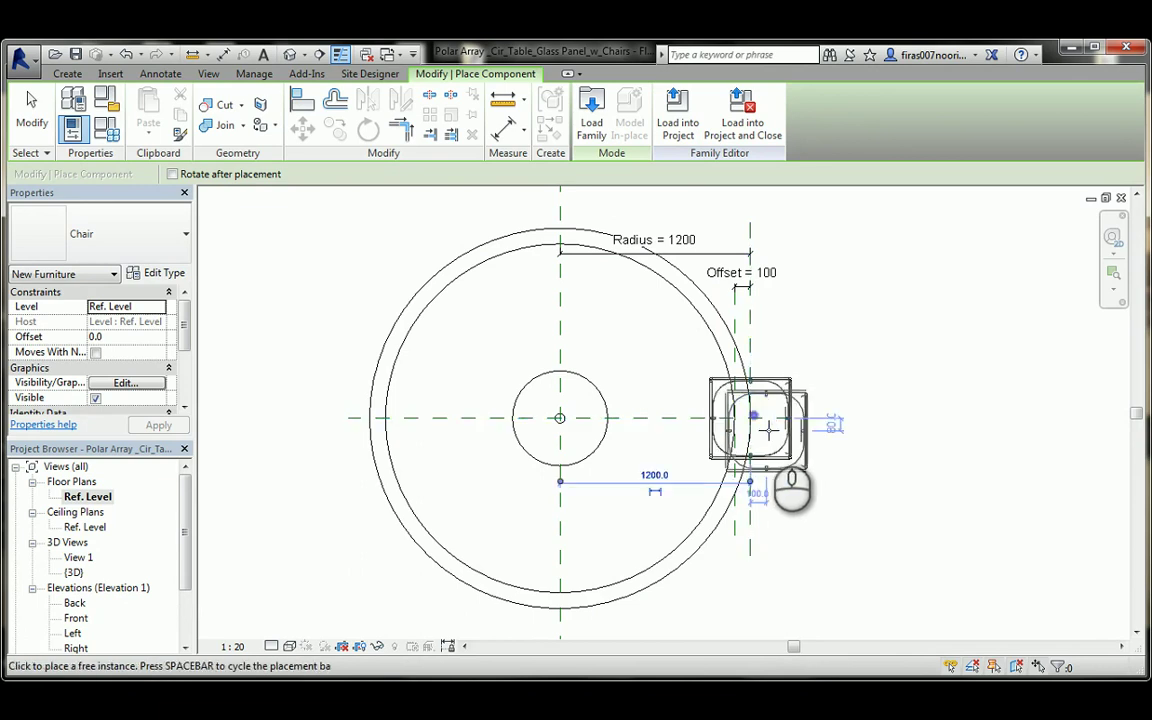
key(Escape)
key(Escape)
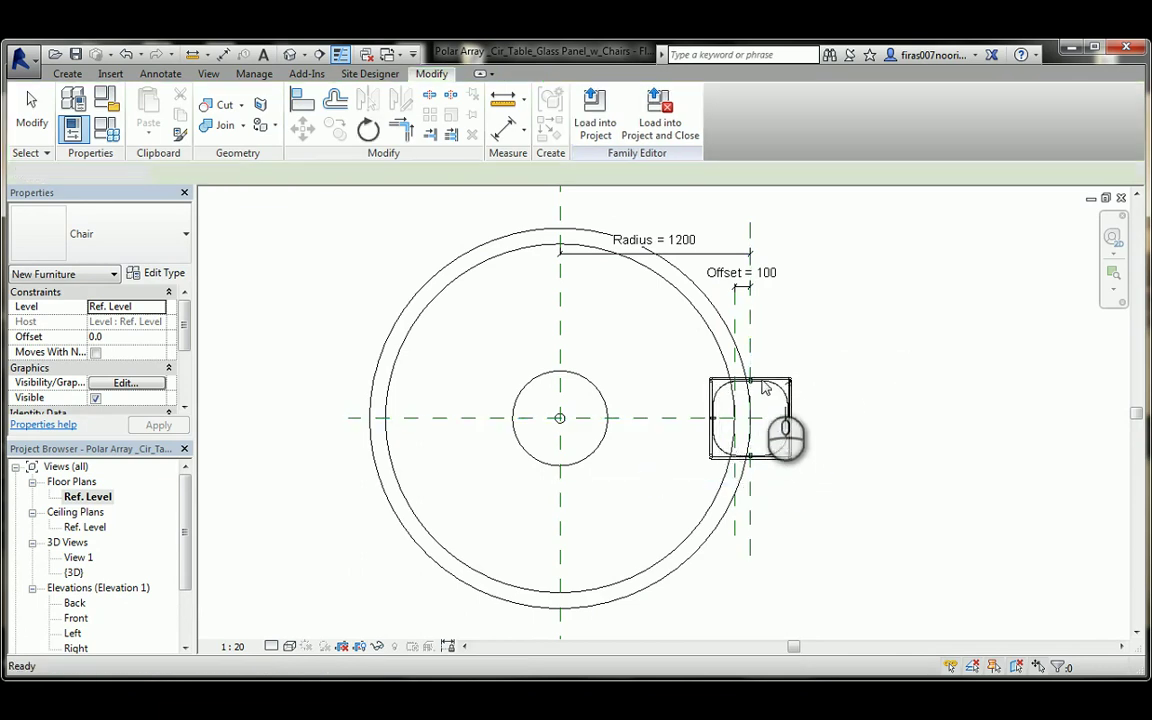
- Start a radial array of the placed chair with its centre of rotation at the table's centre
click(772, 383)
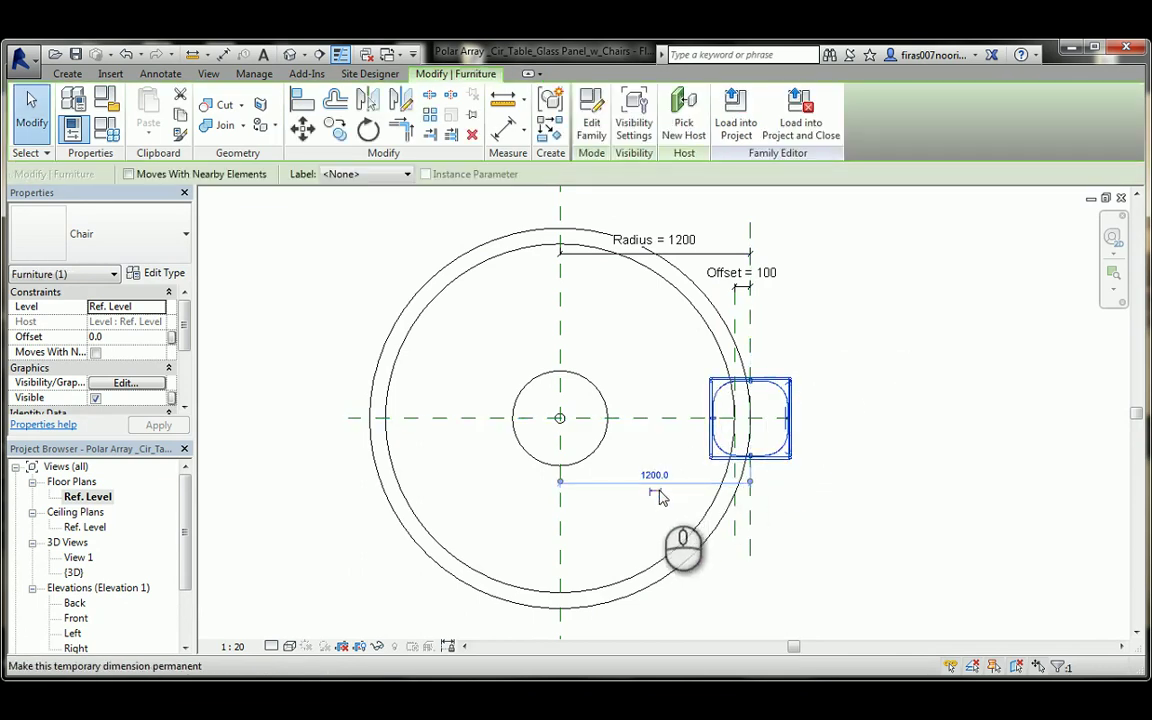
click(843, 323)
click(797, 437)
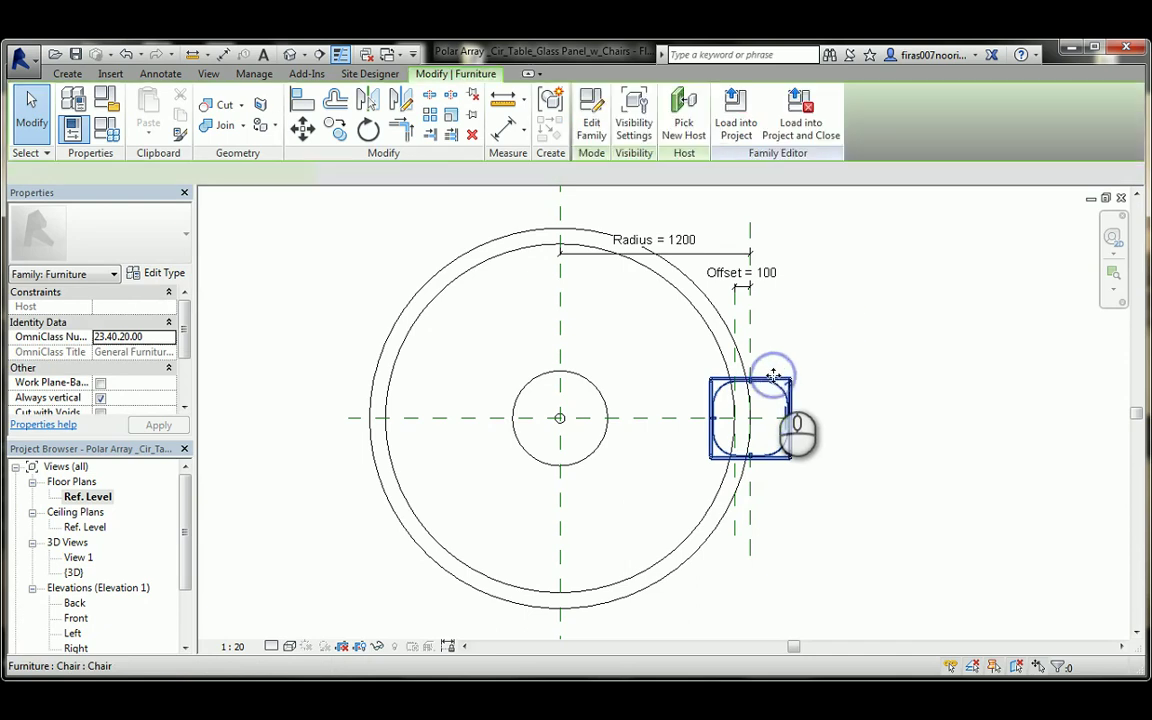
click(430, 116)
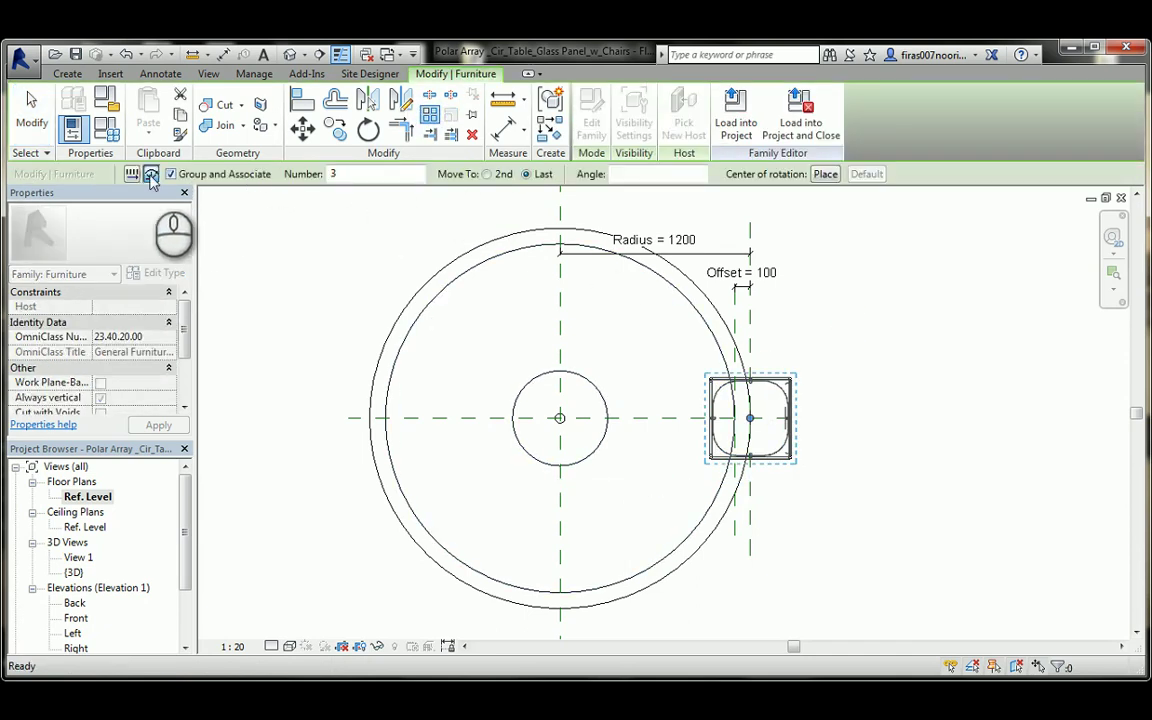
scroll(745, 420, up, 2)
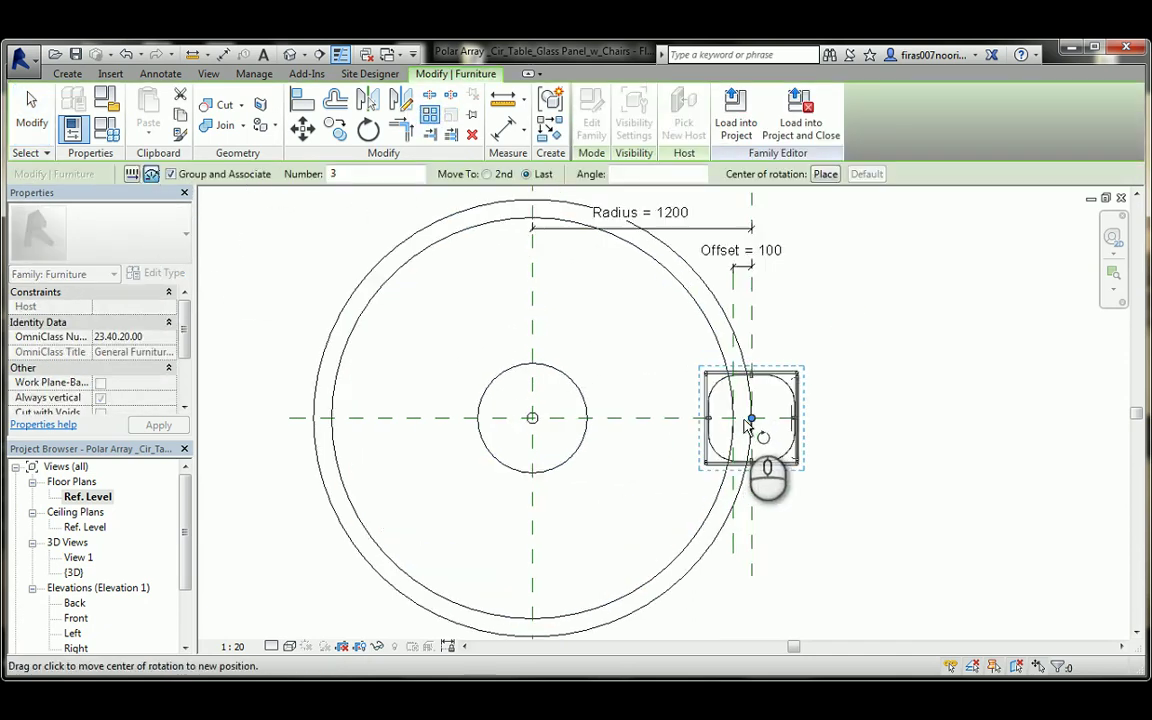
drag(757, 425, 463, 417)
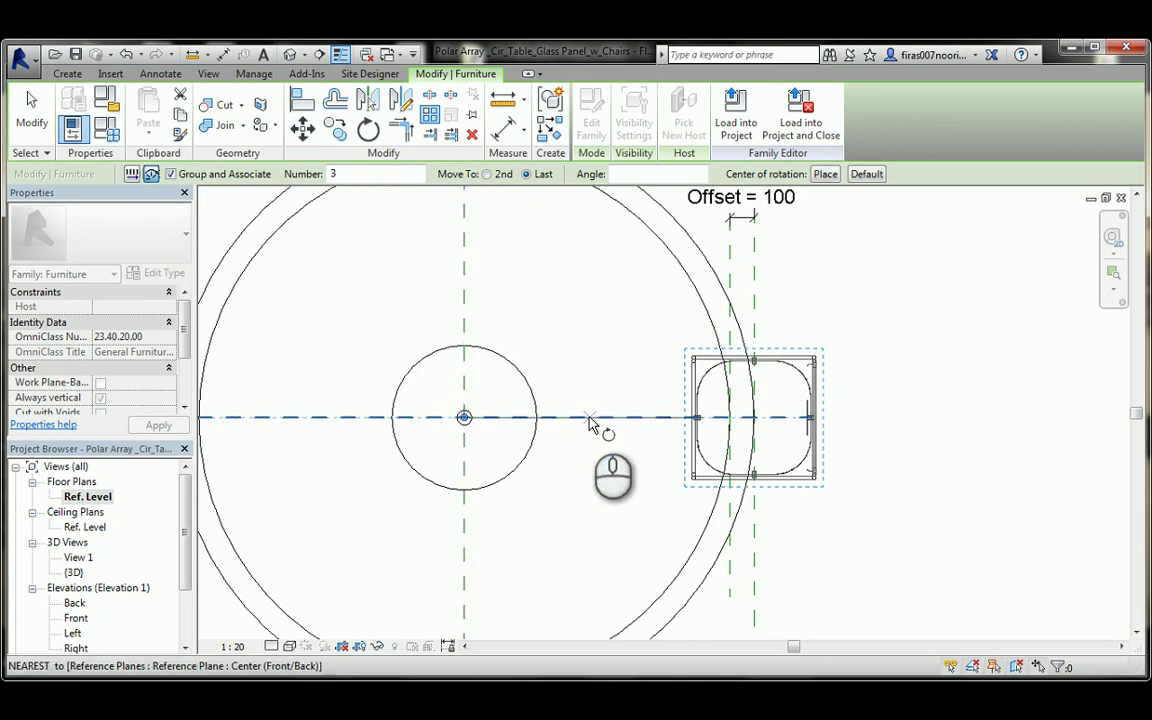
- Array 3 grouped chairs over 90 degrees from the horizontal centre plane, and extend the array to the full 360 degrees
click(363, 203)
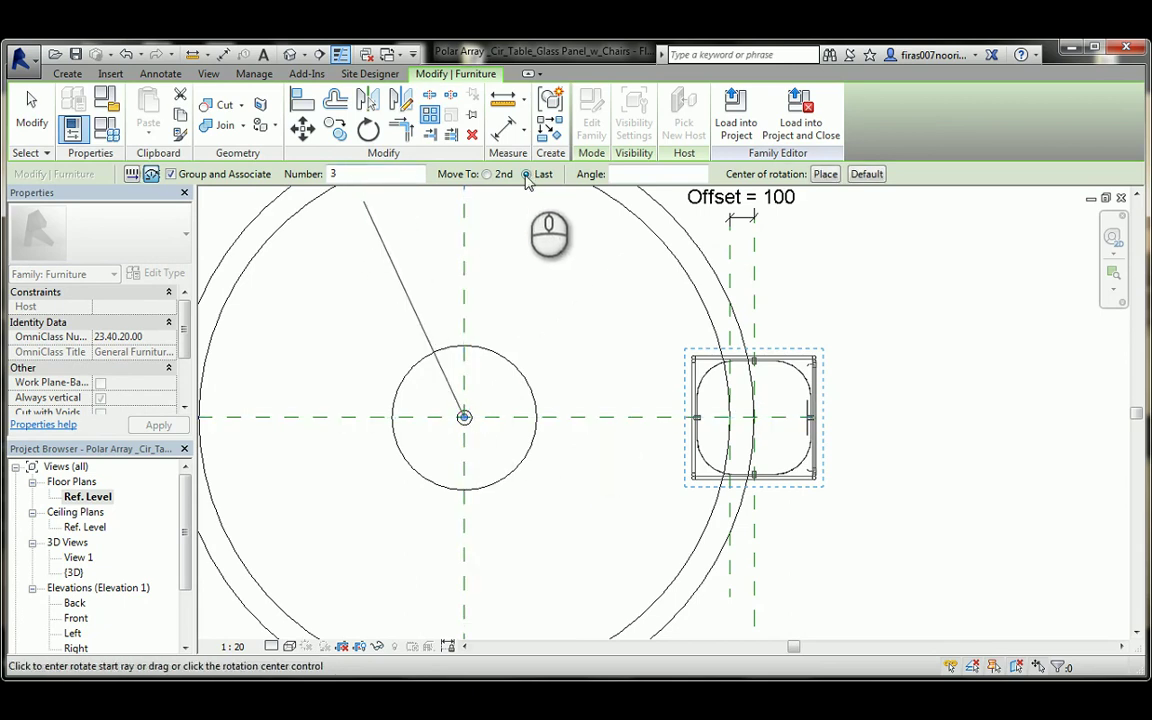
click(608, 418)
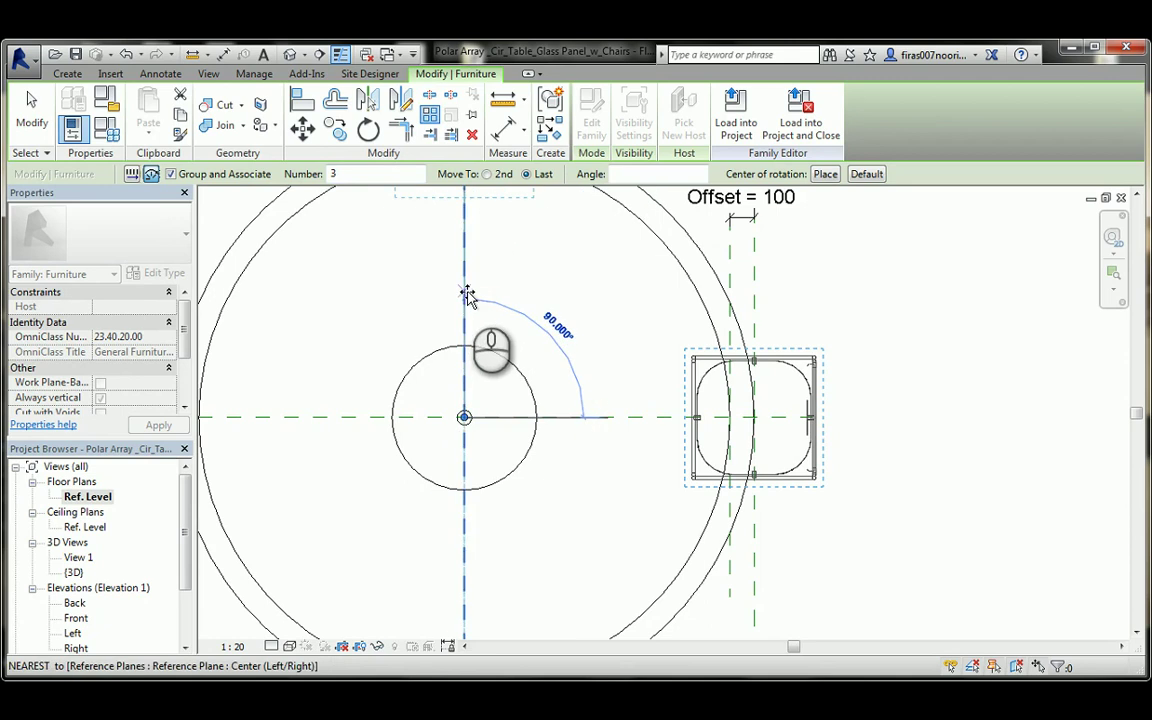
click(433, 291)
scroll(433, 291, down, 4)
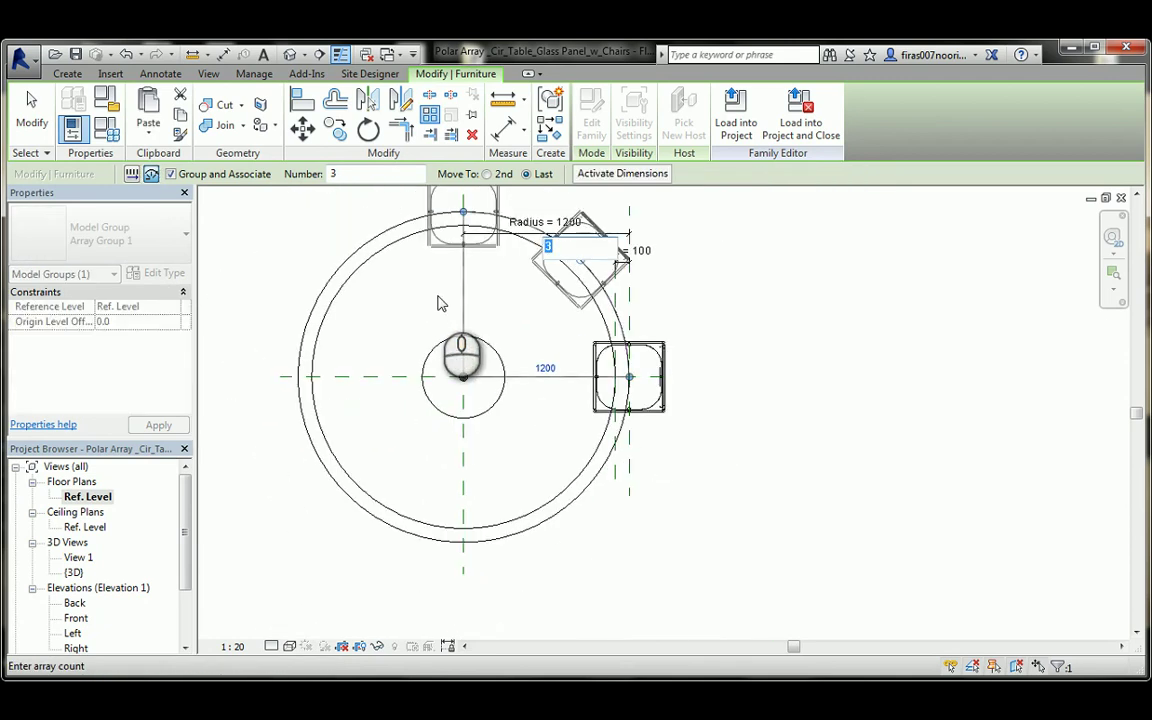
key(Return)
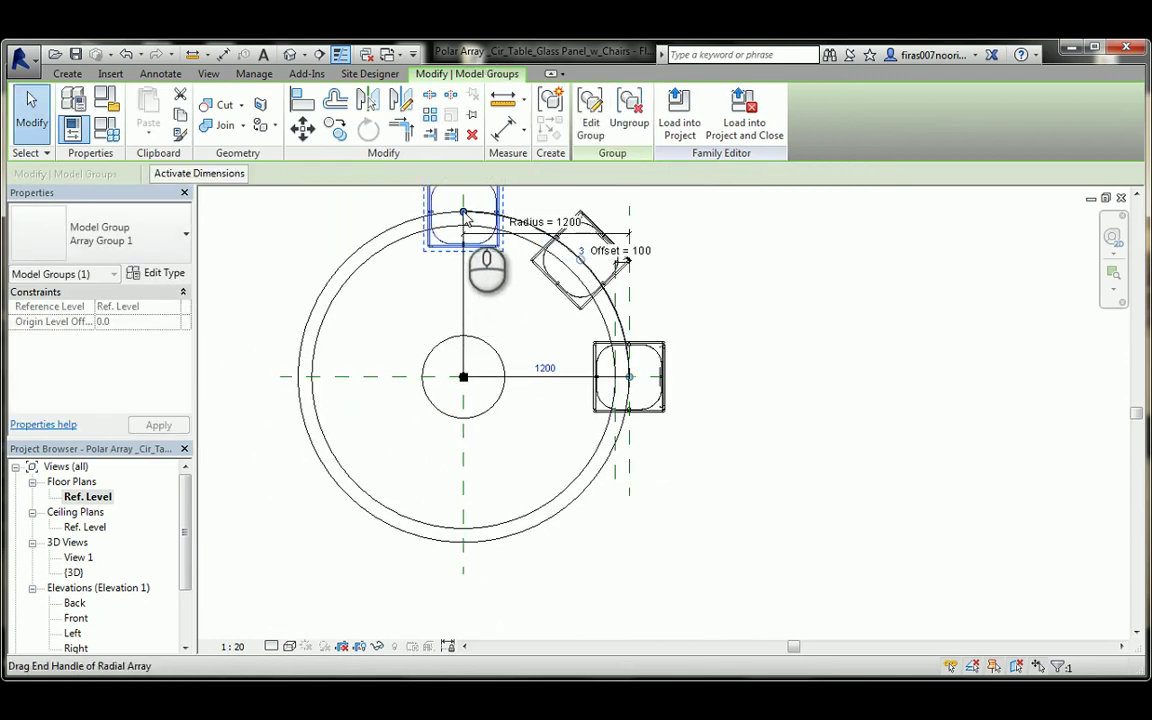
drag(463, 212, 572, 390)
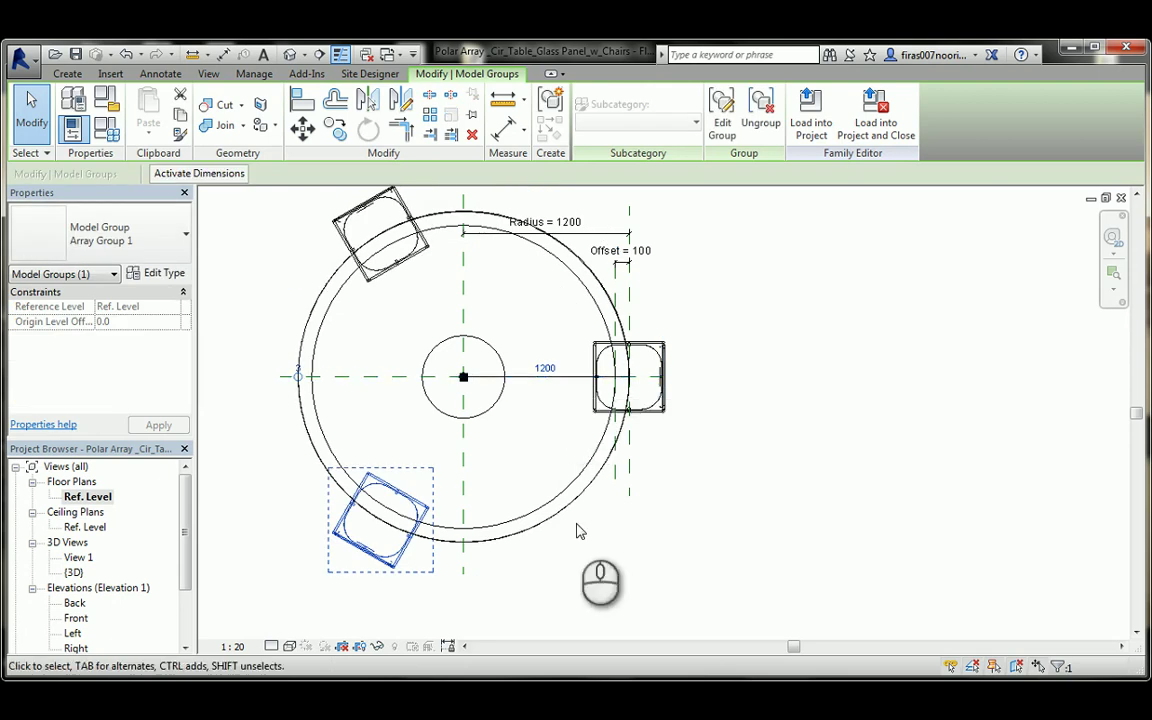
click(612, 556)
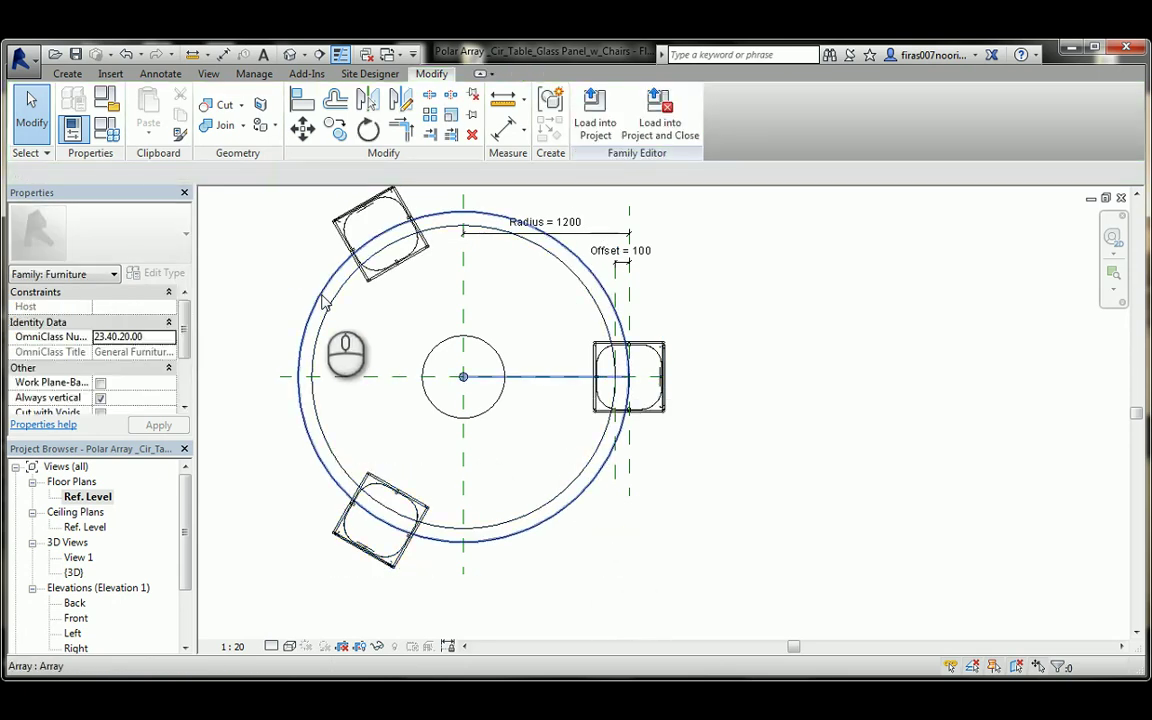
- Label the chair array's count with the Array Numer parameter and its permanent radial dimension with Radius
click(321, 298)
click(262, 174)
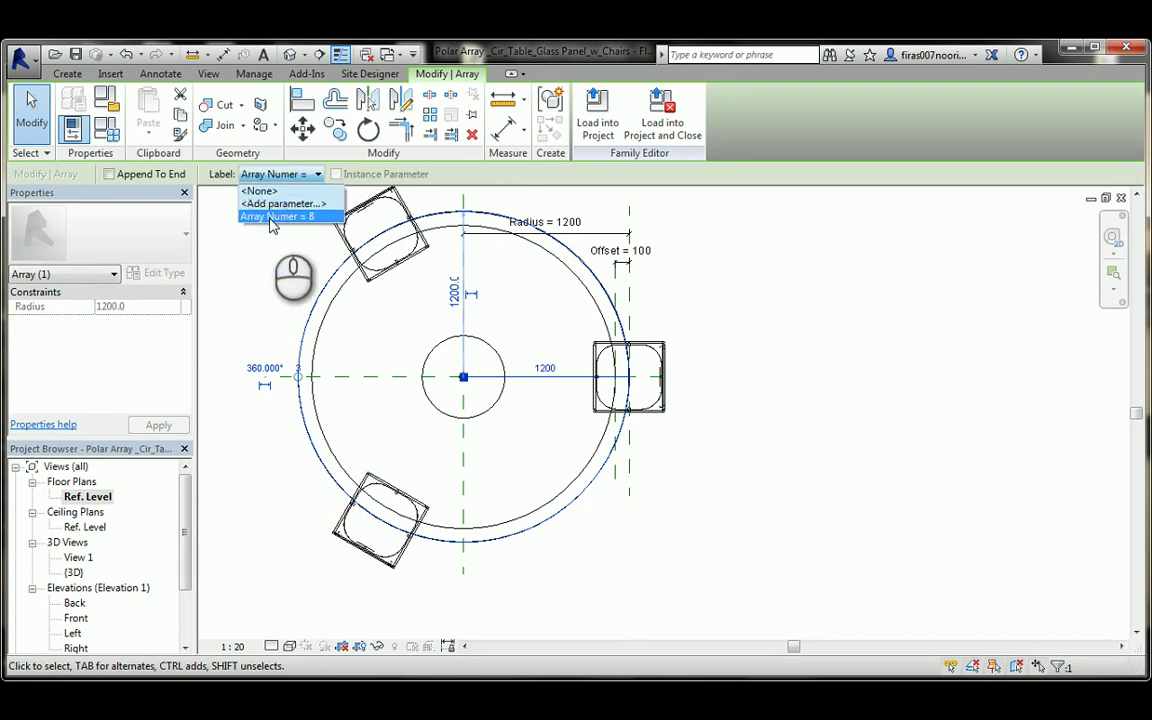
click(271, 217)
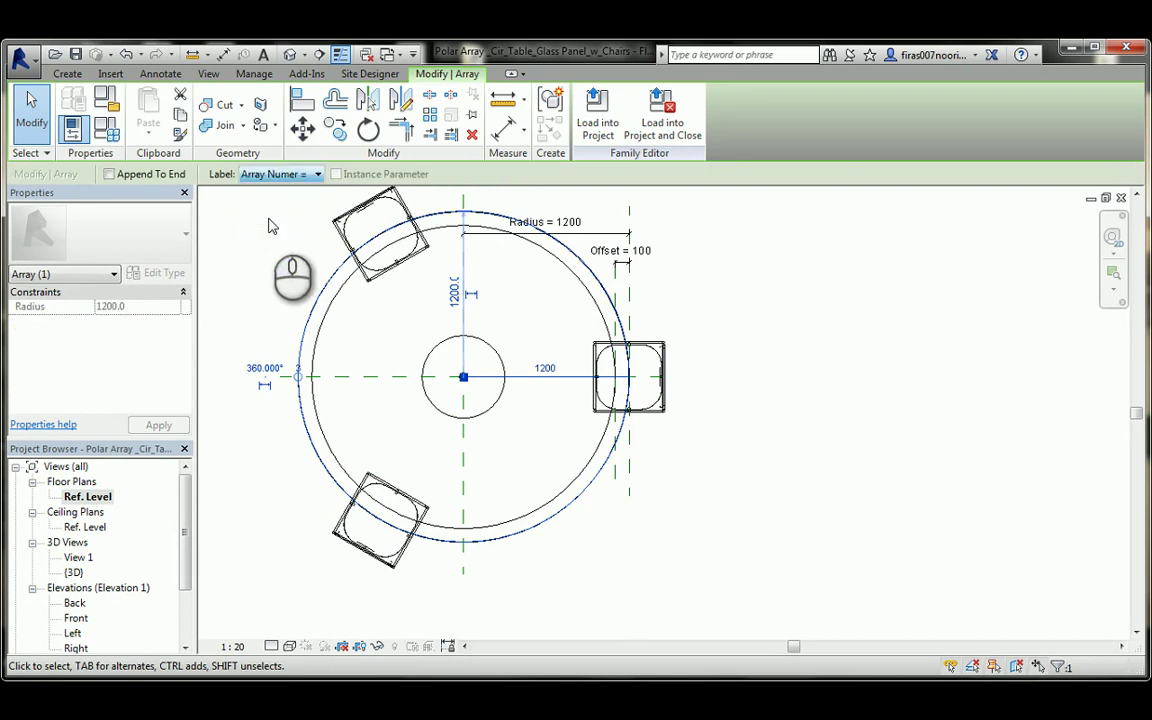
click(461, 294)
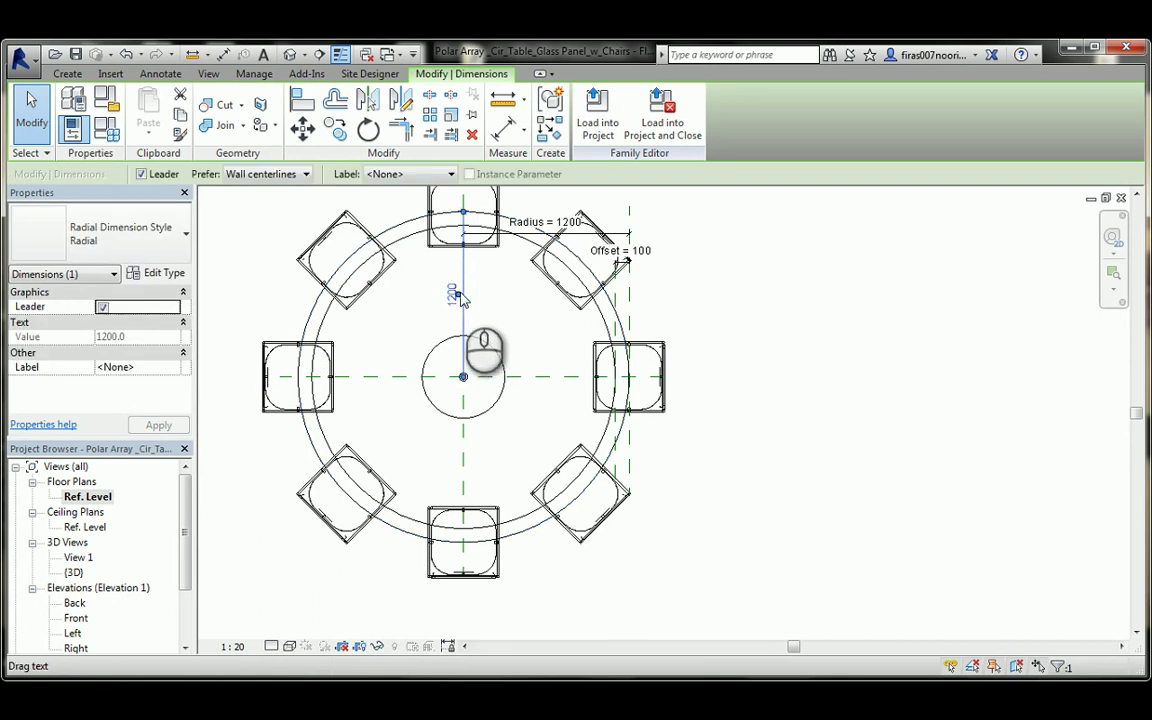
click(405, 175)
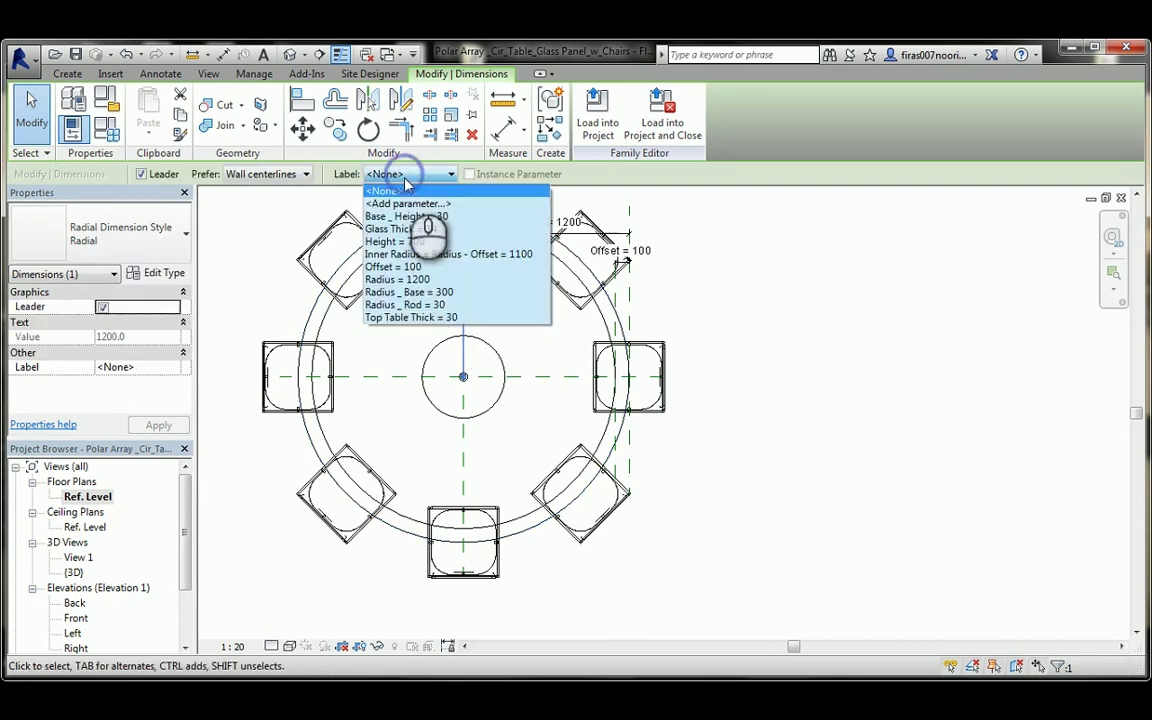
click(417, 280)
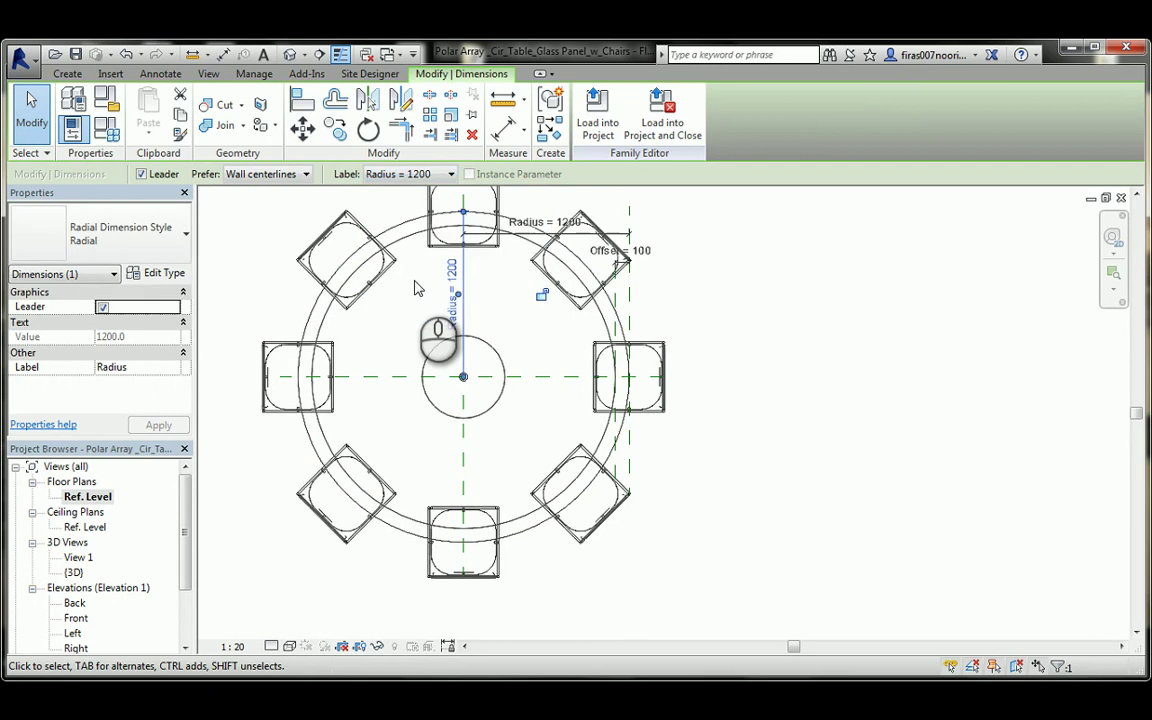
- Set the Radius parameter to 1000 in the family types to flex the table and chair array
middle_drag(406, 318, 586, 352)
click(104, 133)
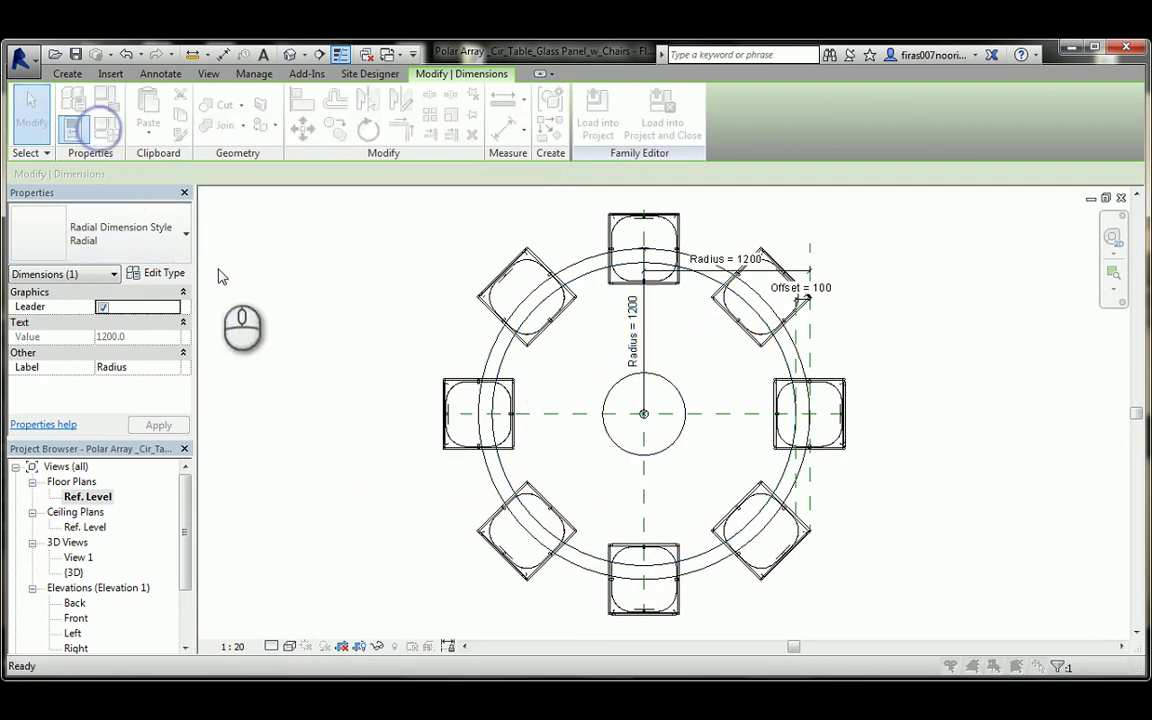
click(137, 302)
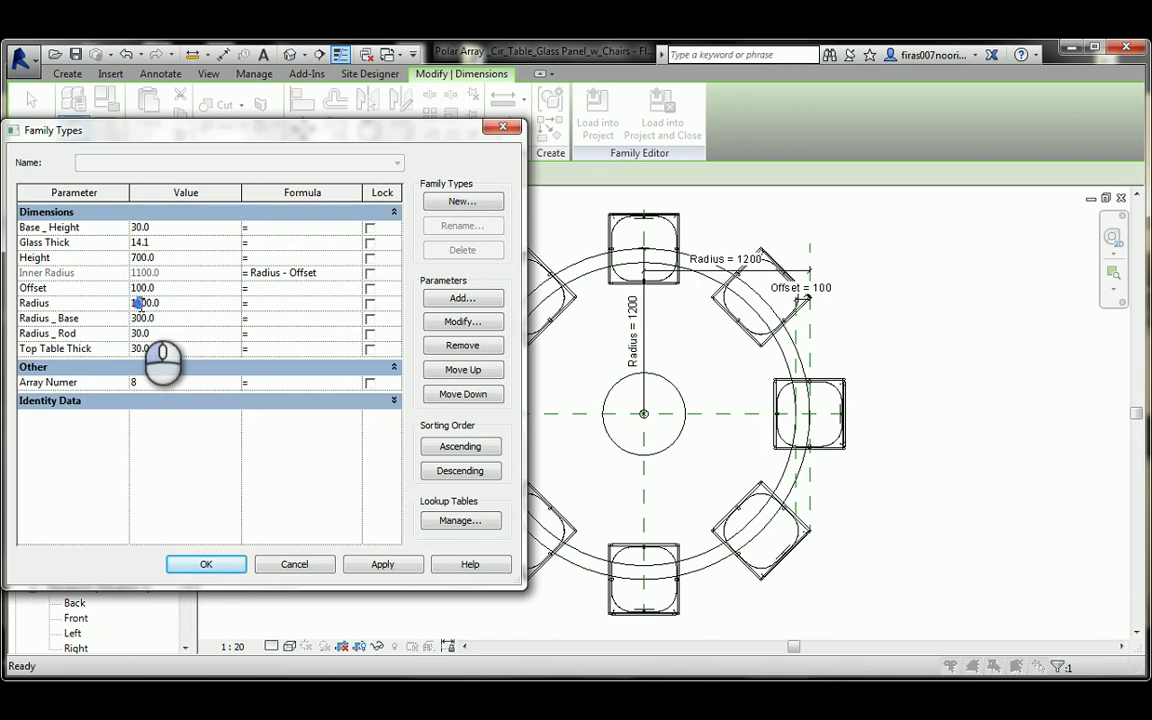
text(0)
click(372, 566)
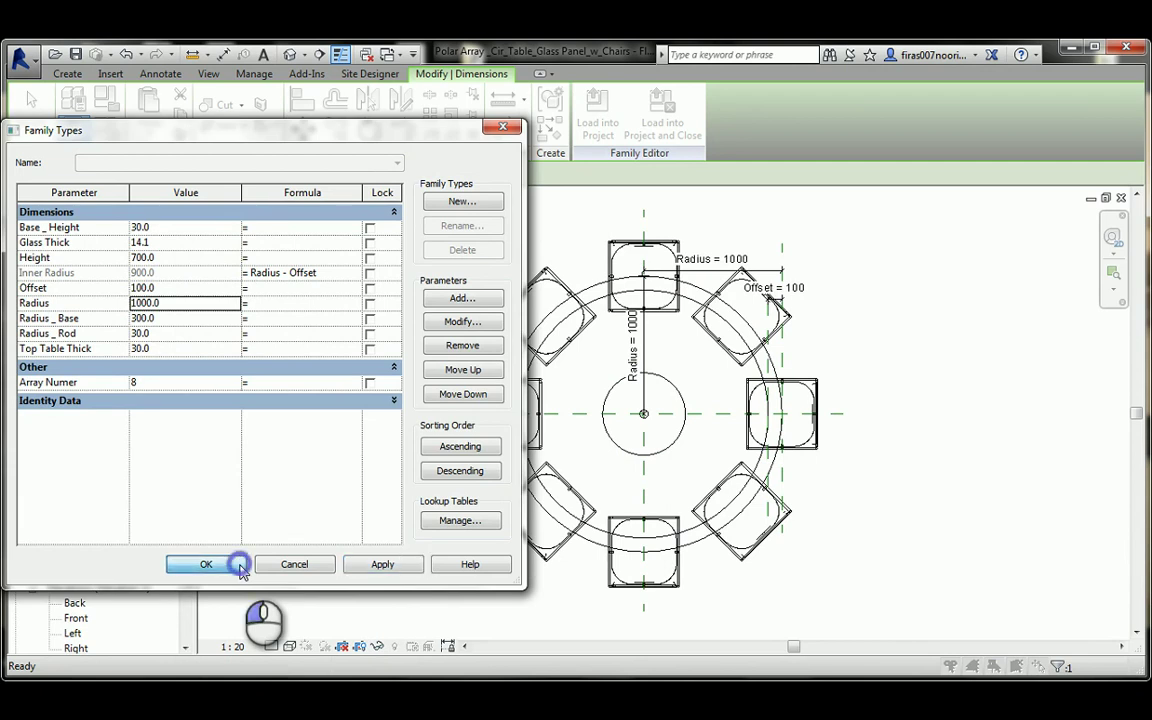
click(240, 566)
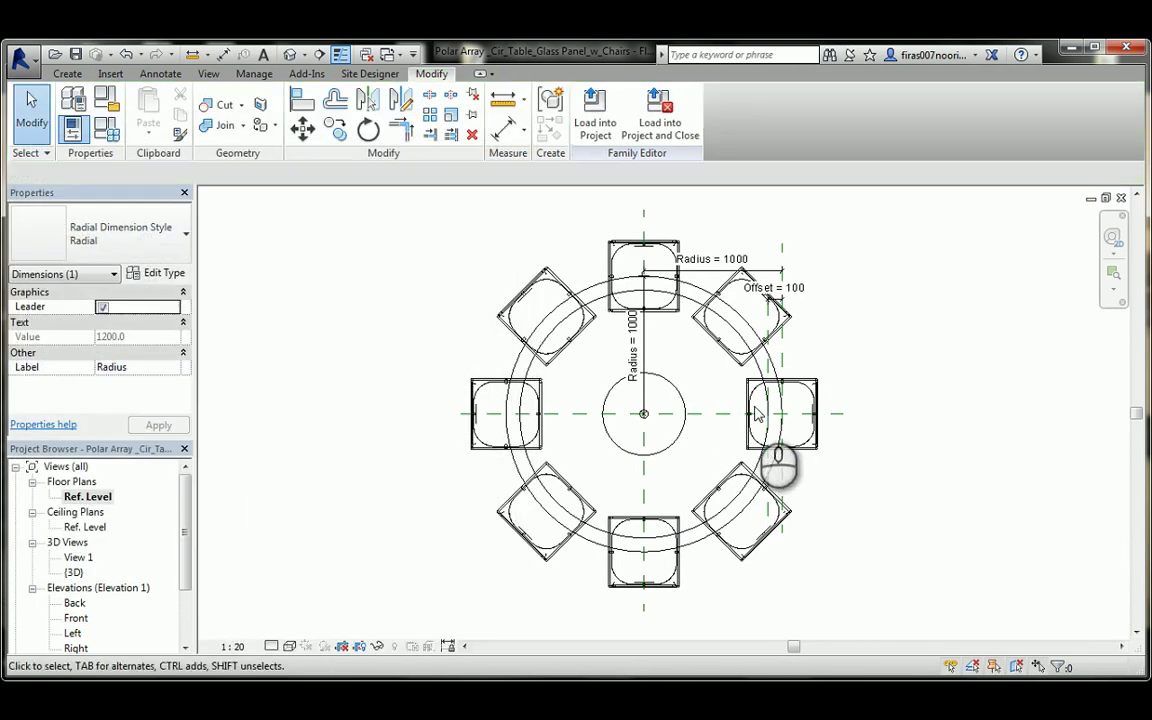
click(757, 415)
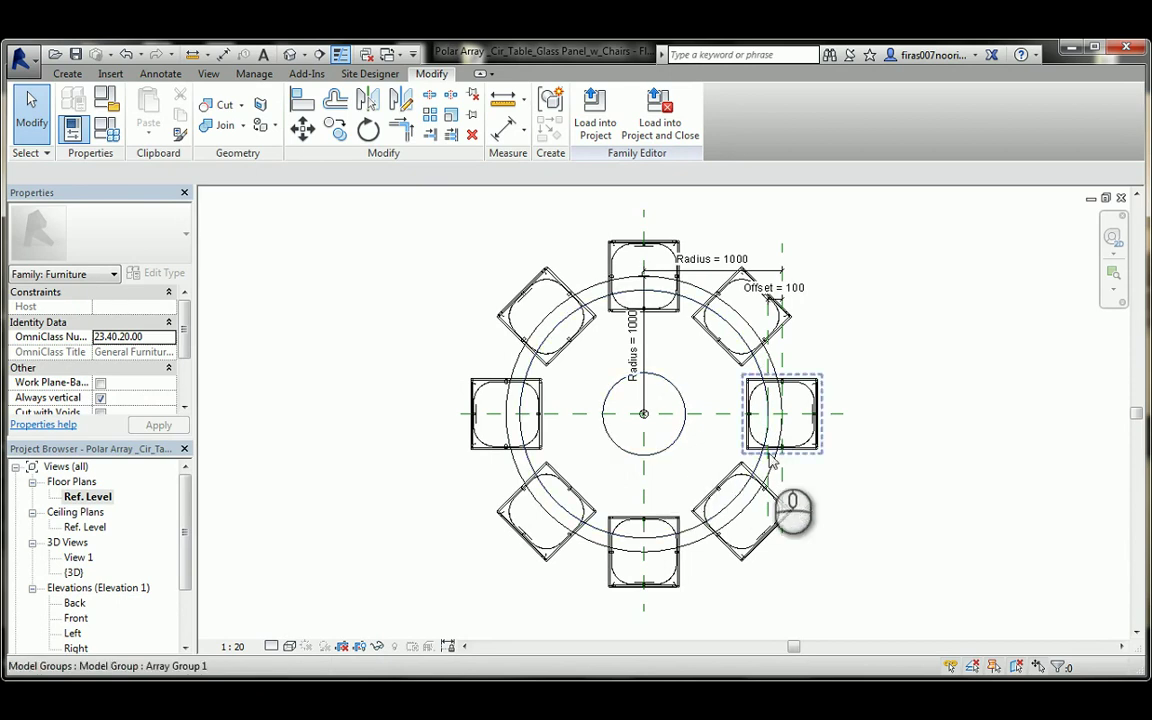
click(737, 447)
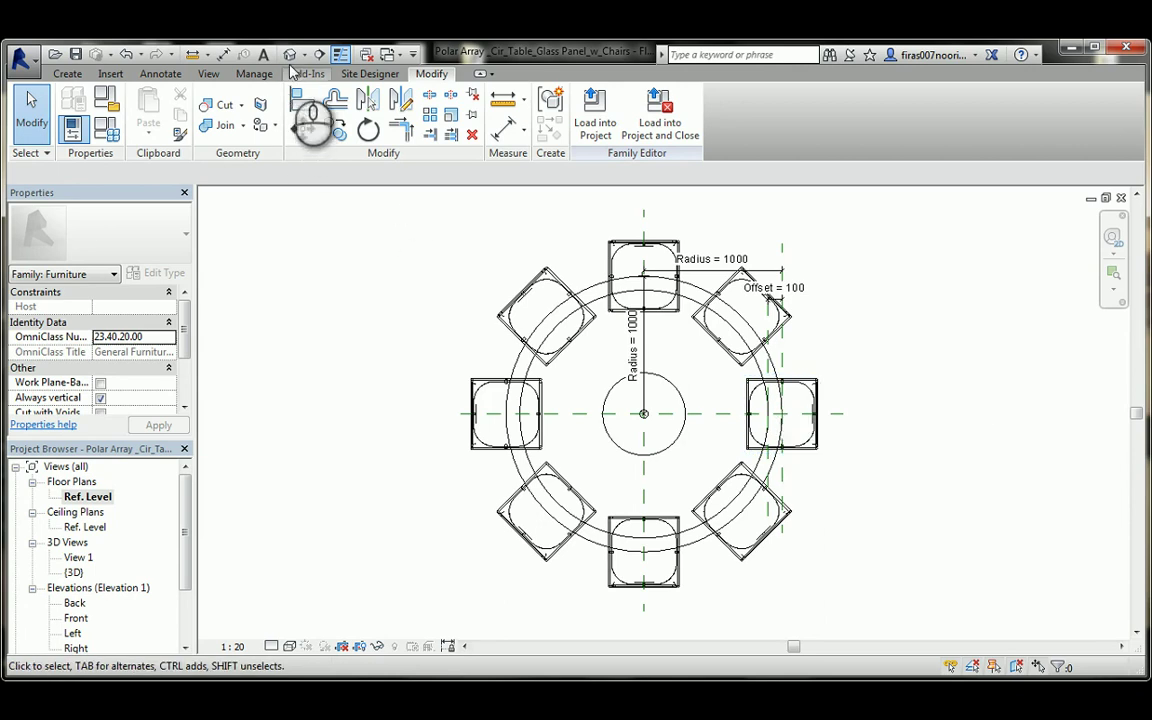
- Open the default 3D view of the table and chairs and temporarily hide the dimensions category in it
click(290, 56)
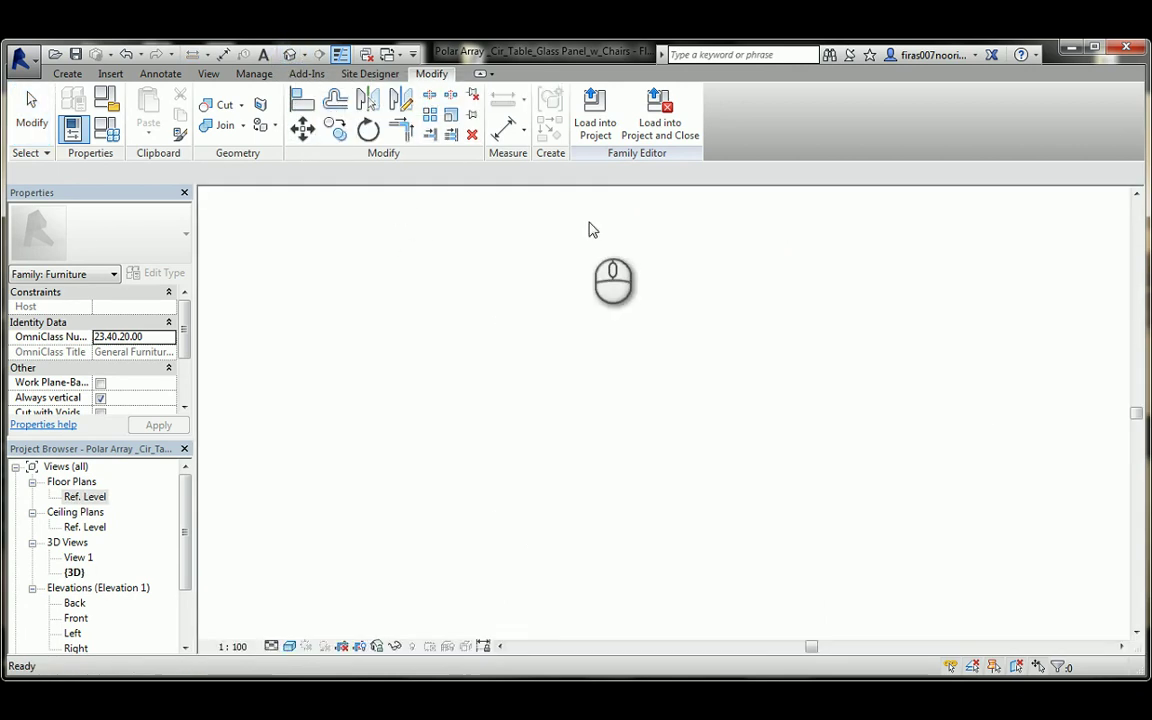
scroll(600, 372, down, 4)
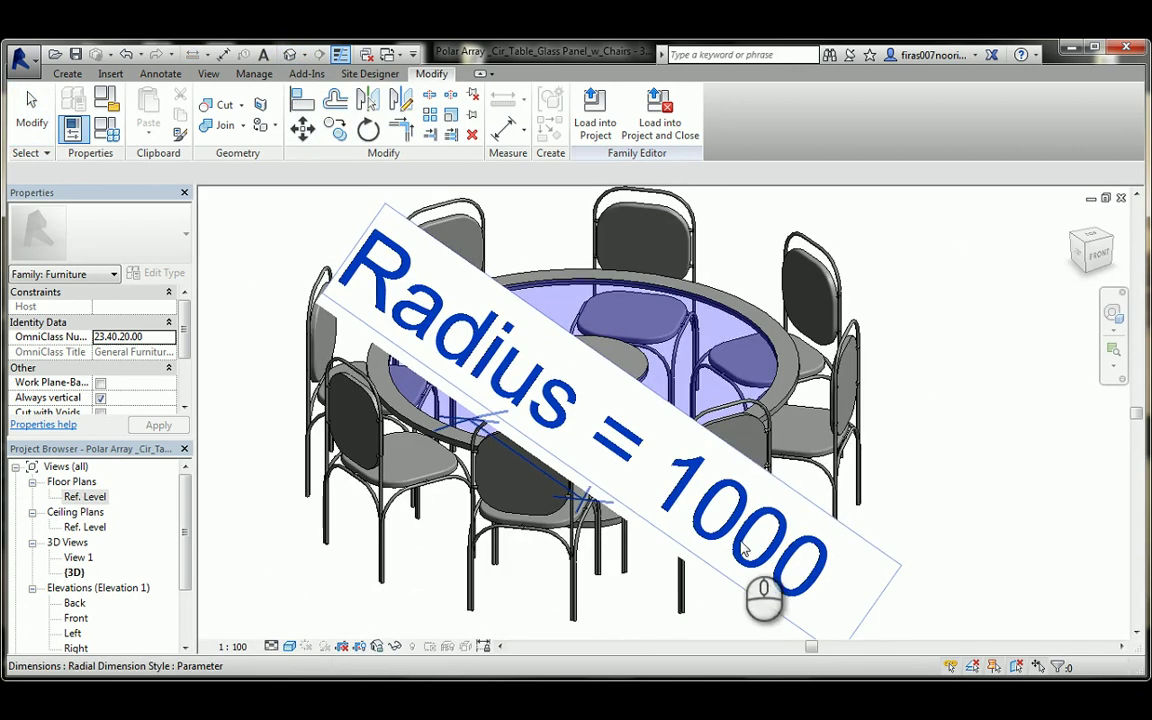
click(745, 543)
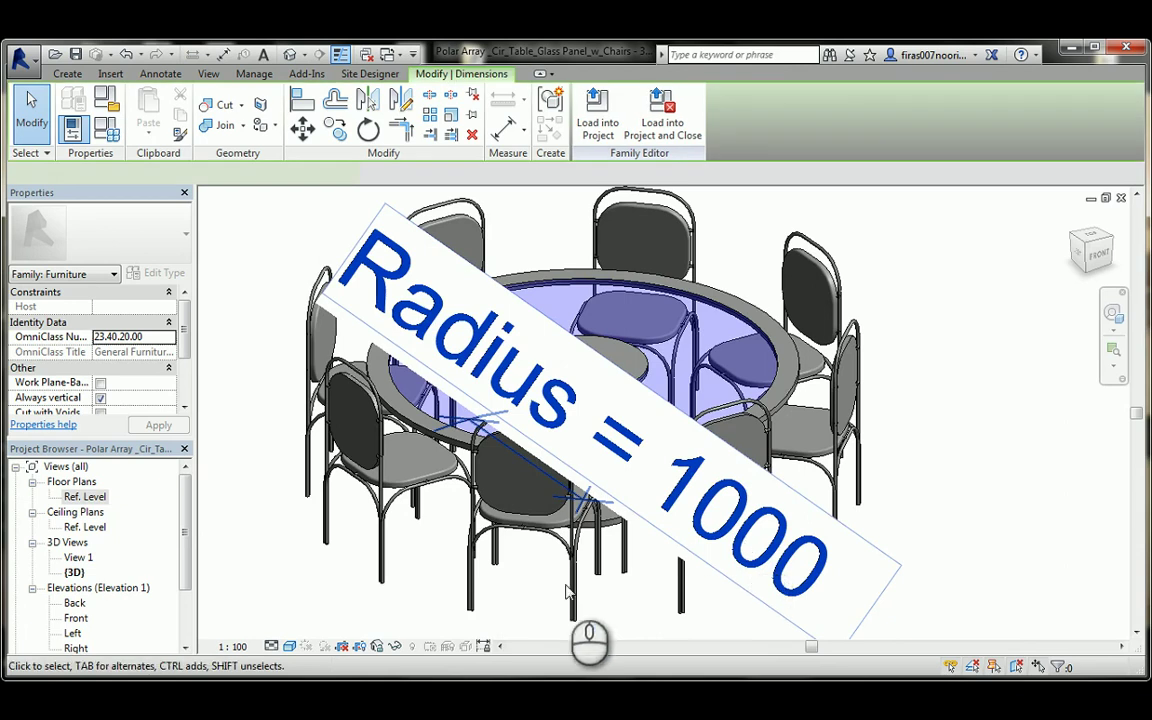
click(397, 646)
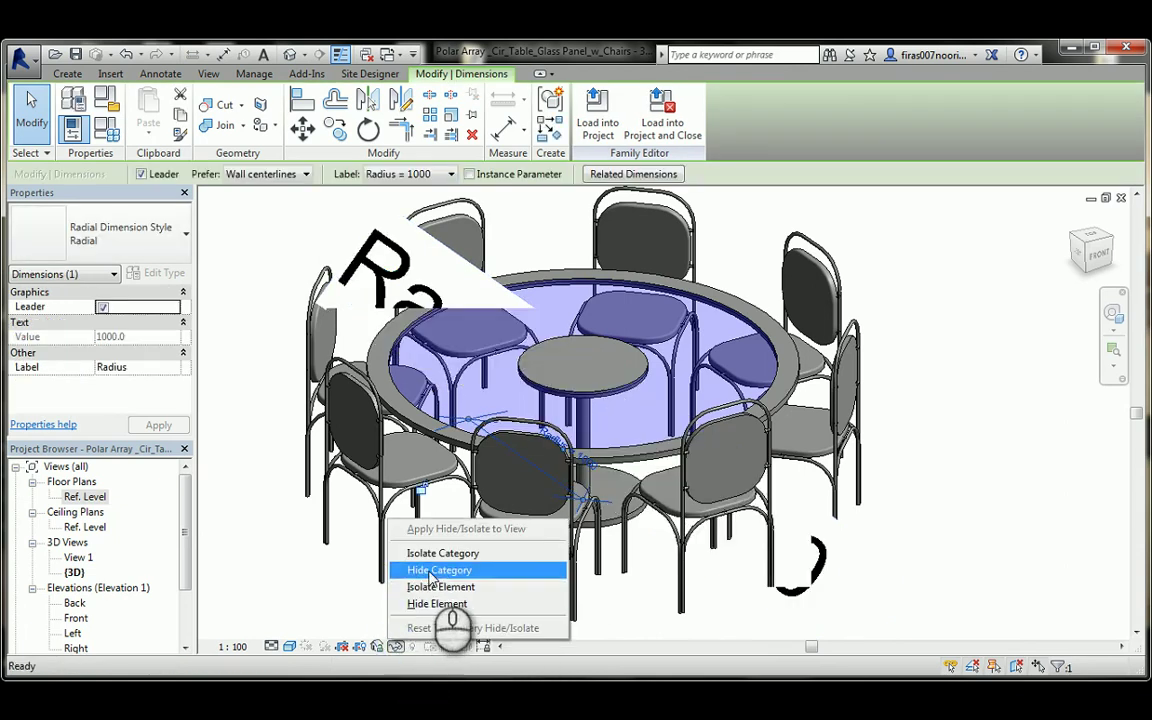
click(430, 569)
- Flex the table and chair array in 3D by setting the Radius parameter to 1200 and returning it to 1000
shift+middle_drag(313, 325, 342, 348)
click(143, 272)
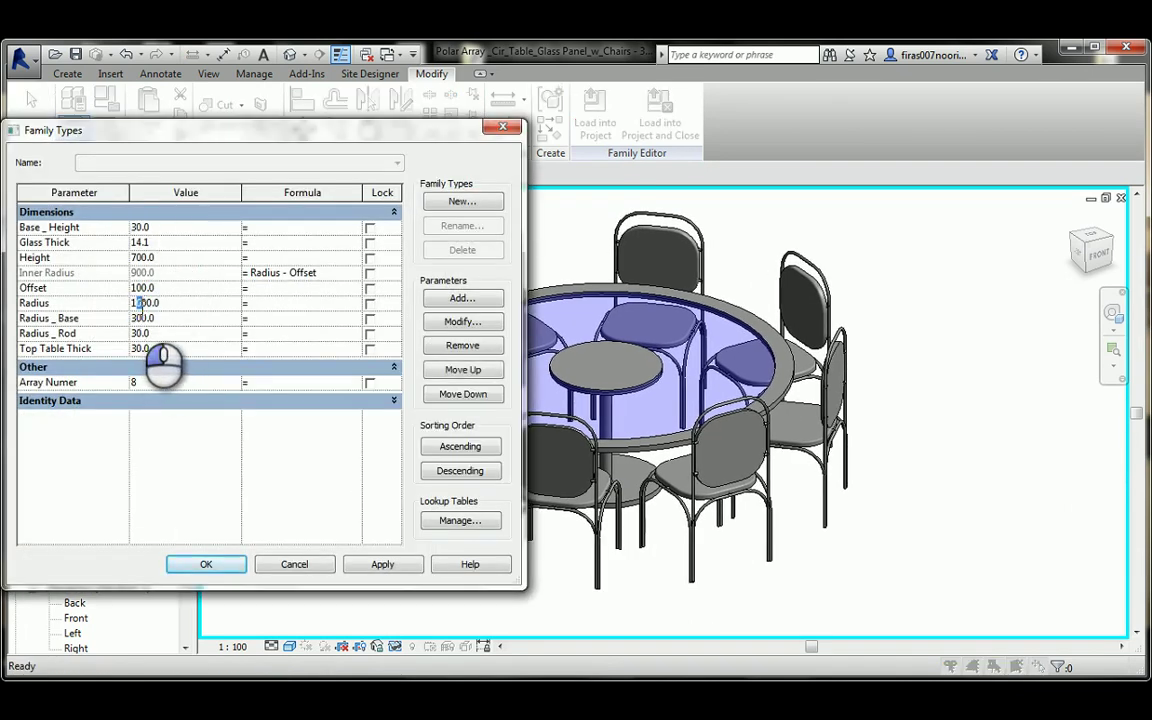
click(397, 567)
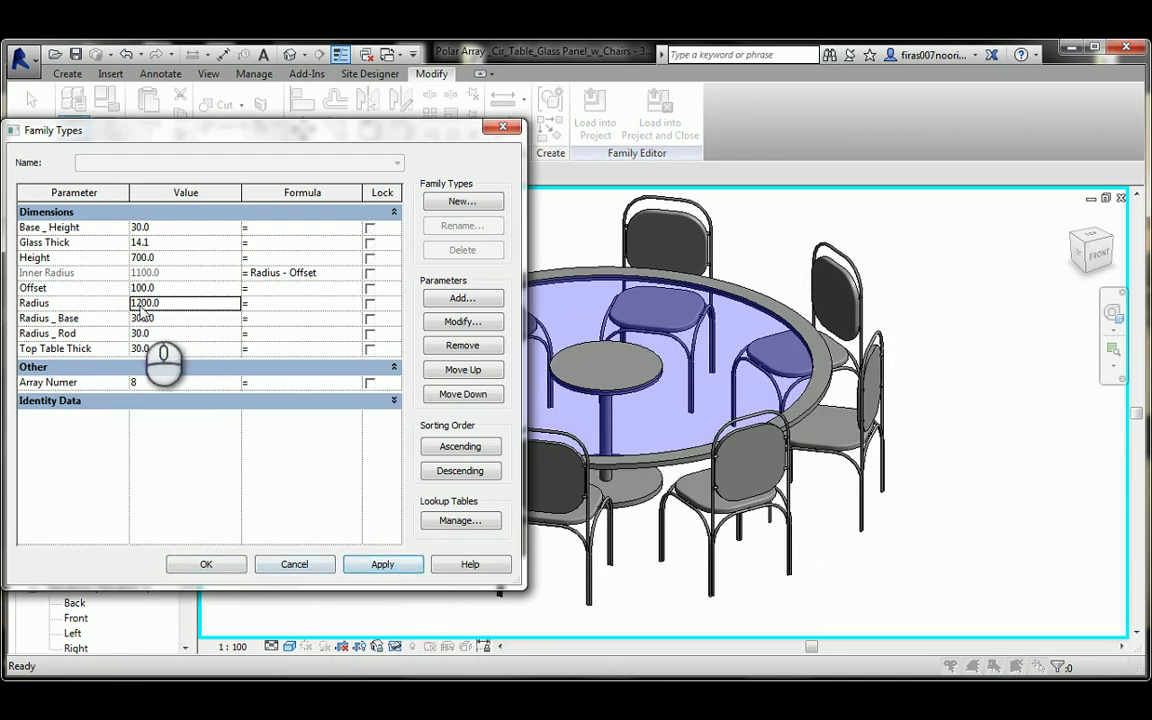
drag(145, 304, 133, 304)
text(0)
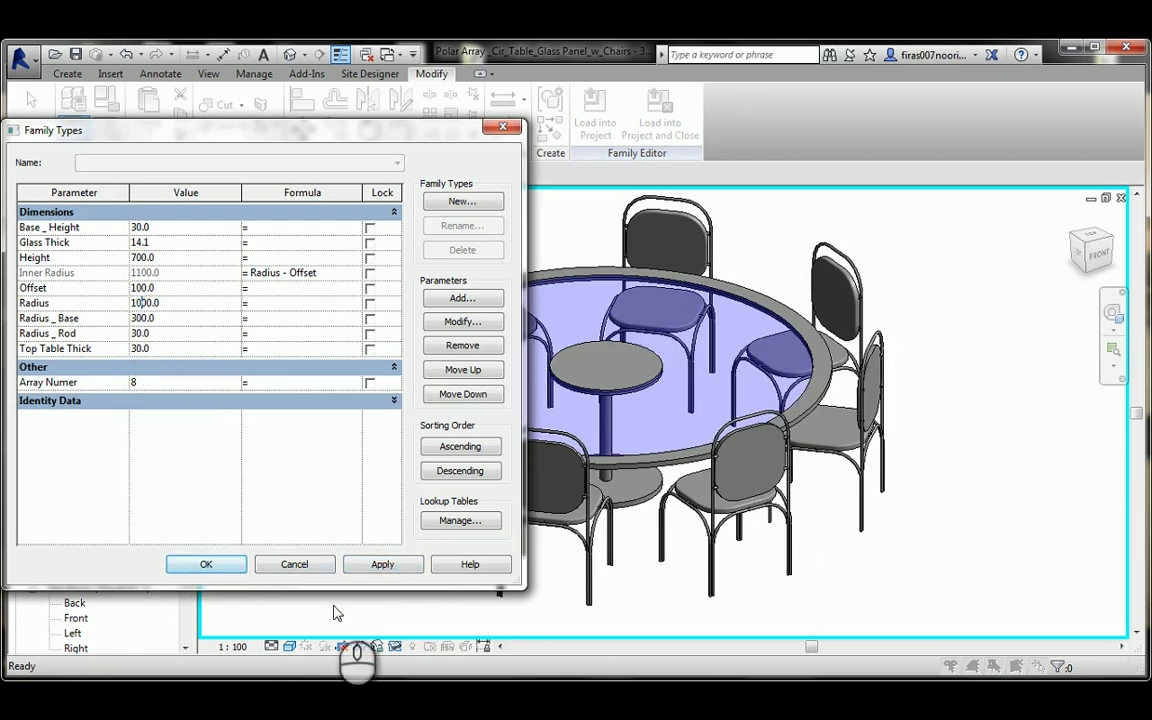
click(372, 568)
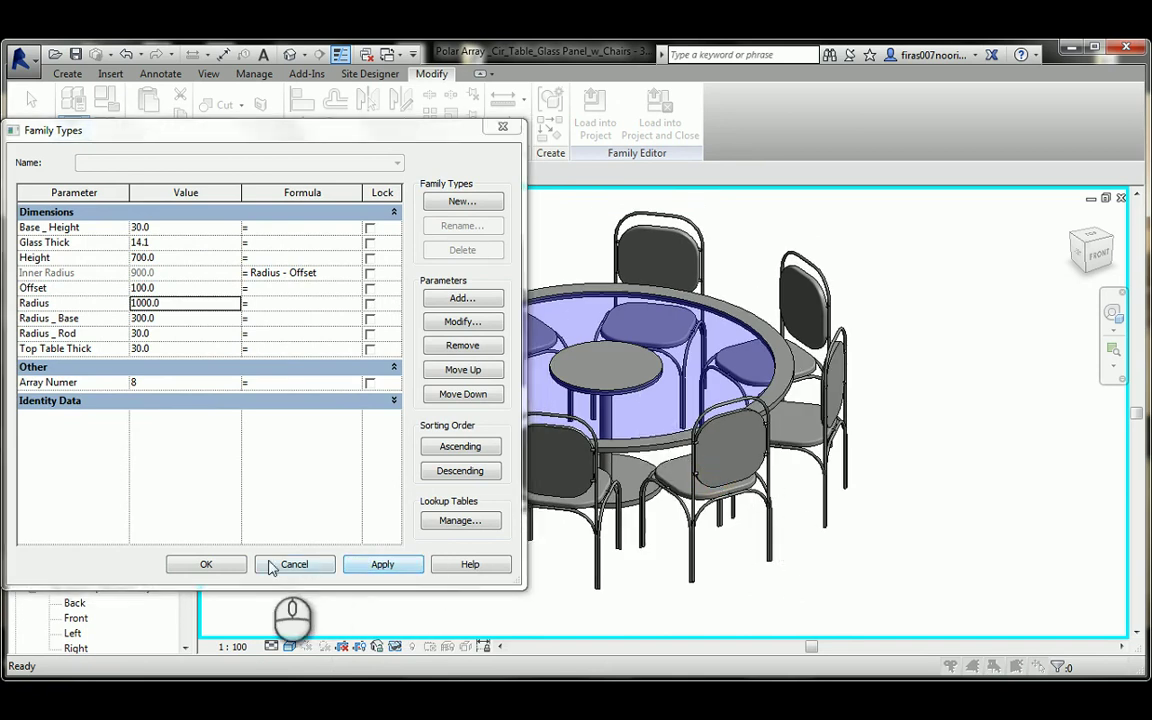
click(222, 564)
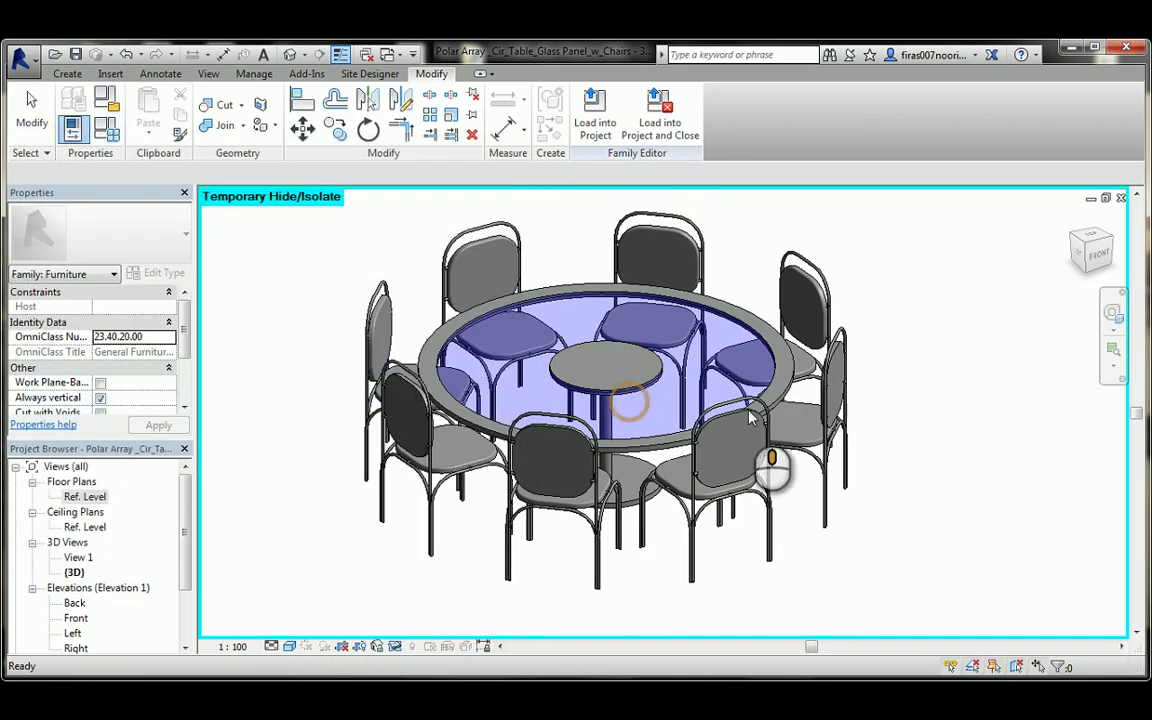
- Set the Array Numer parameter to 6 in the family types and inspect the chair arrangement around the table in 3D
middle_drag(685, 385, 910, 400)
click(120, 137)
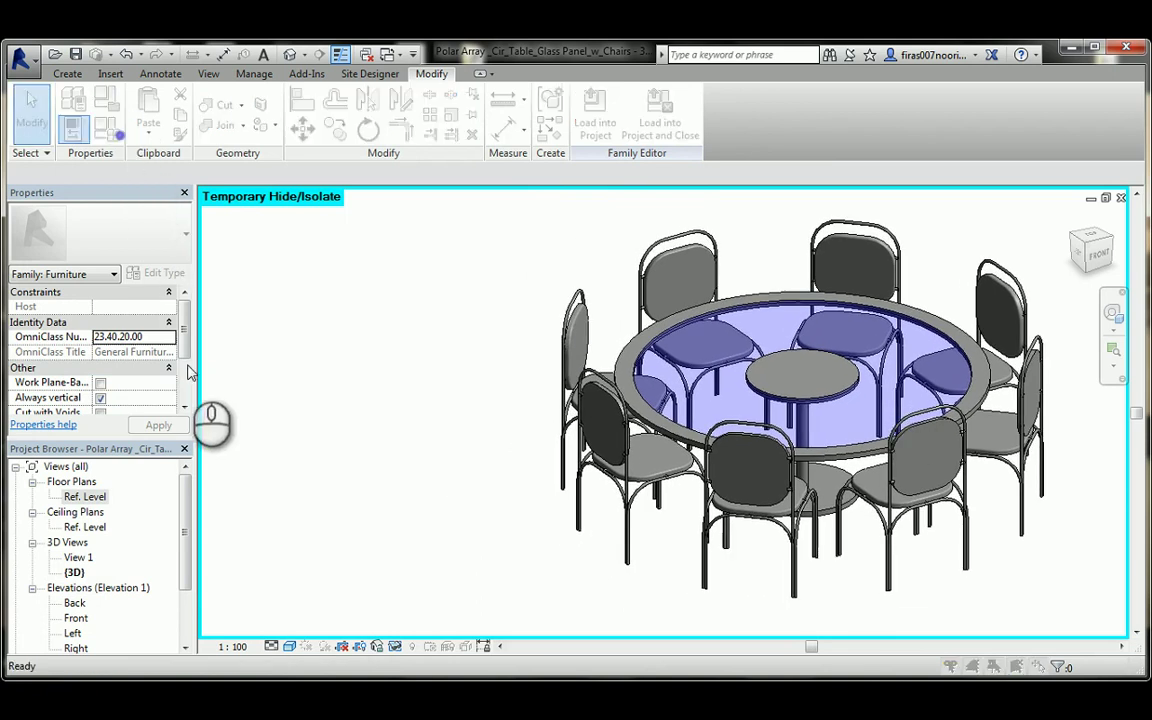
click(144, 383)
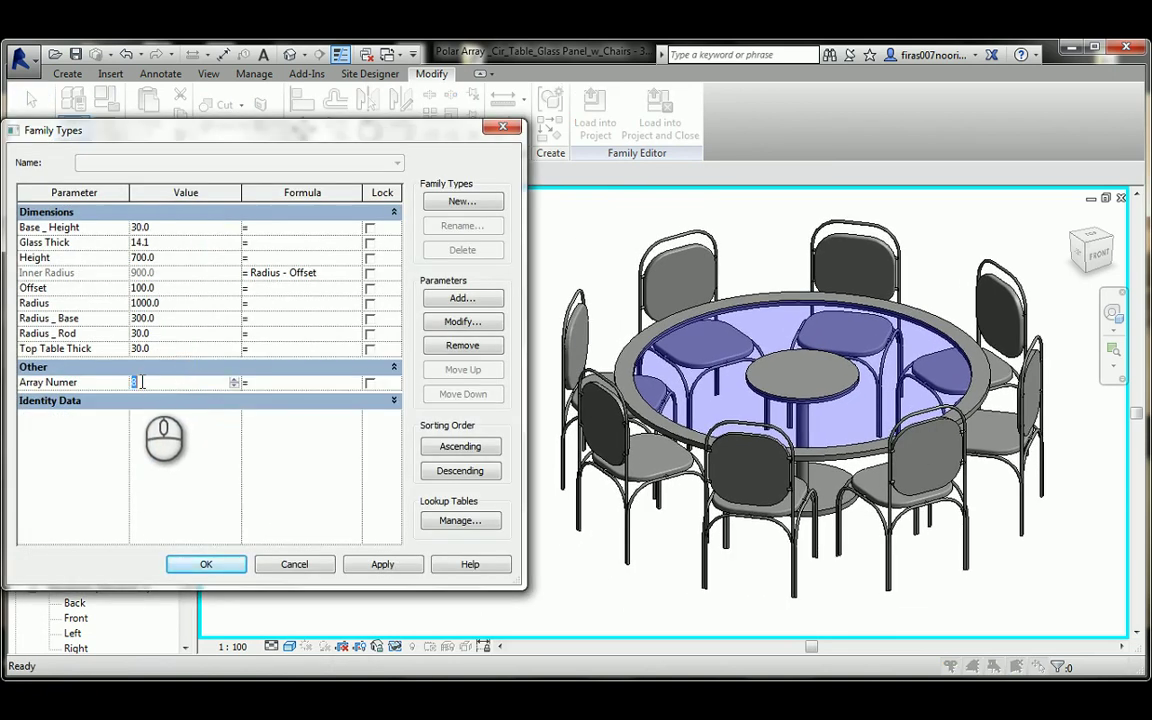
click(358, 573)
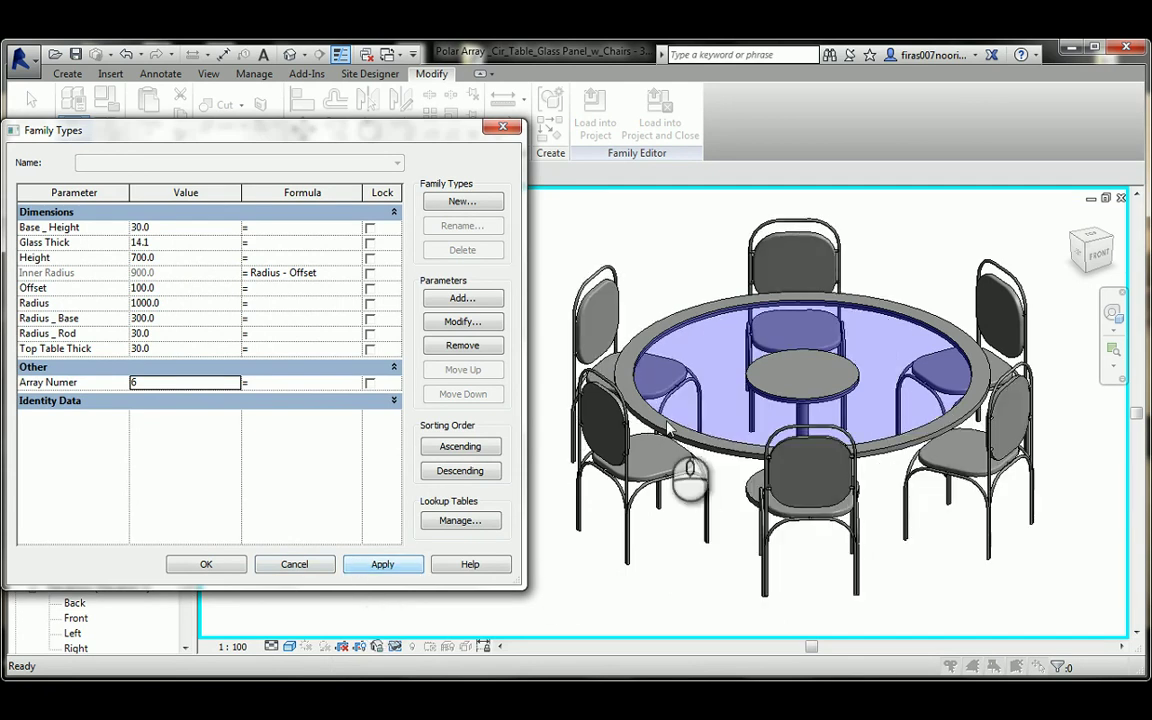
click(207, 566)
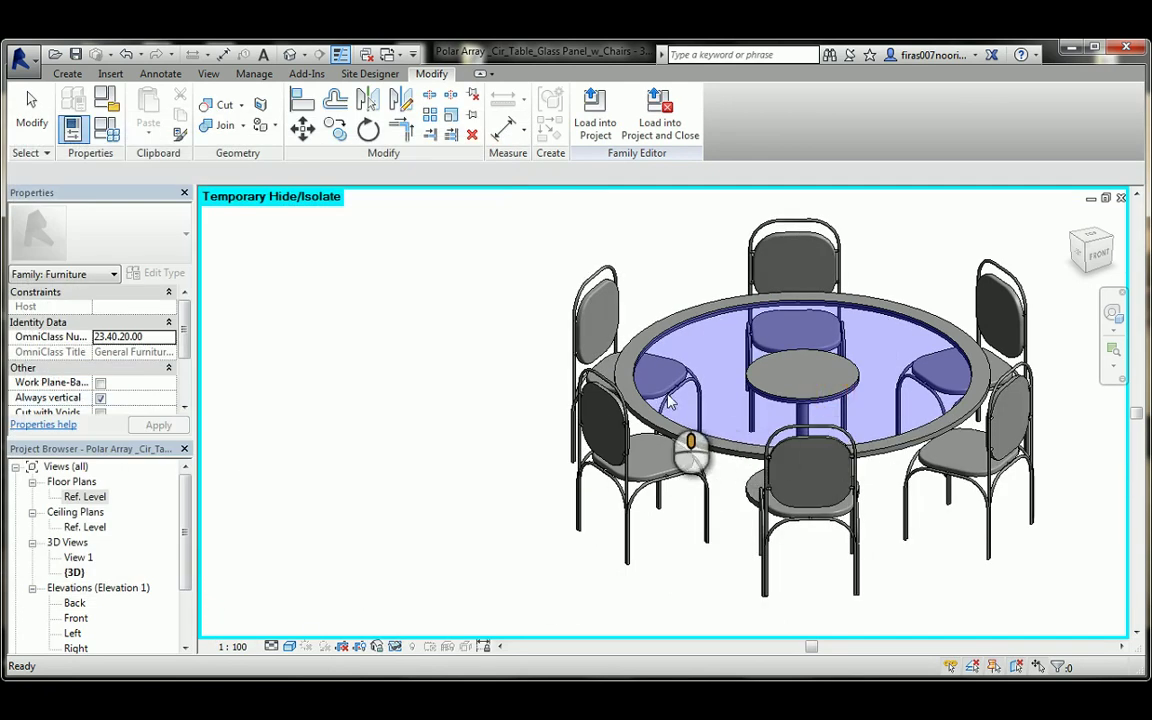
shift+middle_drag(776, 398, 643, 398)
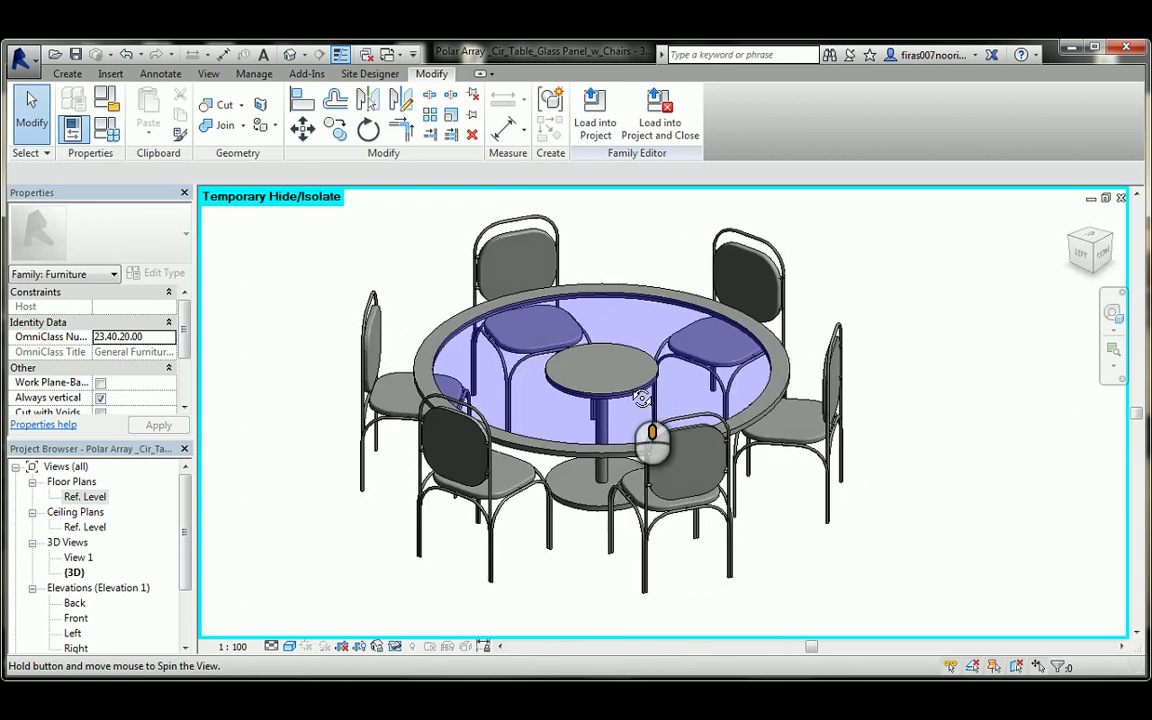